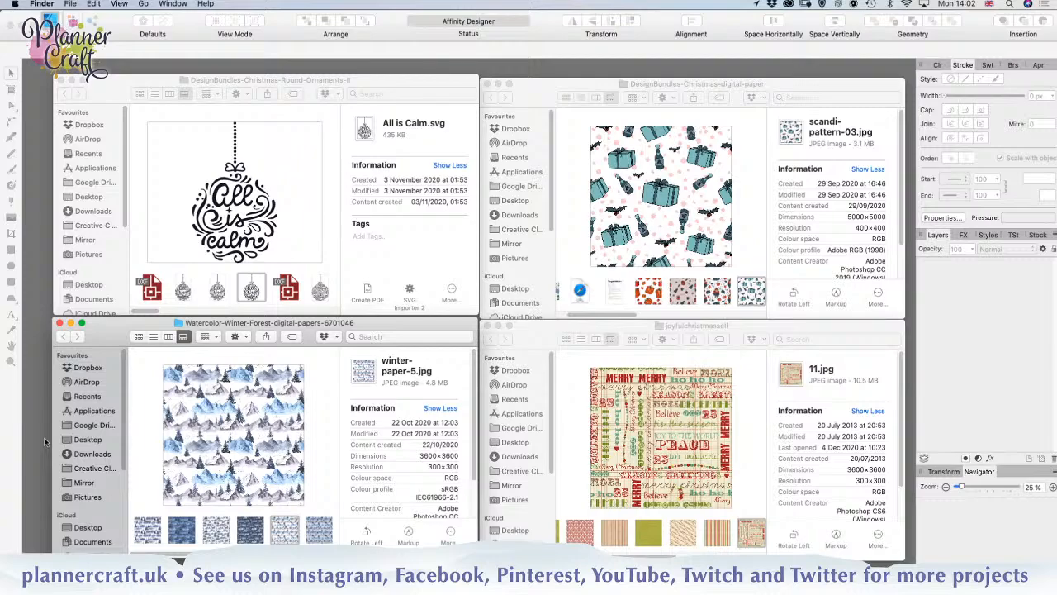
Step: Switch to Affinity Designer and start a new document from the A4 print preset
click(33, 430)
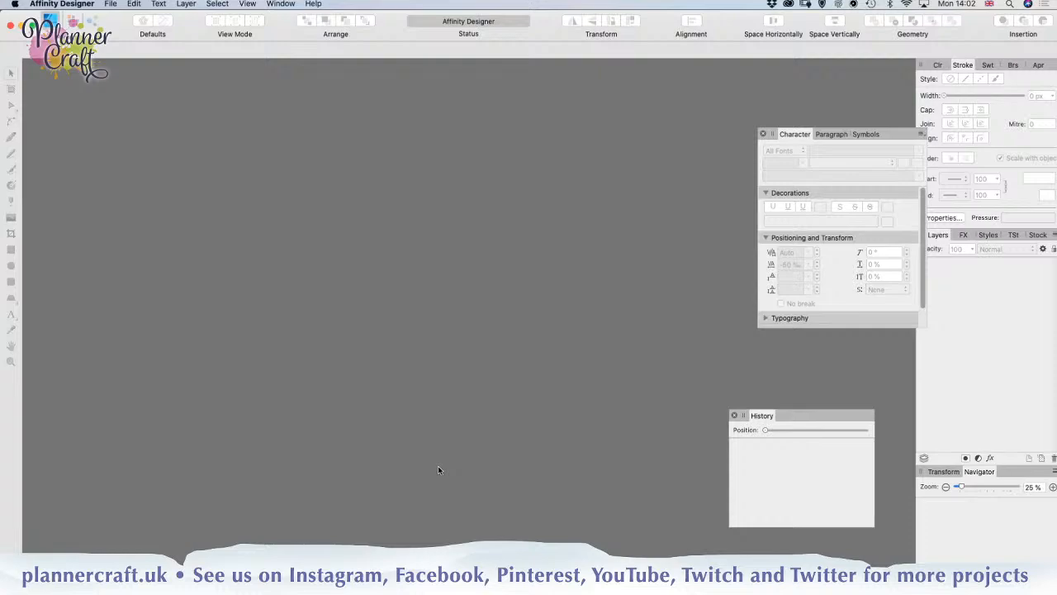
key(super+n)
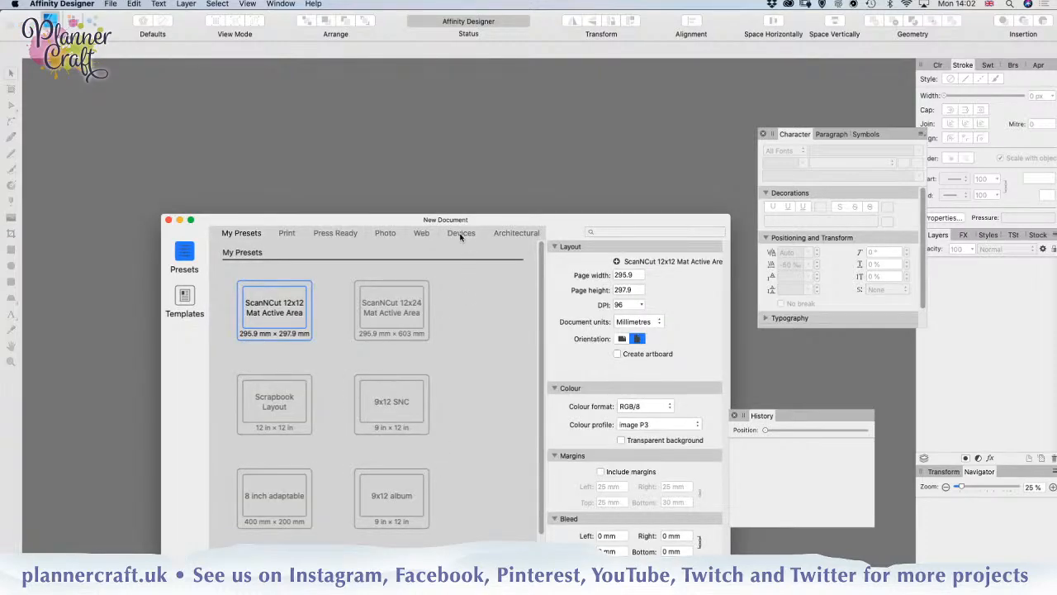
drag(461, 220, 415, 128)
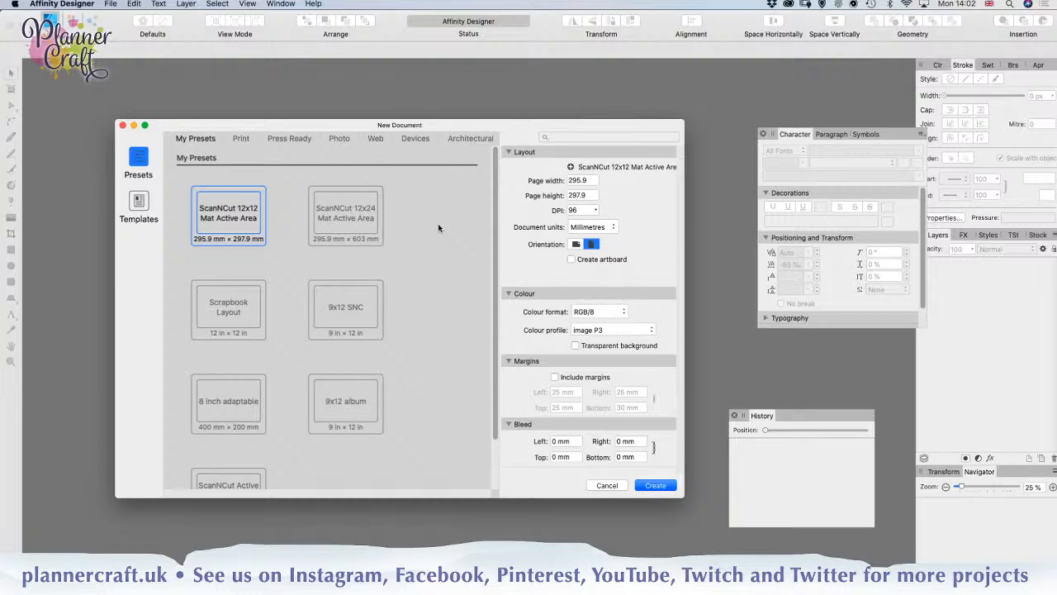
click(240, 139)
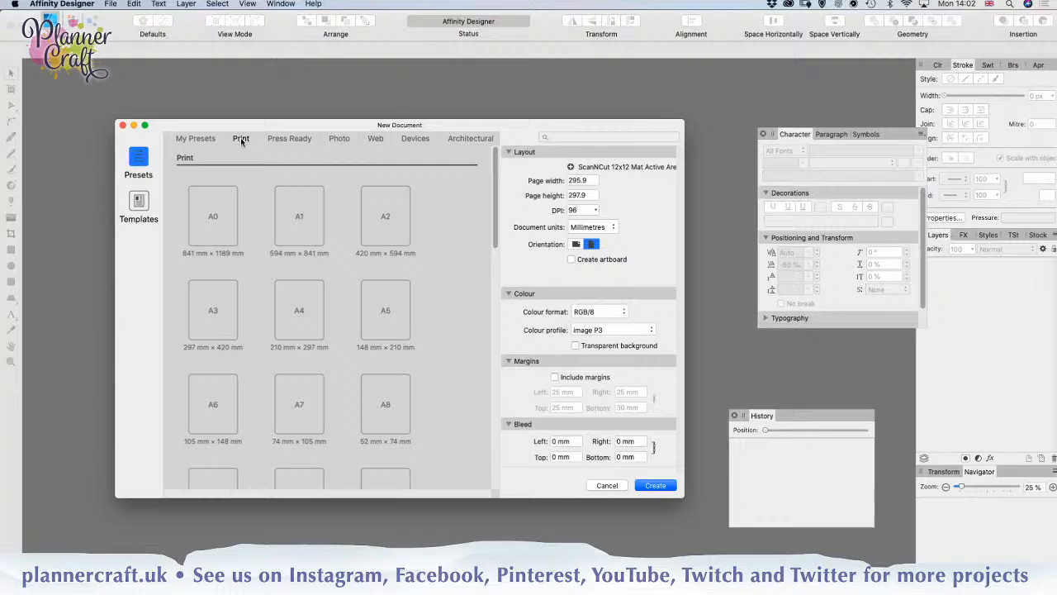
click(299, 322)
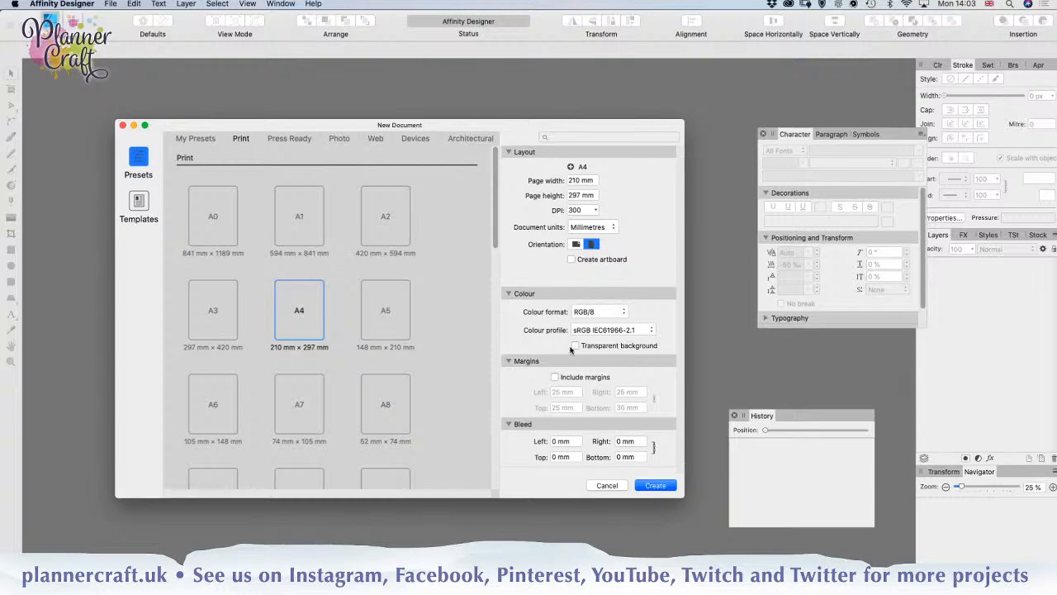
Step: Set the new document's colour format to CMYK/8 and its colour profile to Uncoated FOGRA29 (ISO 12647-2:2004)
click(594, 312)
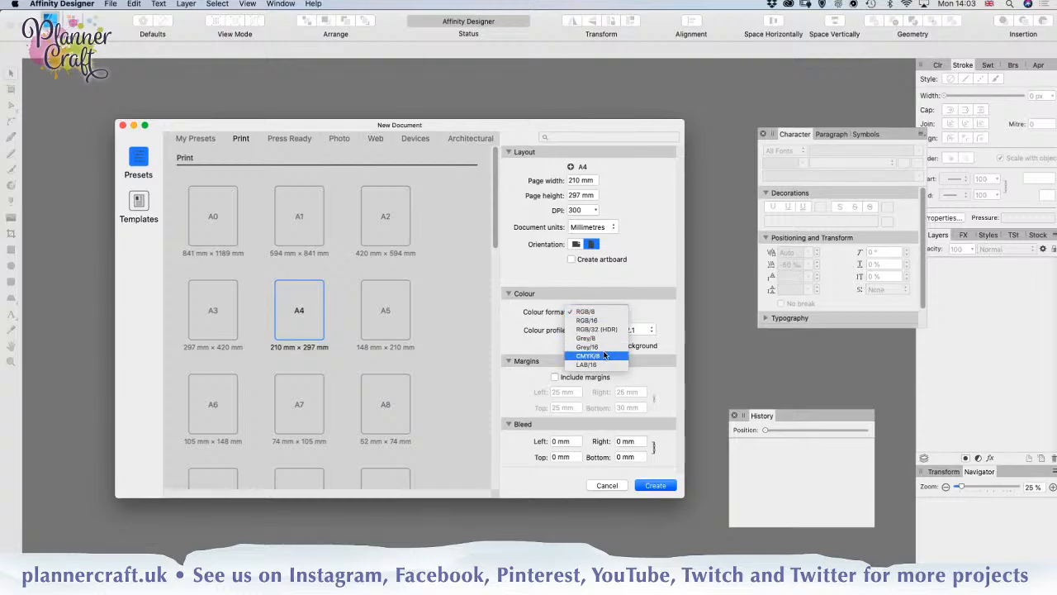
click(577, 355)
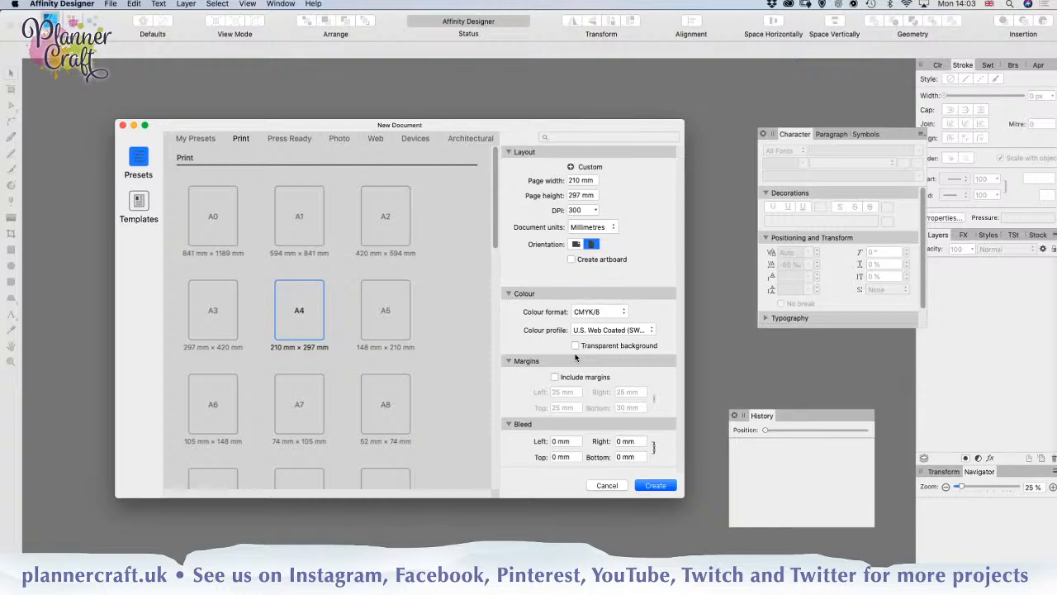
click(585, 334)
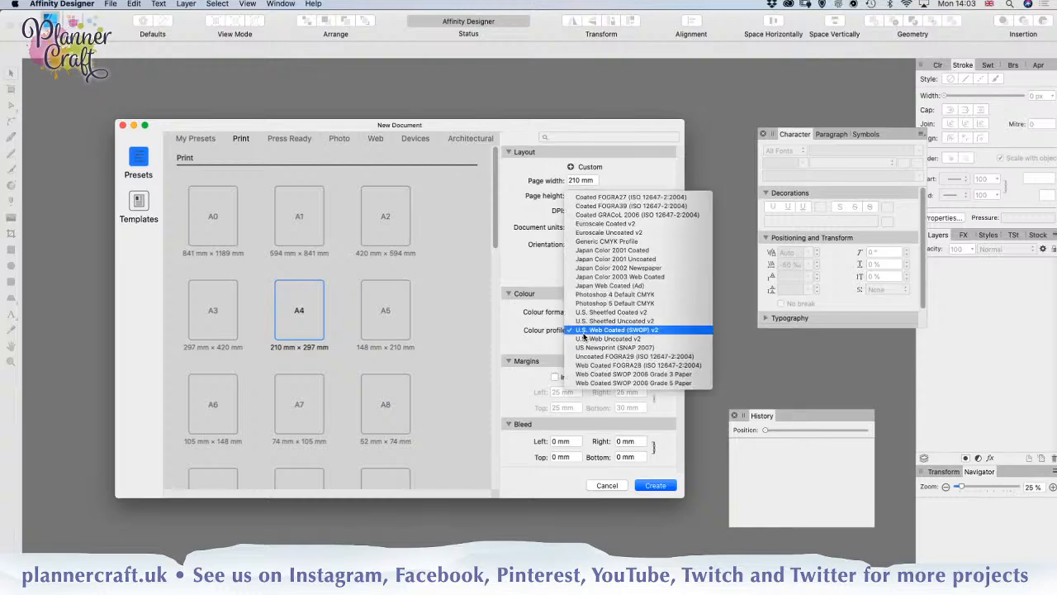
click(602, 357)
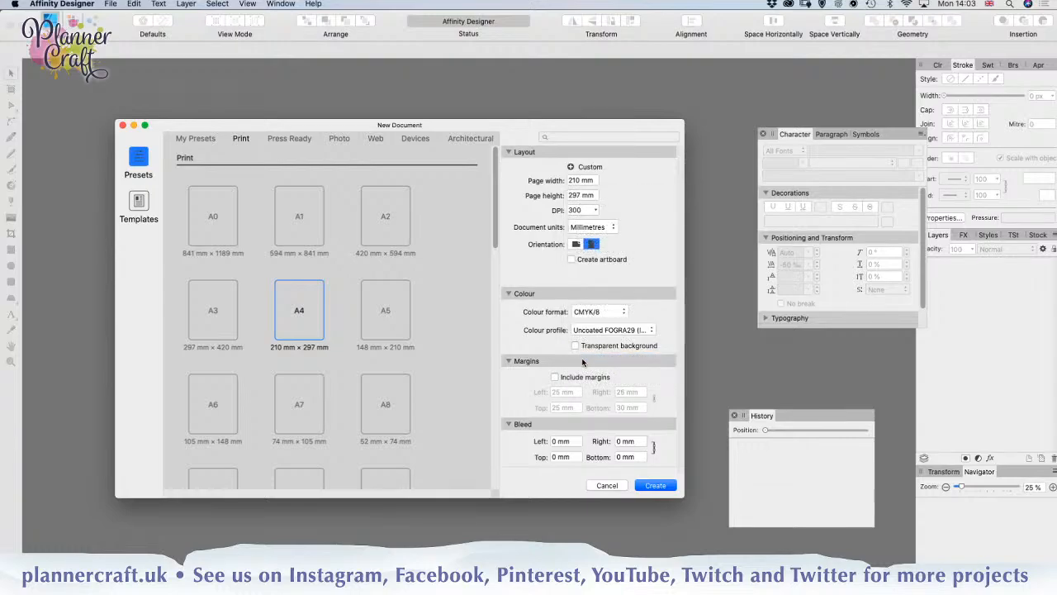
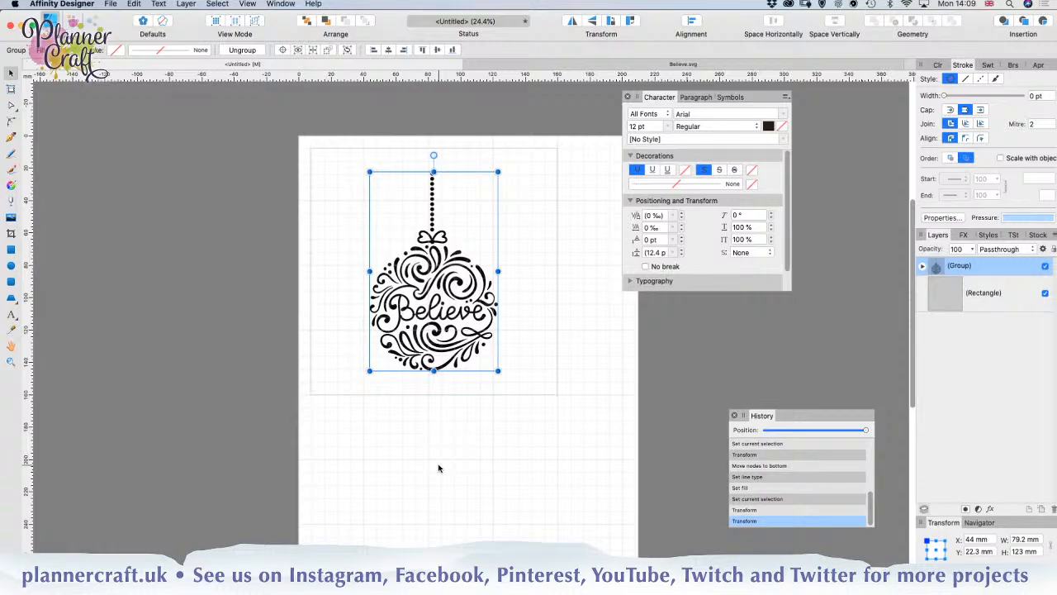
Step: Move the Believe ornament group up to Y 8.7 mm, just inside the top edge of the rectangle, and deselect it
key(Up)
key(Up)
key(Up)
key(Up)
key(Up)
key(Up)
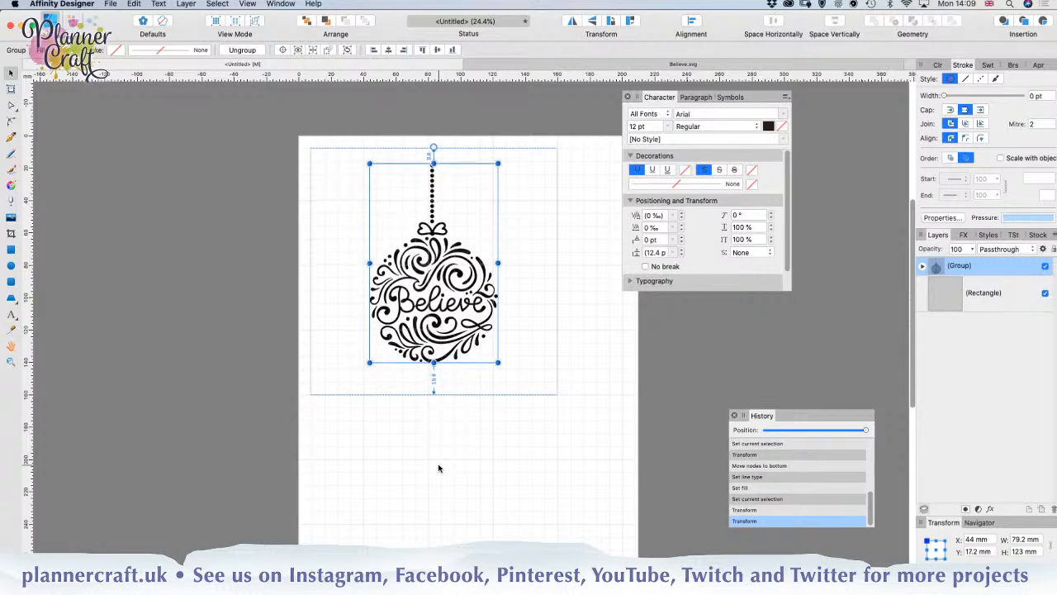
key(Up)
key(Up)
key(Up)
key(Up)
key(Up)
key(Up)
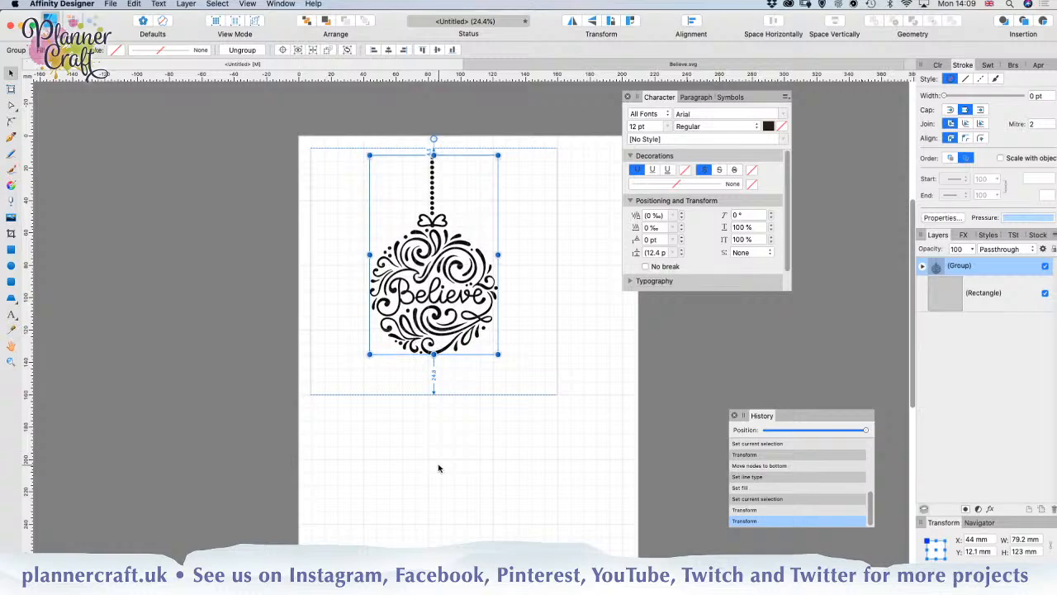
key(Up)
key(Up)
key(Up)
key(Up)
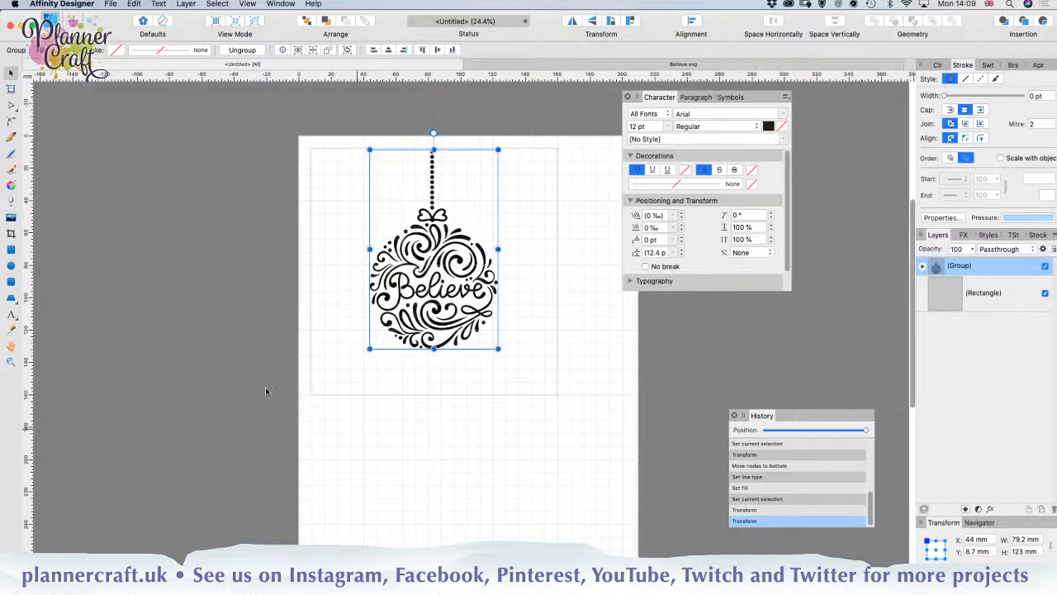
click(222, 395)
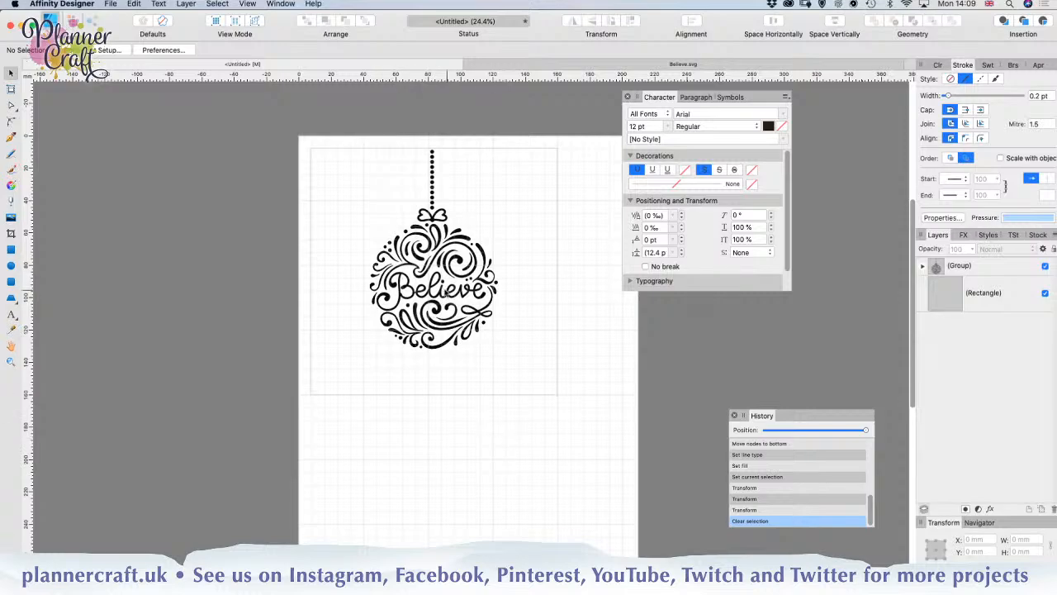
Step: Ungroup the Believe ornament, and also ungroup its nested bauble group into individual curves
click(432, 292)
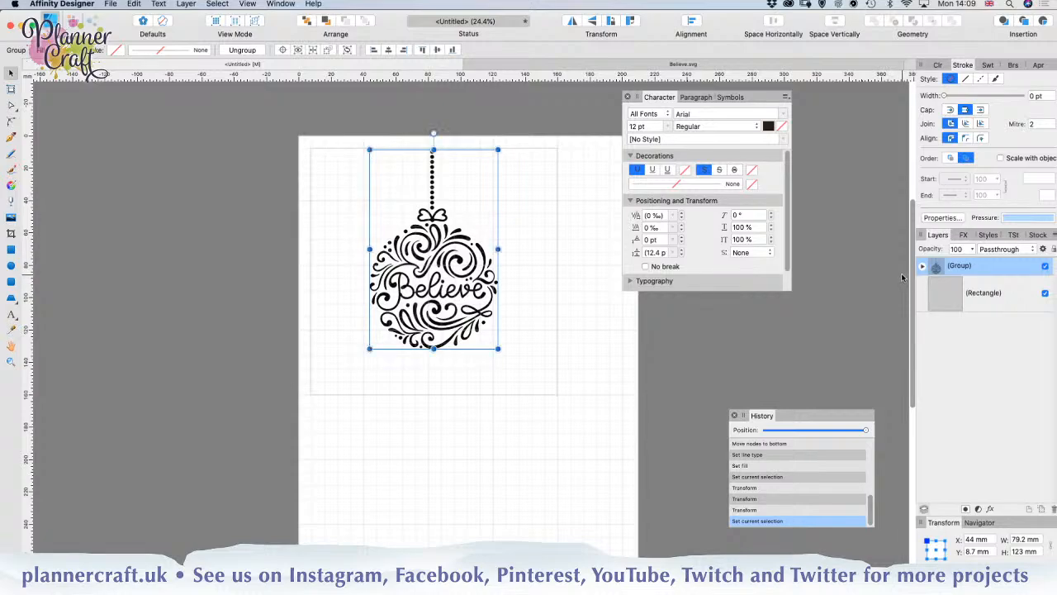
key(super+shift+g)
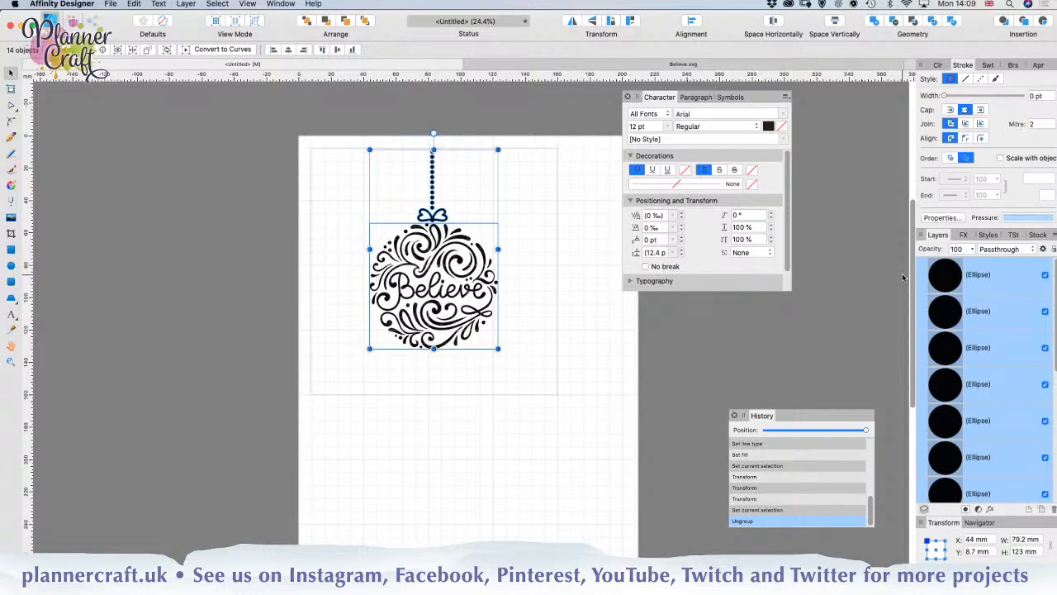
click(615, 276)
click(455, 261)
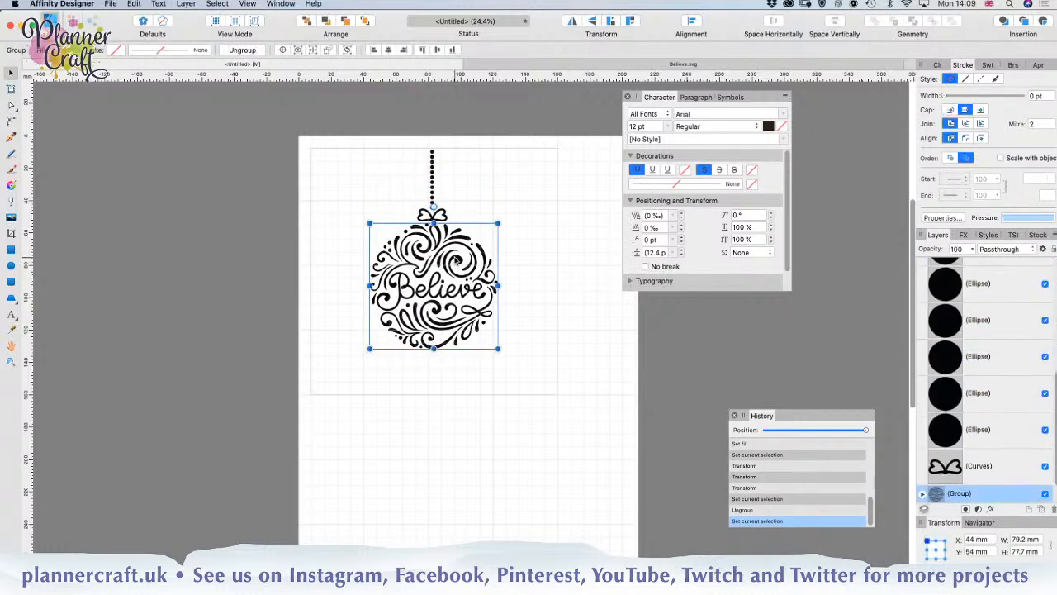
scroll(988, 468, down, 1)
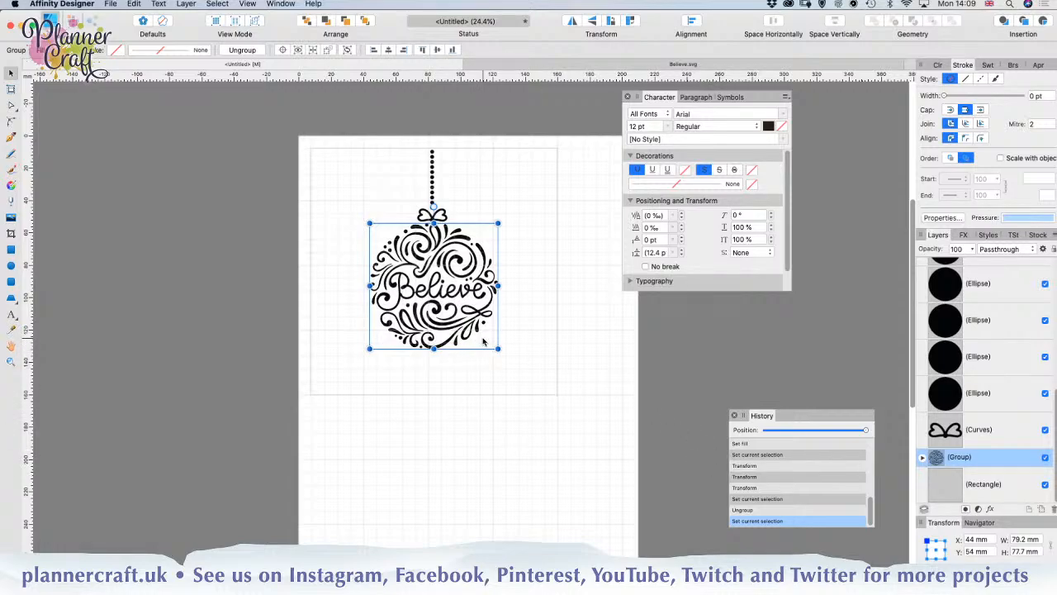
key(super+shift+g)
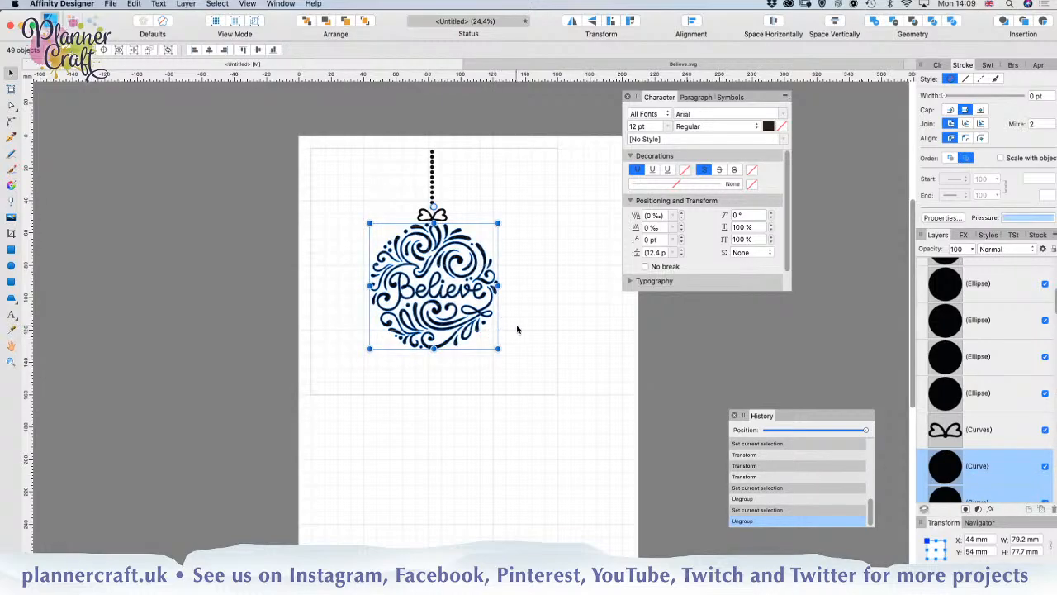
Step: Group all the ellipses that form the ornament's hanging chain
click(973, 402)
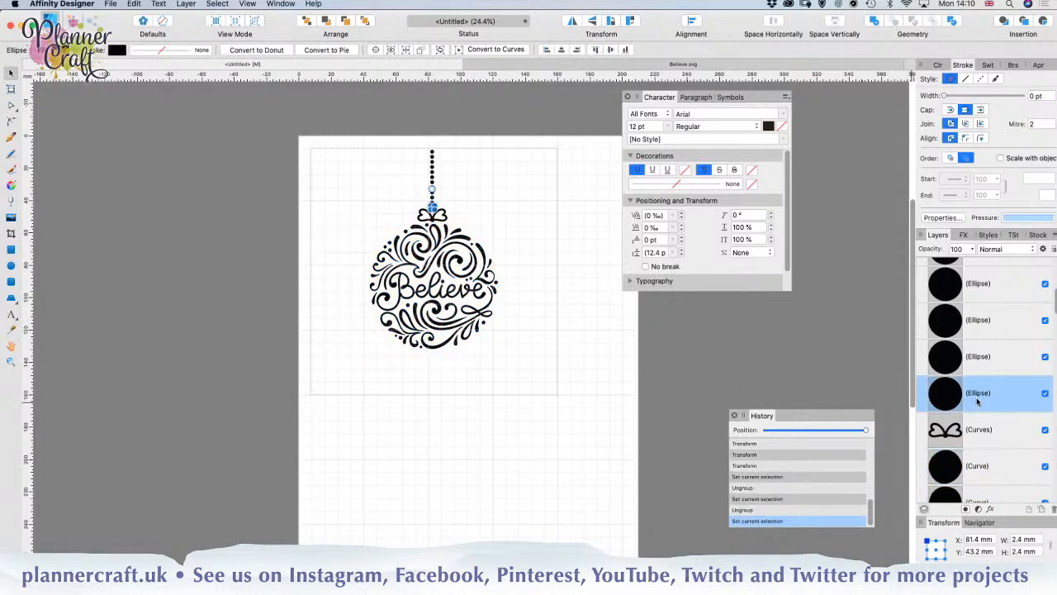
scroll(976, 401, down, 2)
scroll(976, 401, up, 2)
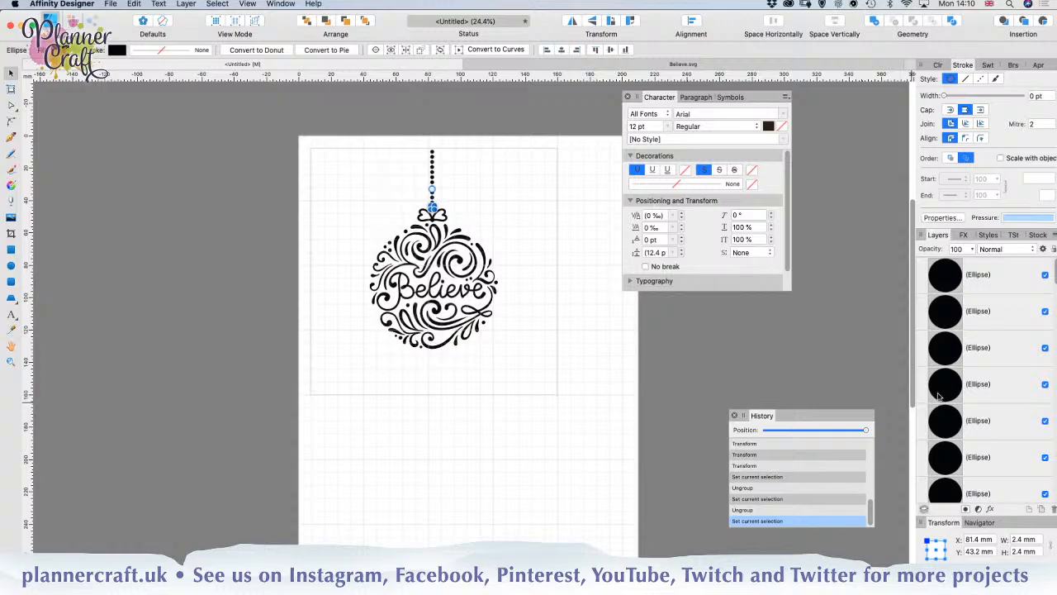
shift+click(986, 286)
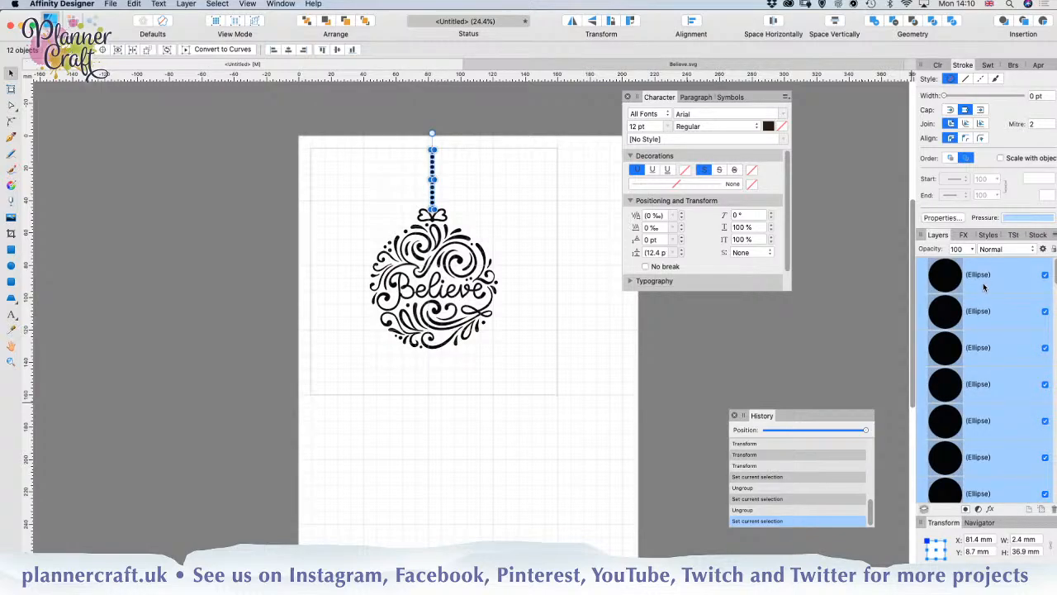
key(super+g)
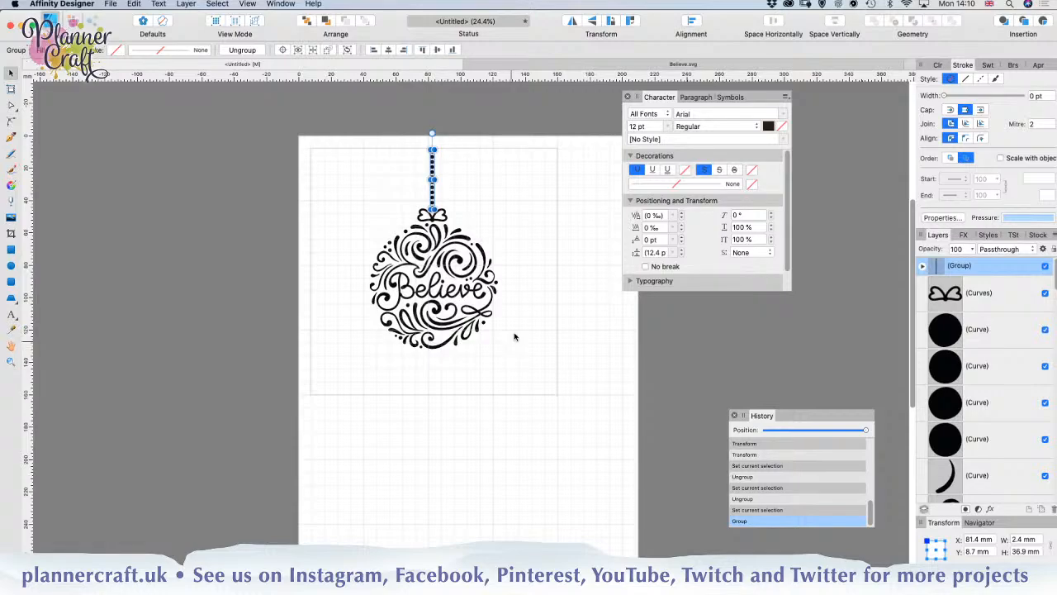
Step: Select all the round dot curves scattered around the bauble and combine them into one group
click(979, 334)
shift+click(978, 452)
scroll(981, 452, down, 5)
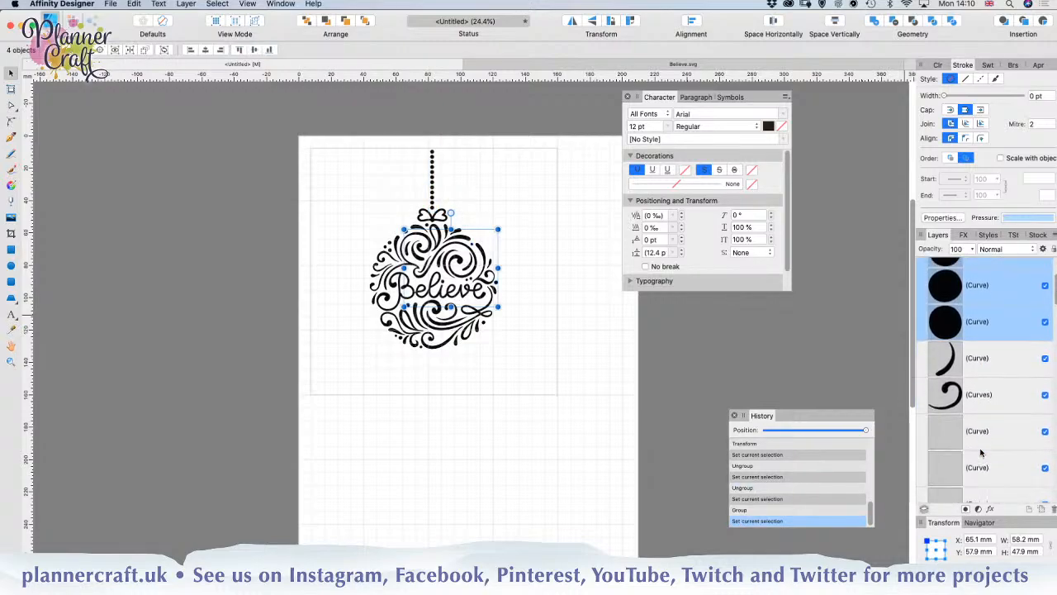
scroll(982, 452, down, 1)
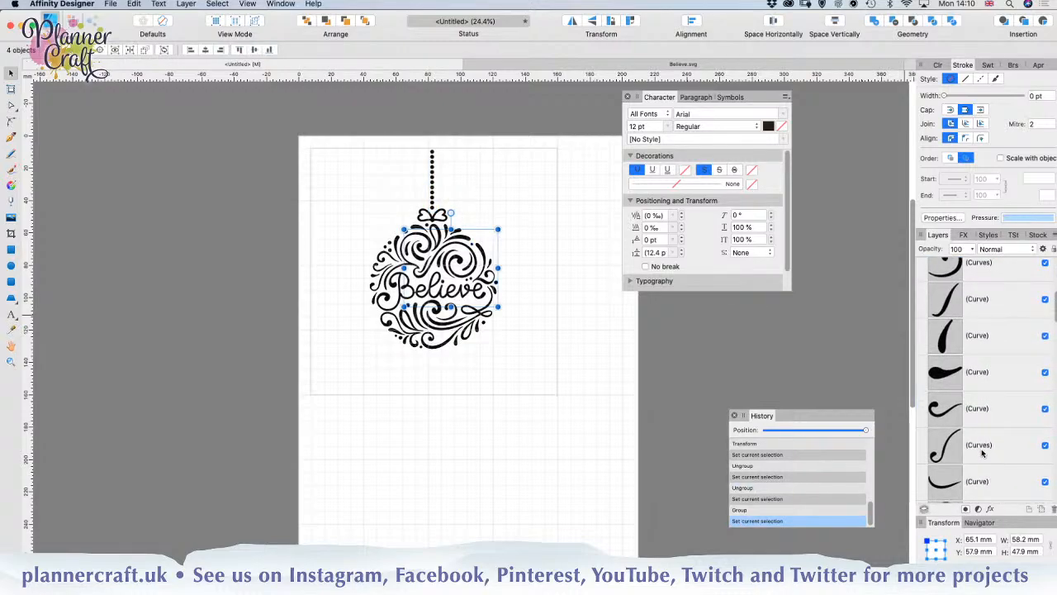
scroll(981, 450, down, 5)
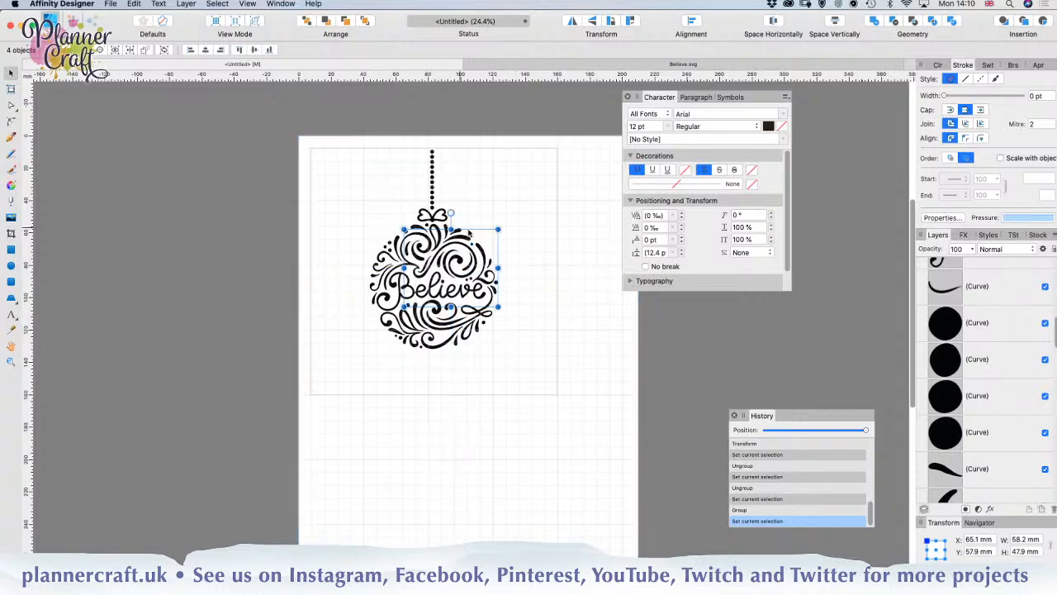
super+click(997, 324)
super+click(994, 361)
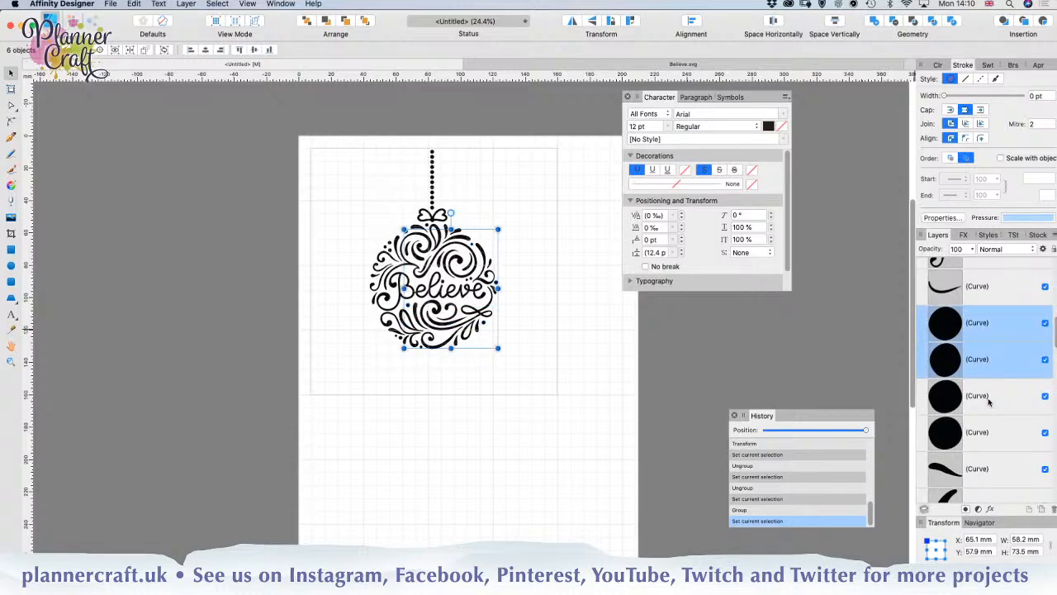
super+click(991, 400)
super+click(988, 436)
scroll(988, 435, down, 10)
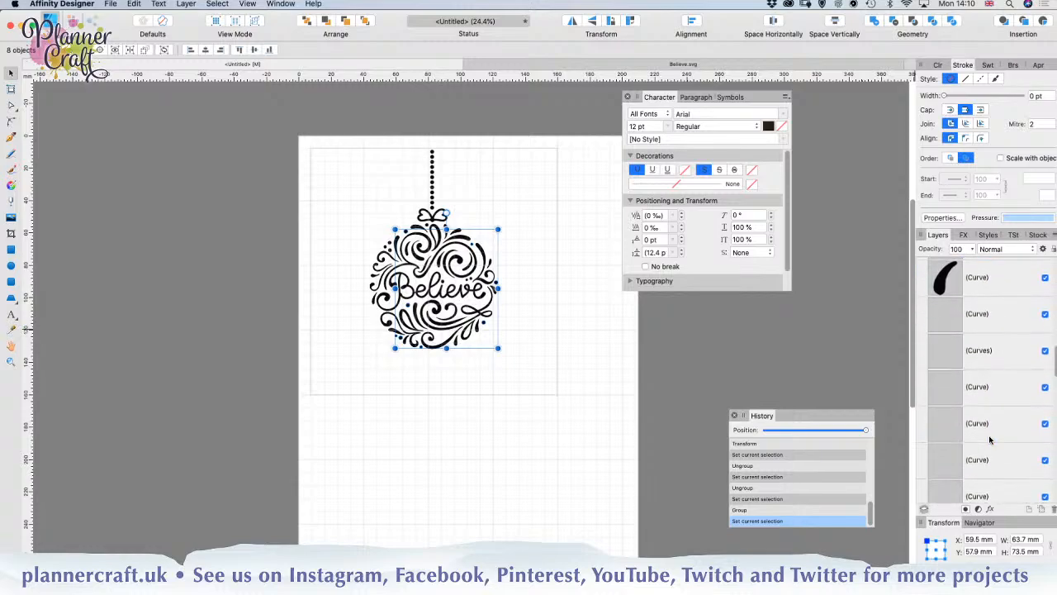
scroll(989, 439, down, 3)
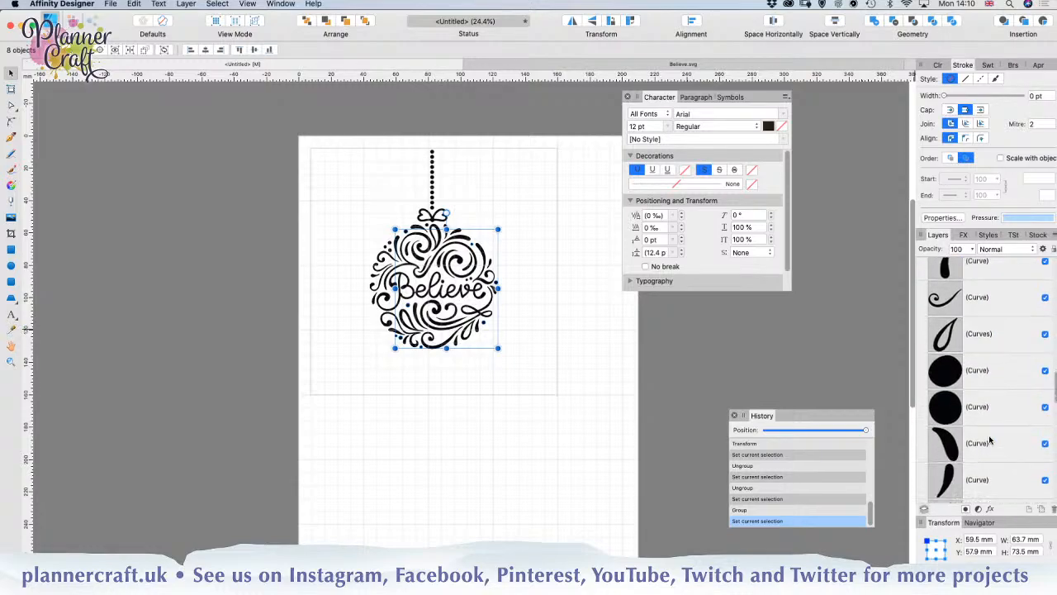
super+click(976, 342)
super+click(988, 386)
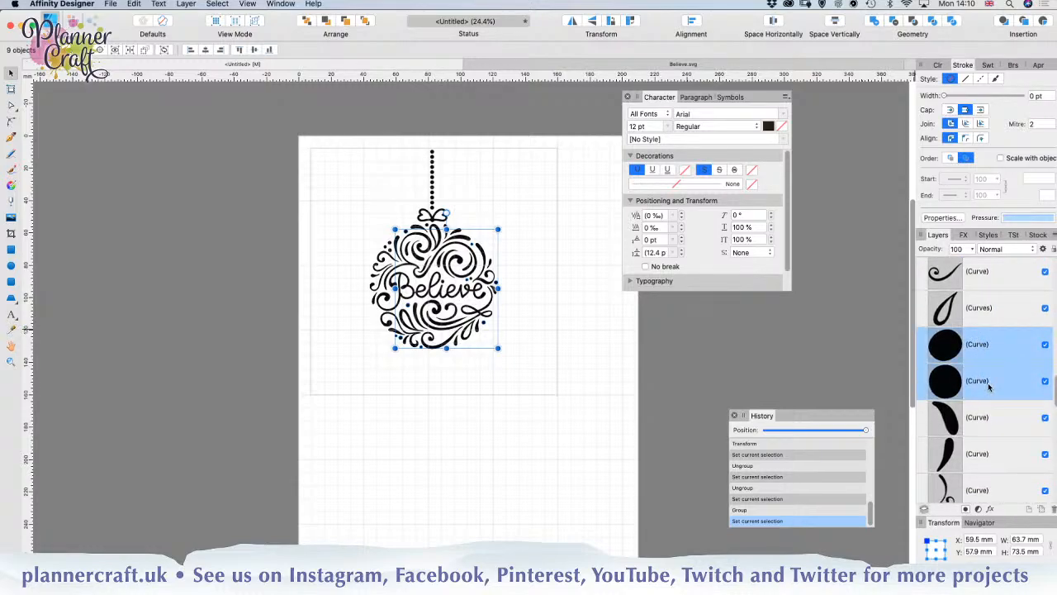
scroll(974, 450, down, 3)
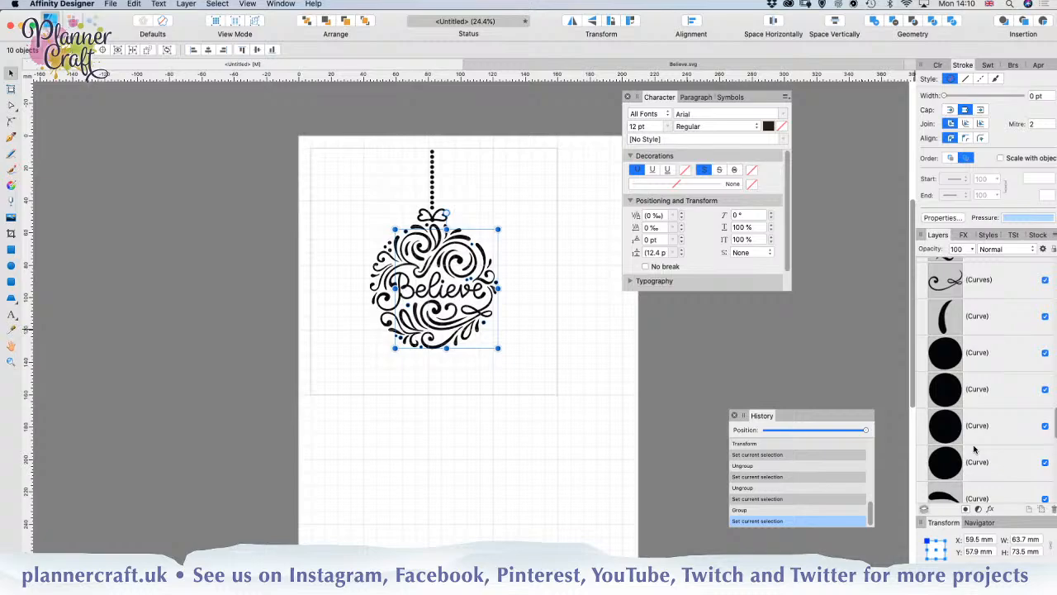
super+click(983, 363)
super+click(988, 400)
super+click(990, 437)
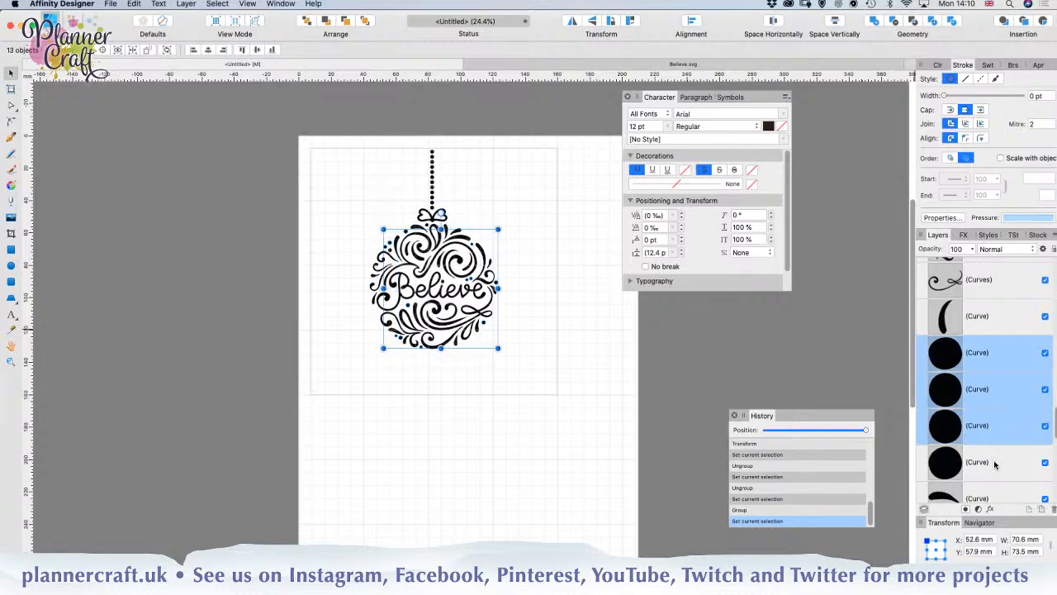
super+click(995, 464)
scroll(995, 464, down, 3)
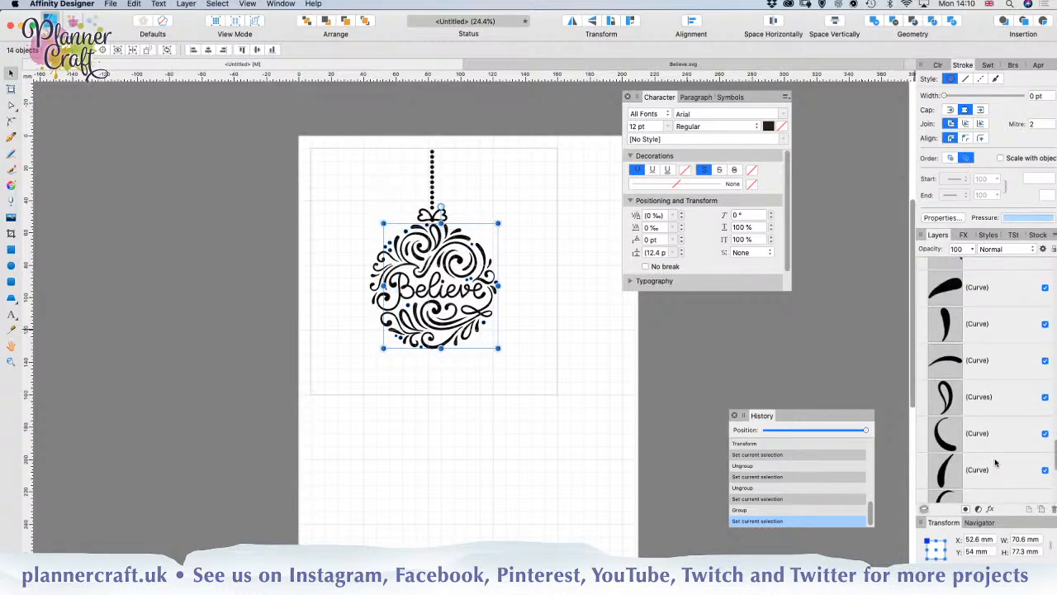
scroll(995, 464, down, 5)
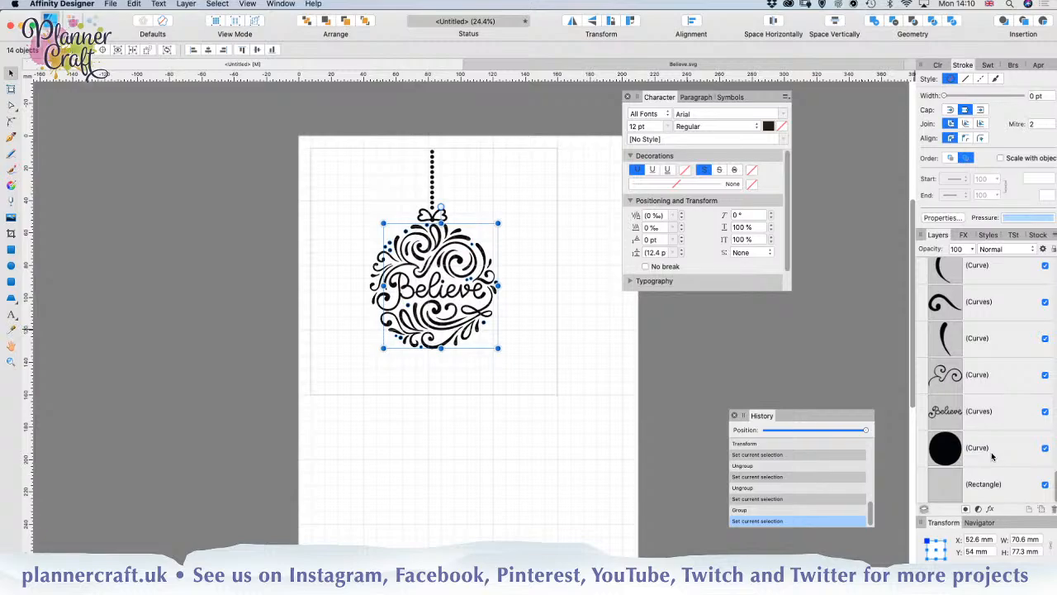
super+click(991, 456)
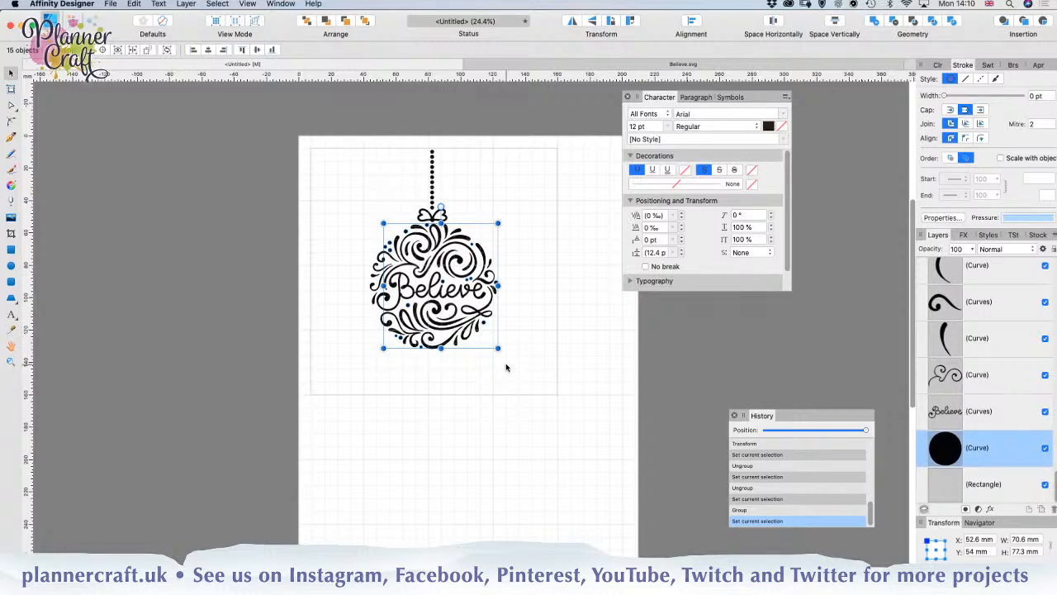
key(super+g)
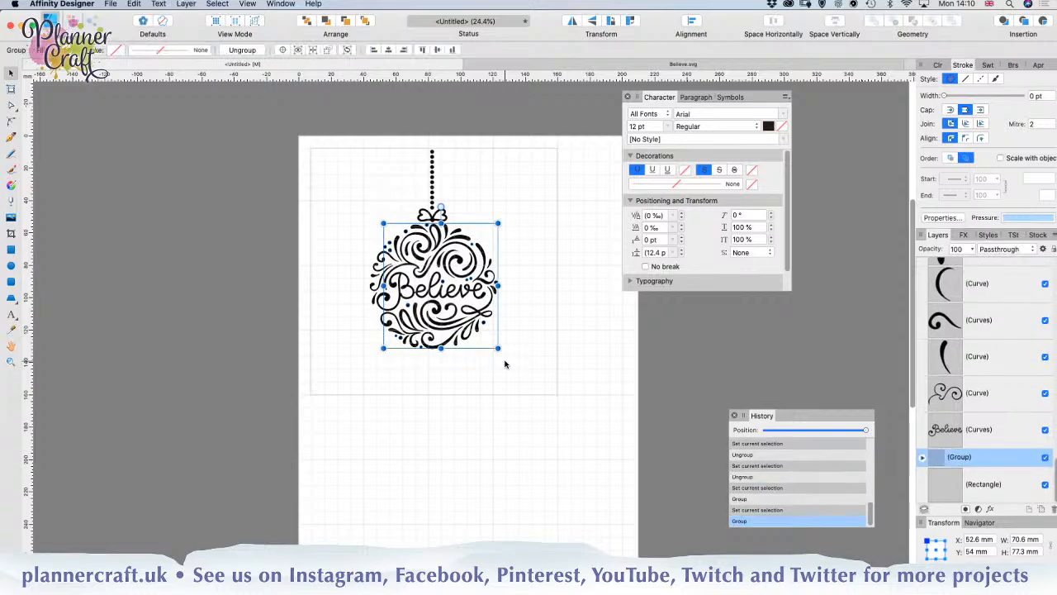
Step: Fill the grouped bauble dots with light grey, HSL 0, 0, 70, and deselect them
key(alt)
key(super+Tab)
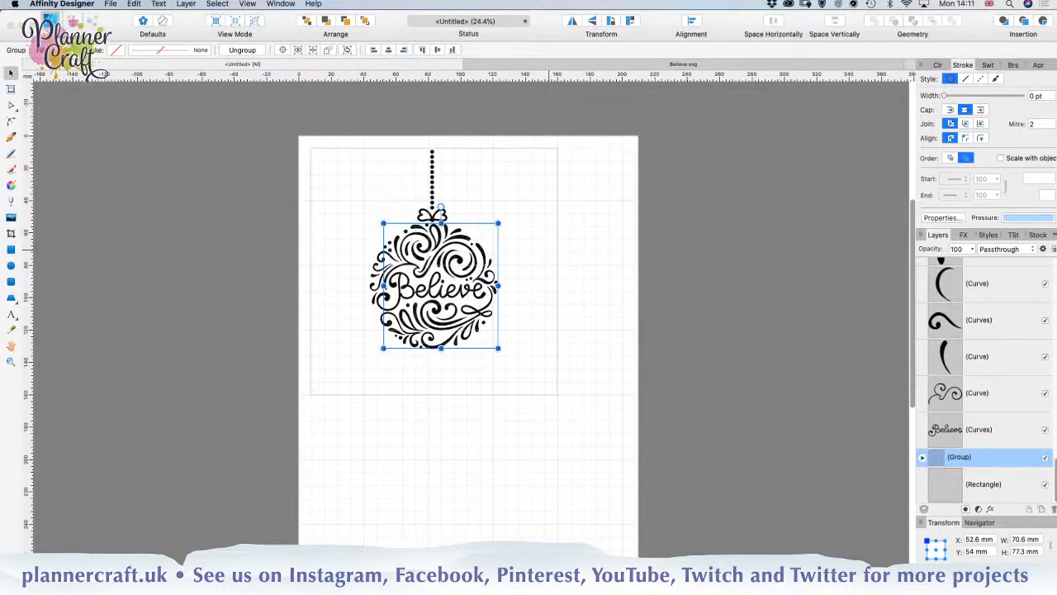
key(super+Tab)
click(58, 50)
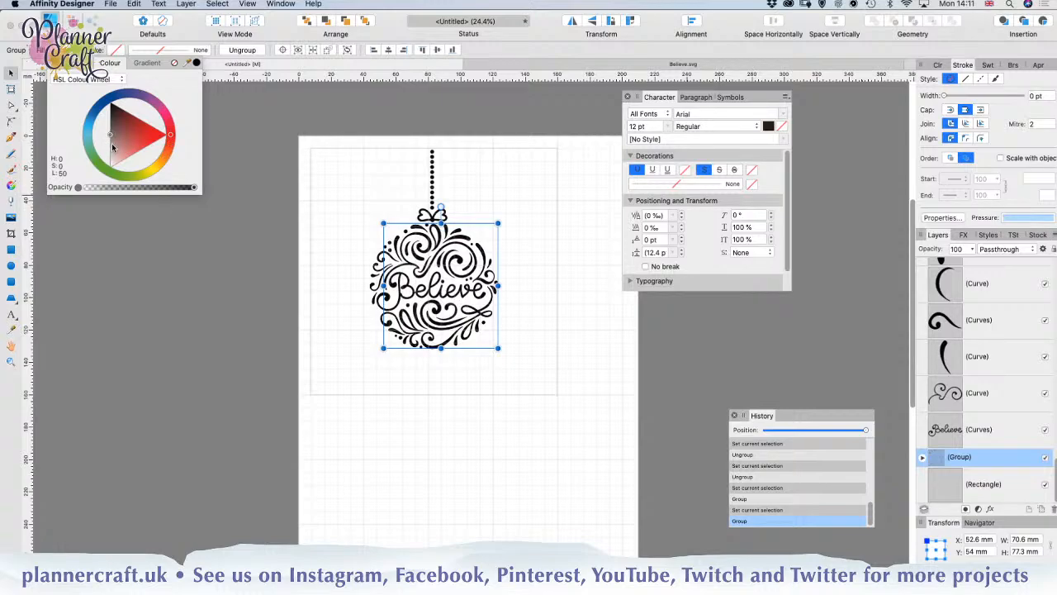
drag(112, 147, 110, 149)
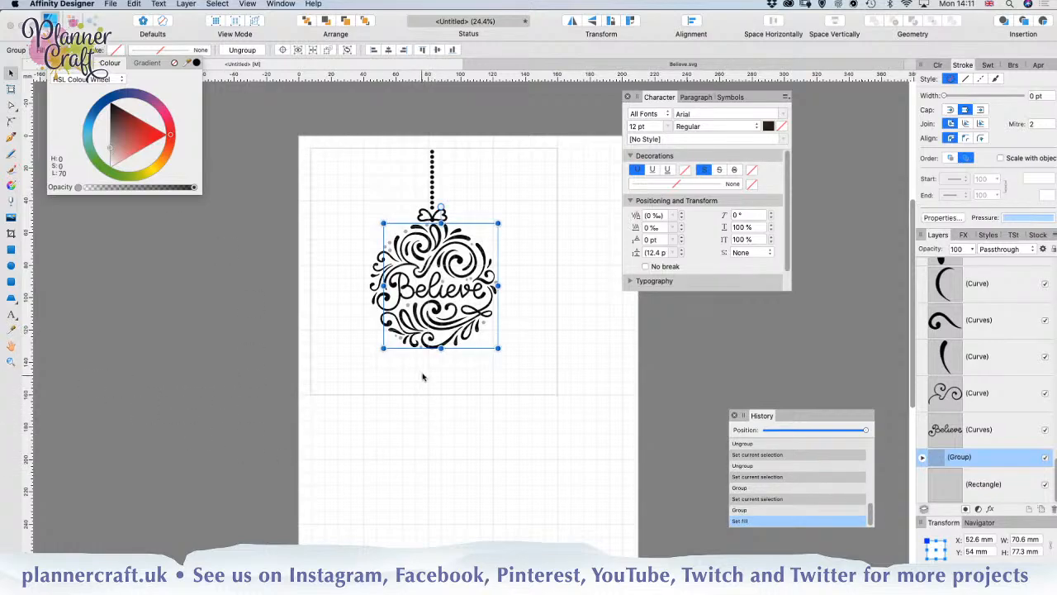
click(471, 469)
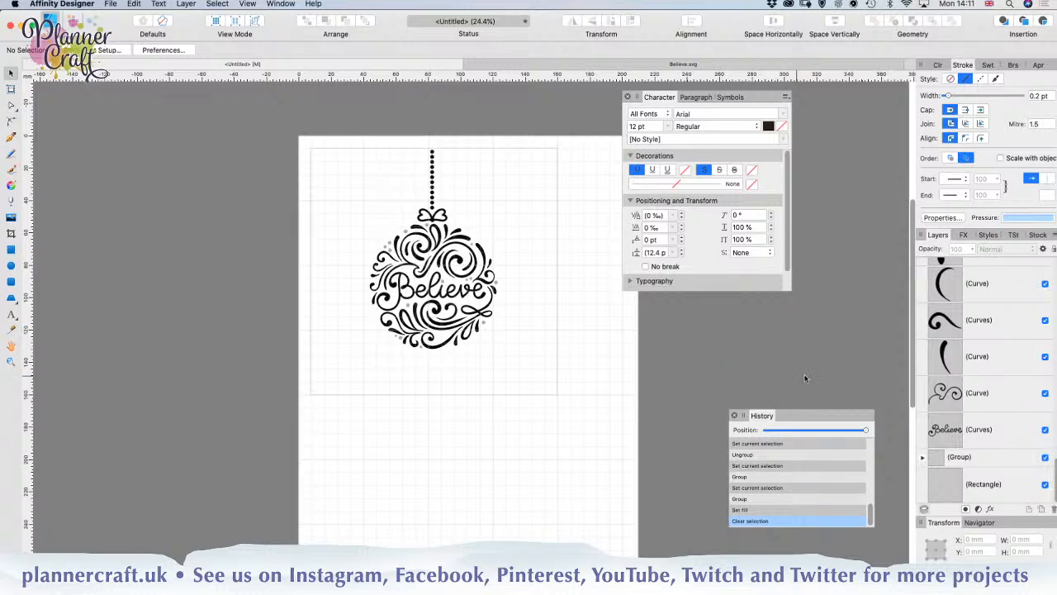
Step: Fill the Believe lettering with a violet-blue, HSL 256, 74, 44
click(976, 433)
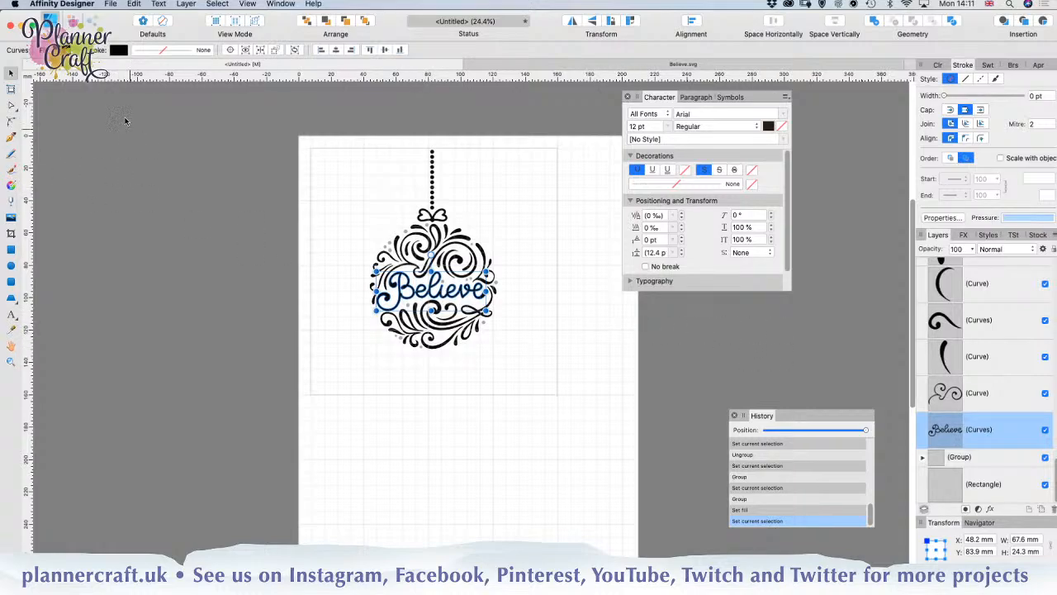
click(119, 50)
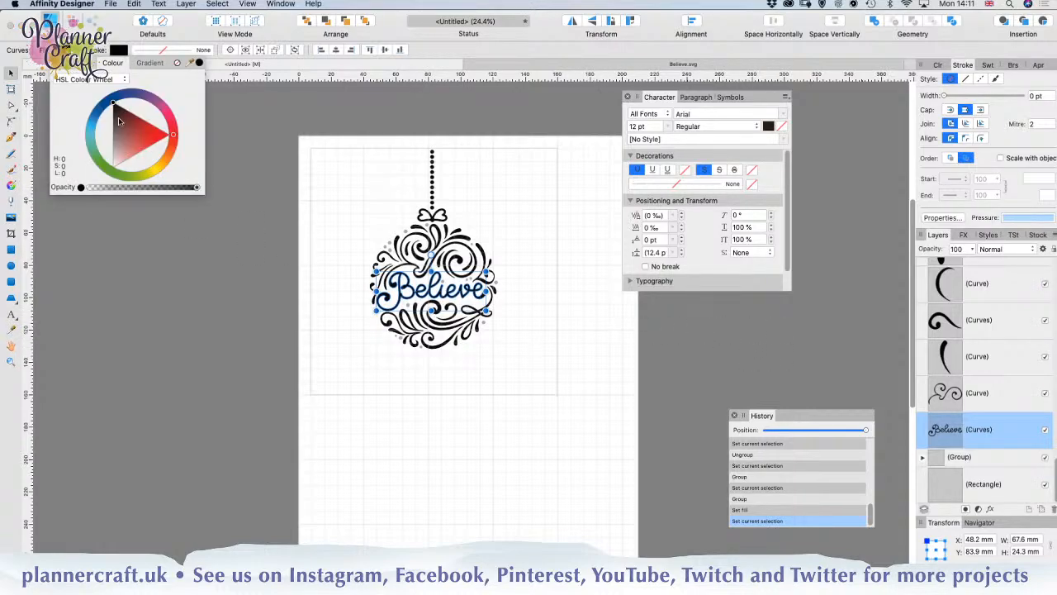
click(121, 96)
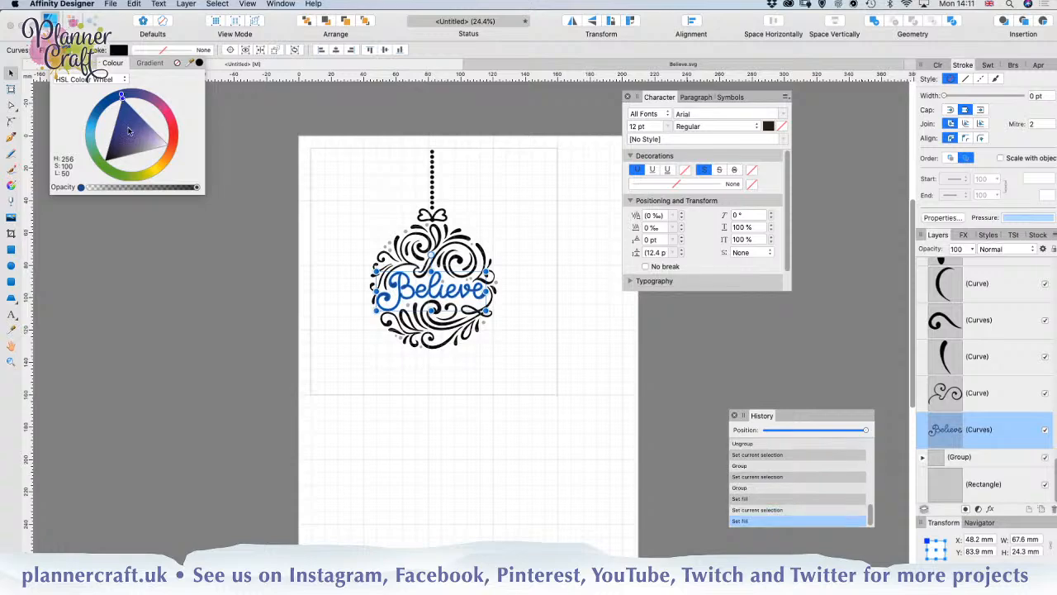
click(123, 119)
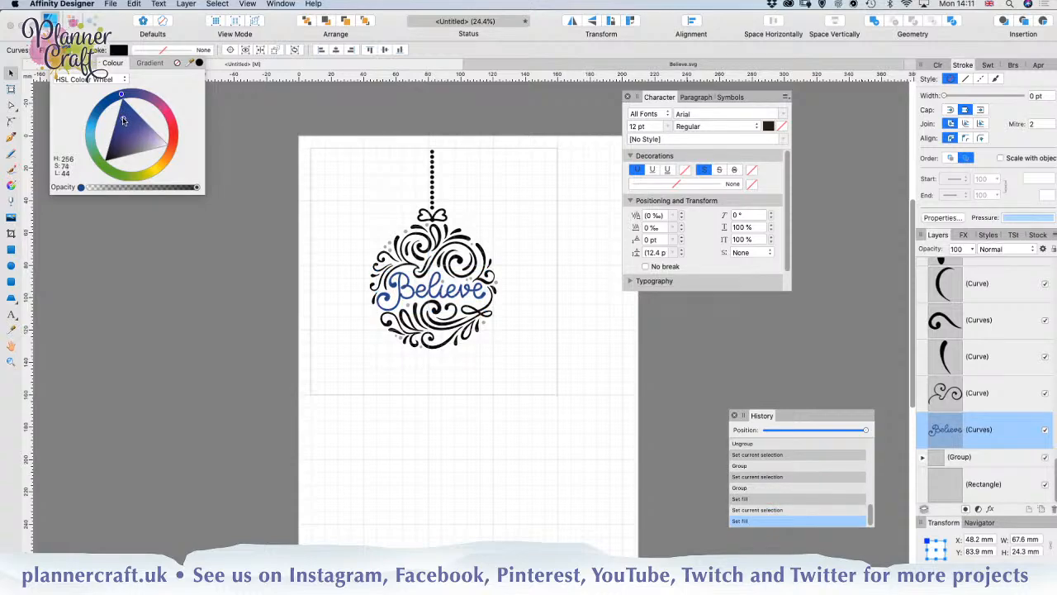
click(122, 122)
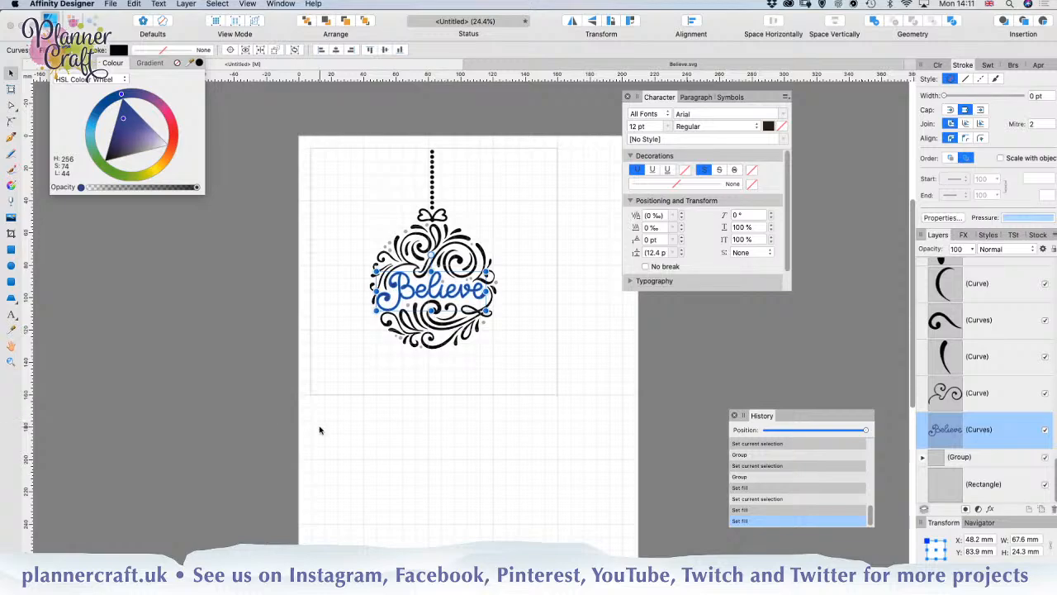
Step: Mute the Believe lettering's fill to a darker violet-blue, HSL 256, 44, 38, and deselect the lettering
click(122, 137)
click(124, 139)
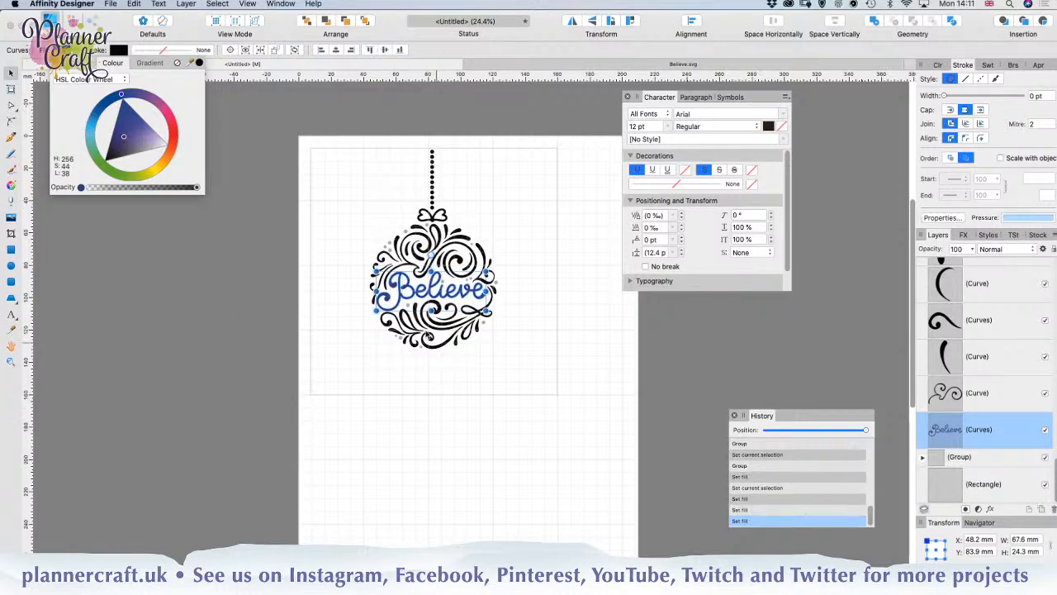
click(388, 429)
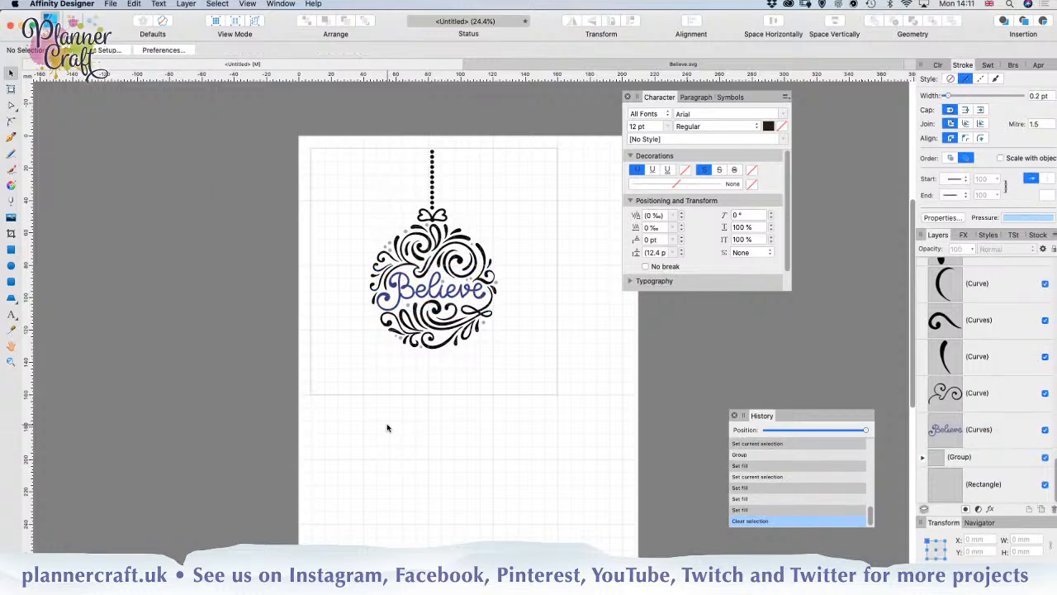
Step: Select eight of the bauble's curves, mainly the large scrolling swirls above and below the lettering, and group them
click(440, 311)
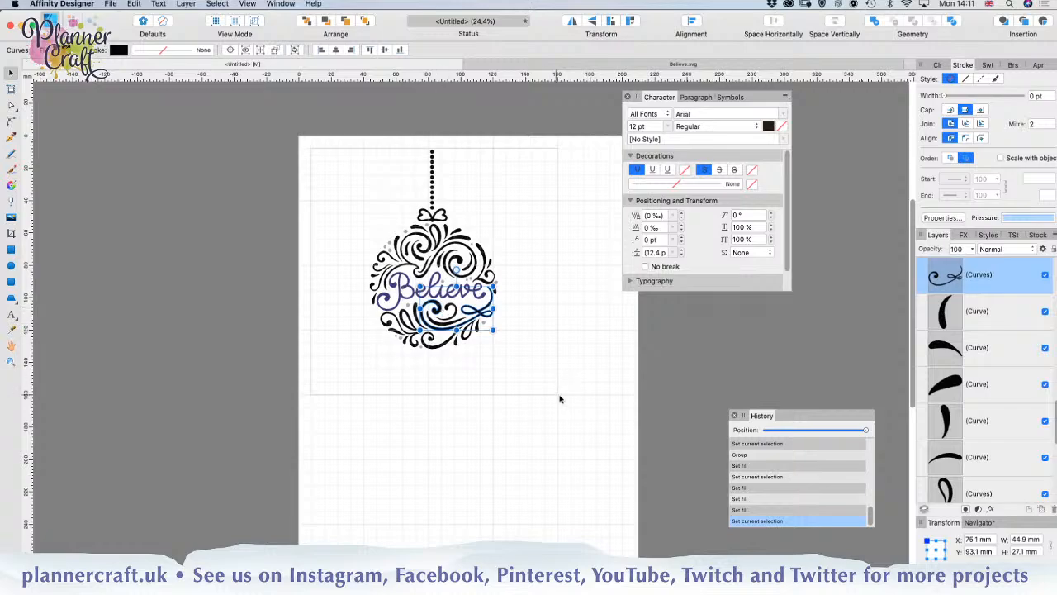
shift+click(437, 347)
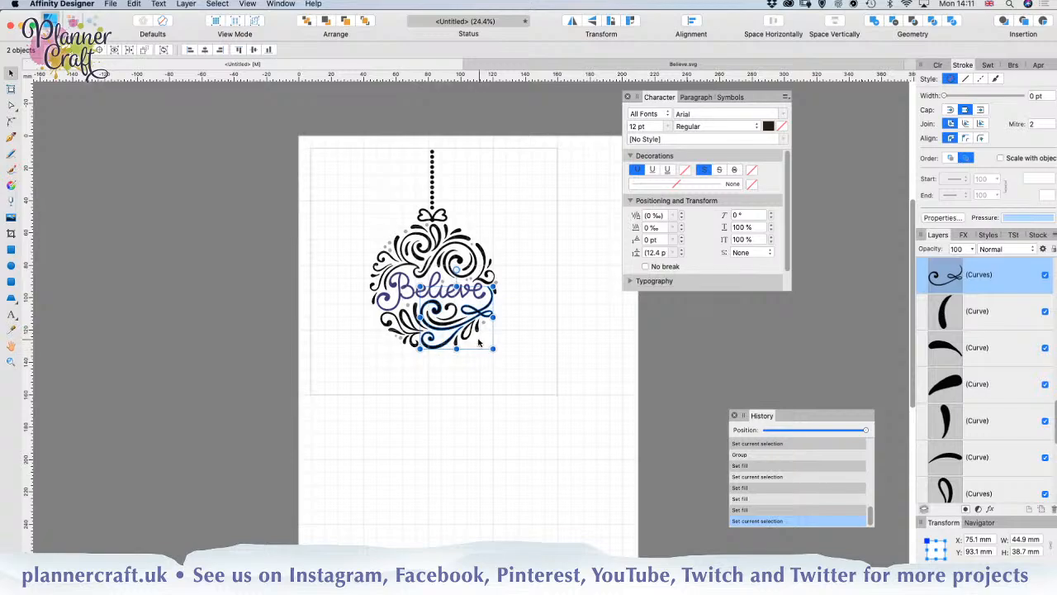
shift+click(453, 308)
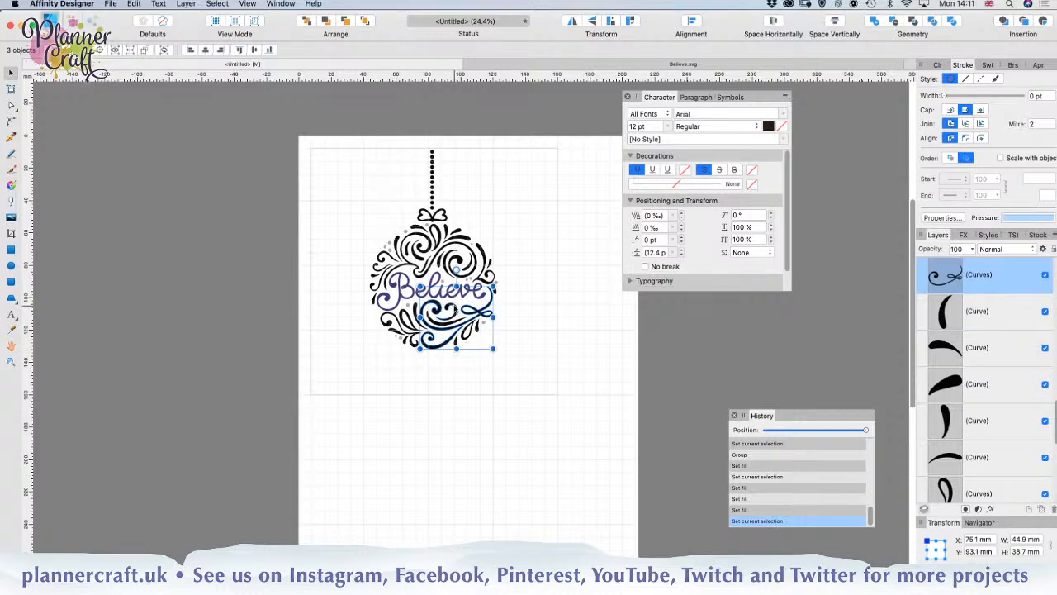
shift+click(396, 334)
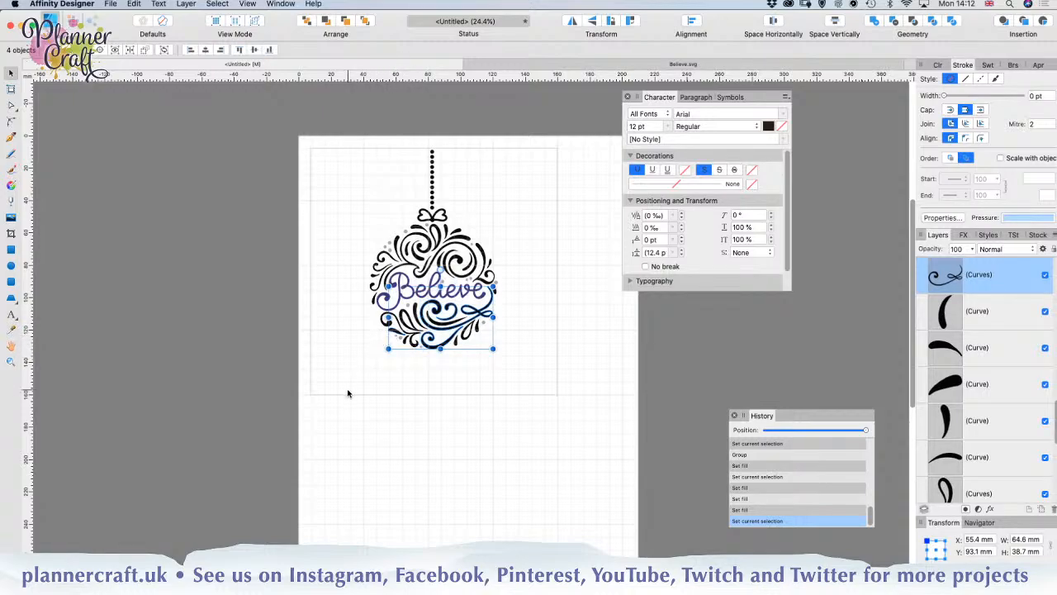
shift+click(406, 344)
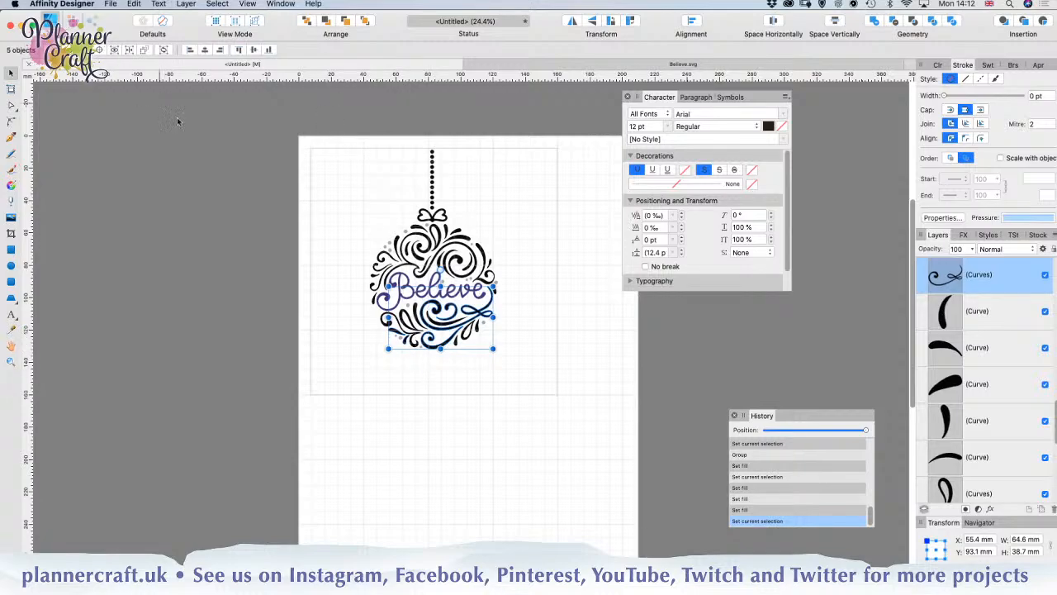
shift+click(460, 261)
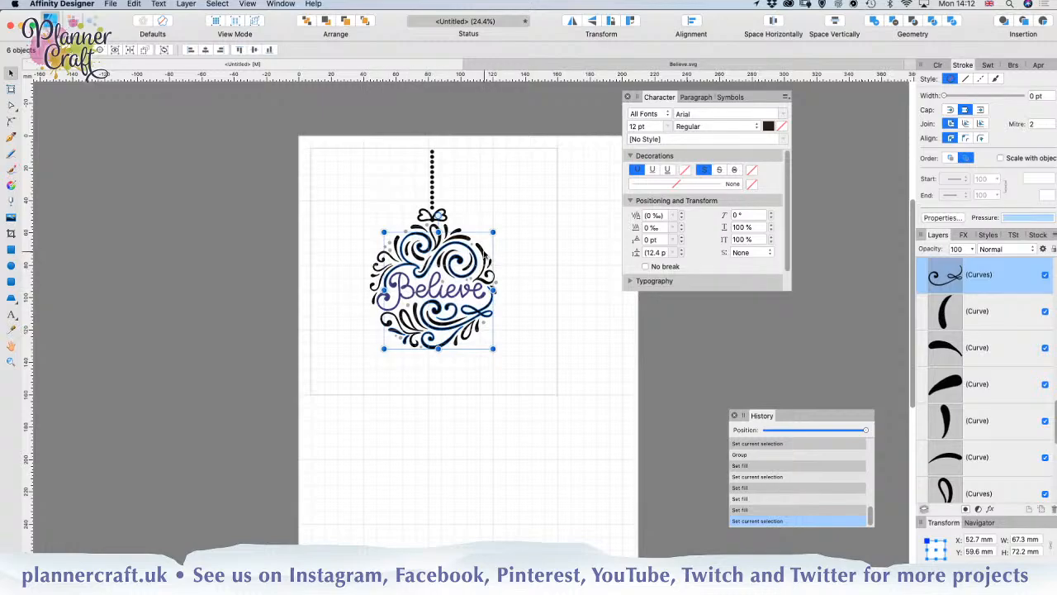
shift+click(486, 256)
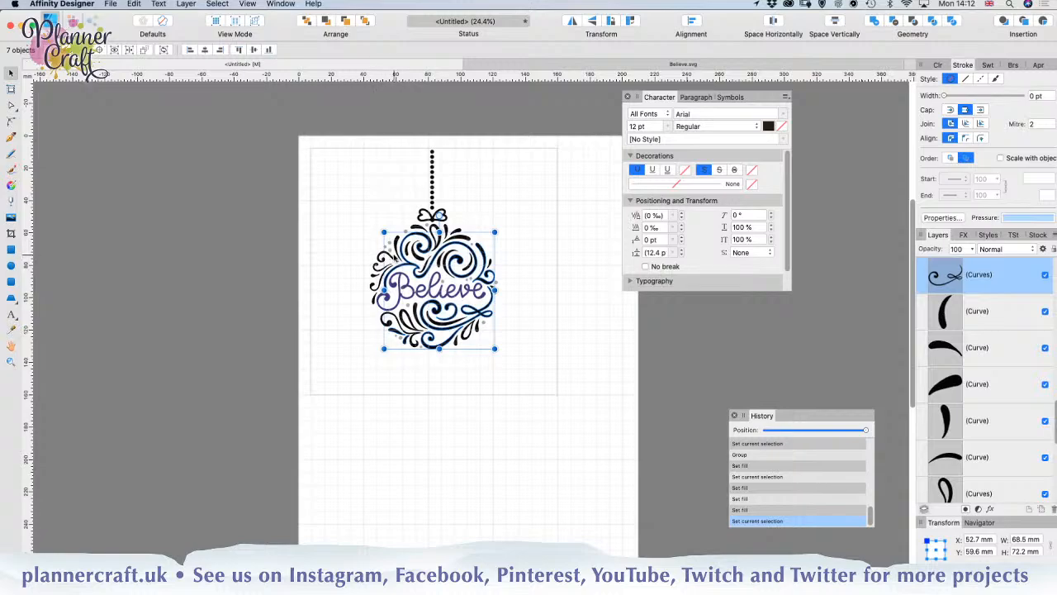
shift+click(460, 232)
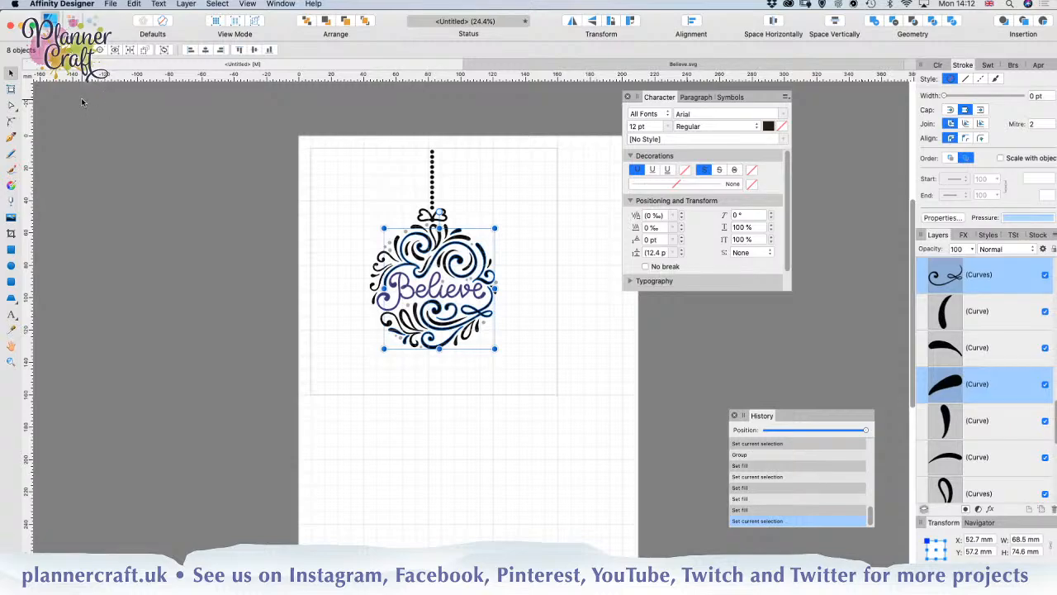
key(super+g)
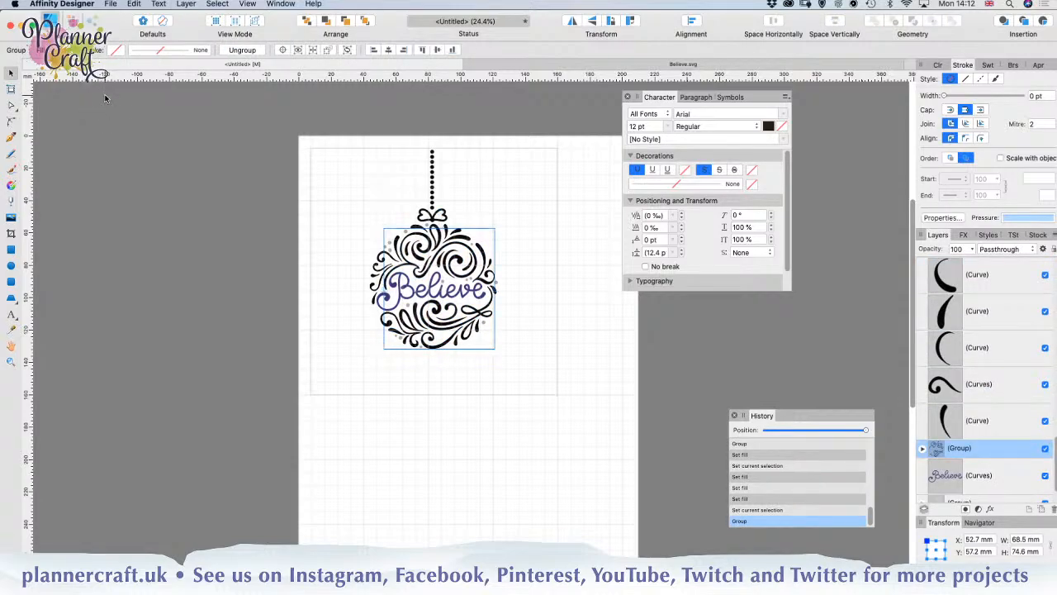
Step: Fill the grouped large swirls with mid blue, HSL 212, 91, 63, and deselect them
click(45, 50)
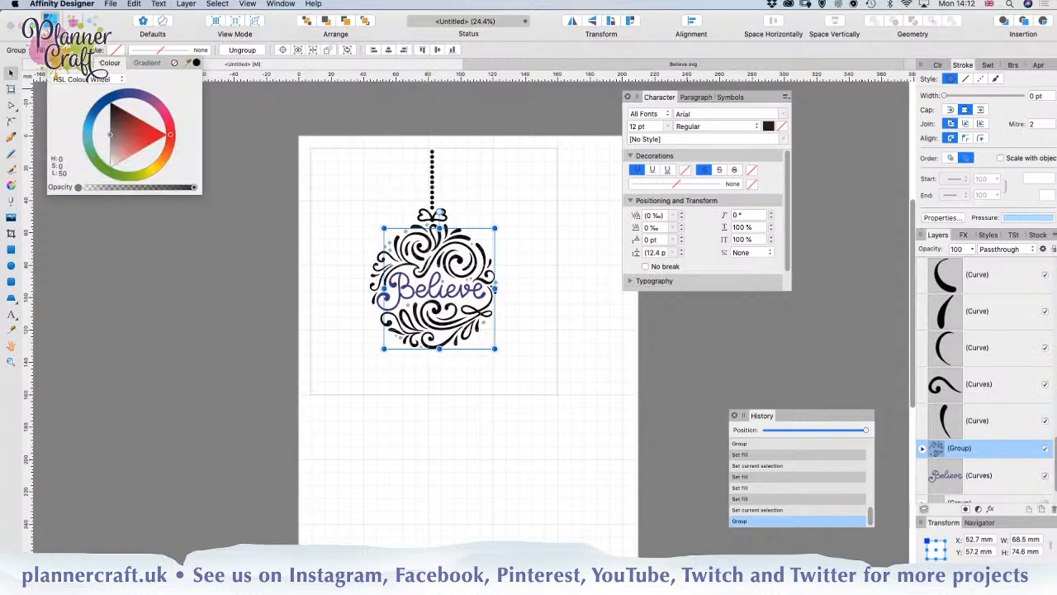
click(95, 116)
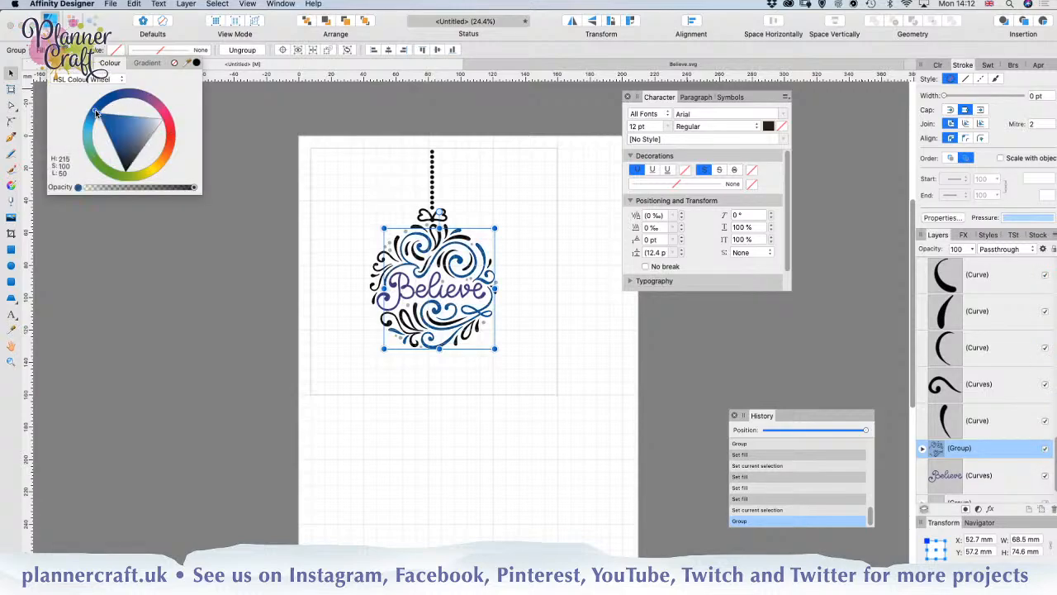
drag(112, 119, 116, 116)
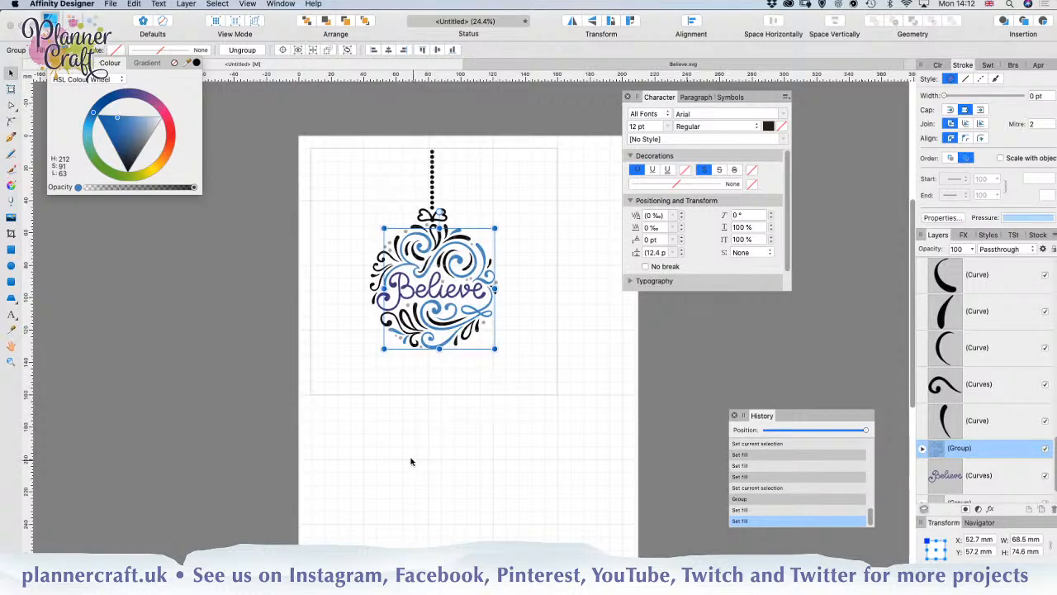
click(472, 416)
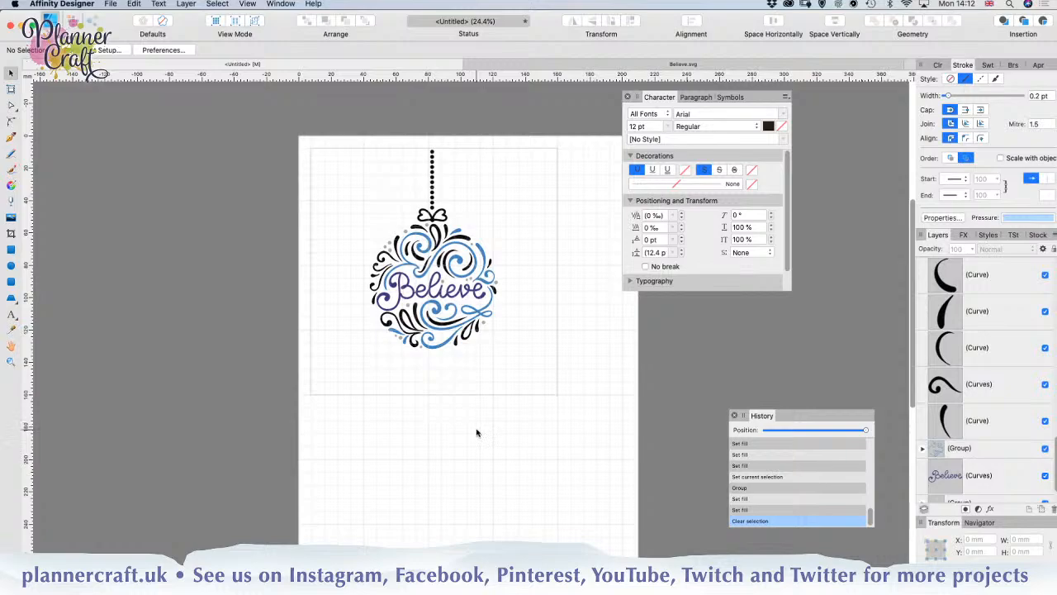
Step: Select all the remaining black curves of the bauble below the bow layer and combine them into one group
click(975, 433)
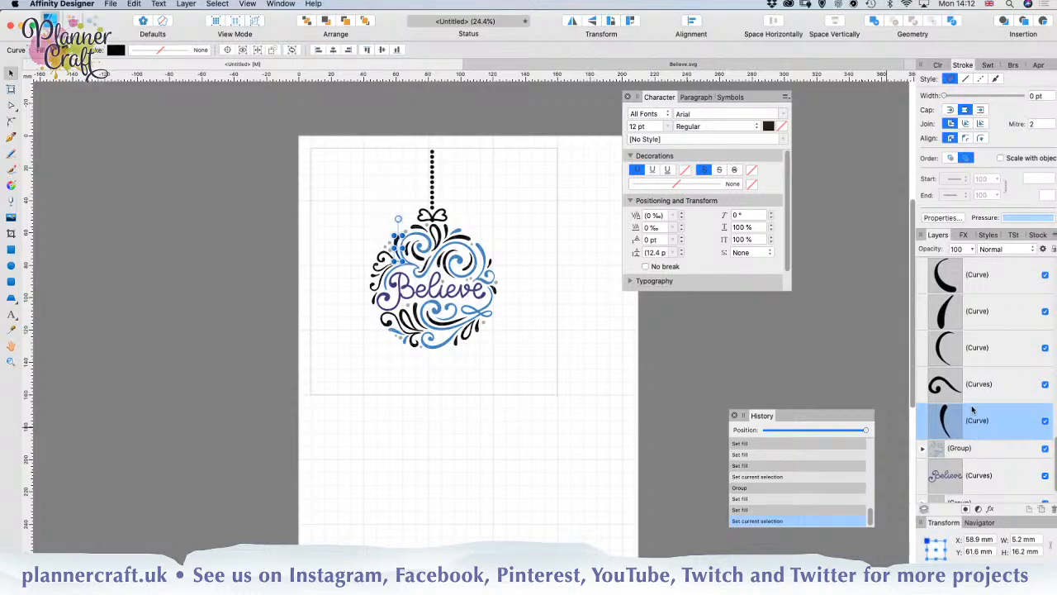
scroll(974, 352, up, 3)
scroll(973, 352, up, 3)
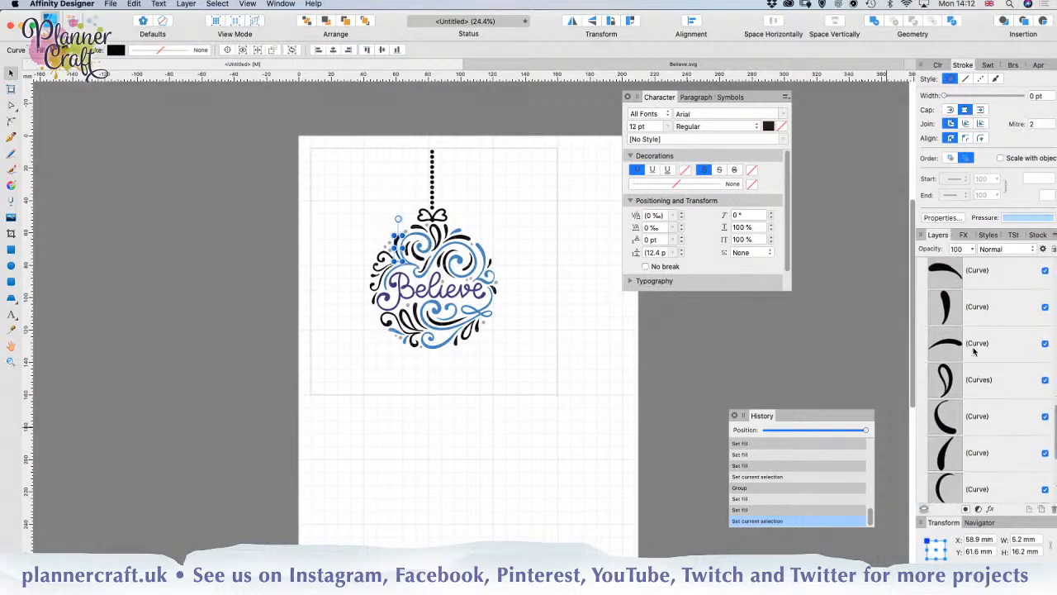
scroll(974, 350, up, 5)
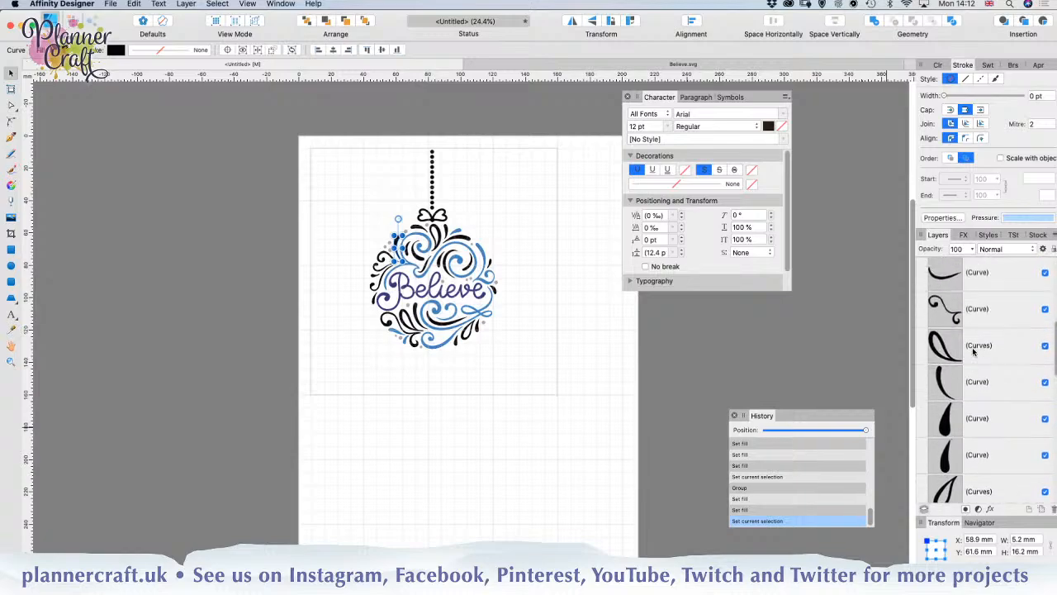
scroll(974, 350, up, 5)
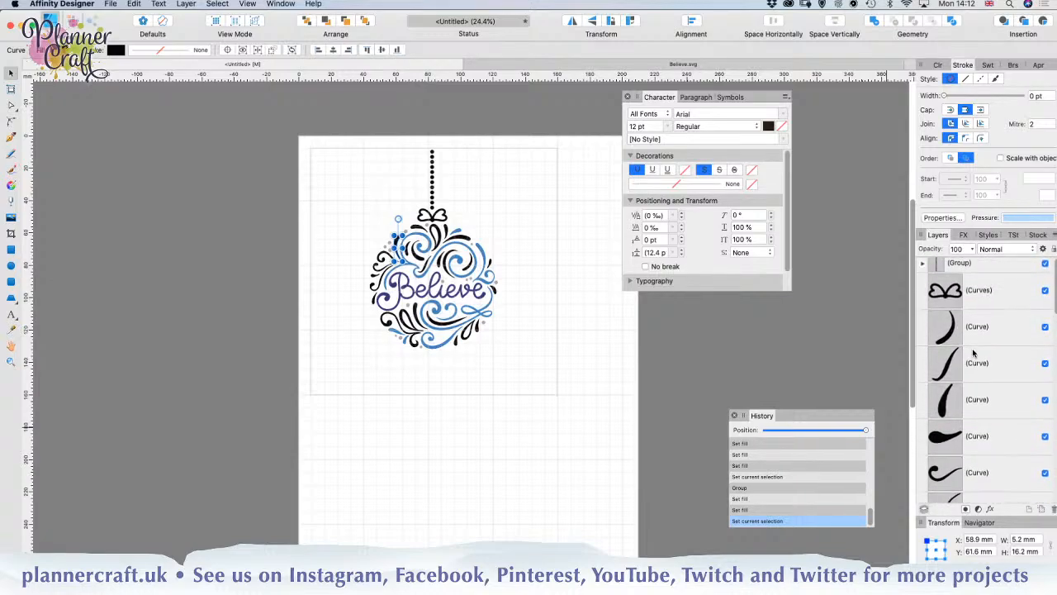
shift+click(983, 339)
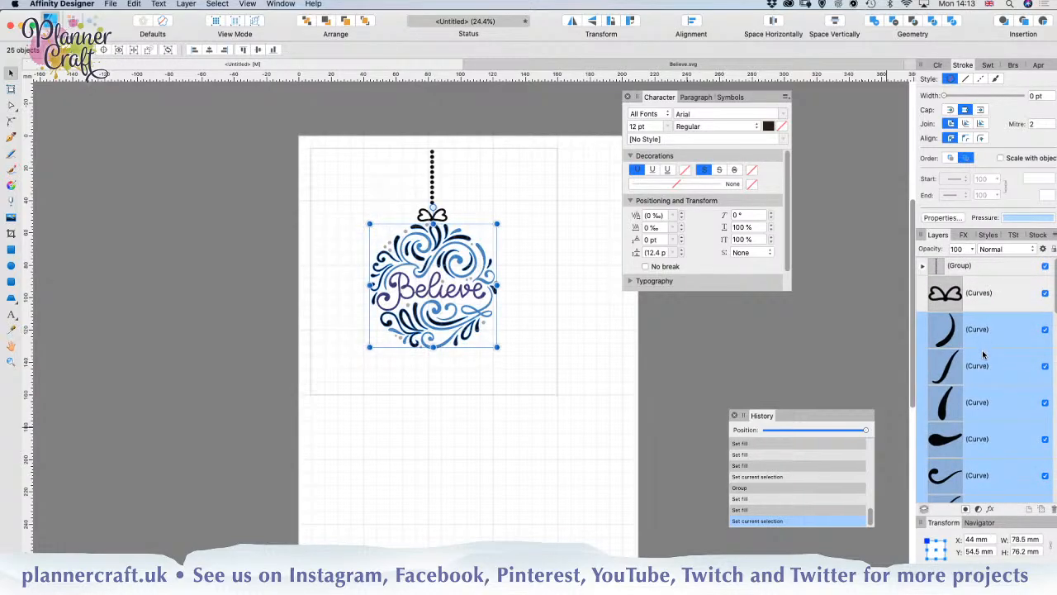
scroll(983, 355, down, 10)
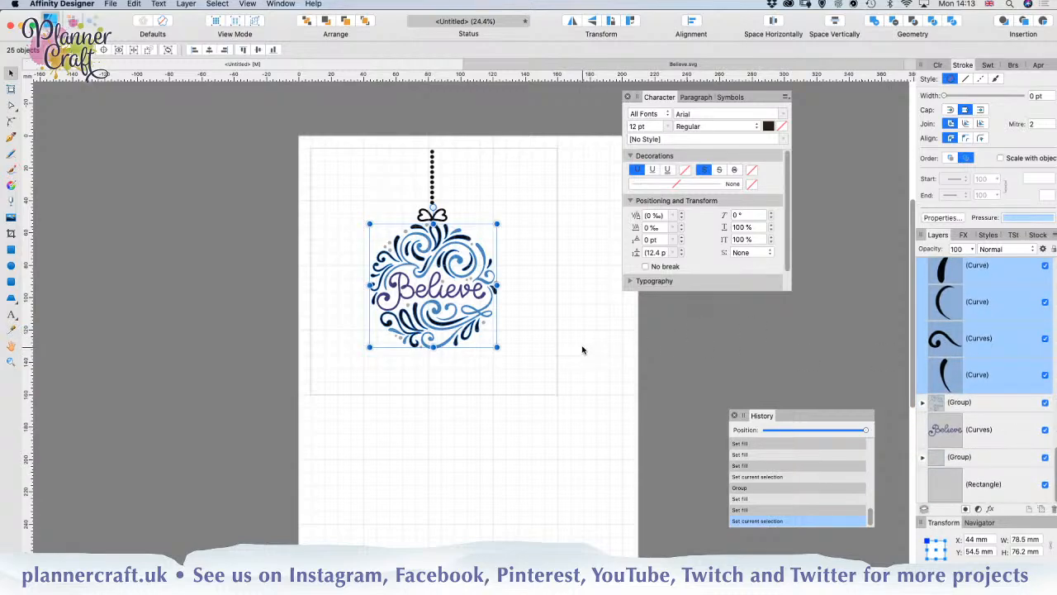
key(super+g)
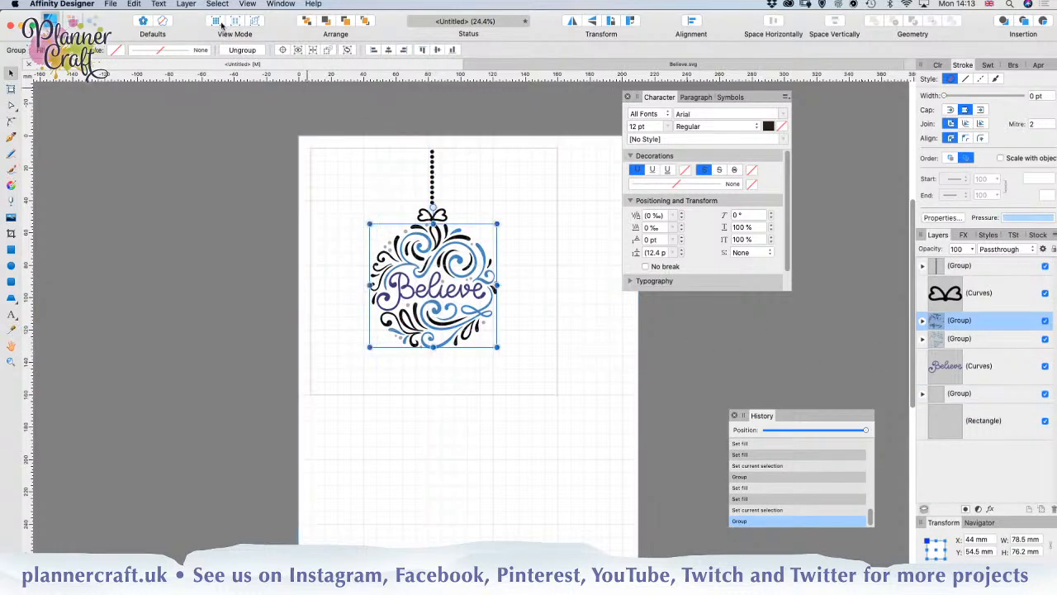
Step: Fill the group of smaller bauble curves with pale turquoise, HSL 189, 44, 76, and deselect it
click(50, 49)
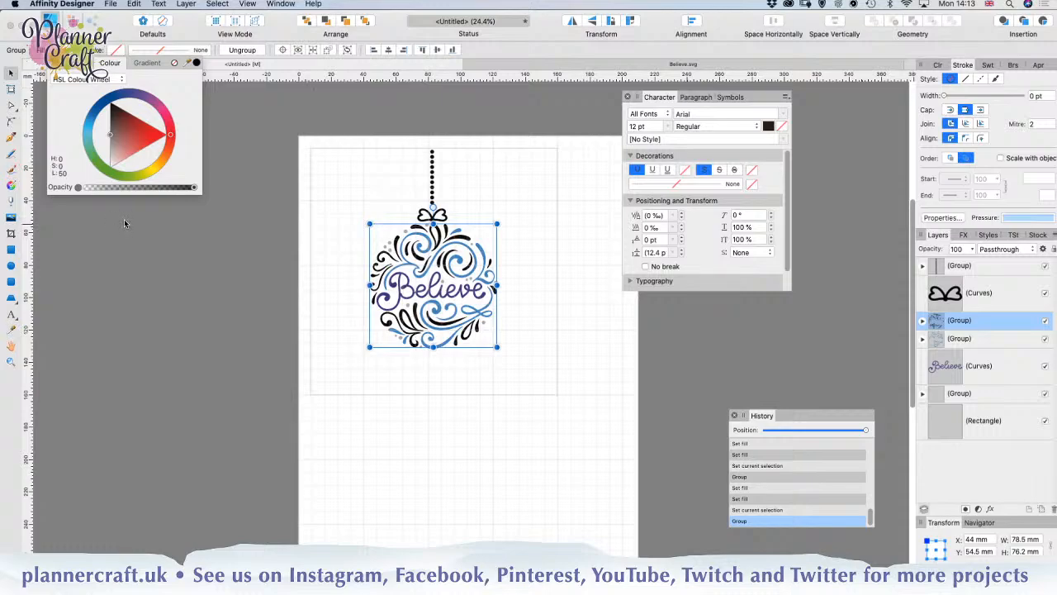
click(88, 130)
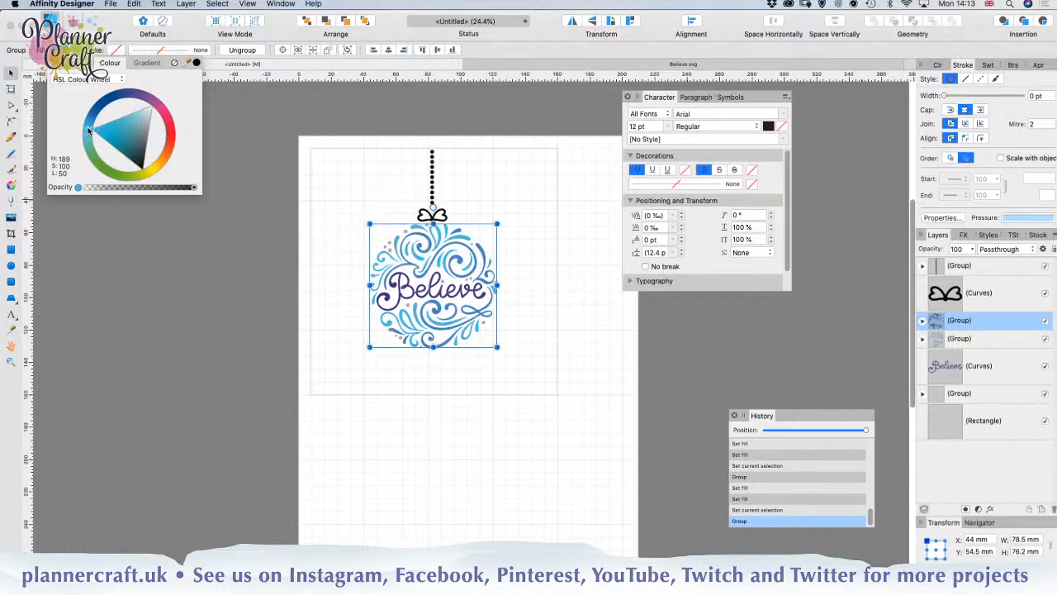
click(130, 128)
mouse_move(130, 128)
mouse_down()
mouse_move(140, 130)
mouse_move(138, 118)
mouse_up()
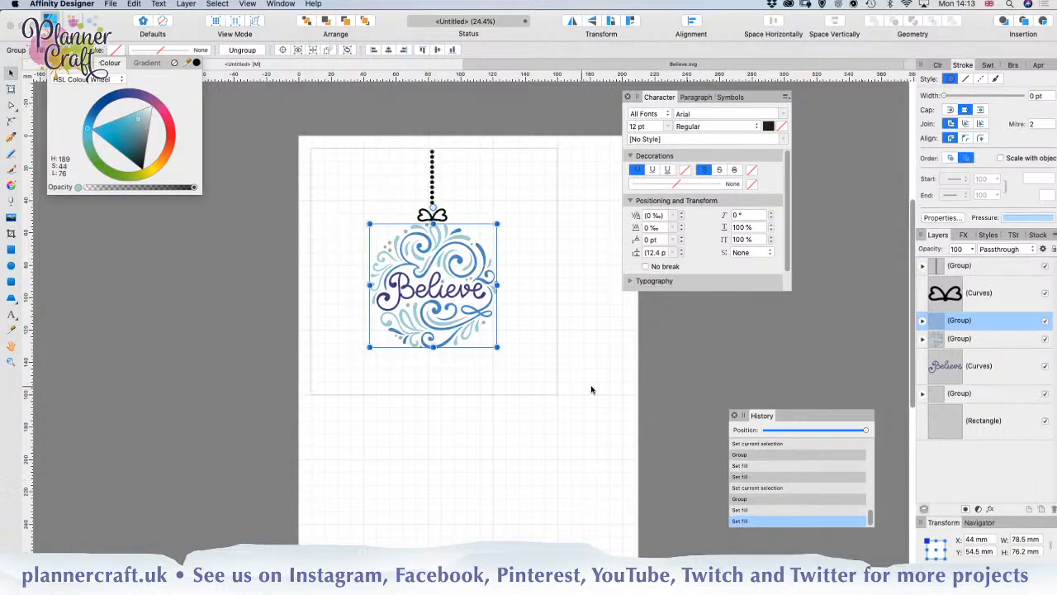
click(624, 371)
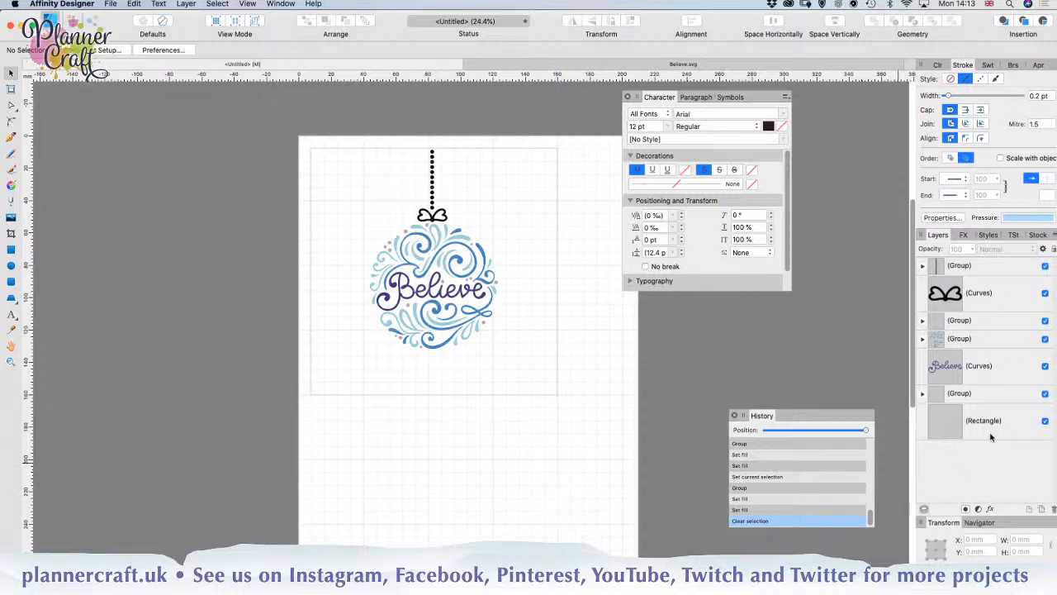
Step: Select the bow curves between the hanging chain and the bauble
click(985, 297)
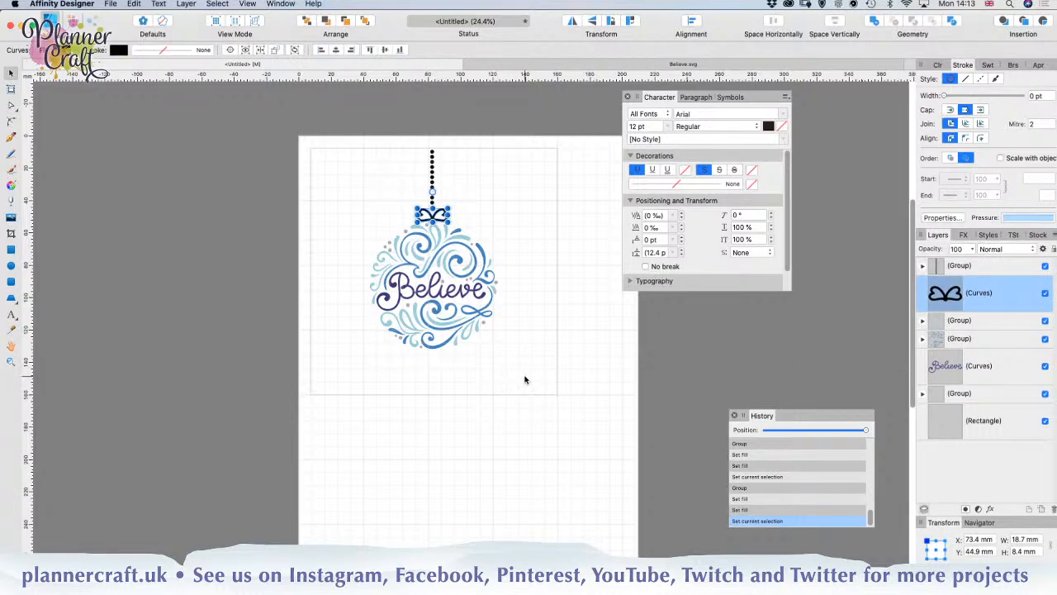
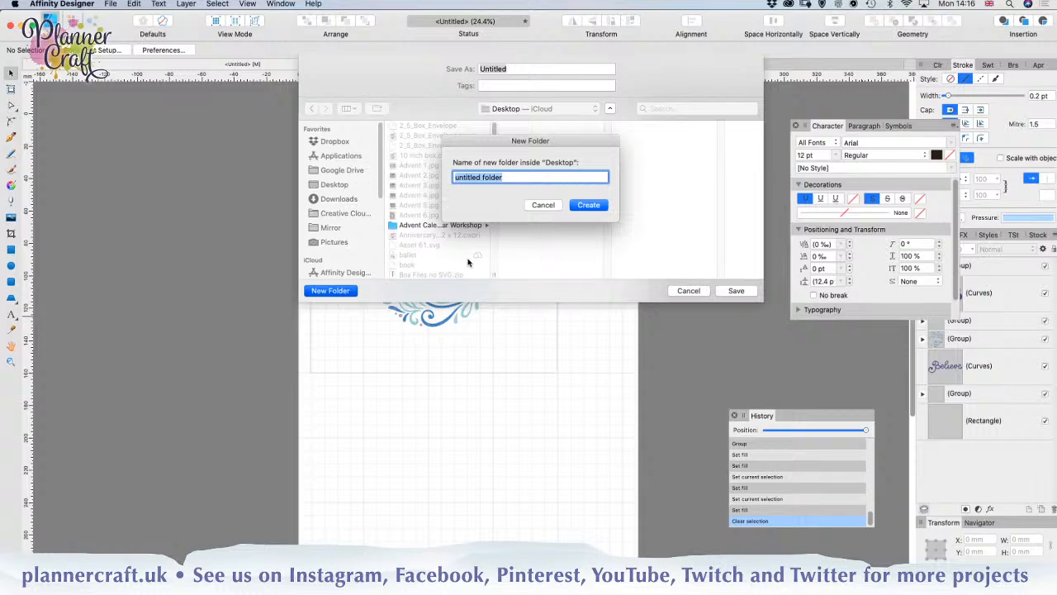
Step: Create a new folder named Christmas Cards Stream on the Desktop for saving the document
text(Christmas Cards Stream)
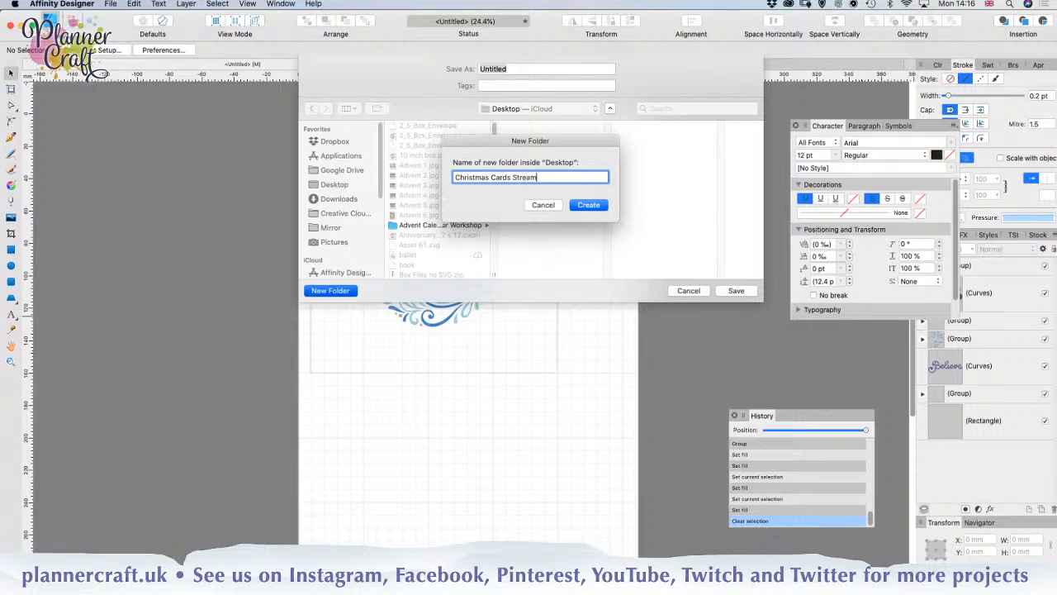
click(589, 205)
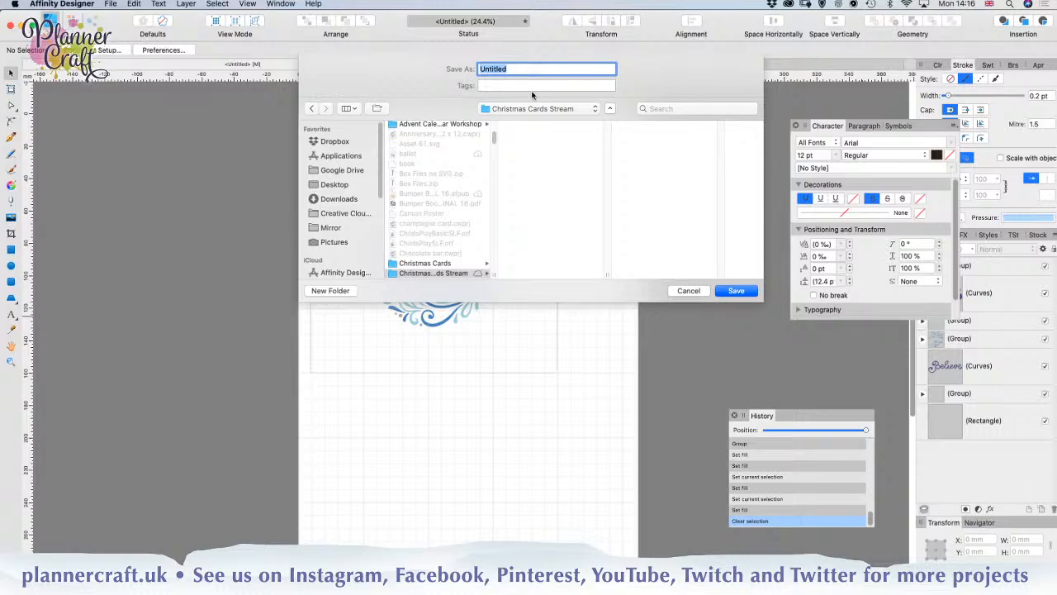
Step: Name the document Draw Foil Card and save it in the Christmas Cards Stream folder
click(515, 70)
drag(516, 69, 462, 68)
text(Draw Foil Card)
click(737, 291)
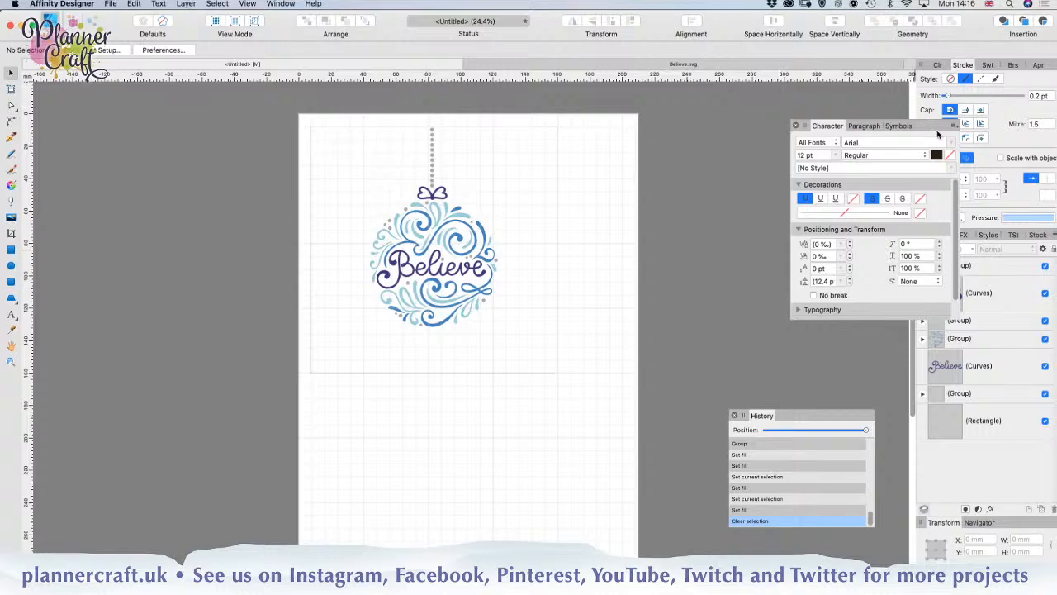
Step: Move the Character palette clear of the layer list and combine all ornament parts above the rectangle into one group
drag(932, 130, 801, 96)
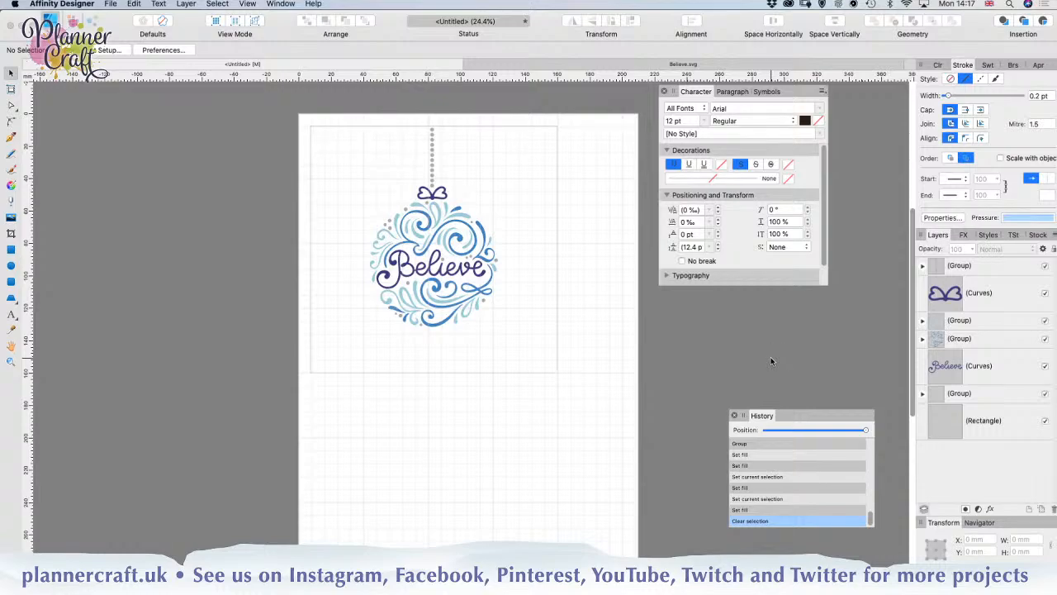
click(1000, 371)
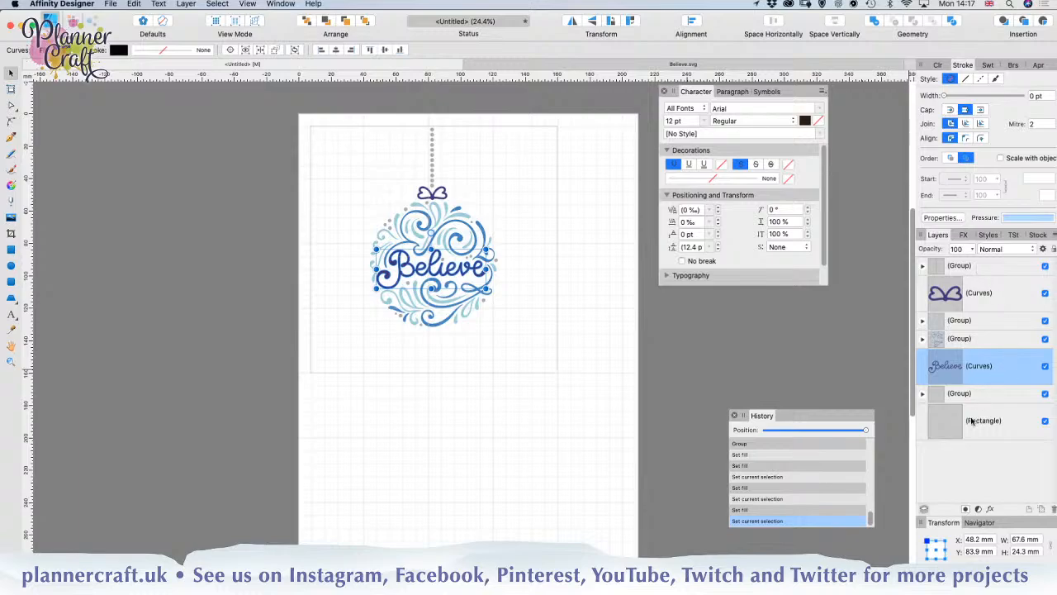
click(974, 399)
shift+click(988, 266)
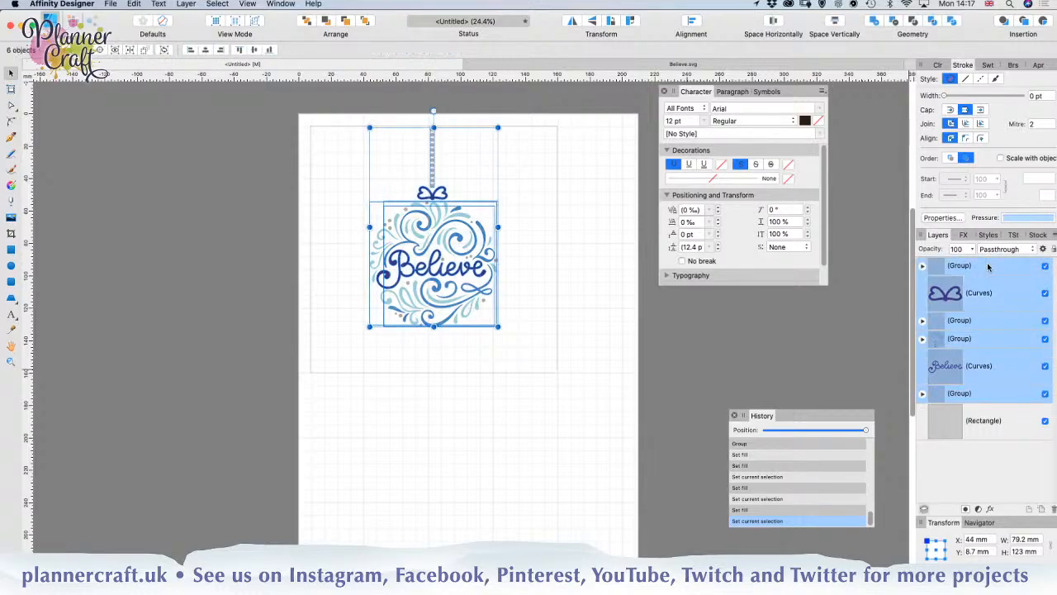
key(super+g)
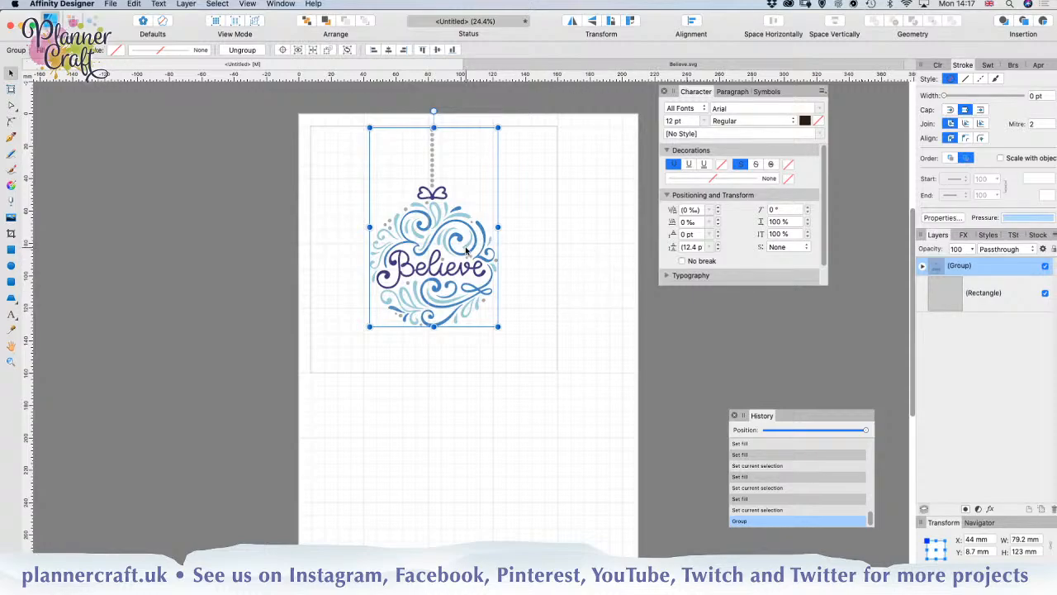
Step: Duplicate the complete ornament group and hide the lower copy
key(super+j)
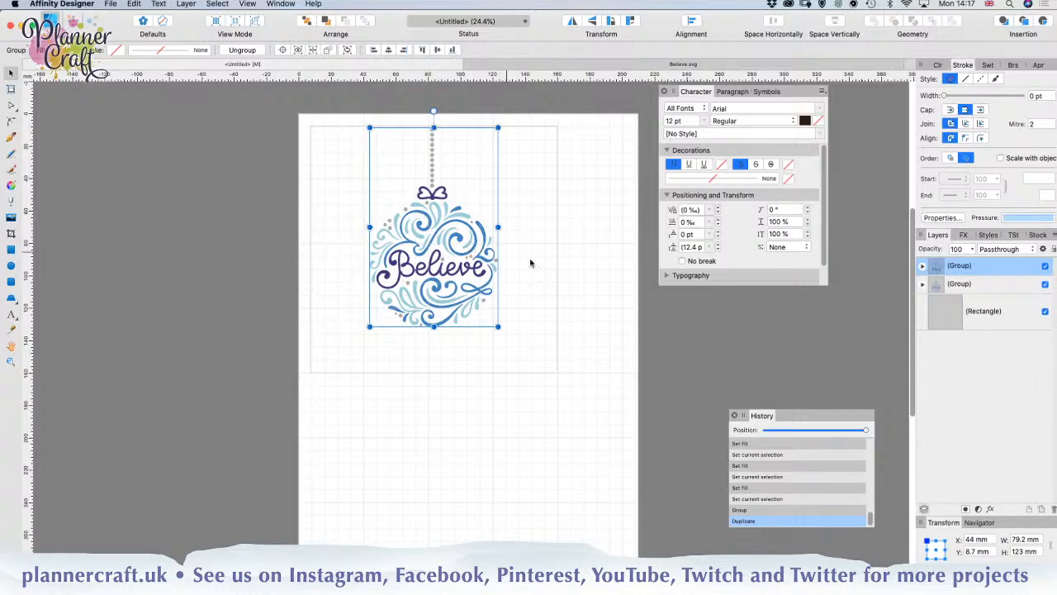
click(1044, 284)
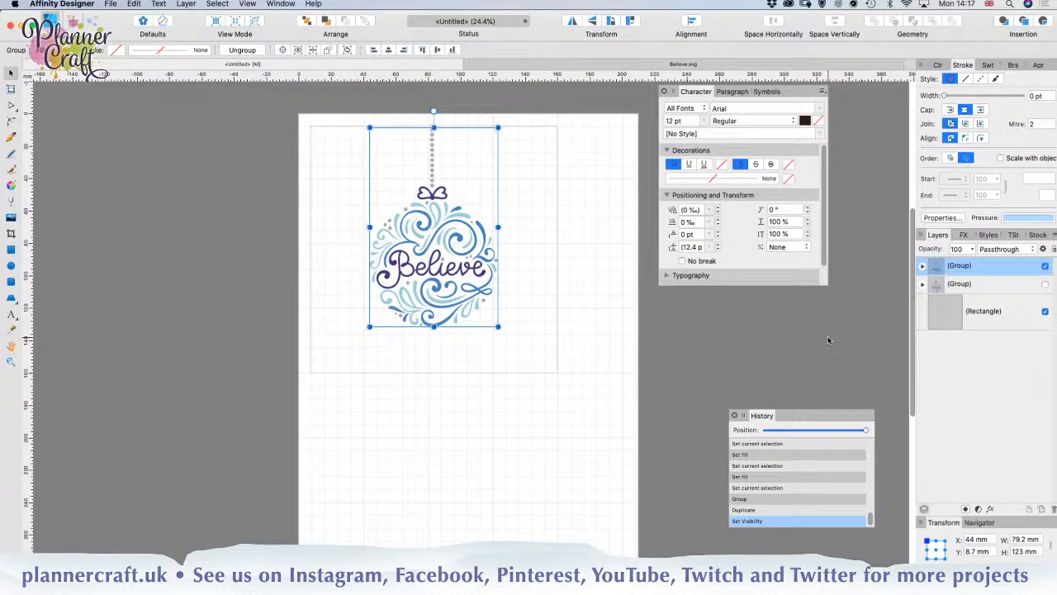
Step: Ungroup the visible ornament copy twice to separate it into individual shapes, then deselect everything
key(super+shift+g)
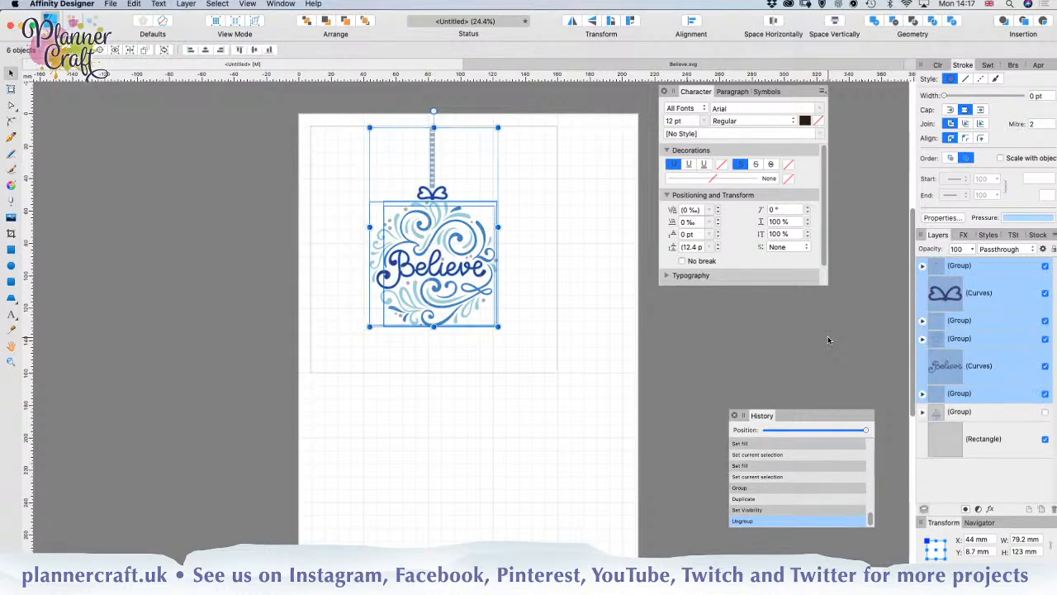
key(super+shift+g)
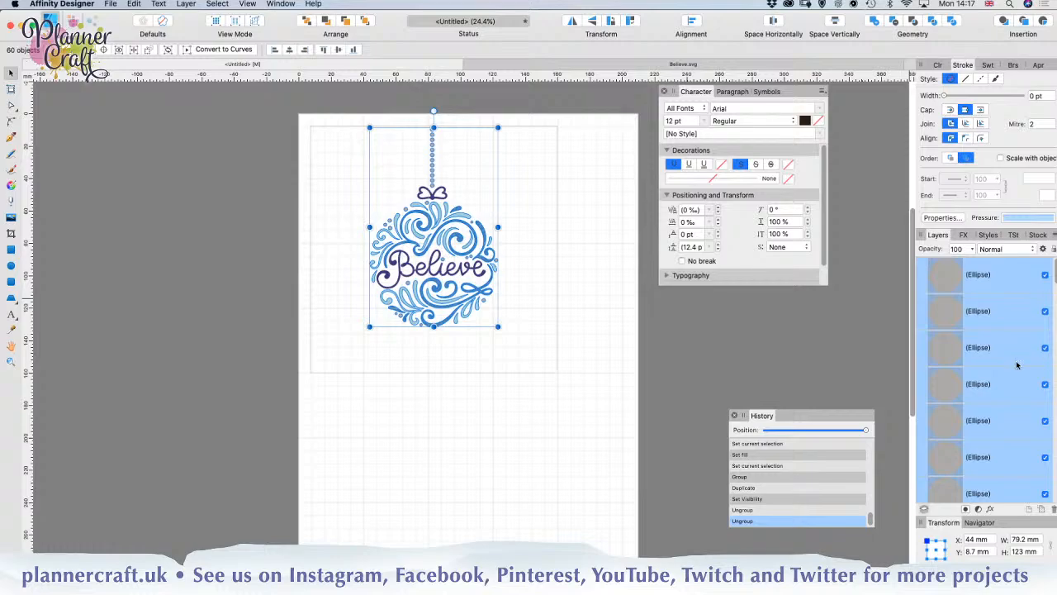
scroll(1003, 366, down, 5)
scroll(1003, 366, down, 5)
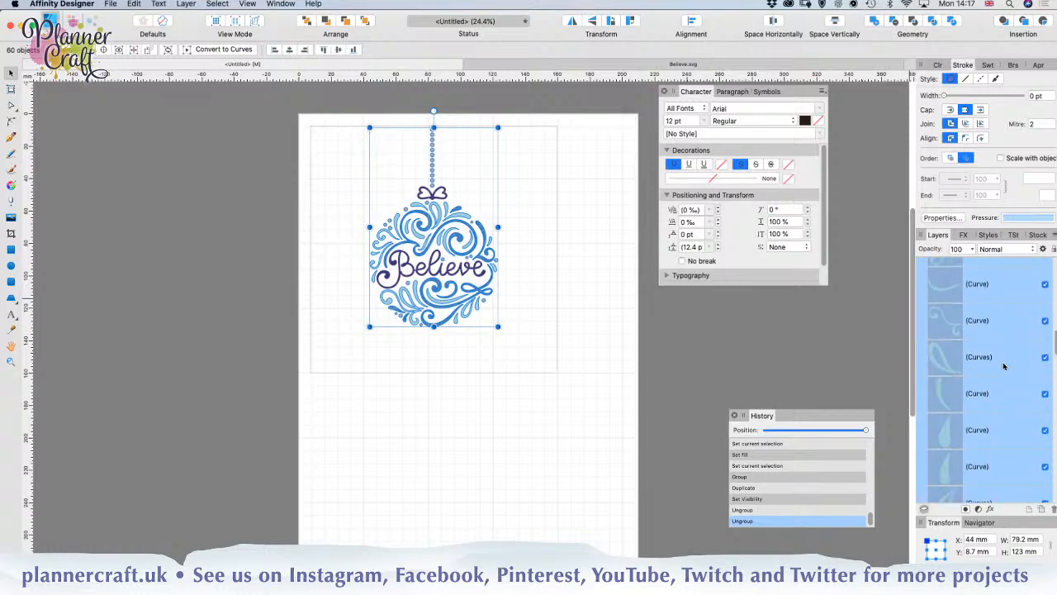
scroll(1003, 365, down, 5)
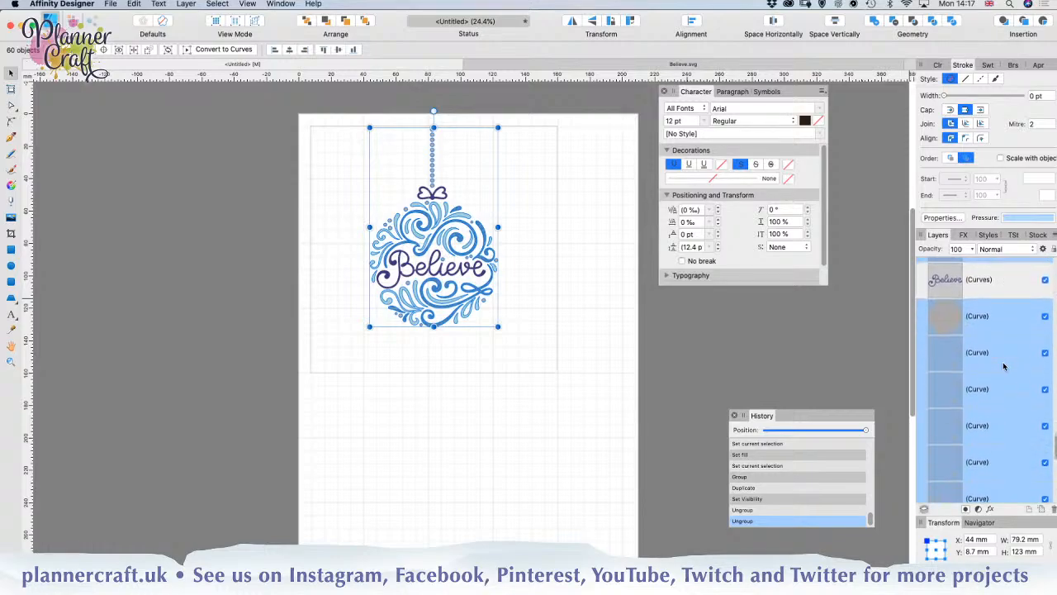
scroll(1004, 366, down, 3)
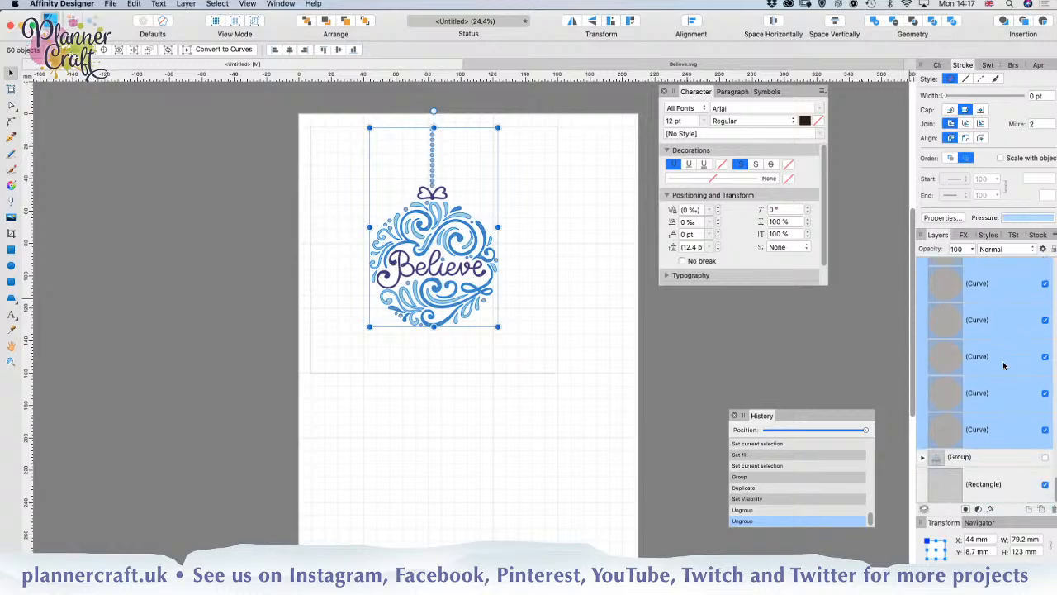
click(542, 422)
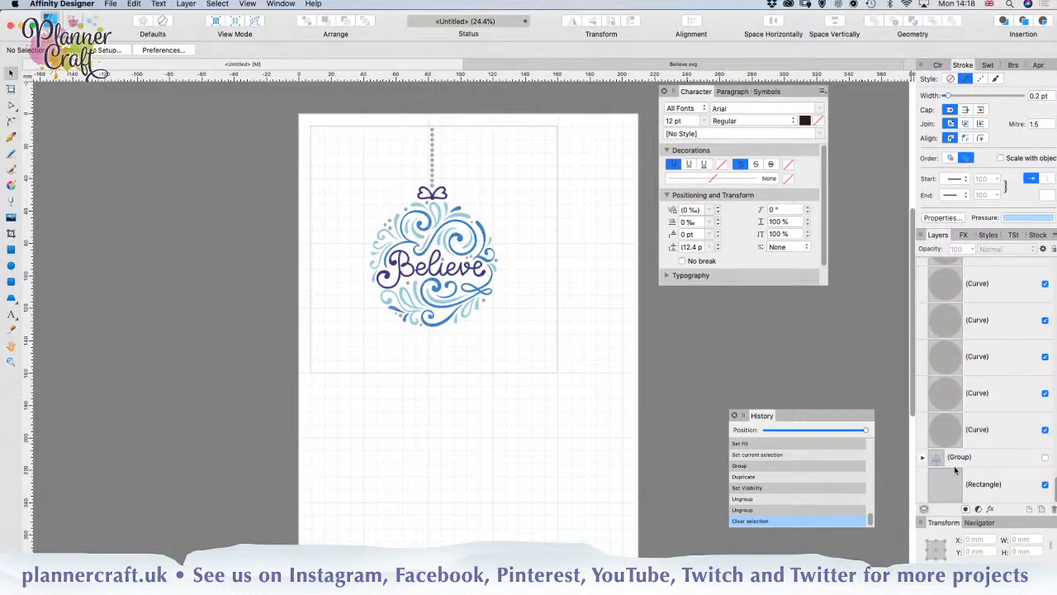
Step: Select every loose ornament shape above the hidden group and merge them into a single object with Add
click(1002, 438)
scroll(1000, 436, up, 5)
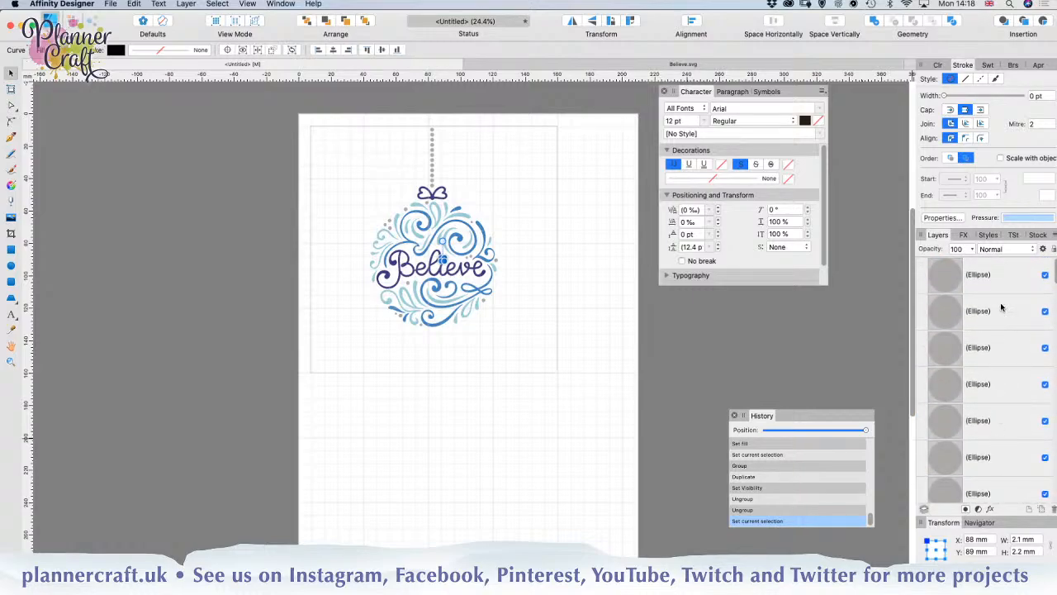
shift+click(995, 290)
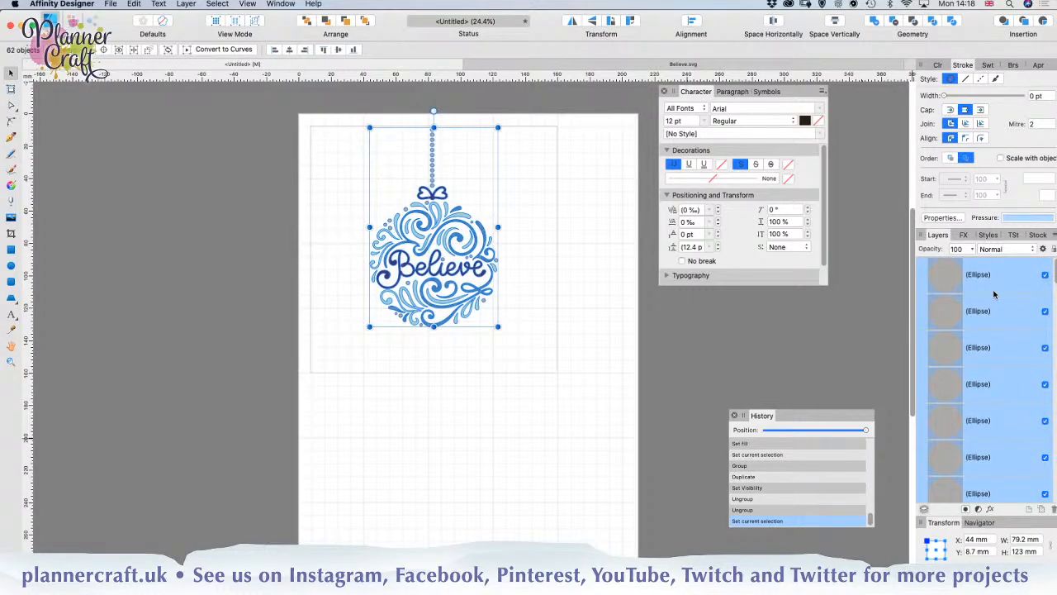
click(875, 25)
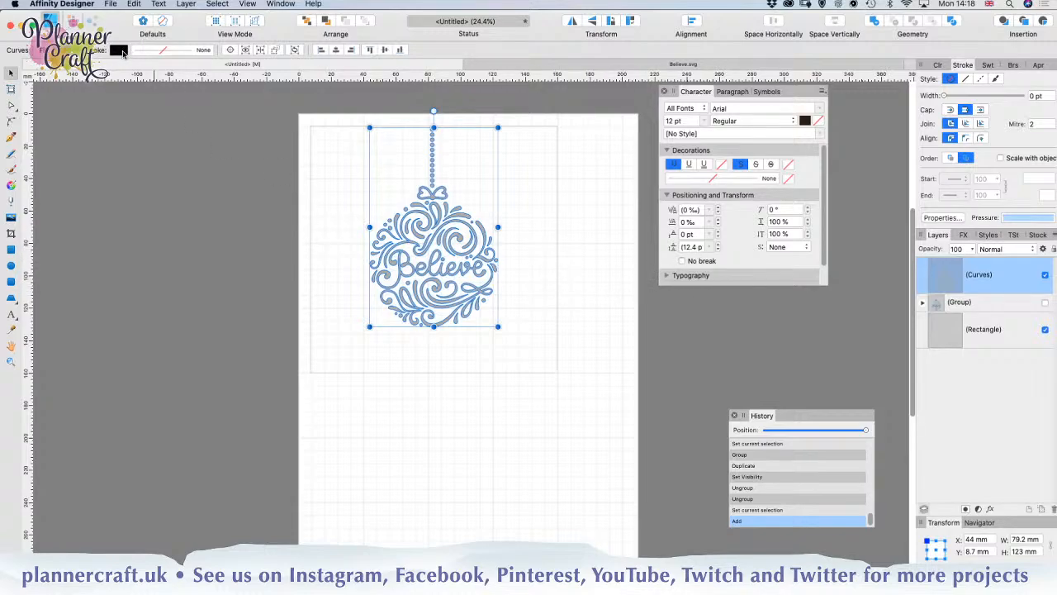
Step: Give the merged ornament a solid line stroke and set its width to 5.7 pt
click(166, 53)
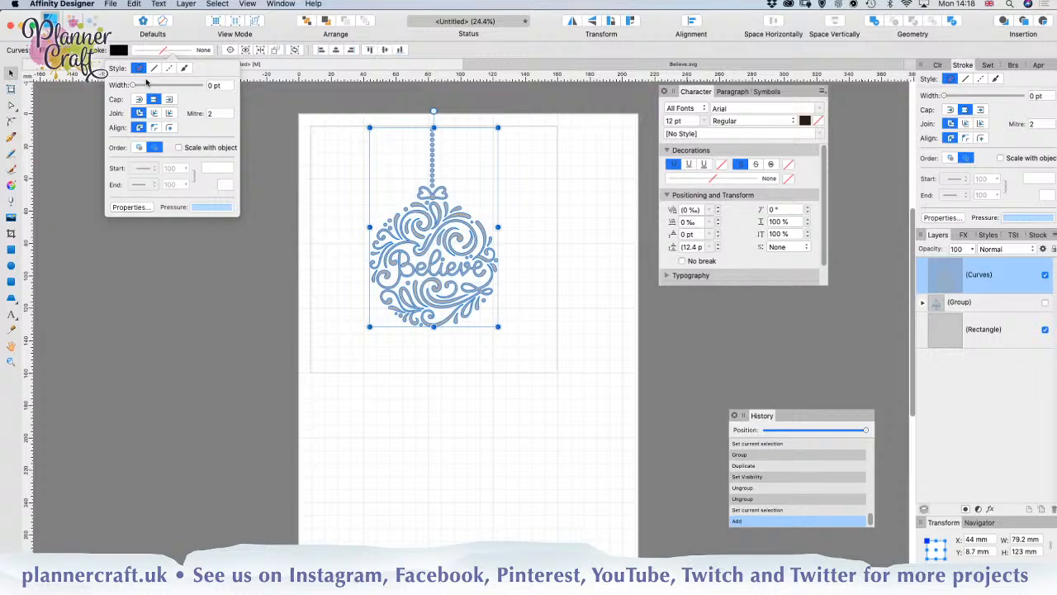
click(153, 69)
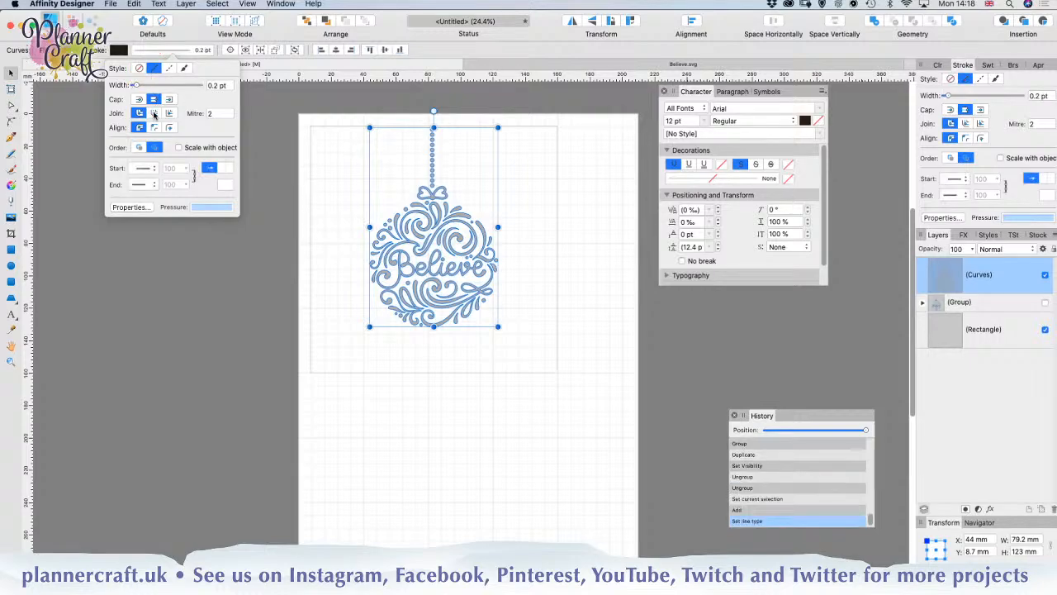
drag(135, 86, 152, 87)
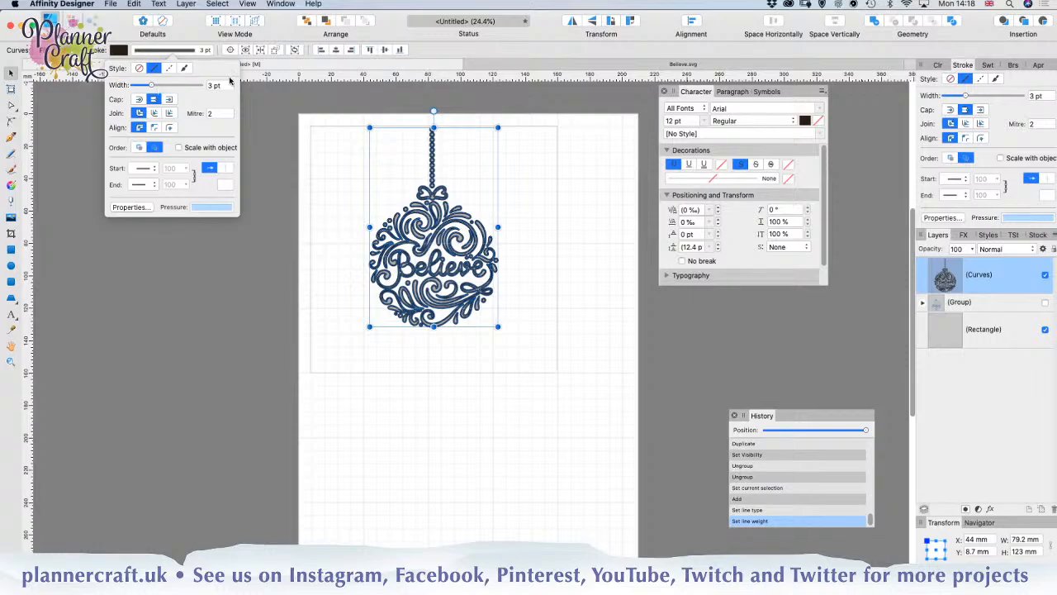
drag(225, 86, 195, 87)
text(2mm)
key(Return)
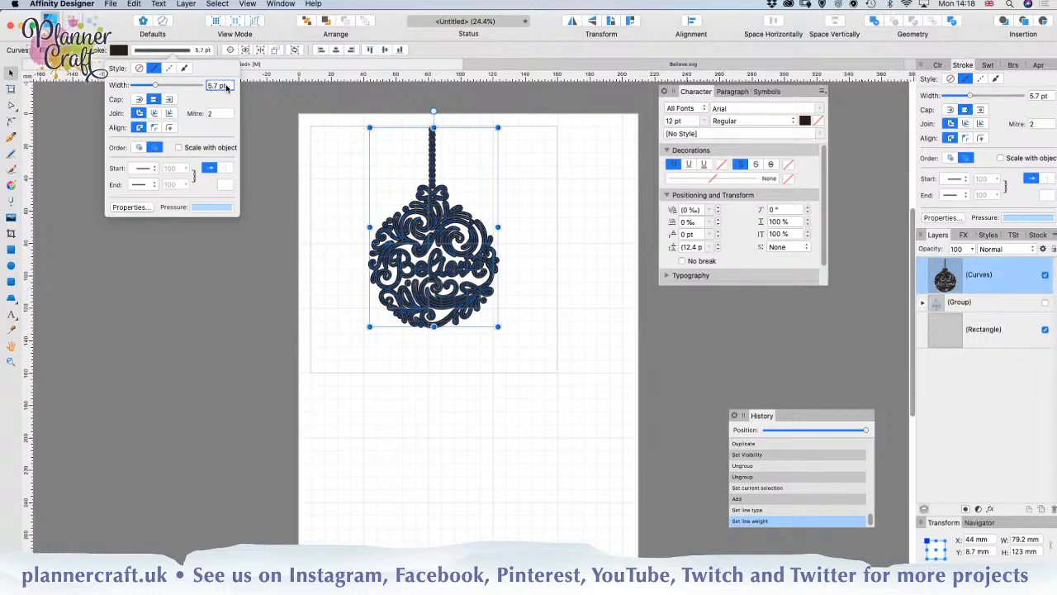
Step: Try a 6 pt stroke on the merged ornament and set the final width to 6.5 pt
drag(231, 86, 192, 87)
text(6)
key(Return)
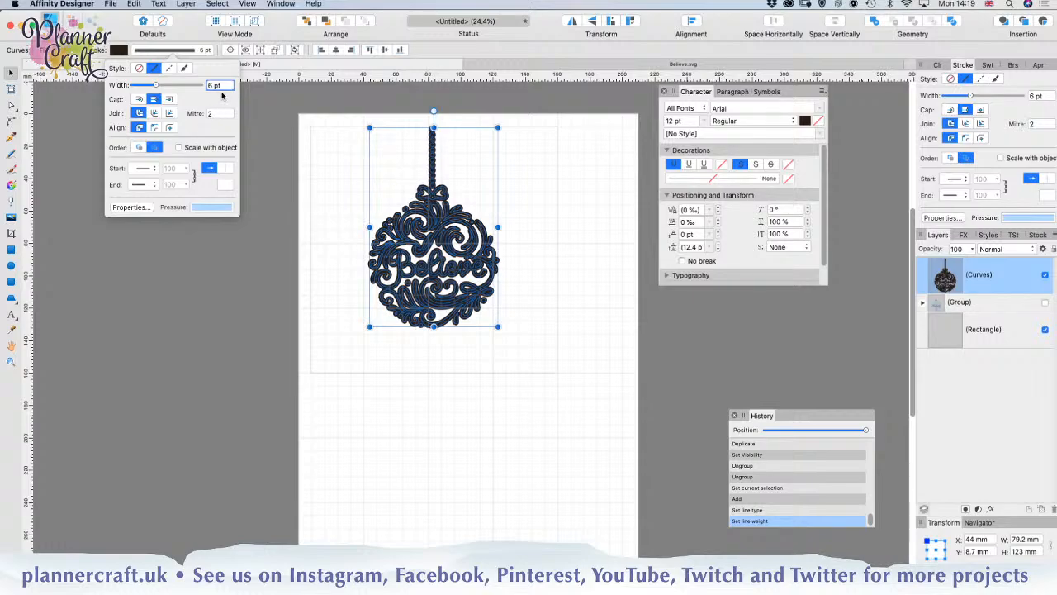
click(216, 86)
text(6.5)
key(Return)
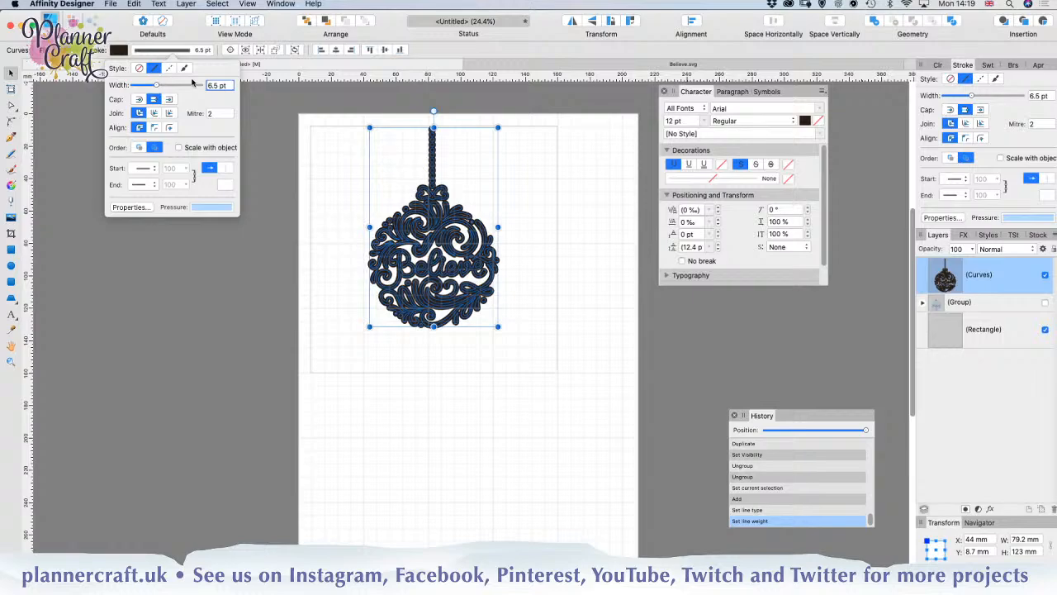
Step: Expand the ornament's stroke into curves and merge it with the original filled shape using Add
click(188, 5)
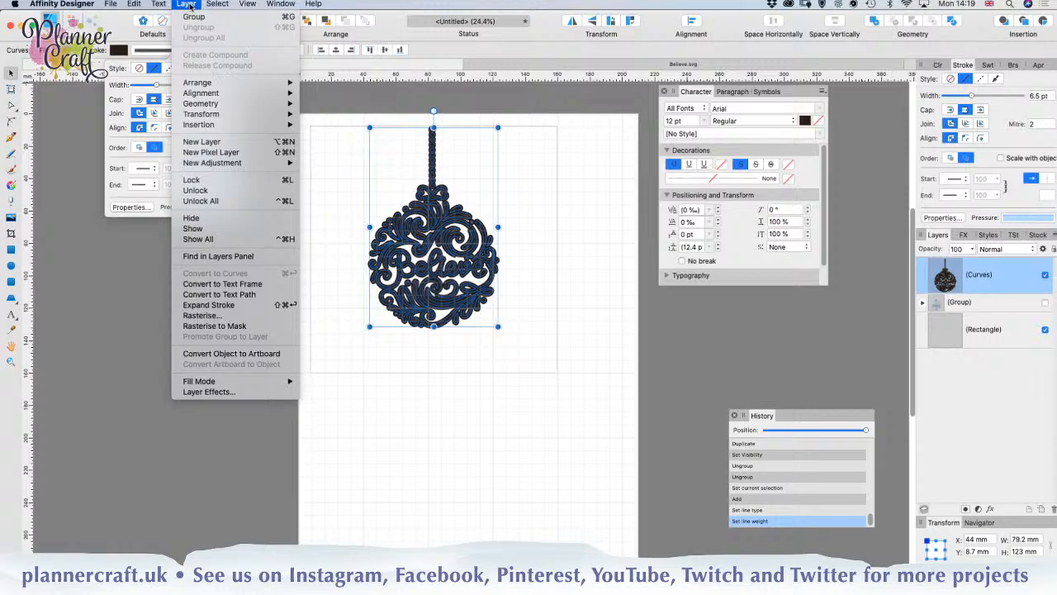
click(189, 307)
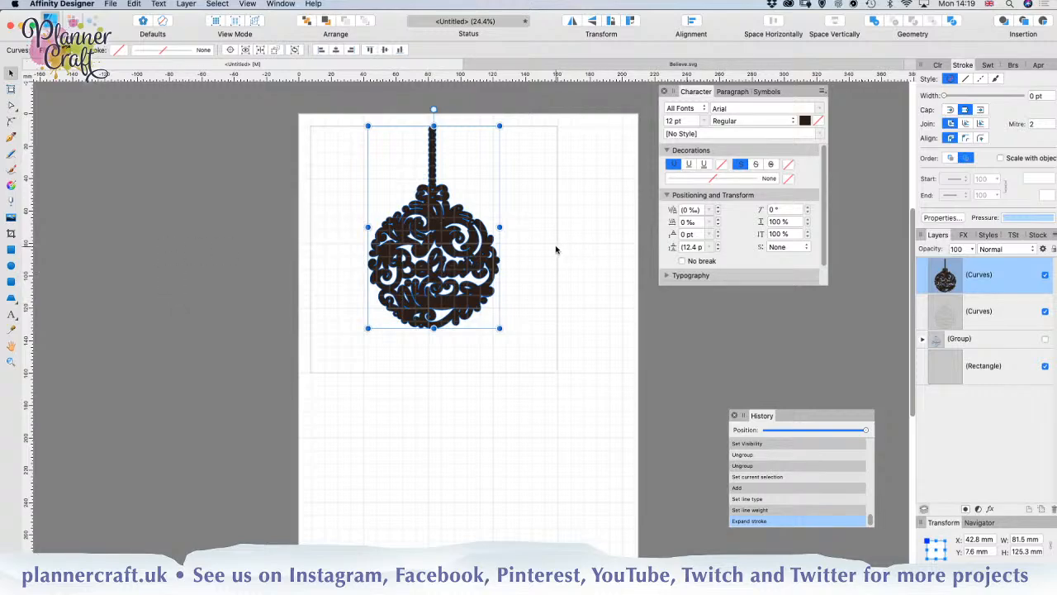
shift+click(975, 314)
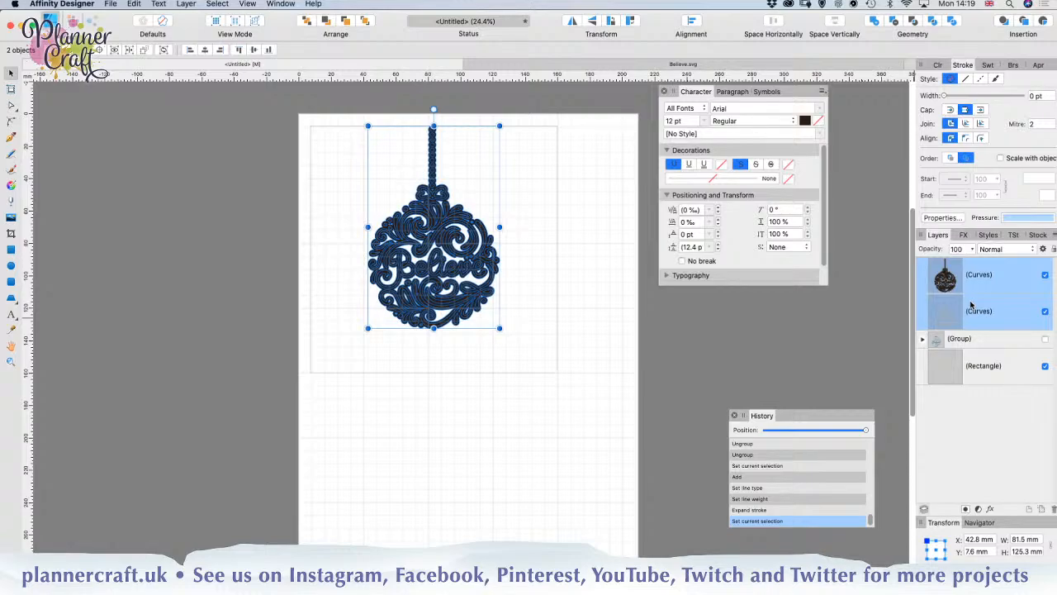
click(875, 21)
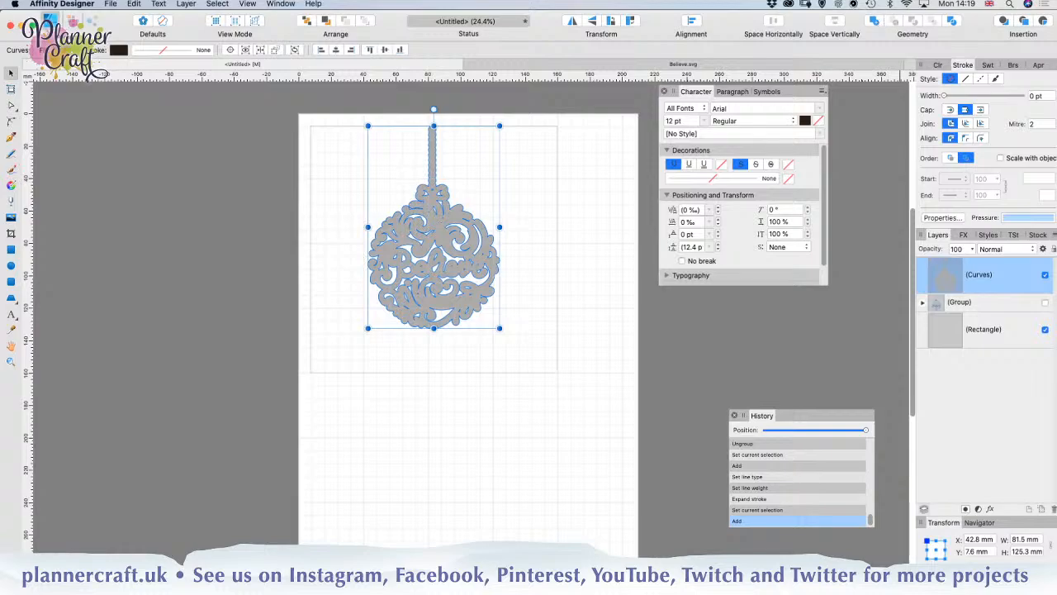
Step: Show the hidden coloured ornament group and move the thickened silhouette directly beneath it in the layer order
click(1045, 303)
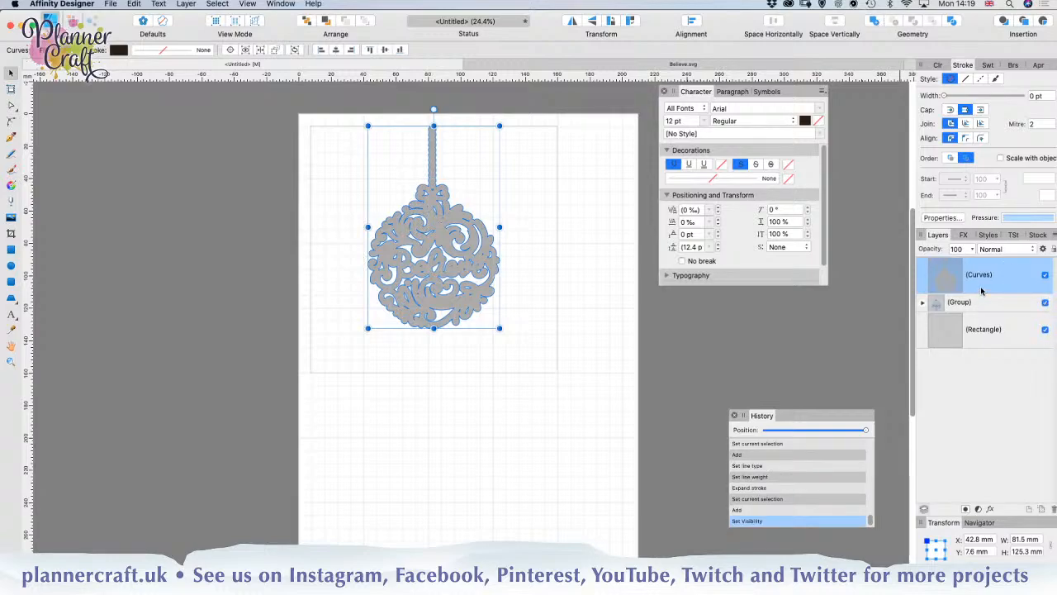
drag(990, 279, 953, 332)
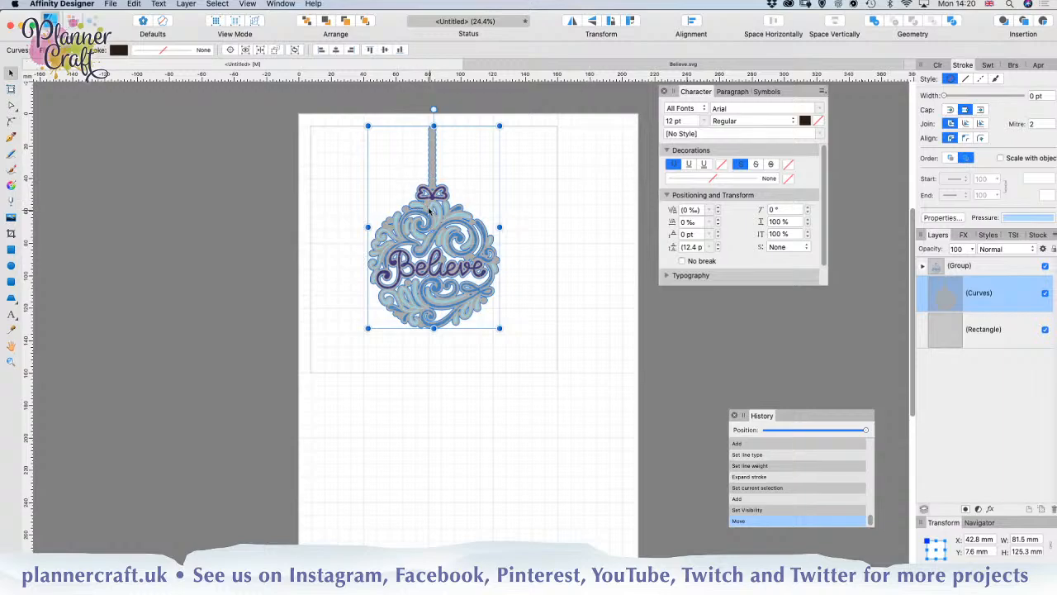
Step: Fill the thickened silhouette behind the ornament with coral red and deselect it
click(118, 50)
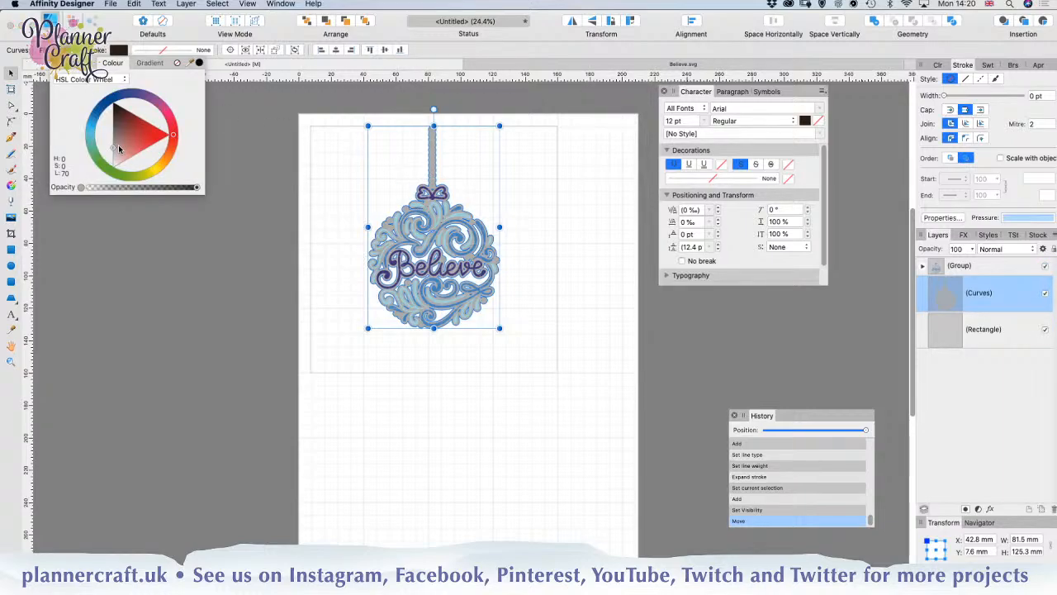
drag(118, 147, 149, 149)
click(205, 338)
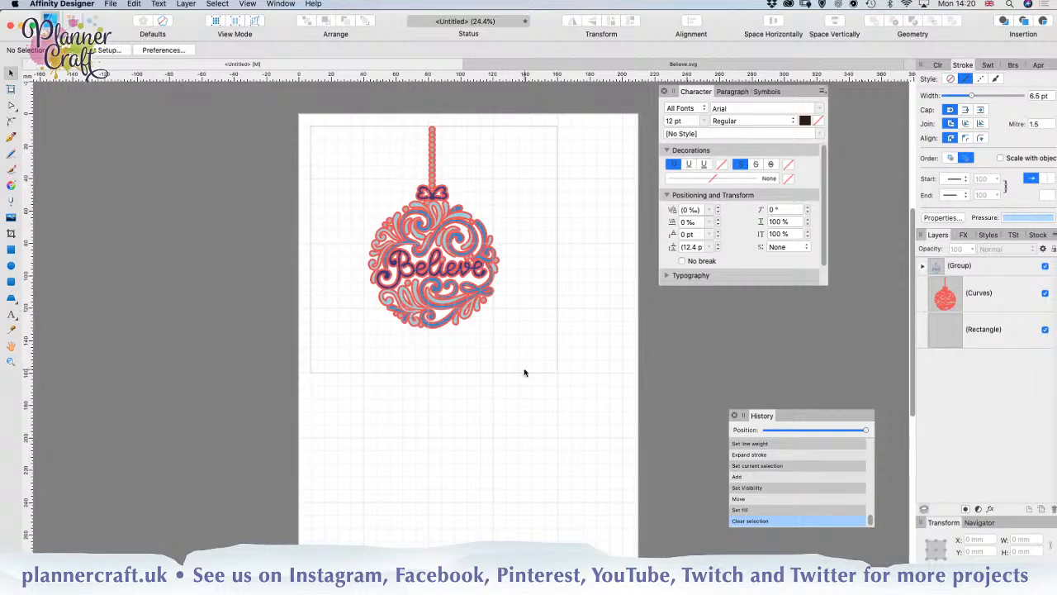
Step: Duplicate the 152.4 mm square rectangle behind the ornament
click(1008, 334)
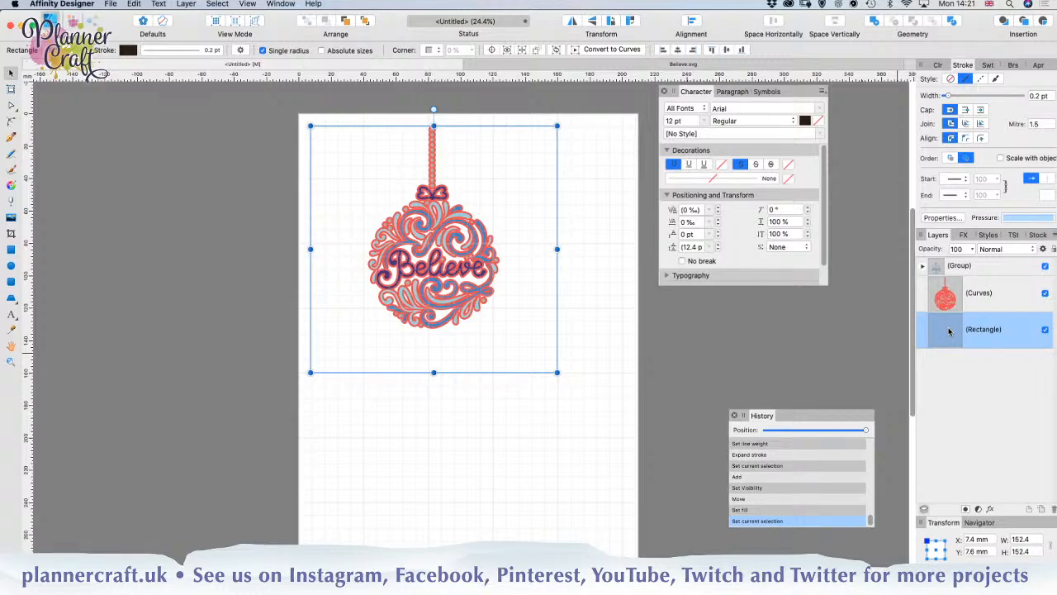
key(super+j)
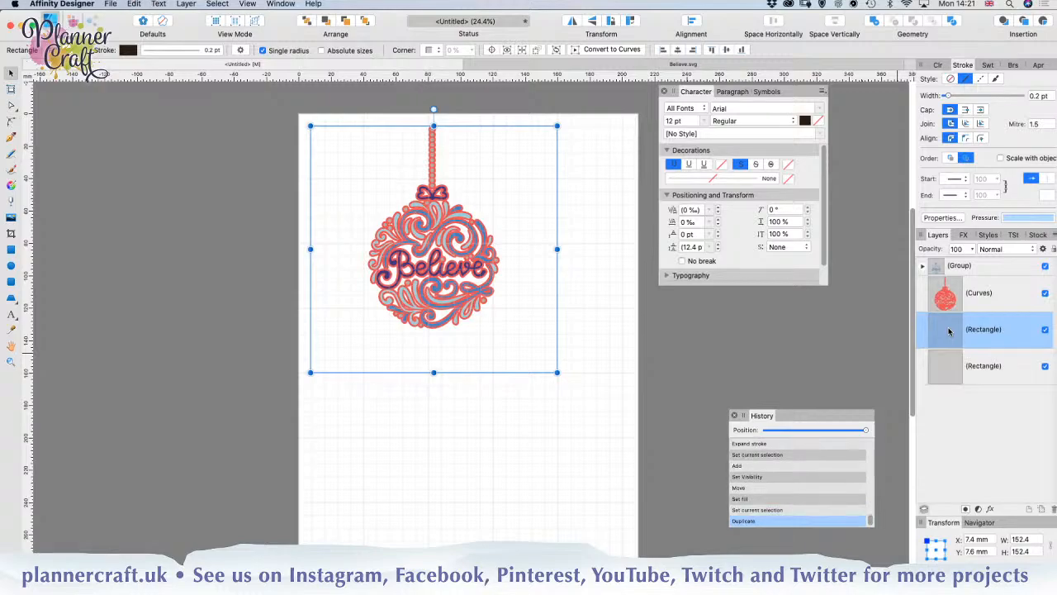
Step: Hide the original square rectangle and subtract the thickened ornament silhouette from the duplicated square
click(1045, 366)
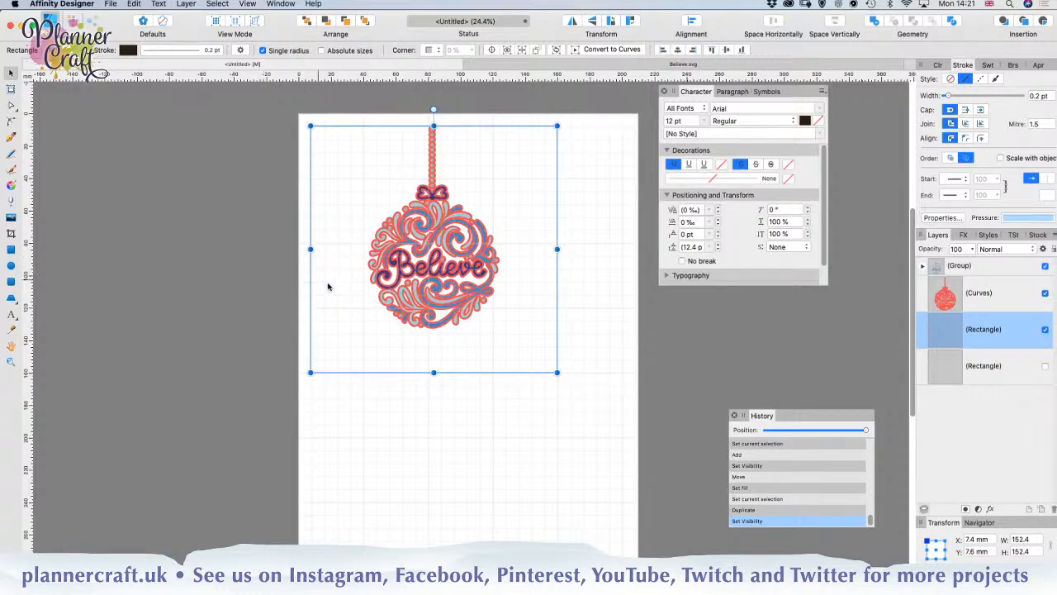
shift+click(980, 292)
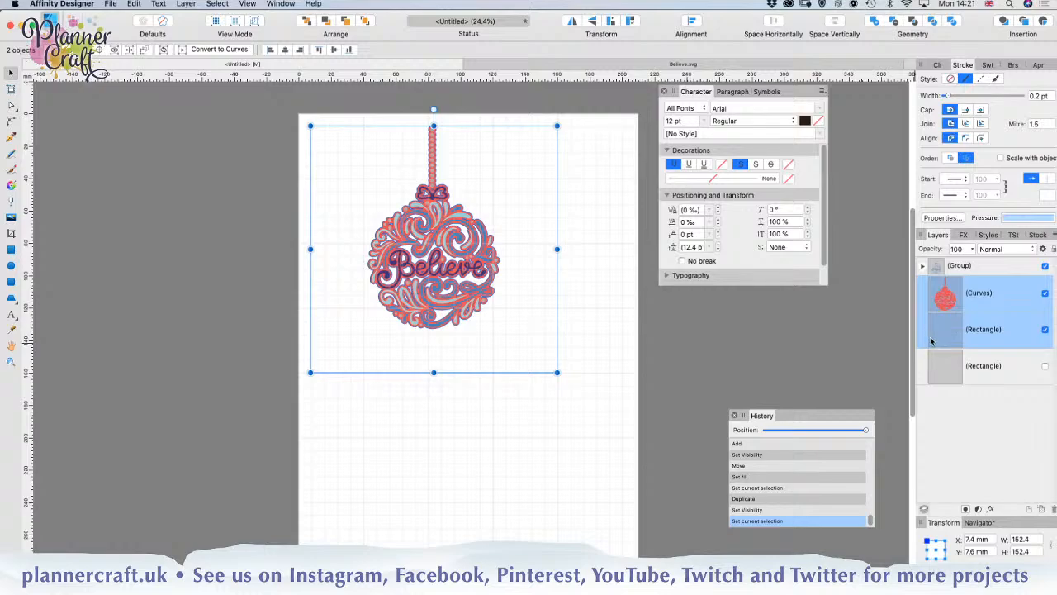
click(897, 22)
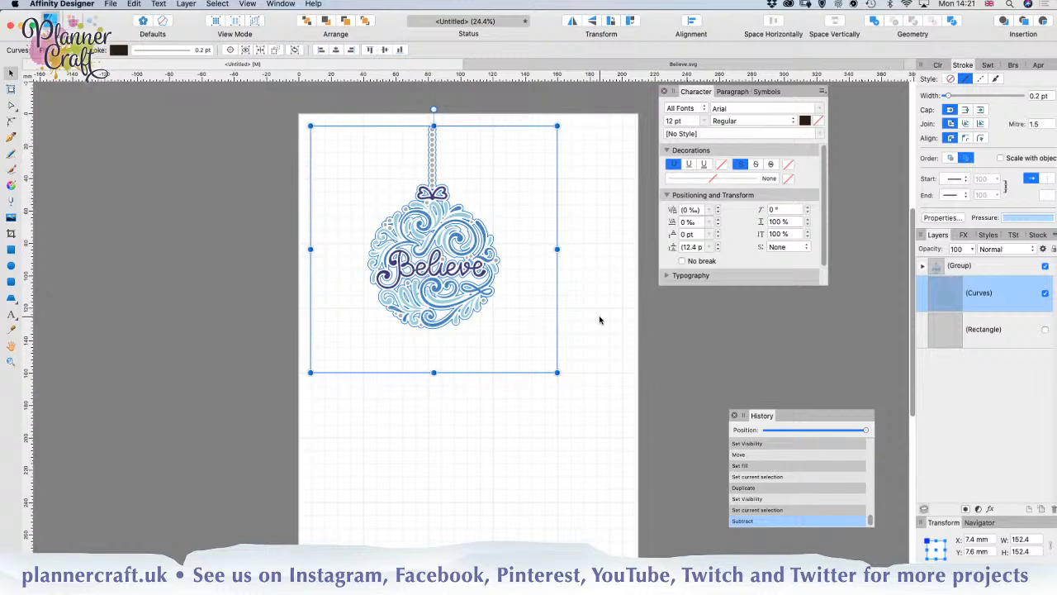
Step: Start a bitmap fill on the cut-out square and browse to the Watercolor-Winter-Forest digital papers folder in Downloads
click(12, 186)
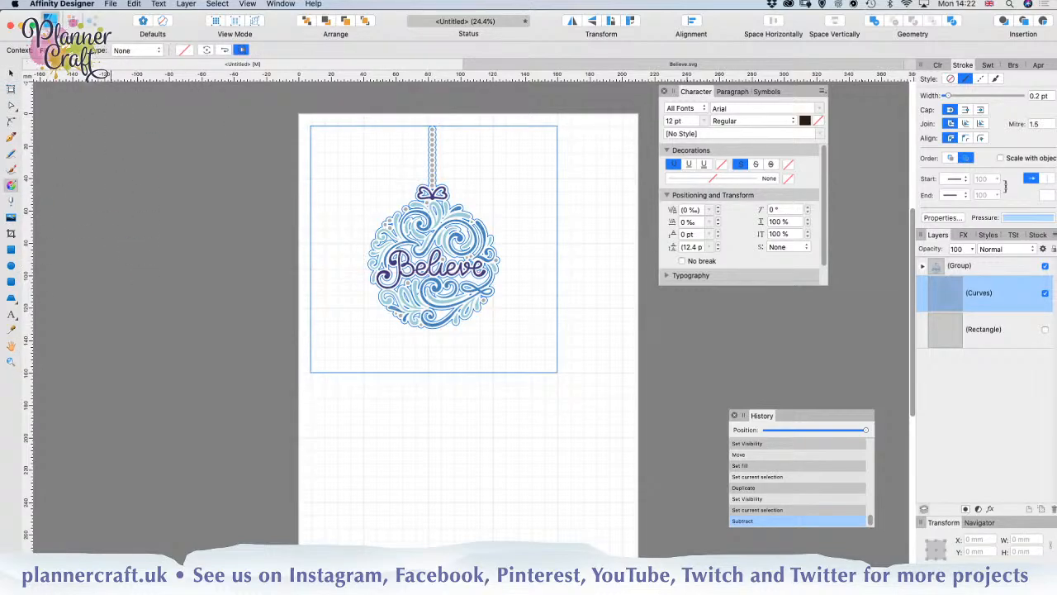
click(137, 51)
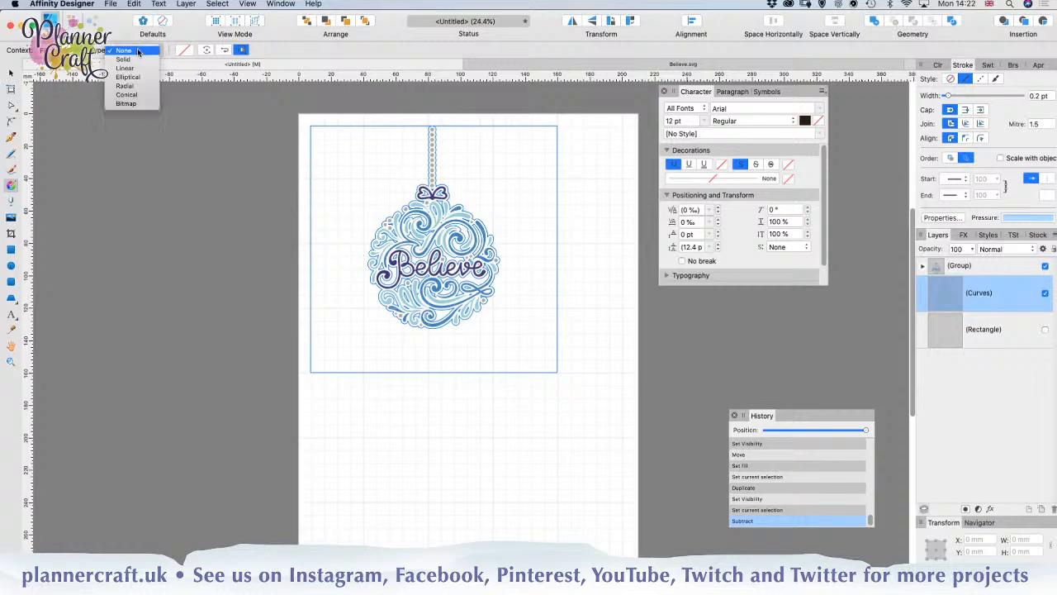
click(126, 103)
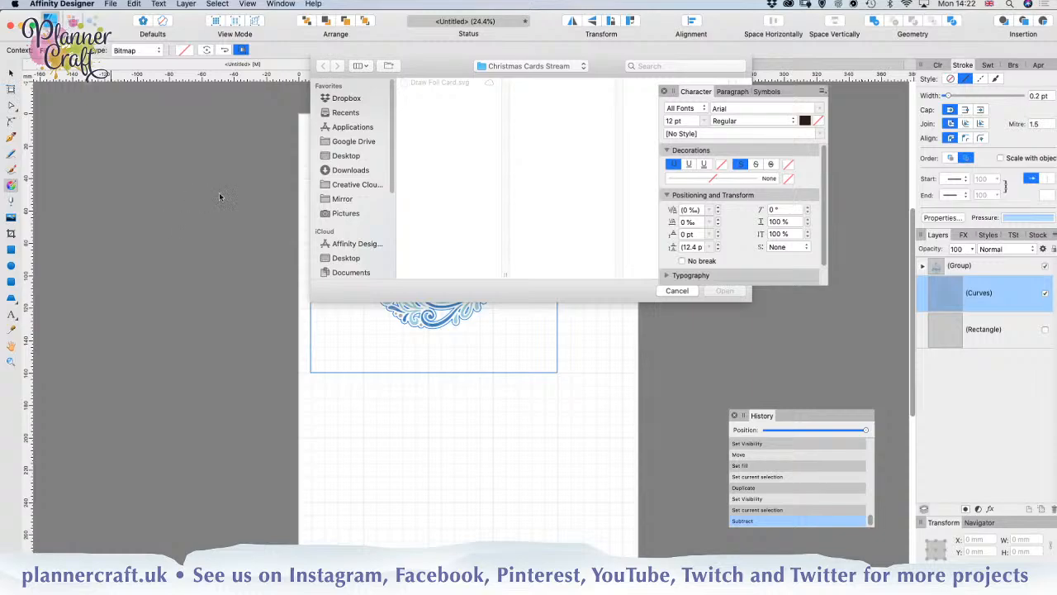
click(356, 171)
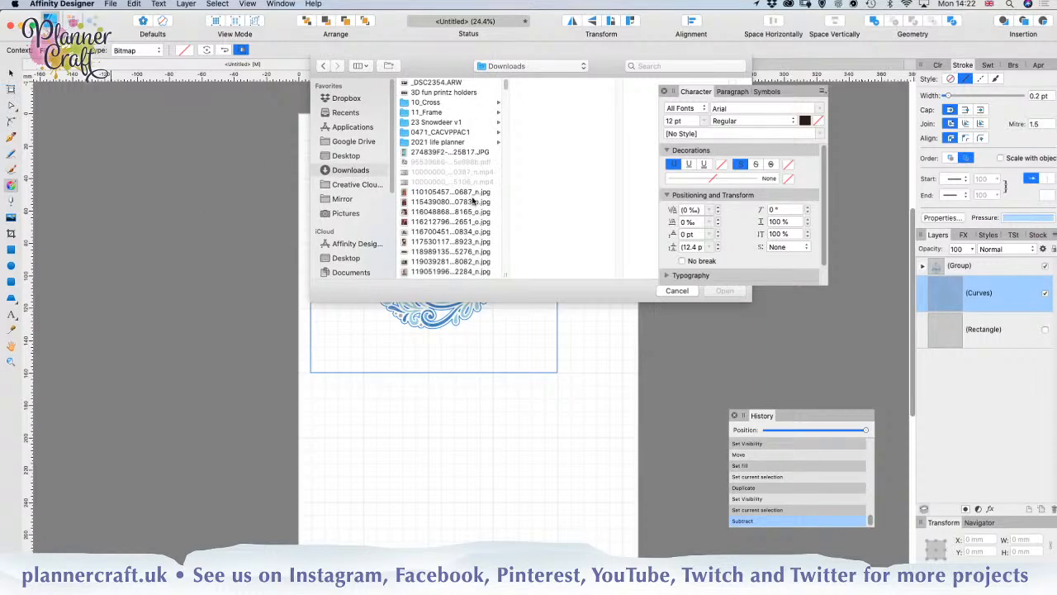
mouse_move(381, 576)
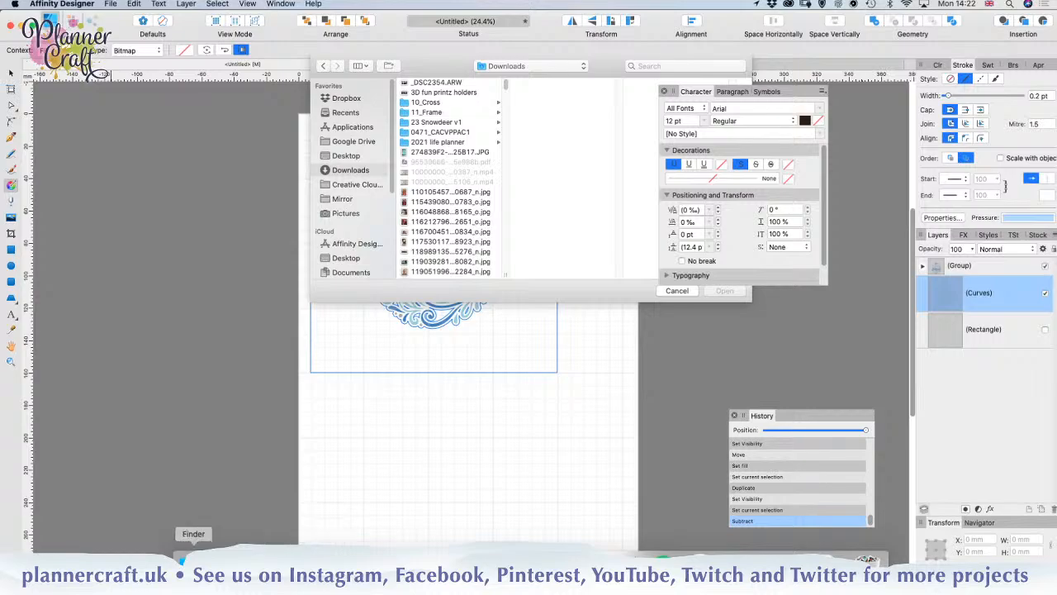
click(182, 570)
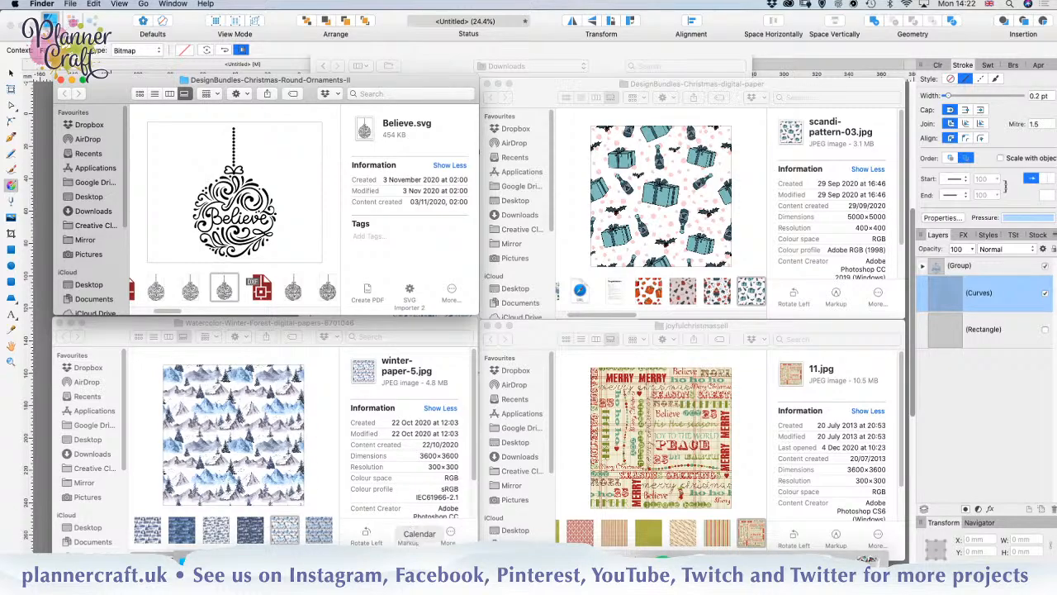
click(382, 559)
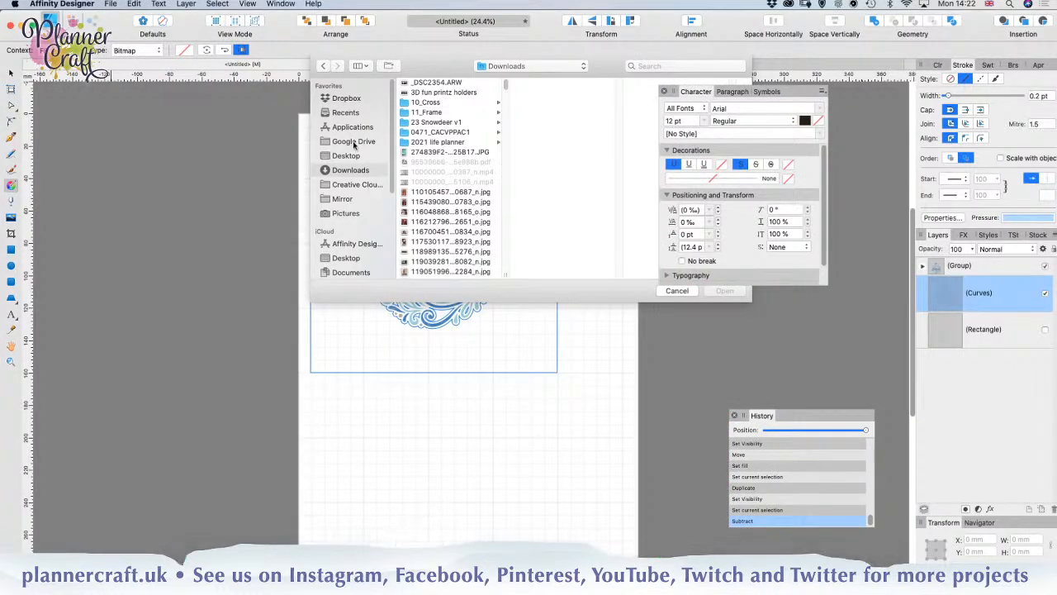
scroll(438, 232, down, 10)
scroll(438, 234, down, 15)
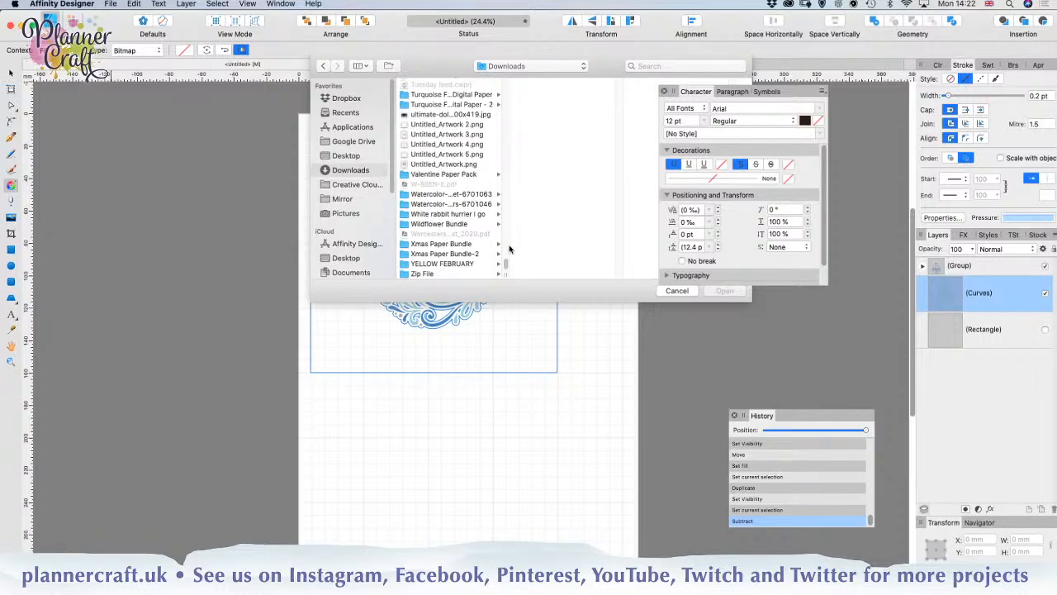
click(435, 205)
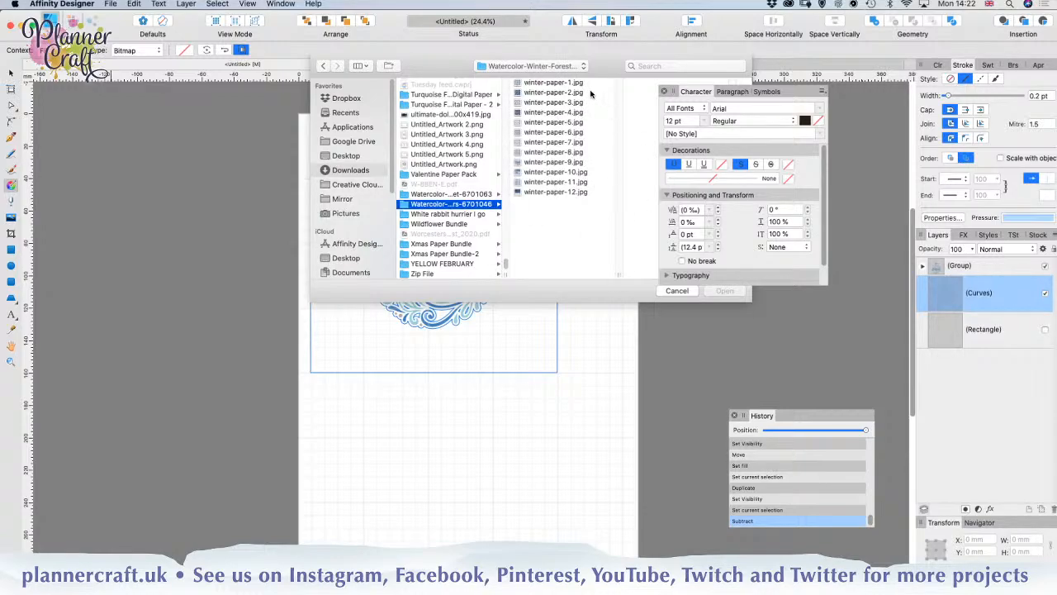
Step: Preview several winter-paper images for the square's fill, moving the Character panel clear of the file preview
click(543, 134)
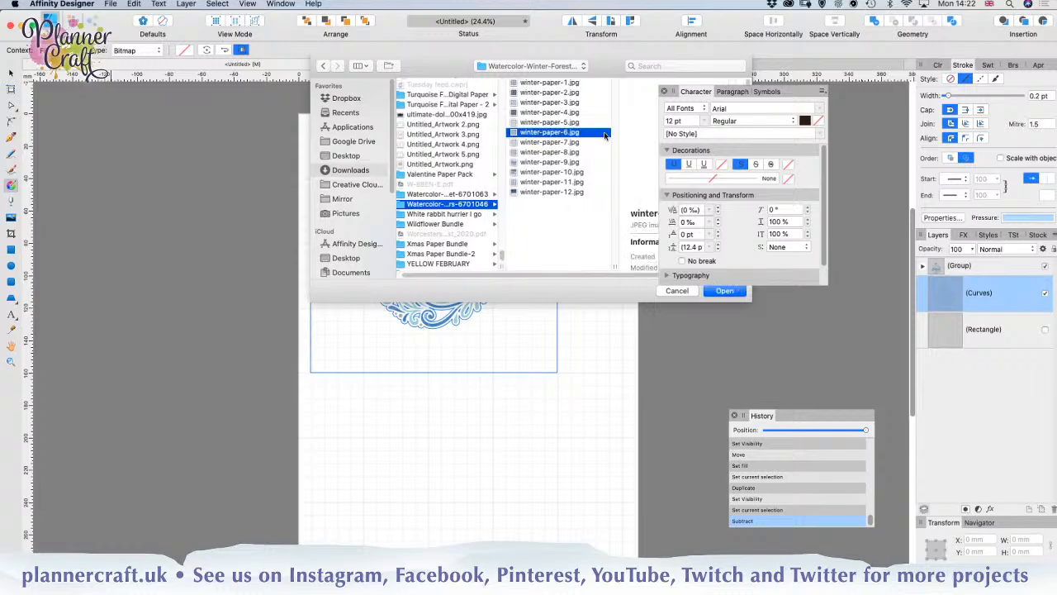
drag(798, 93, 877, 322)
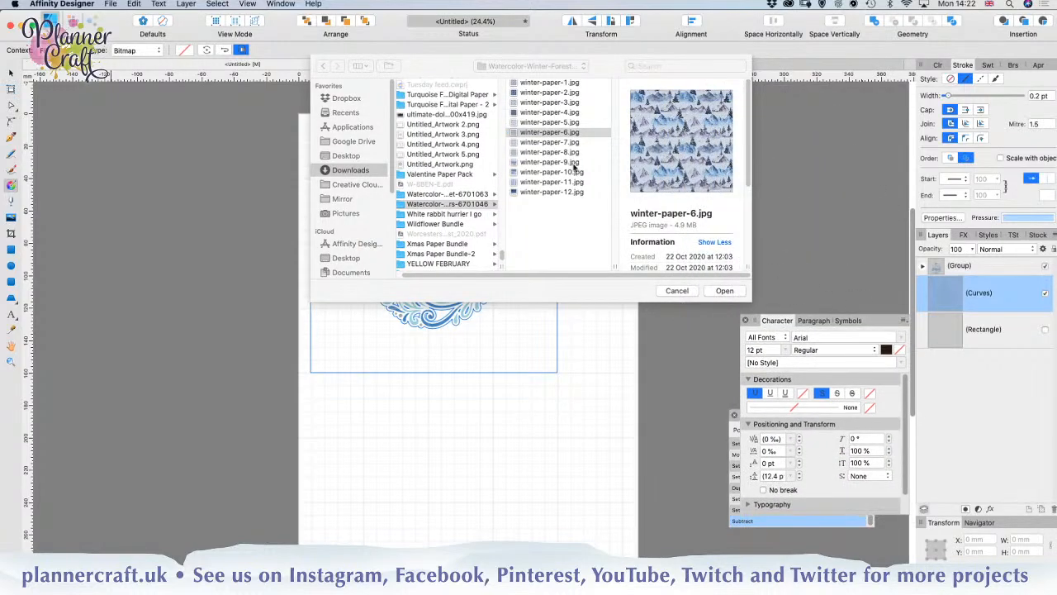
click(547, 132)
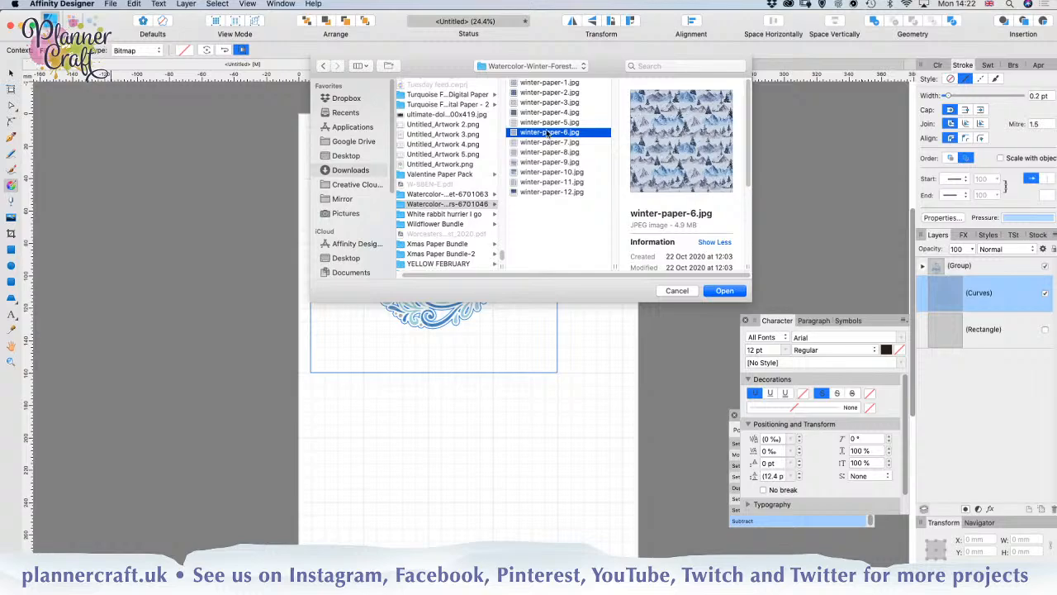
click(550, 123)
click(550, 153)
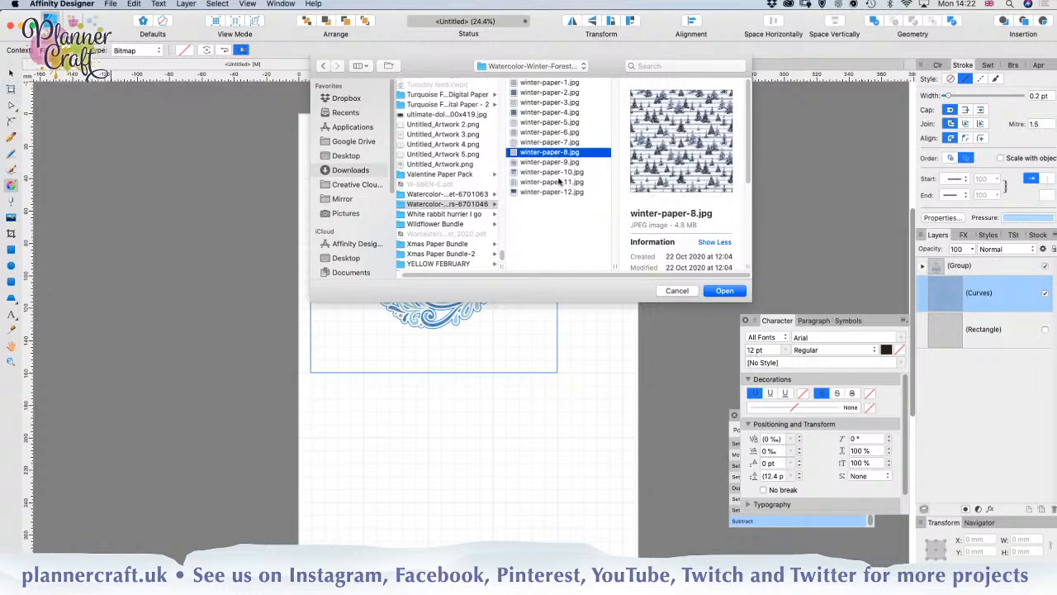
click(555, 172)
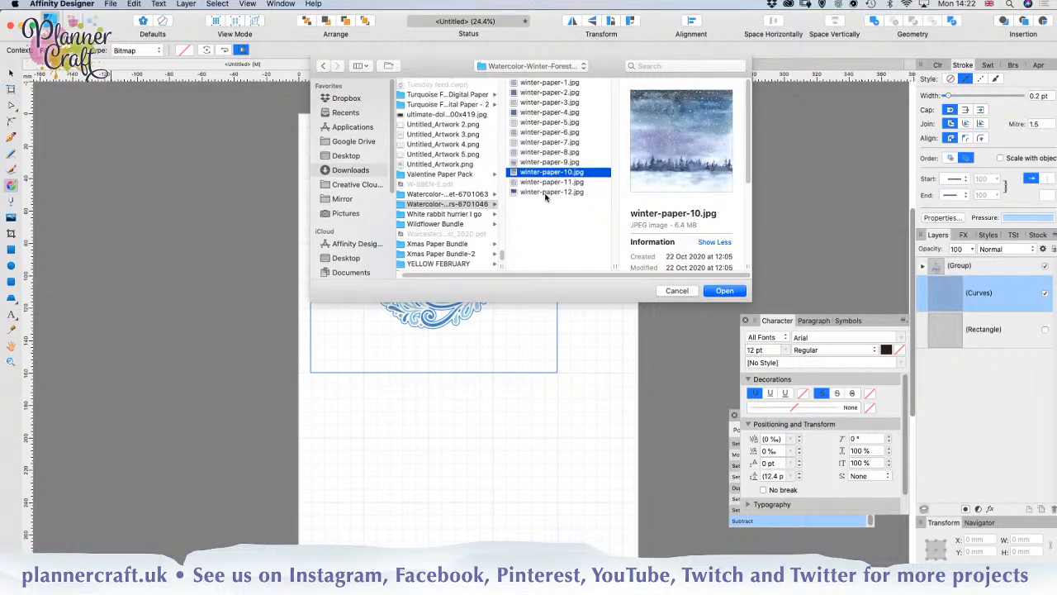
click(545, 193)
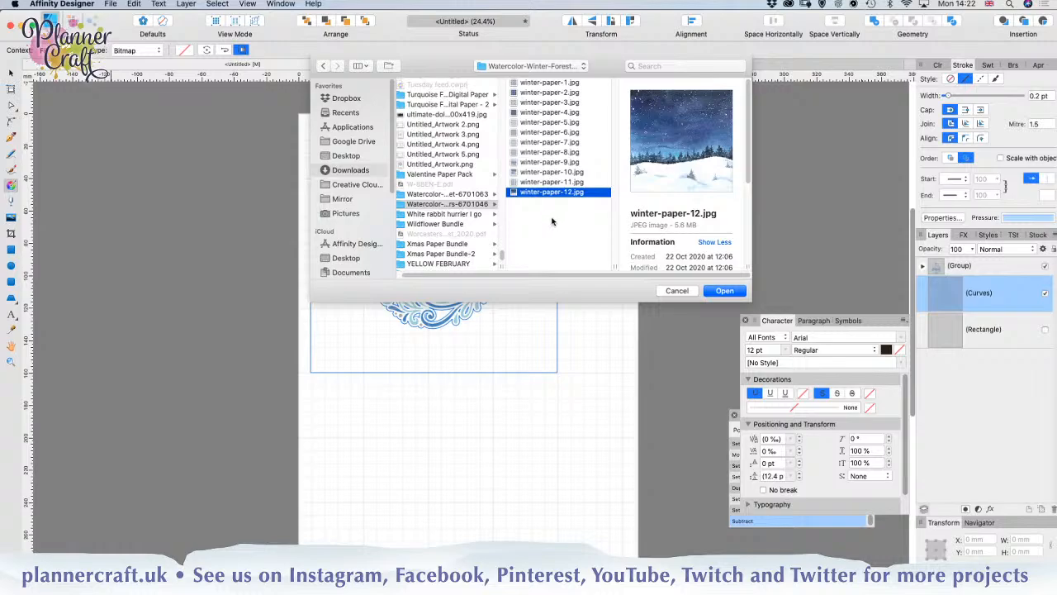
click(531, 113)
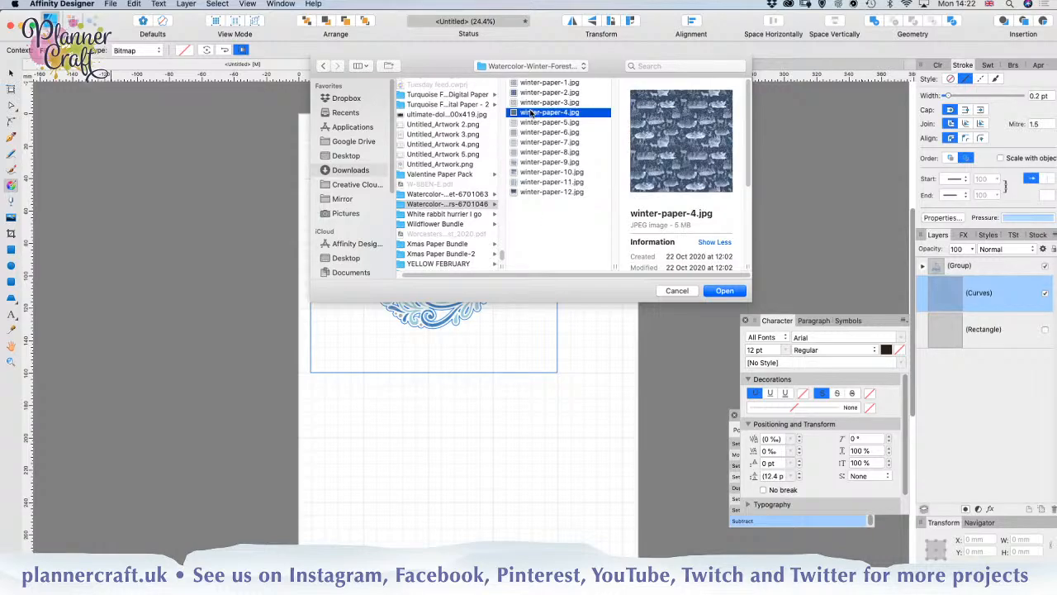
click(539, 93)
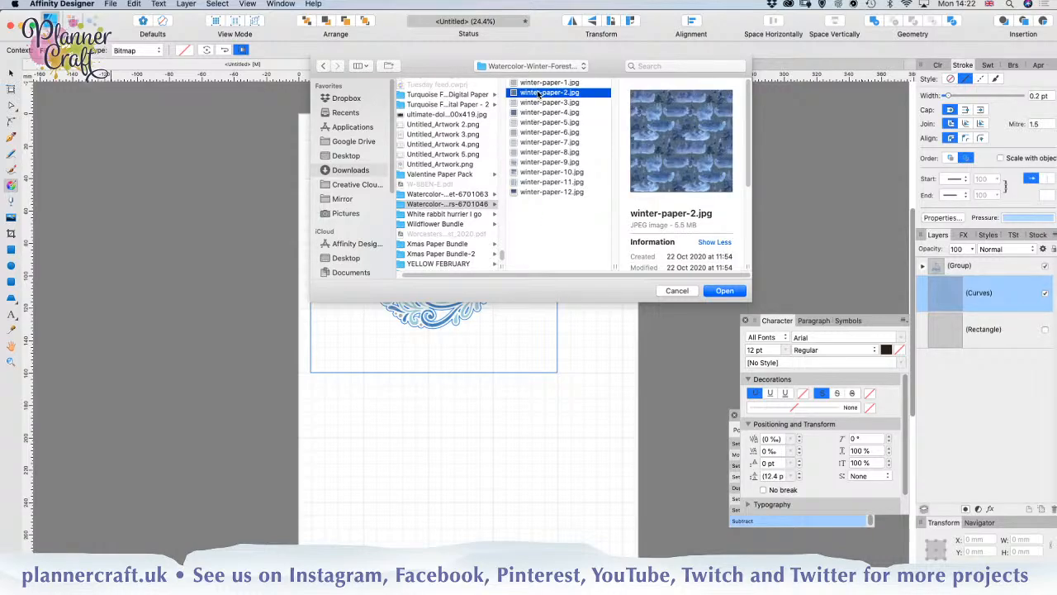
Step: Fill the cut-out square with winter-paper-12.jpg and deselect it
click(535, 192)
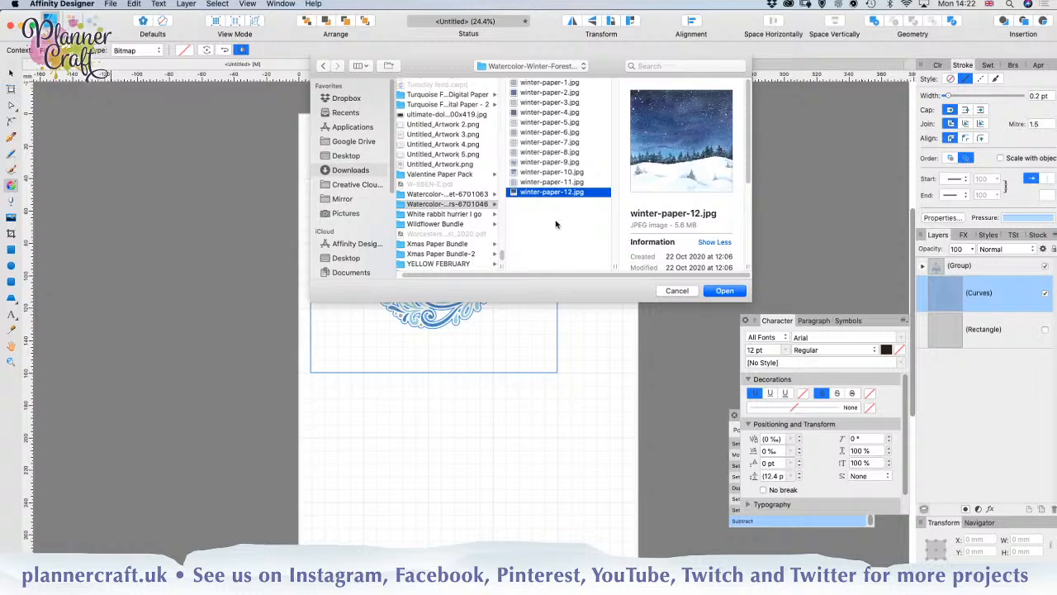
click(725, 293)
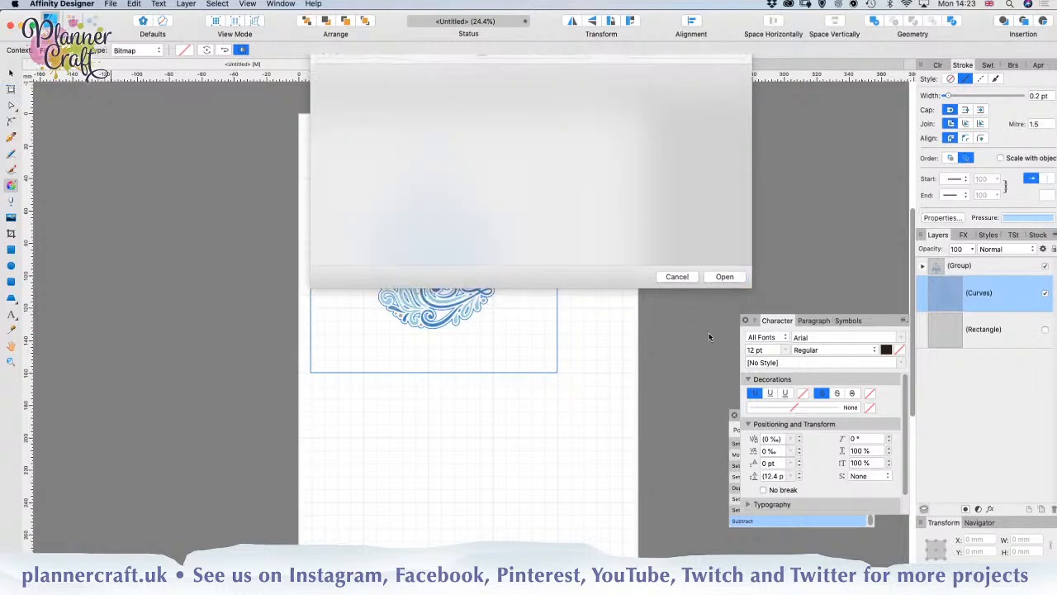
drag(610, 330, 613, 328)
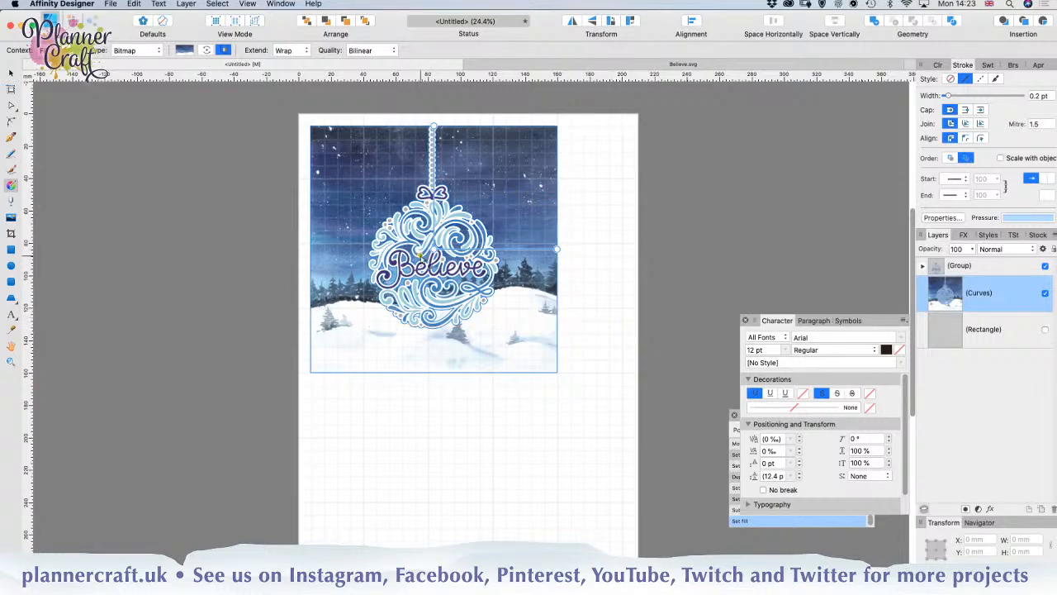
click(11, 72)
click(221, 291)
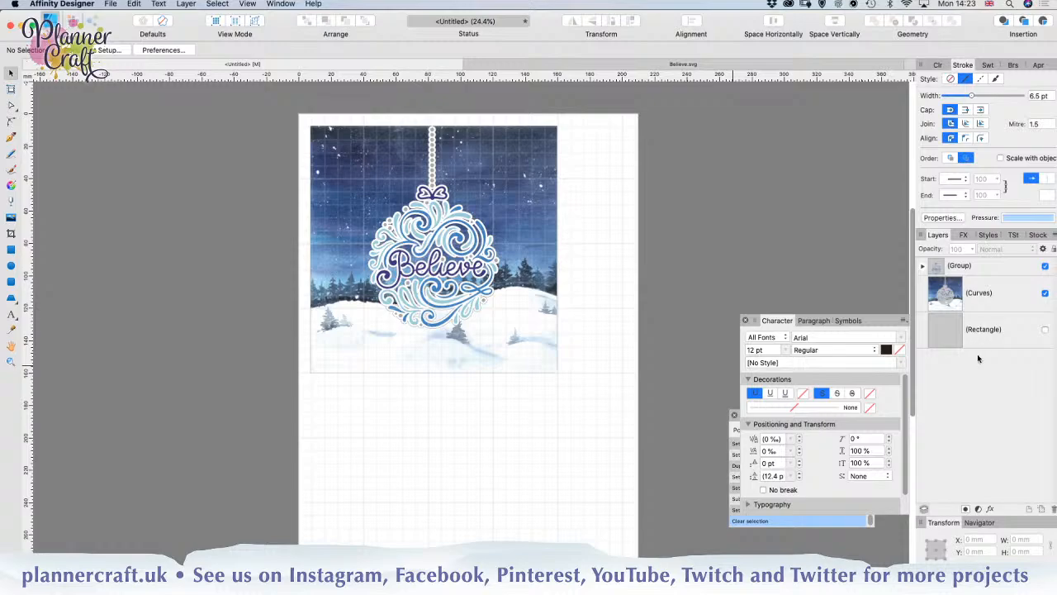
Step: Add a new layer above the artwork and name it Print
click(981, 297)
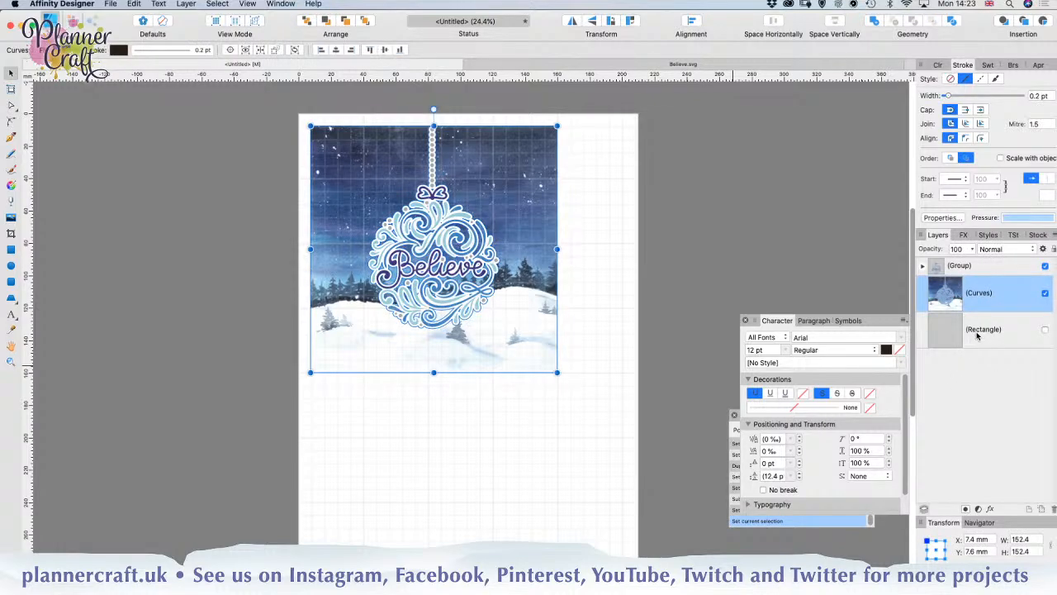
click(977, 334)
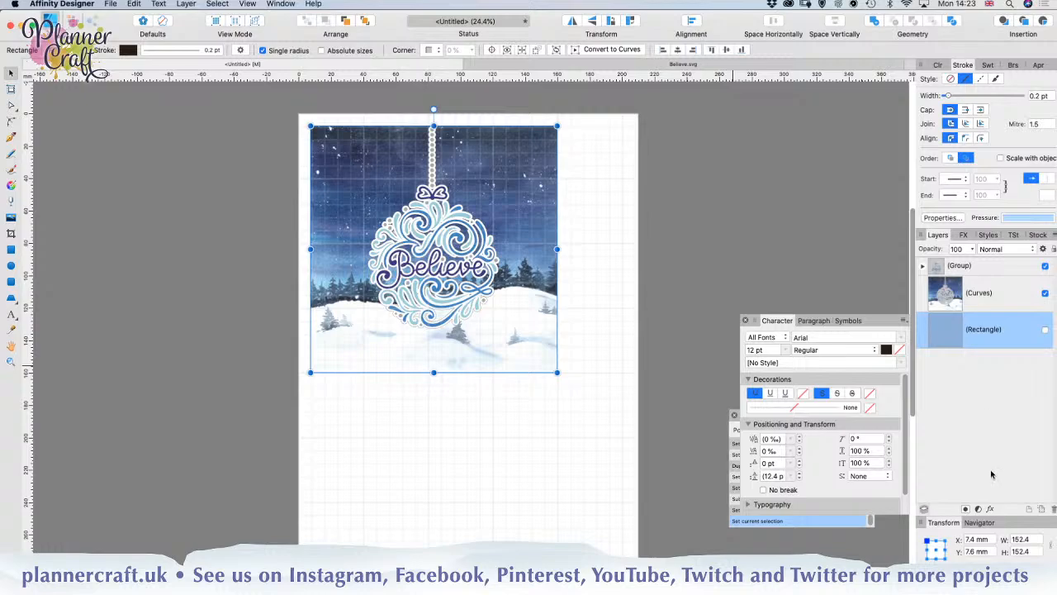
click(1029, 511)
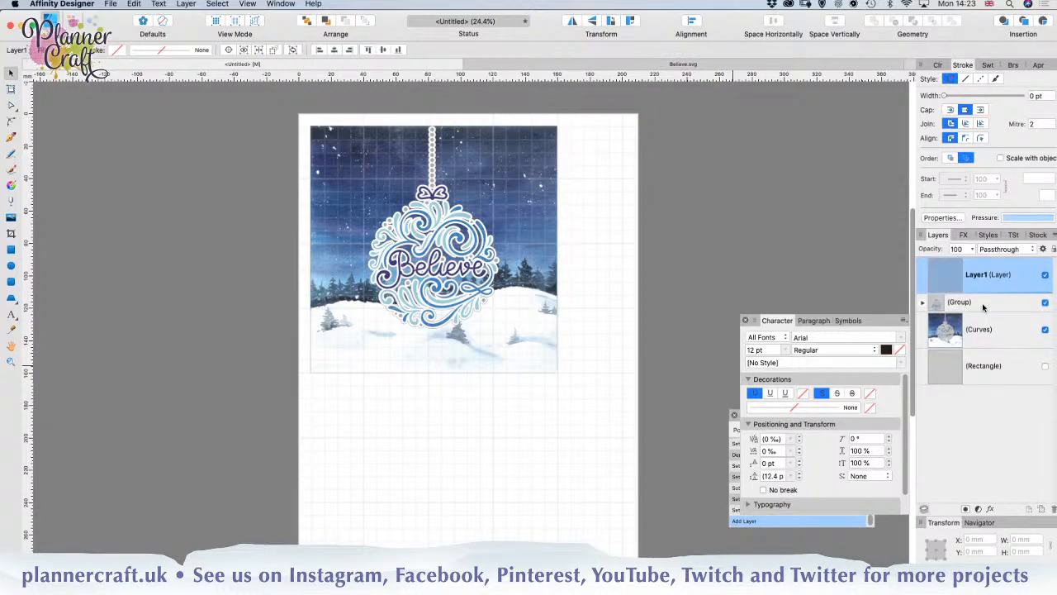
double_click(980, 275)
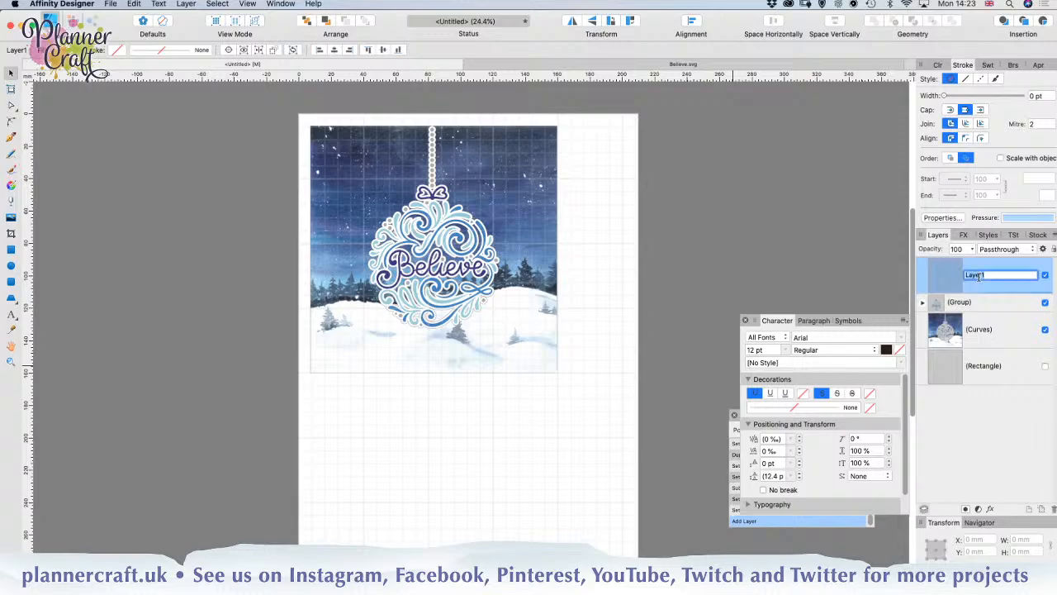
text(Print)
key(Return)
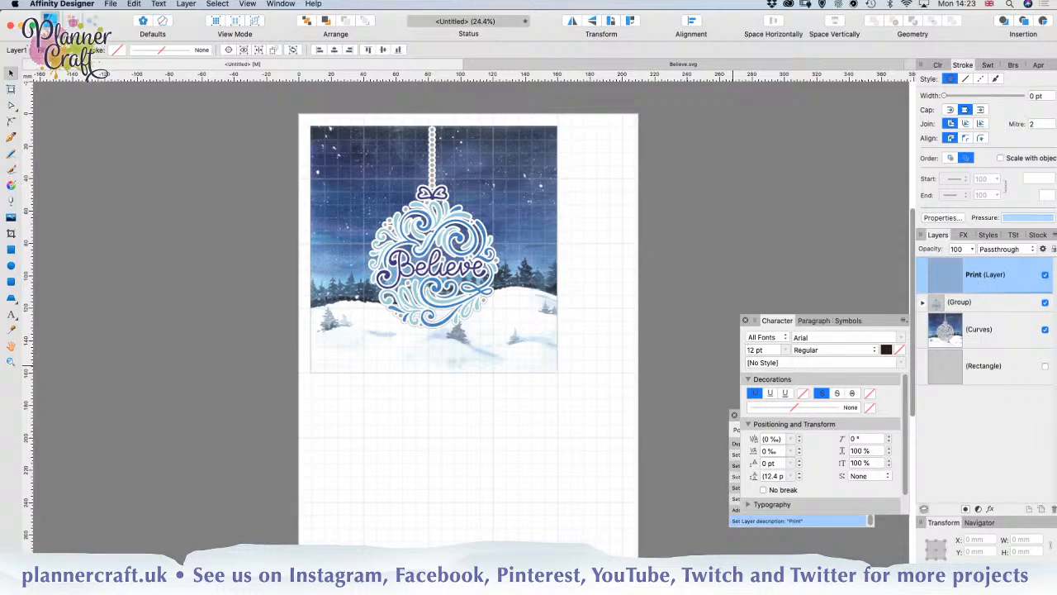
Step: Add another layer above Print and name it Cut
click(1028, 510)
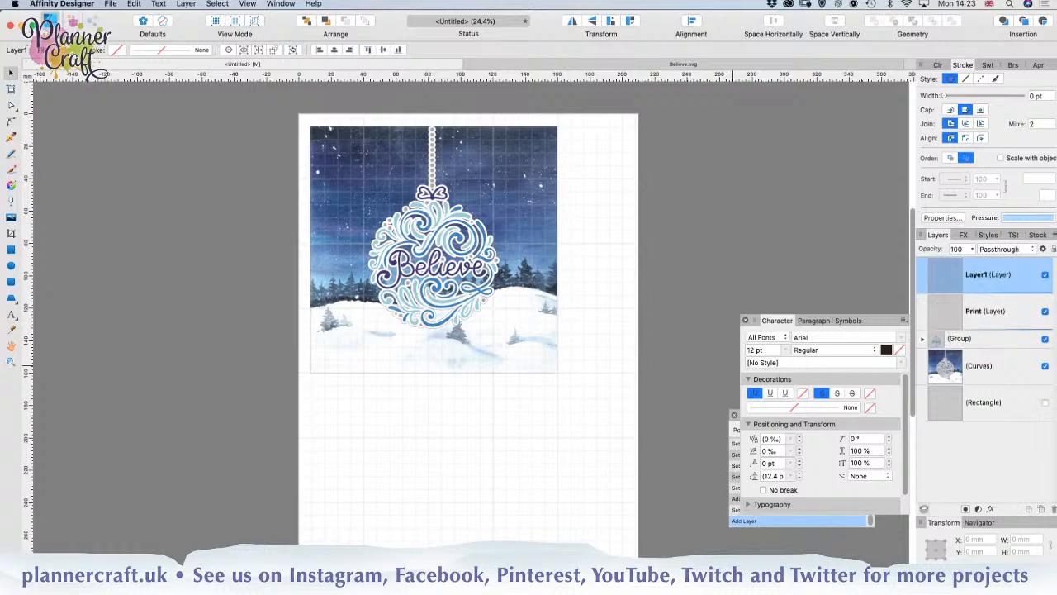
double_click(980, 275)
text(C)
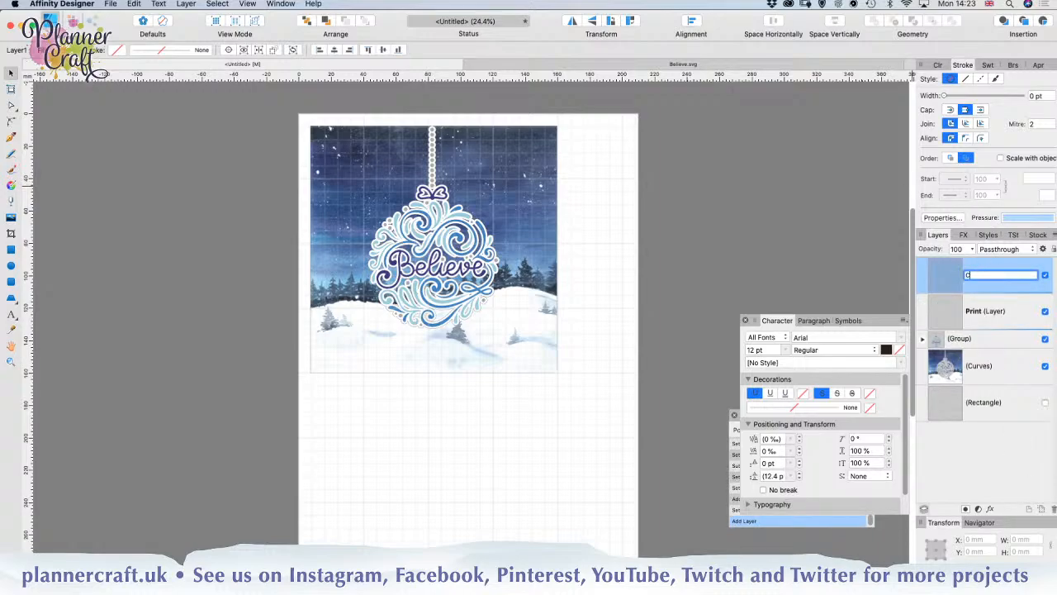
text(ut)
key(Return)
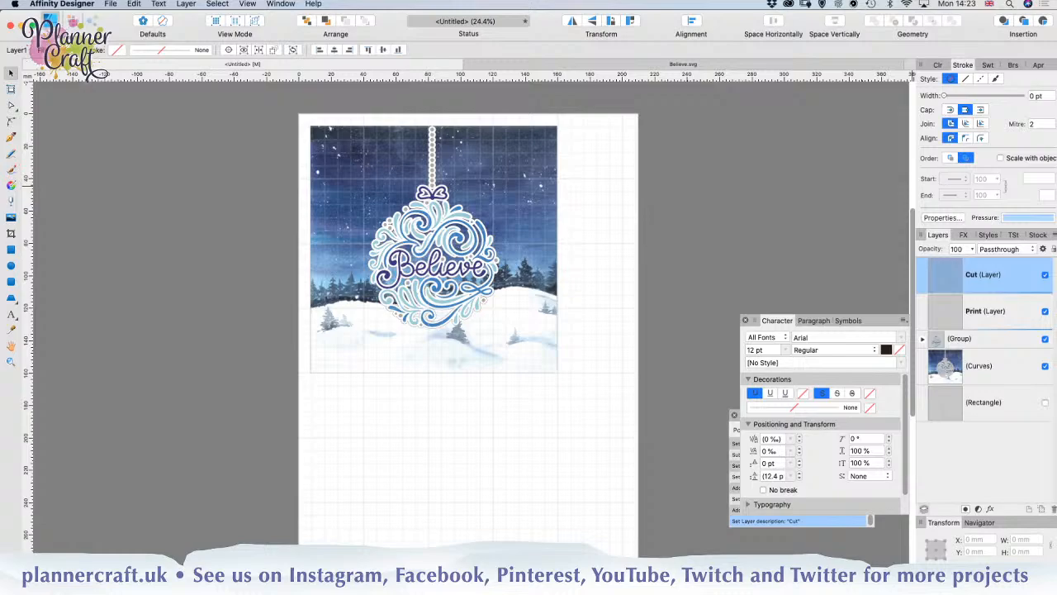
Step: Add a third layer above Cut and name it Registration
click(1029, 510)
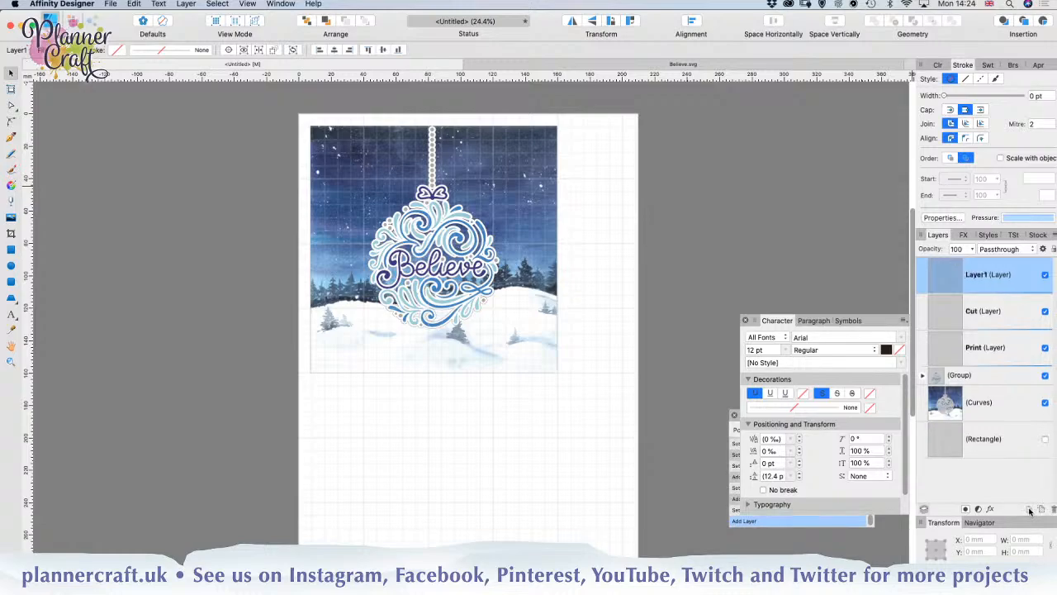
double_click(976, 276)
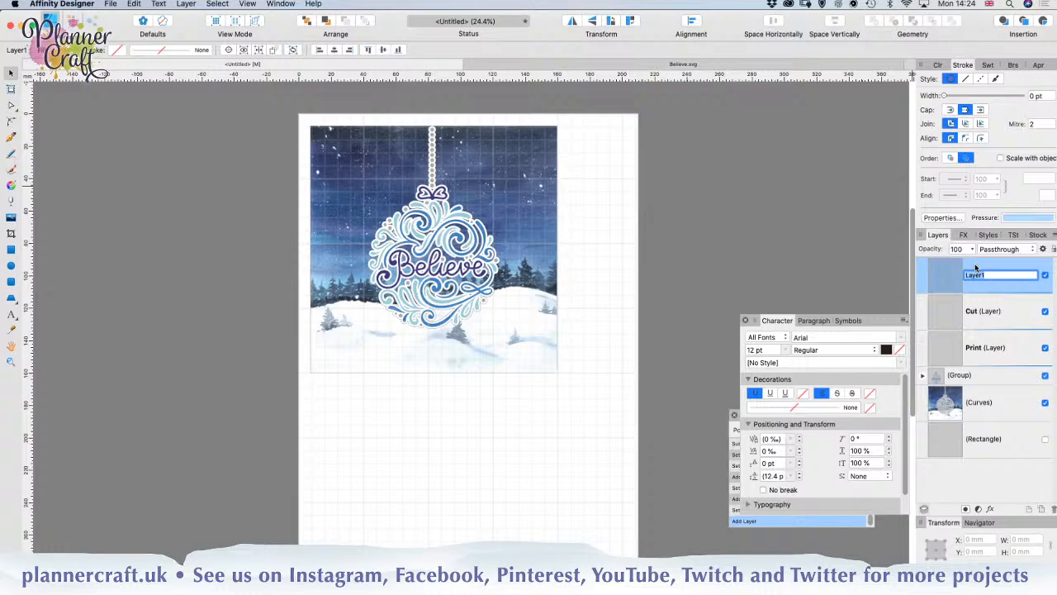
text(Registration)
key(Return)
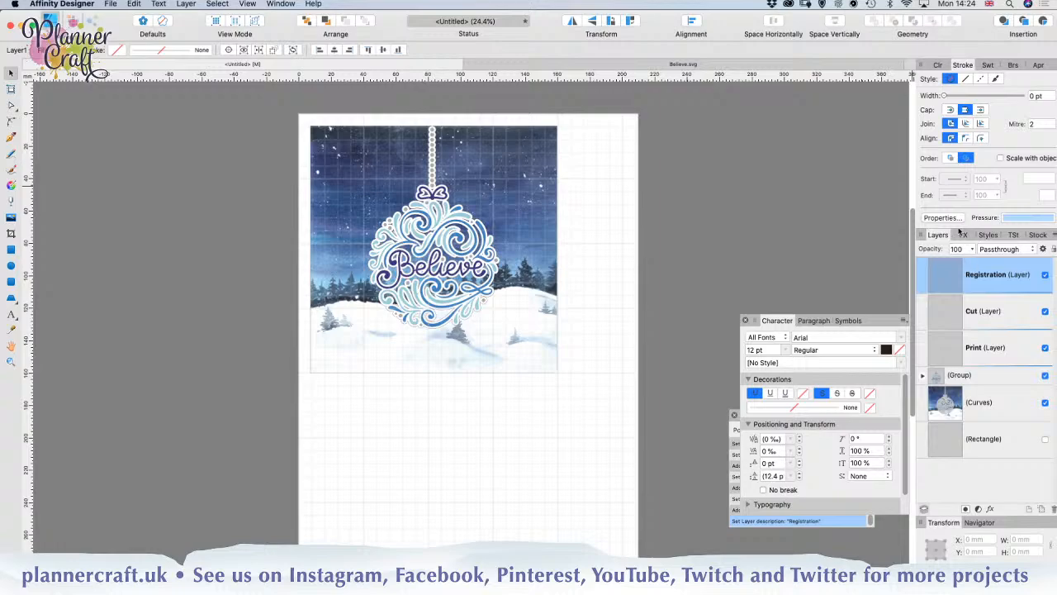
Step: Move the winter-paper curves shape into the Print layer as regular layer content, without clipping it
click(976, 413)
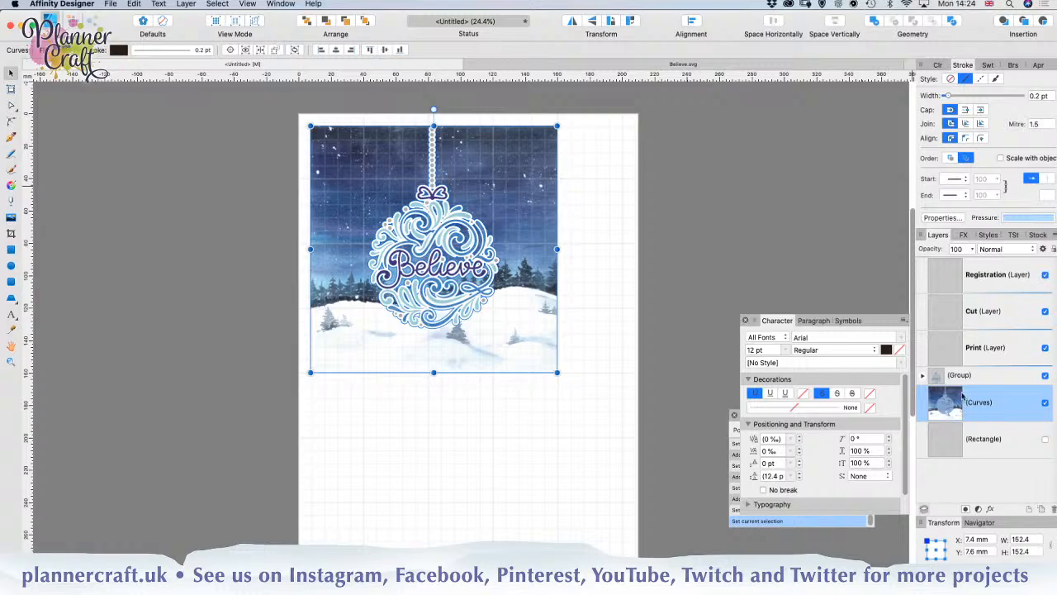
drag(954, 409, 958, 356)
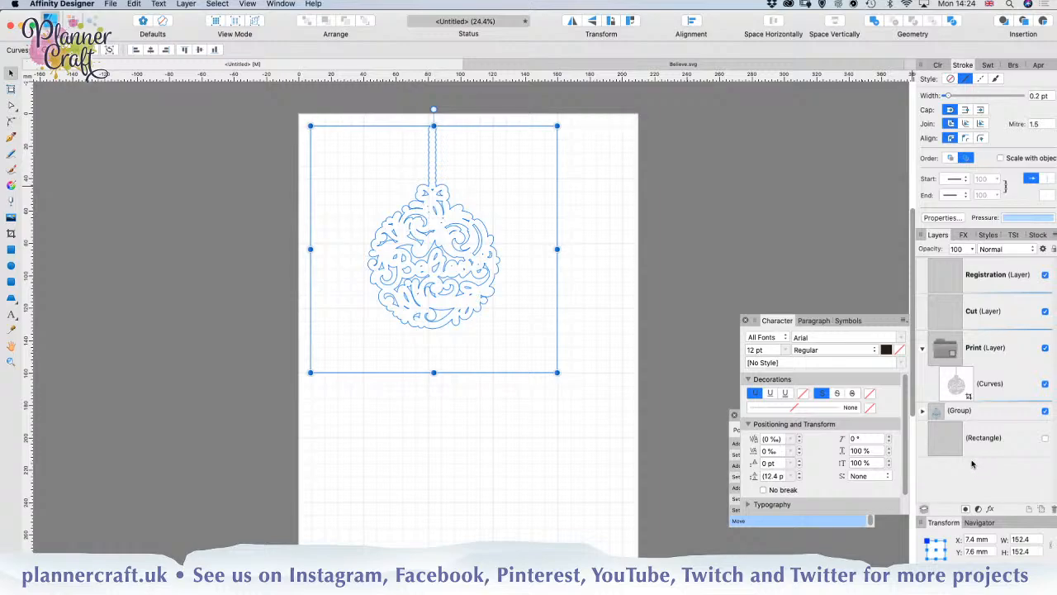
key(super+z)
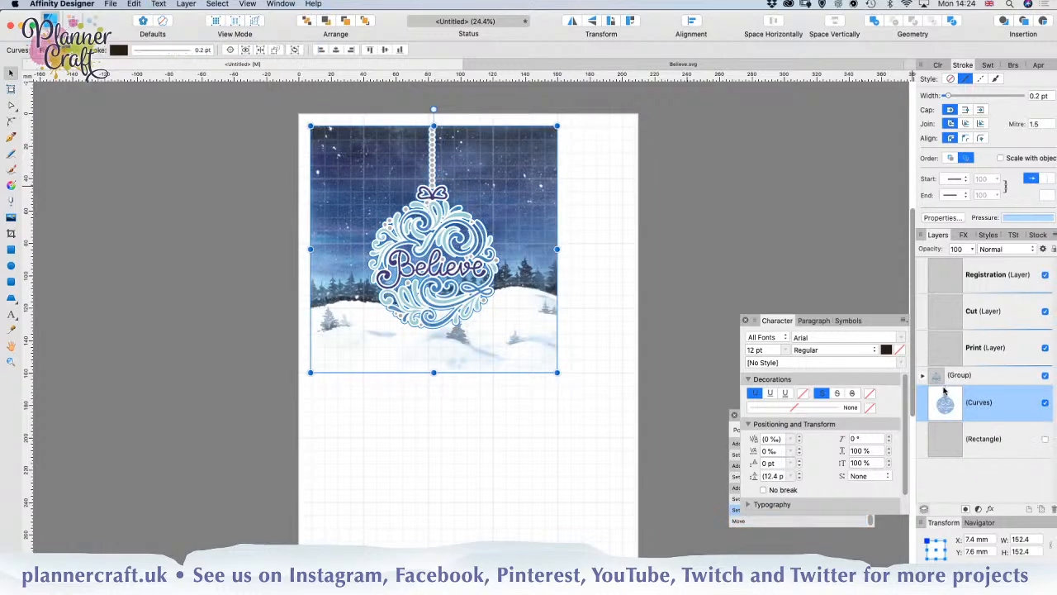
drag(955, 408, 953, 357)
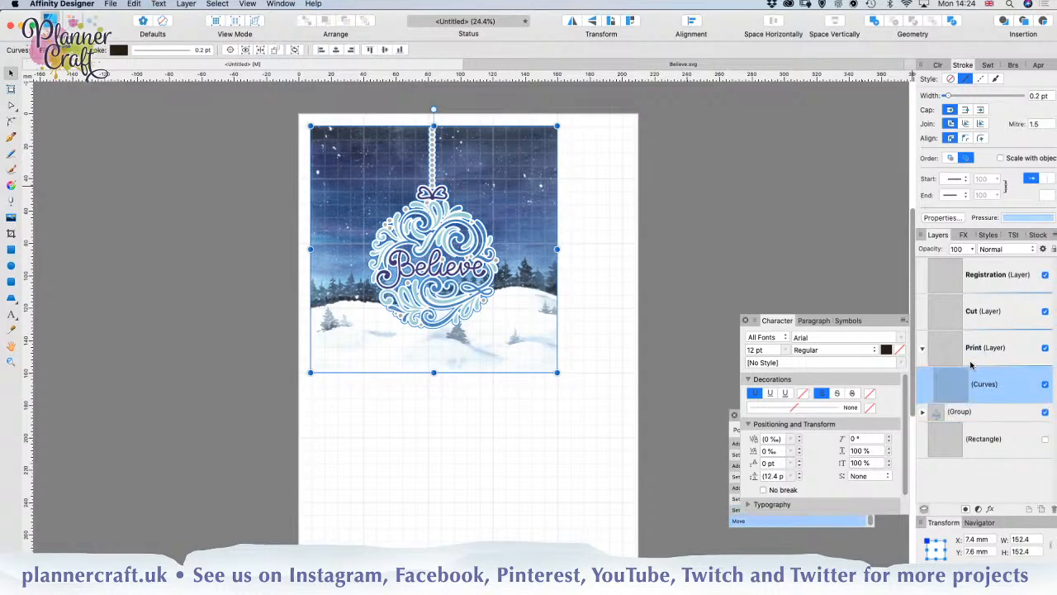
Step: Move the Believe ornament group into the Cut layer as regular content, without clipping it
click(959, 415)
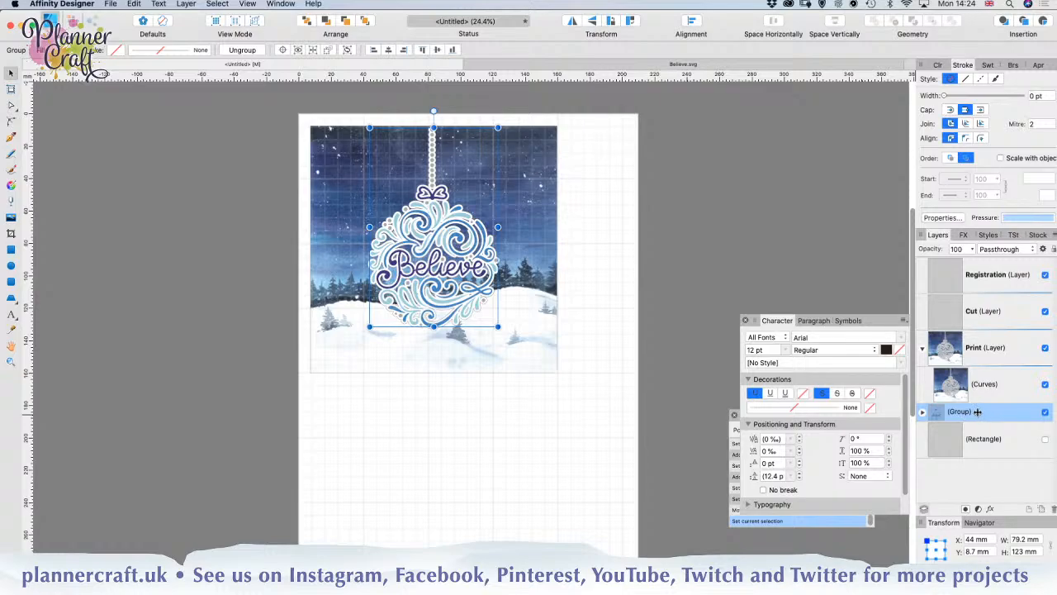
drag(978, 411, 963, 321)
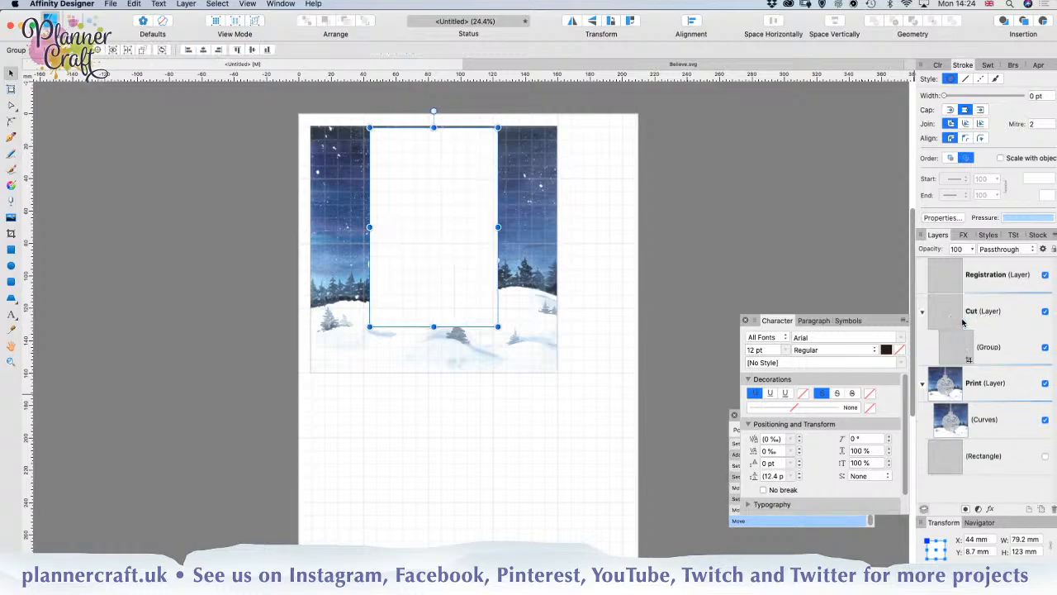
key(super+z)
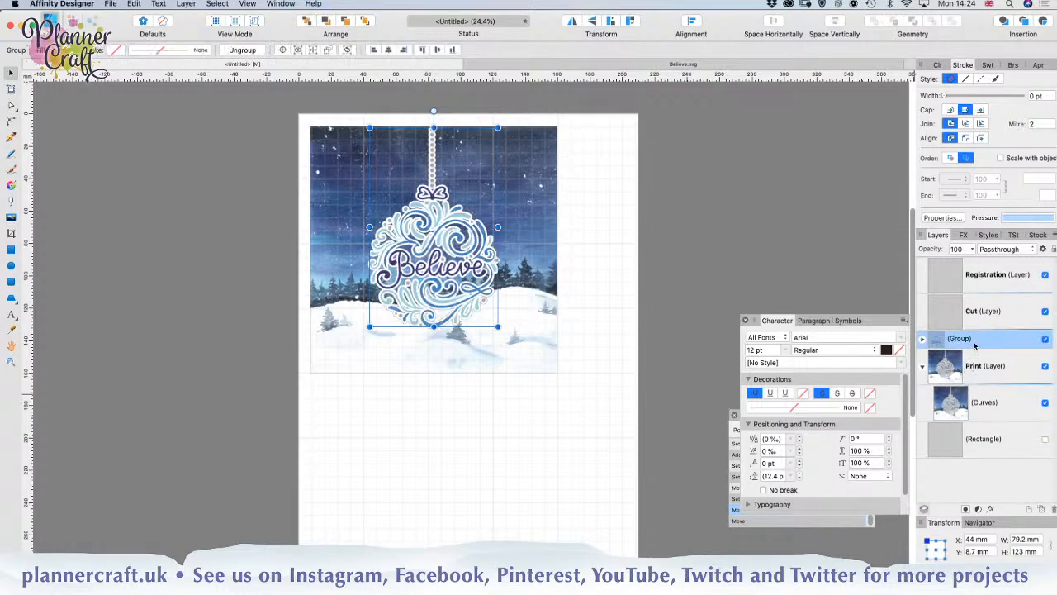
drag(958, 347, 962, 322)
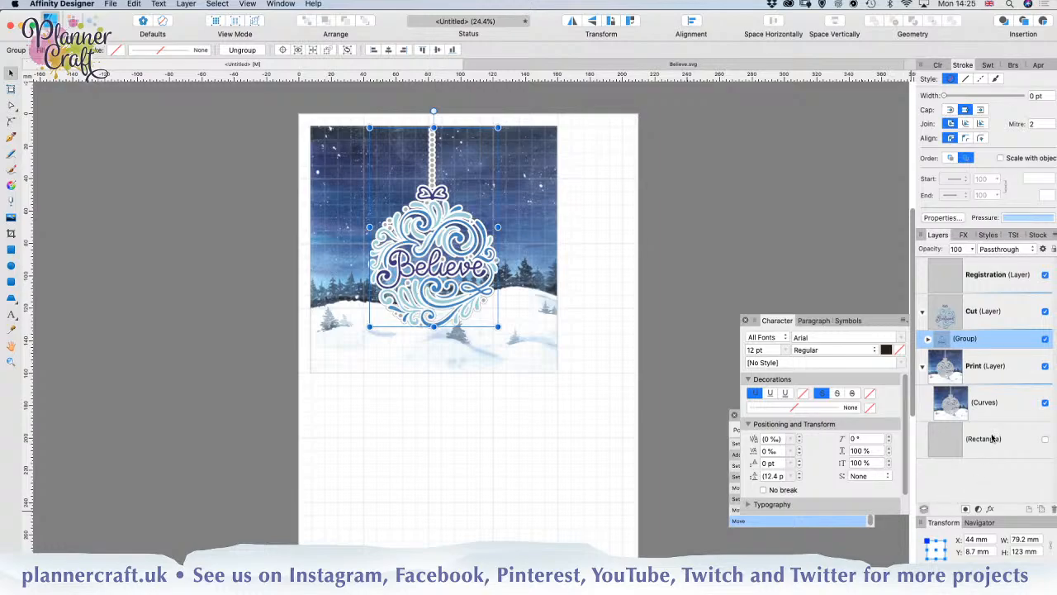
Step: Make the hidden rectangle visible, move it into the Cut layer above the ornament group, and deselect it
click(1045, 439)
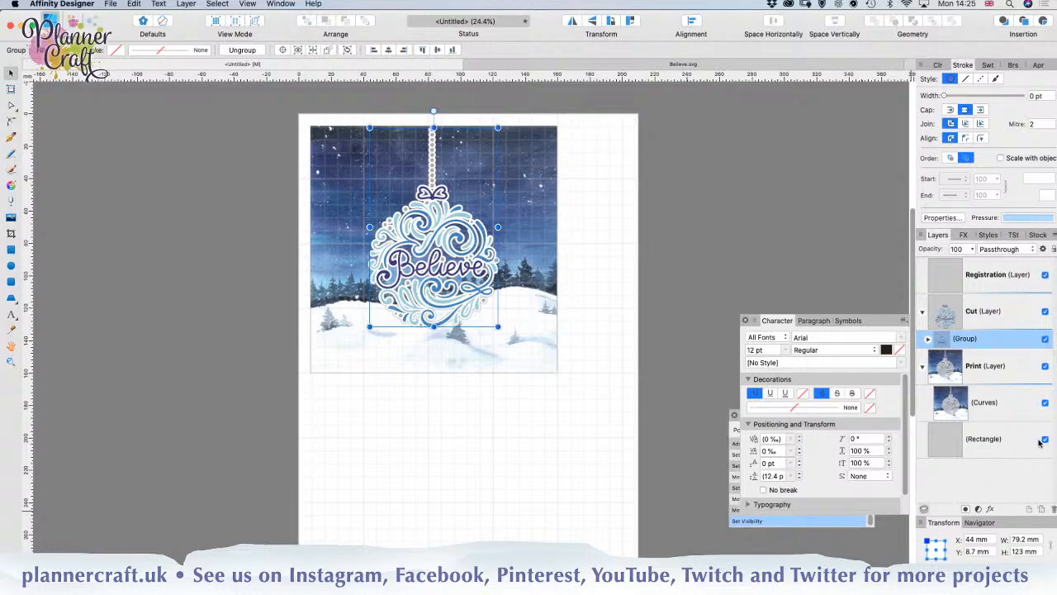
click(981, 443)
drag(981, 443, 935, 334)
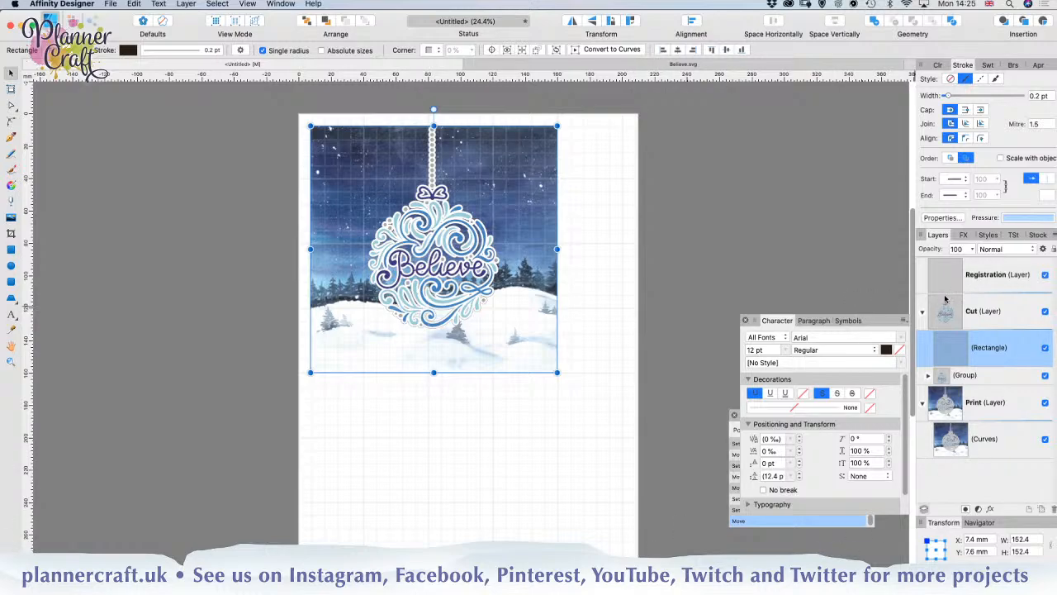
click(602, 350)
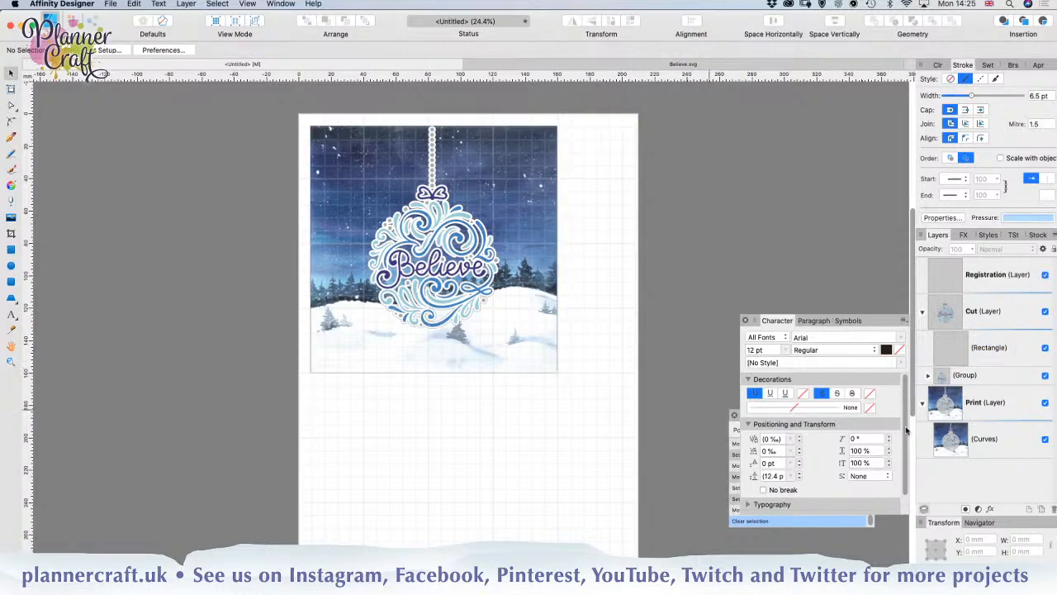
click(982, 443)
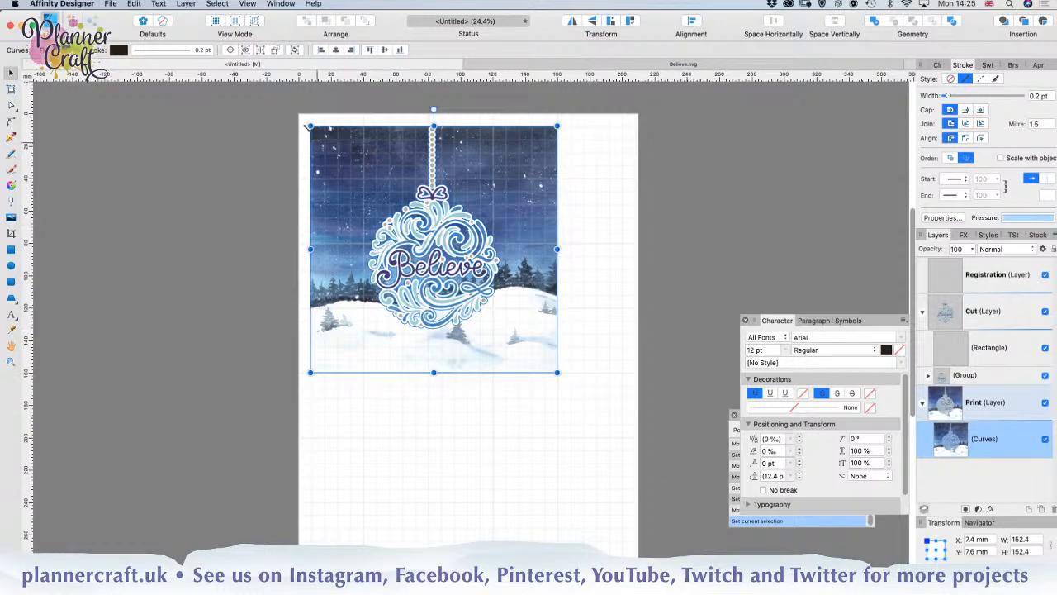
click(168, 53)
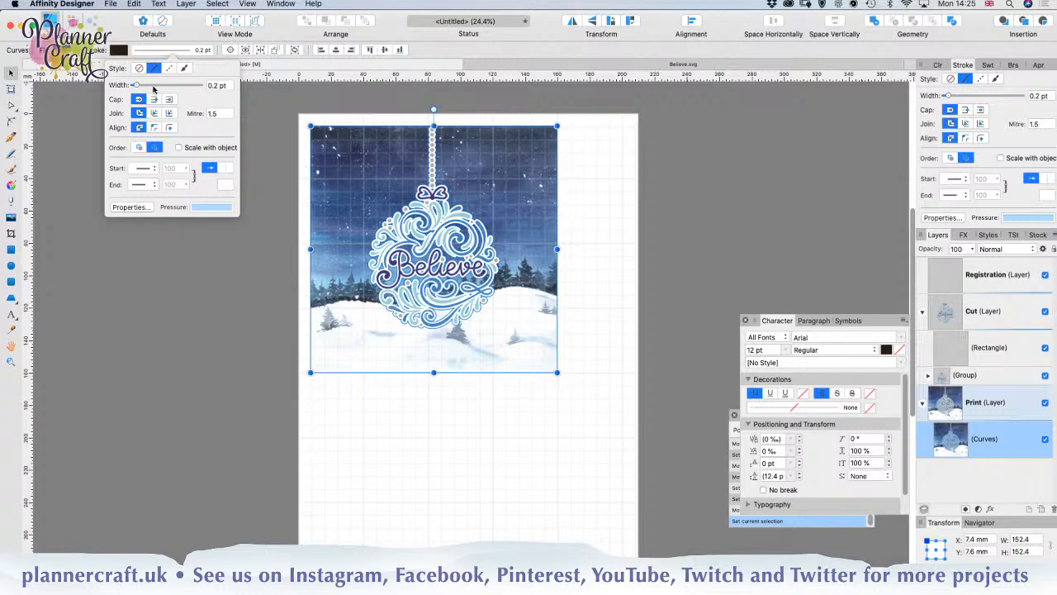
click(154, 86)
drag(155, 87, 158, 88)
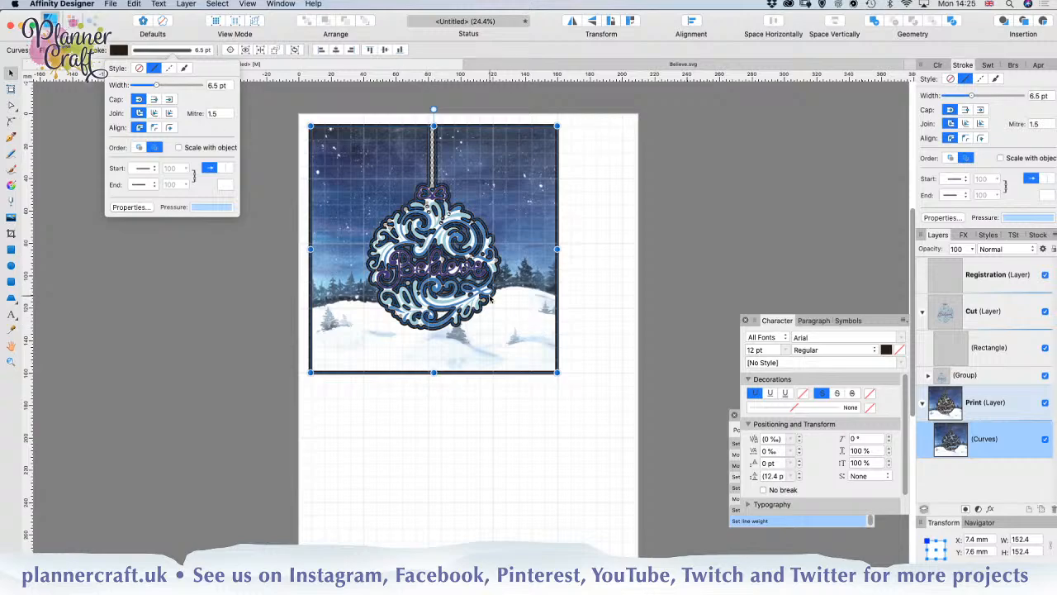
key(super+z)
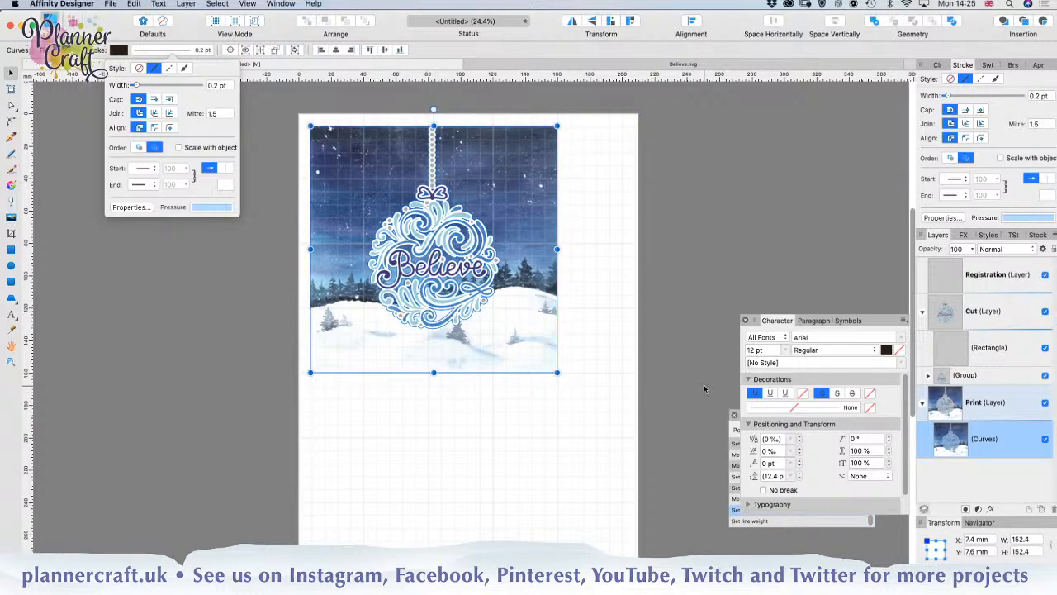
Step: Duplicate the winter-paper curves in the Print layer and move the copy into the Cut layer between the rectangle and group
key(super+j)
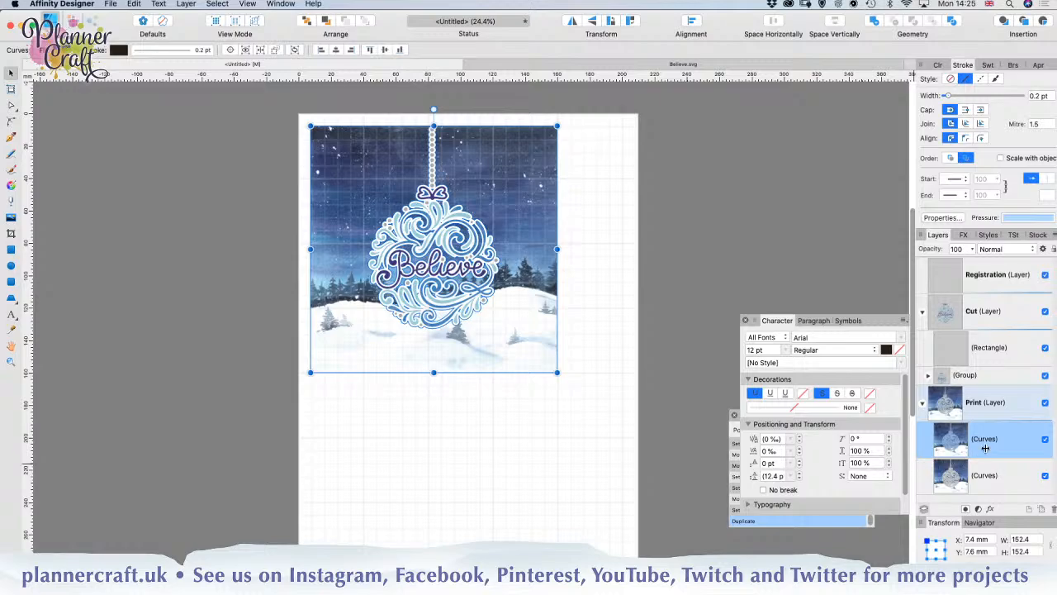
drag(986, 446, 945, 371)
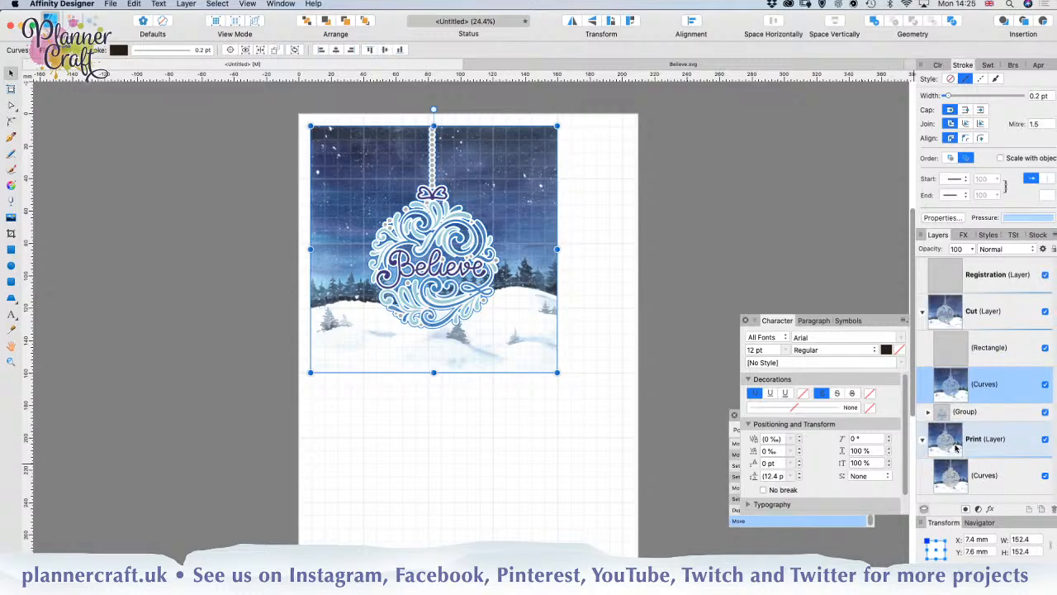
Step: Set the stroke width of the winter-paper curves in the Print layer to 16 pt
click(979, 477)
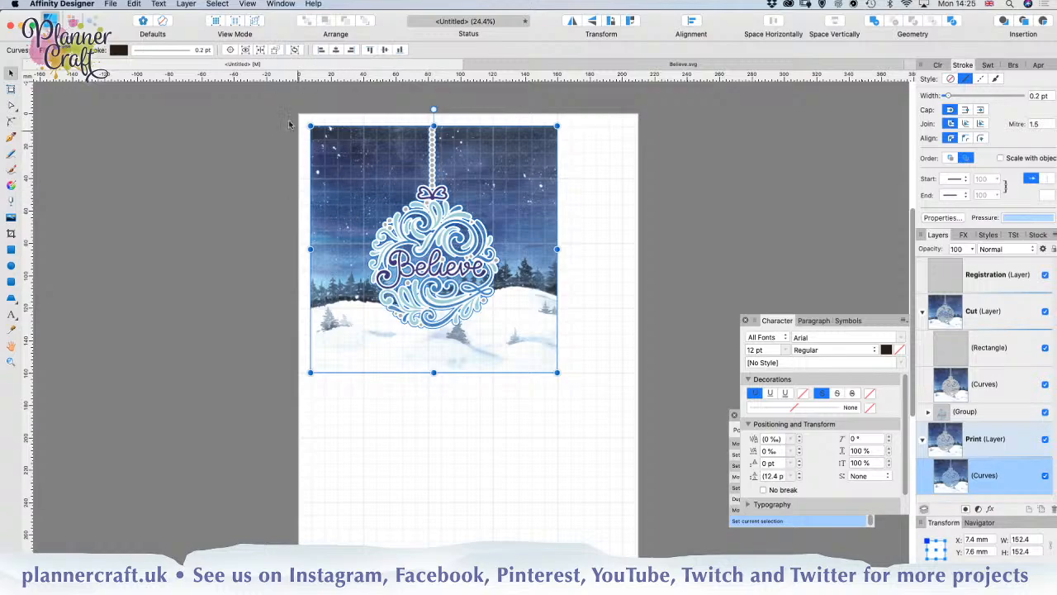
click(145, 52)
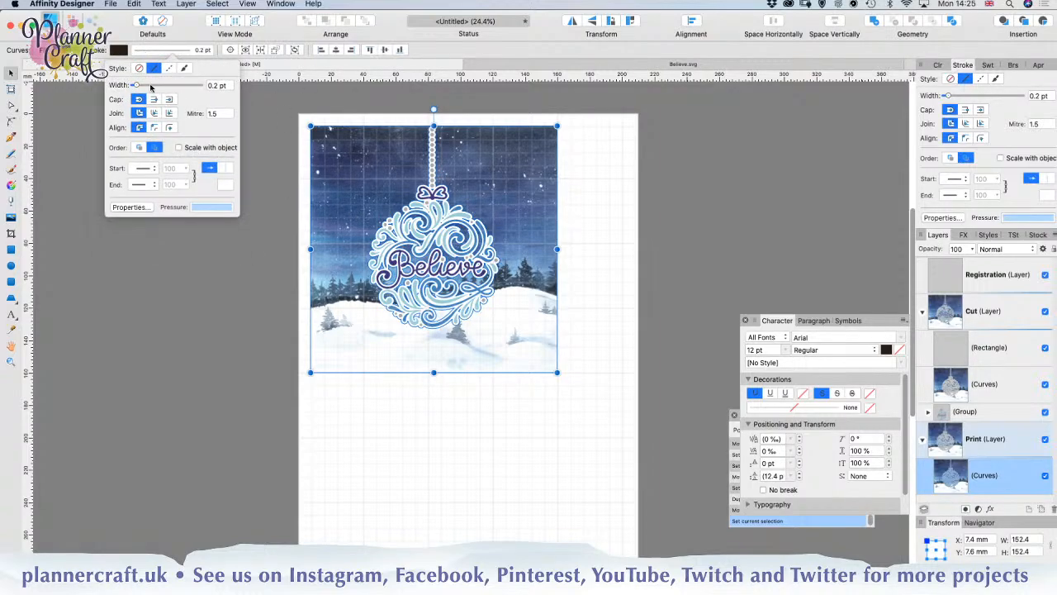
click(137, 86)
drag(137, 86, 167, 89)
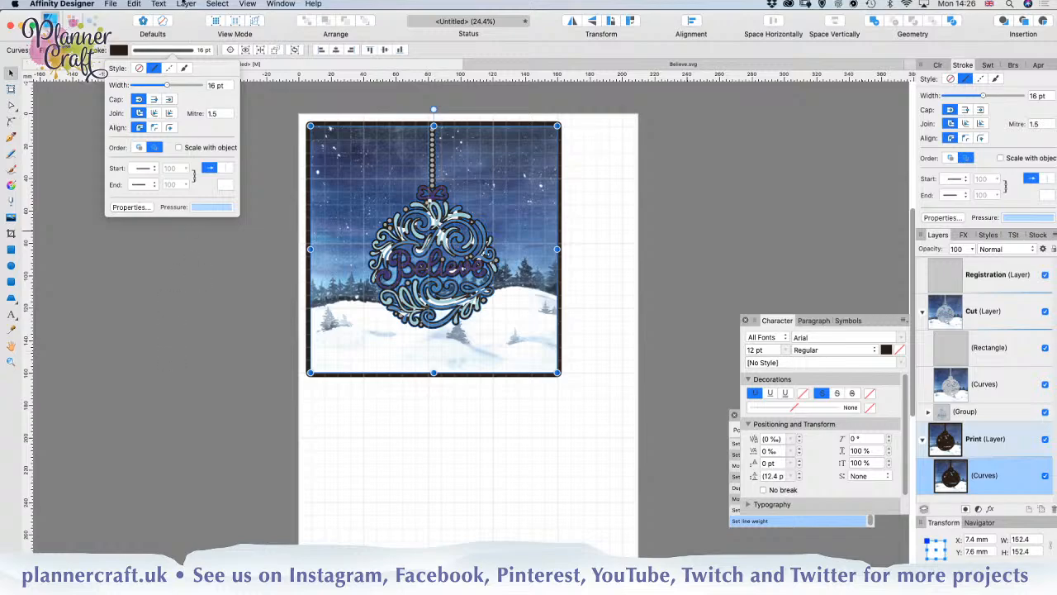
Step: Expand the stroke of the Print layer's curves and merge the outline with the original curves using the Add operation
click(186, 4)
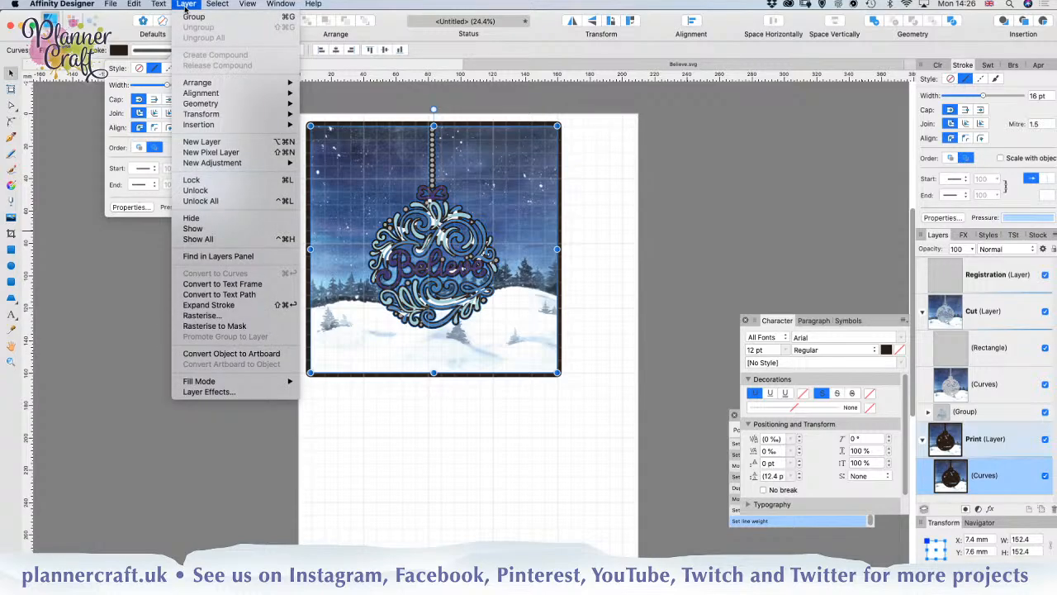
click(186, 5)
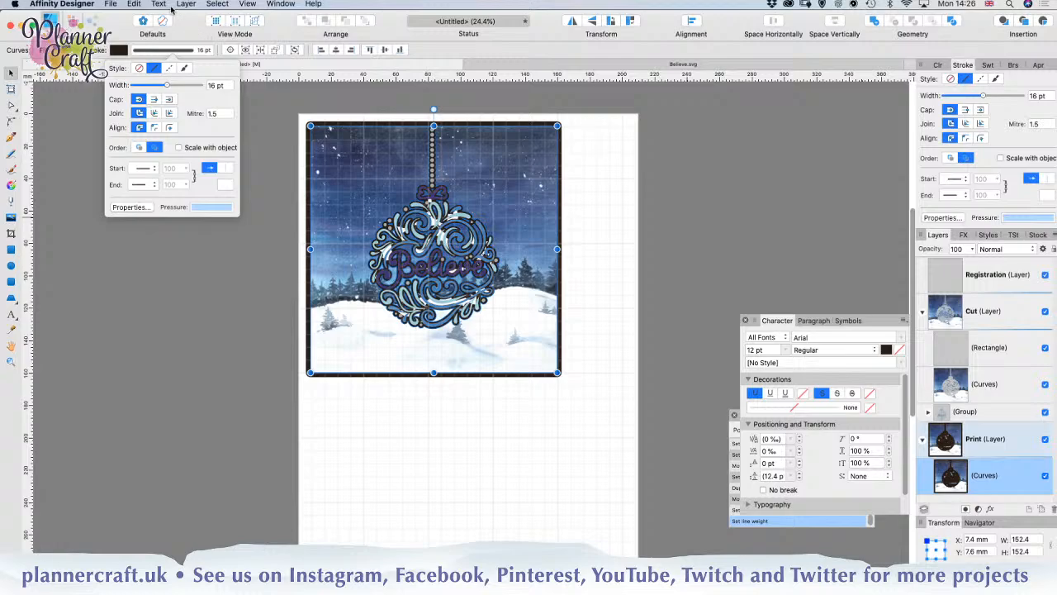
click(186, 4)
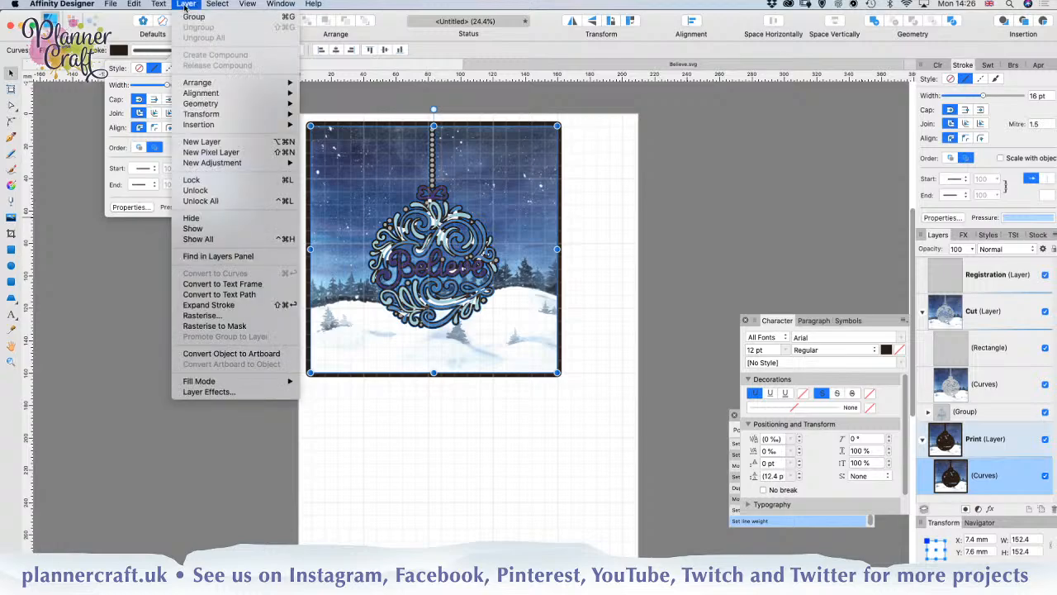
click(208, 304)
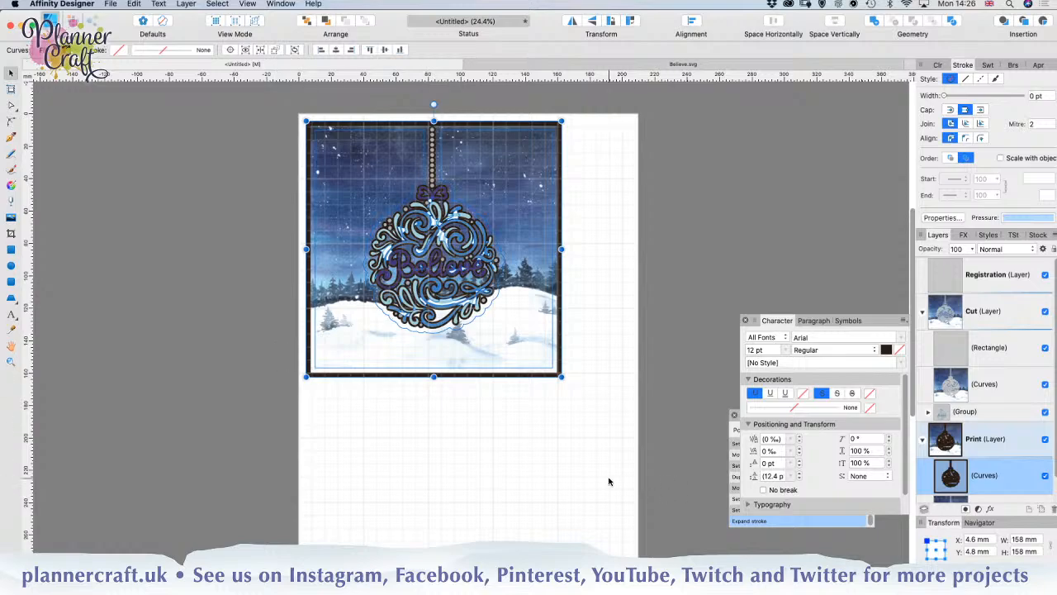
scroll(1007, 454, down, 2)
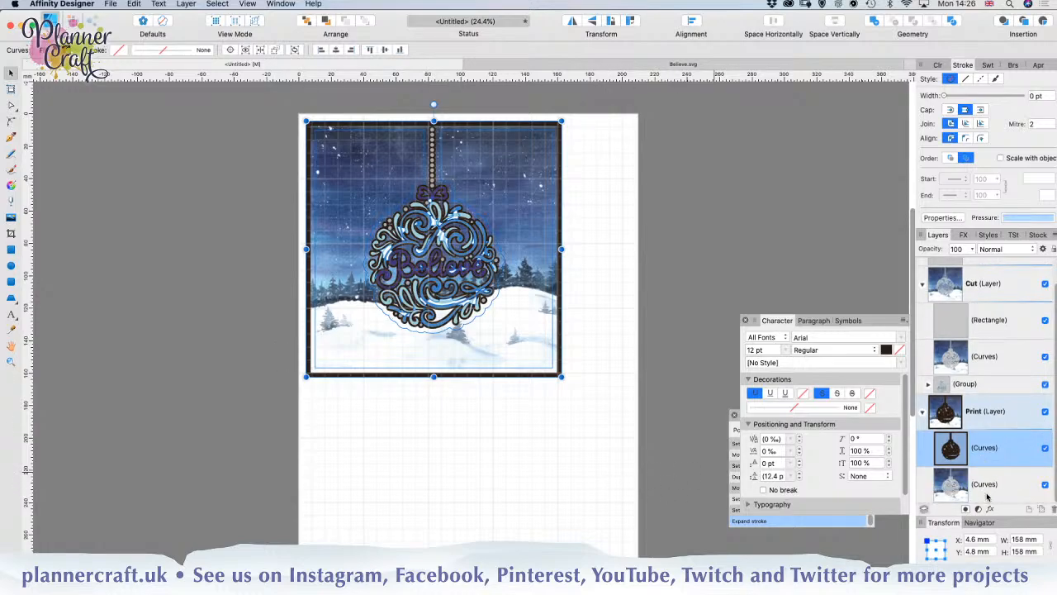
shift+click(987, 491)
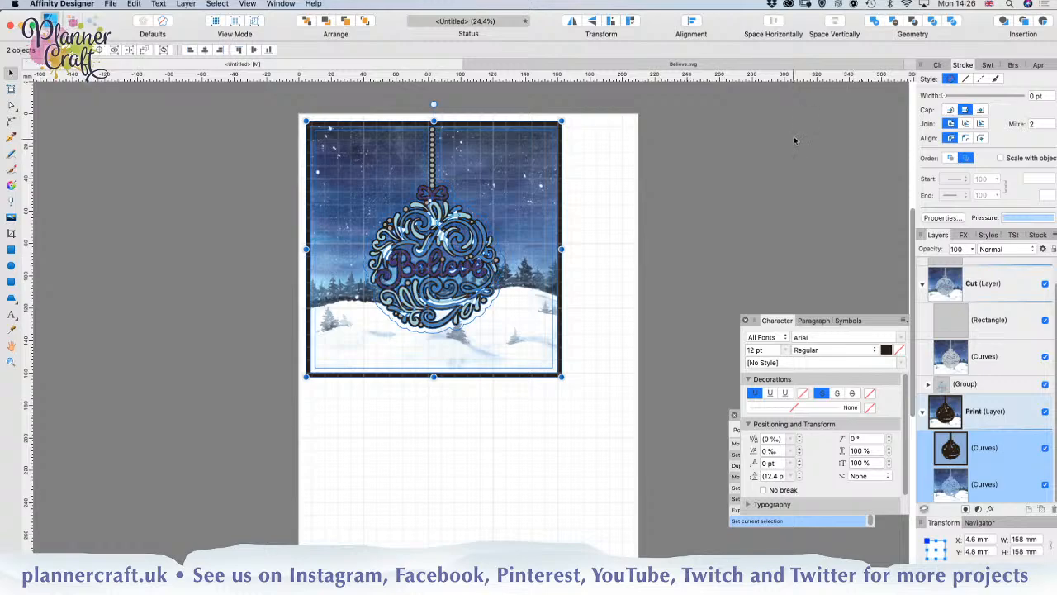
click(875, 22)
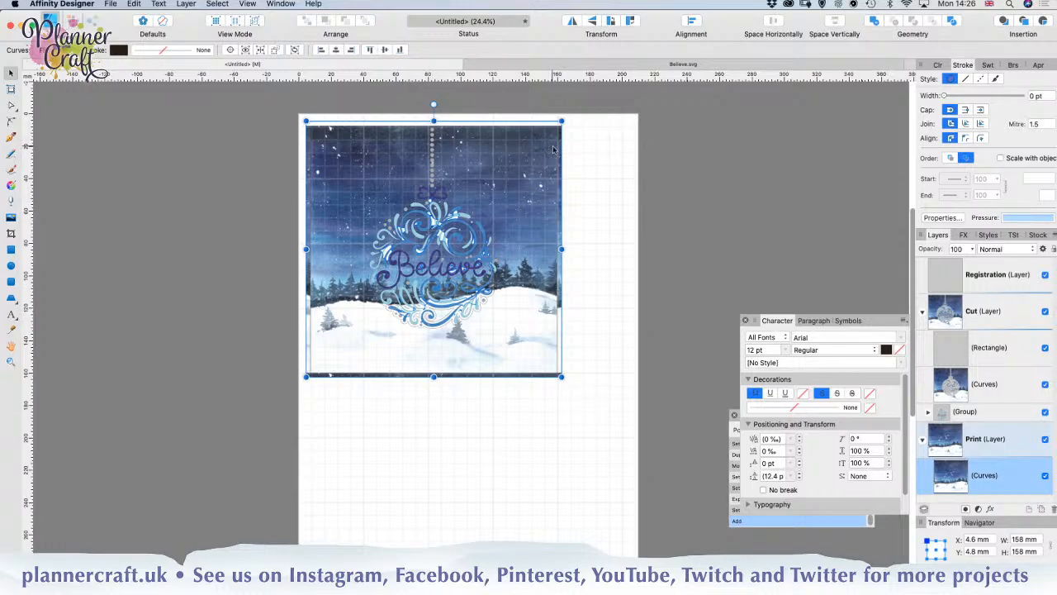
Step: Hide the Cut layer's curves and enlarge the merged Print shape's bitmap fill to cover its widened edges, then deselect the shape
click(12, 186)
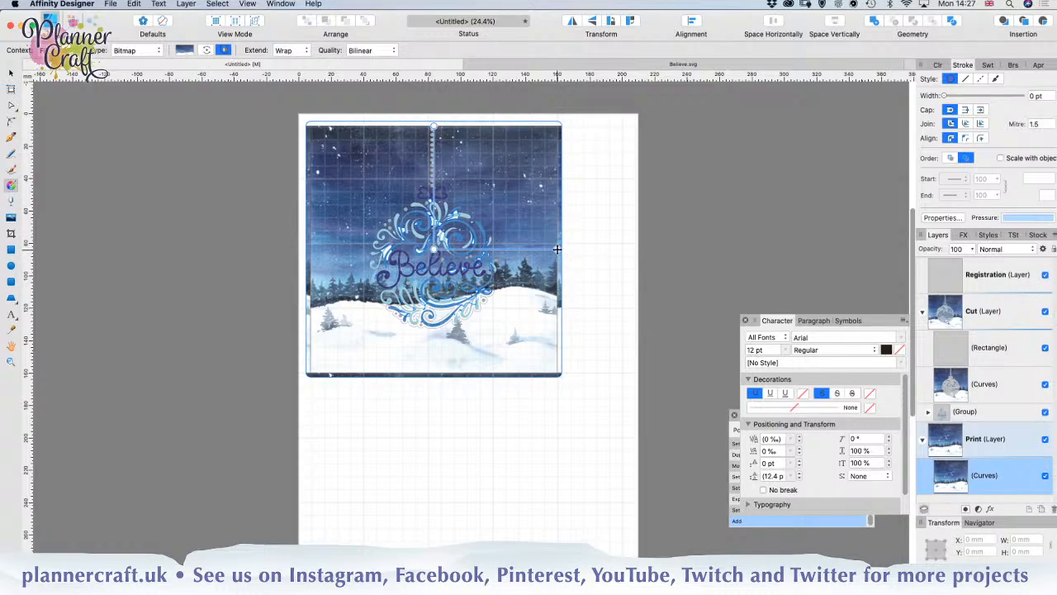
mouse_move(557, 247)
mouse_down()
mouse_move(527, 249)
mouse_move(561, 250)
mouse_up()
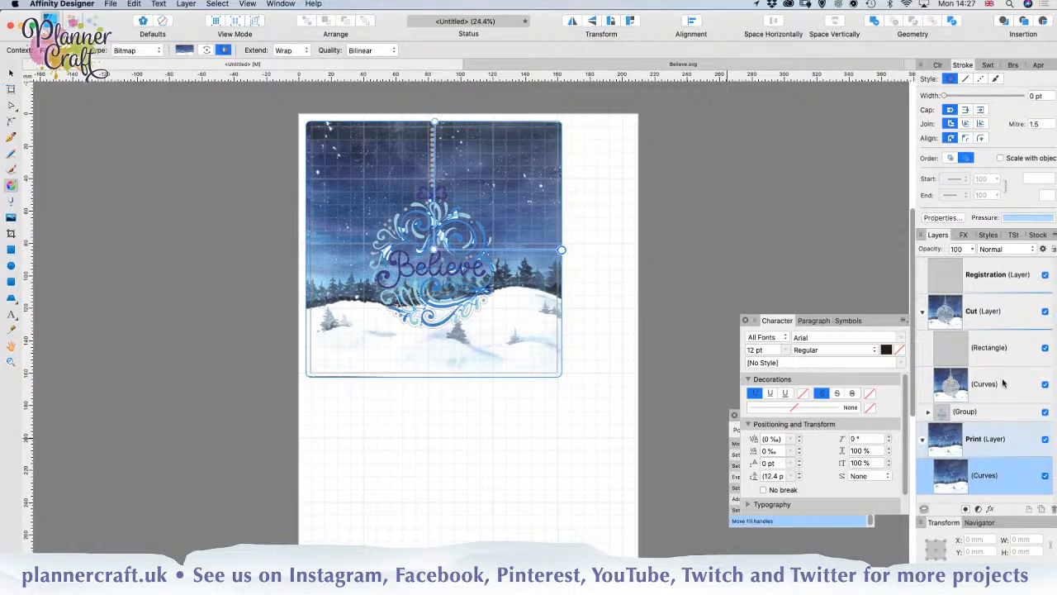
click(1044, 384)
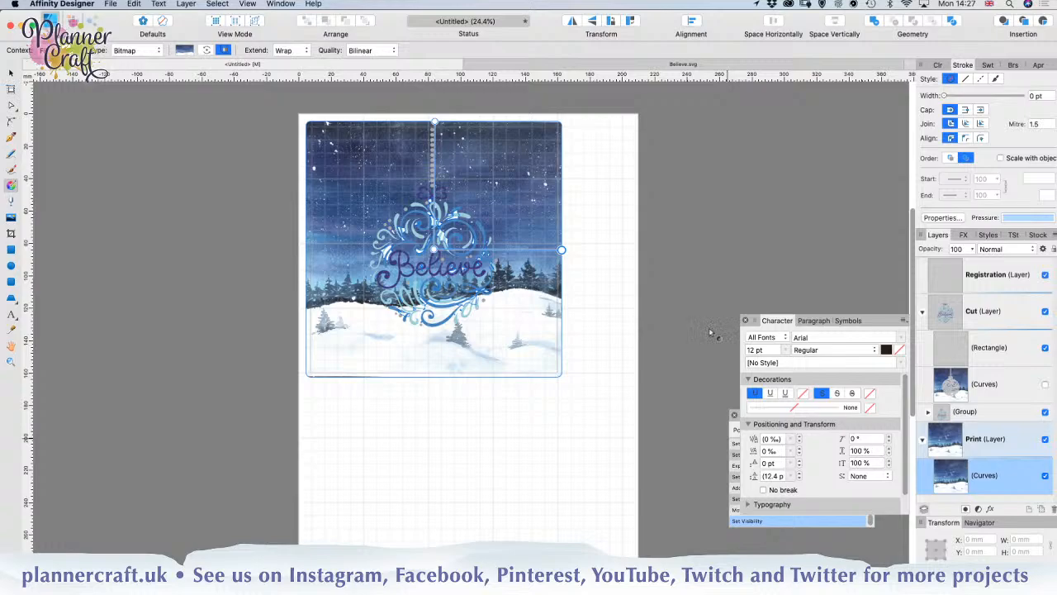
mouse_move(562, 250)
mouse_down()
mouse_move(558, 206)
mouse_move(562, 257)
mouse_move(703, 245)
mouse_move(562, 241)
mouse_move(569, 247)
mouse_up()
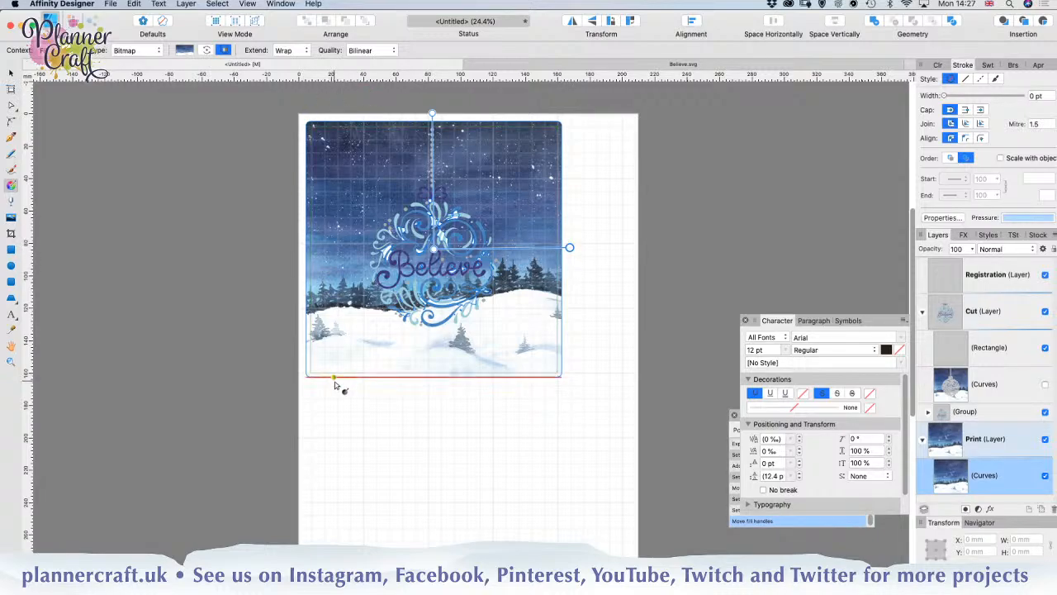
click(11, 73)
click(195, 275)
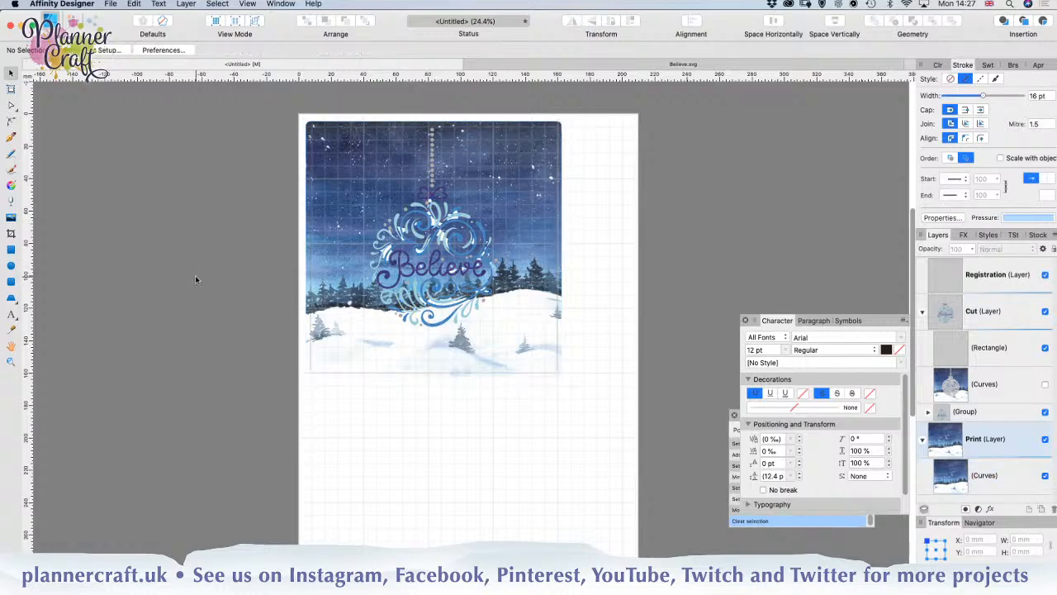
Step: Show the Cut layer's curves again and remove their bitmap fill
click(991, 386)
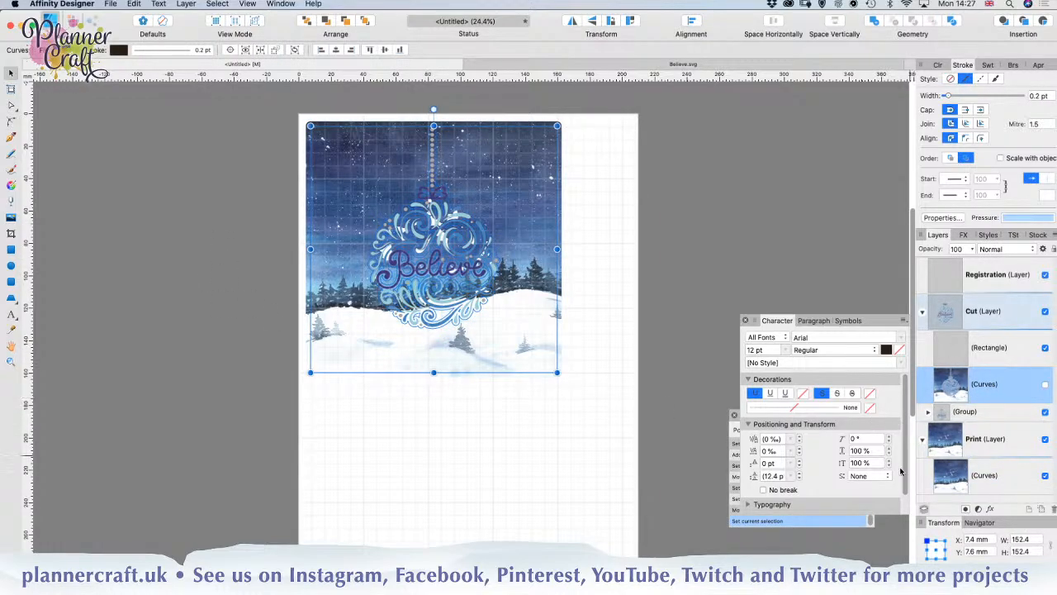
click(1045, 385)
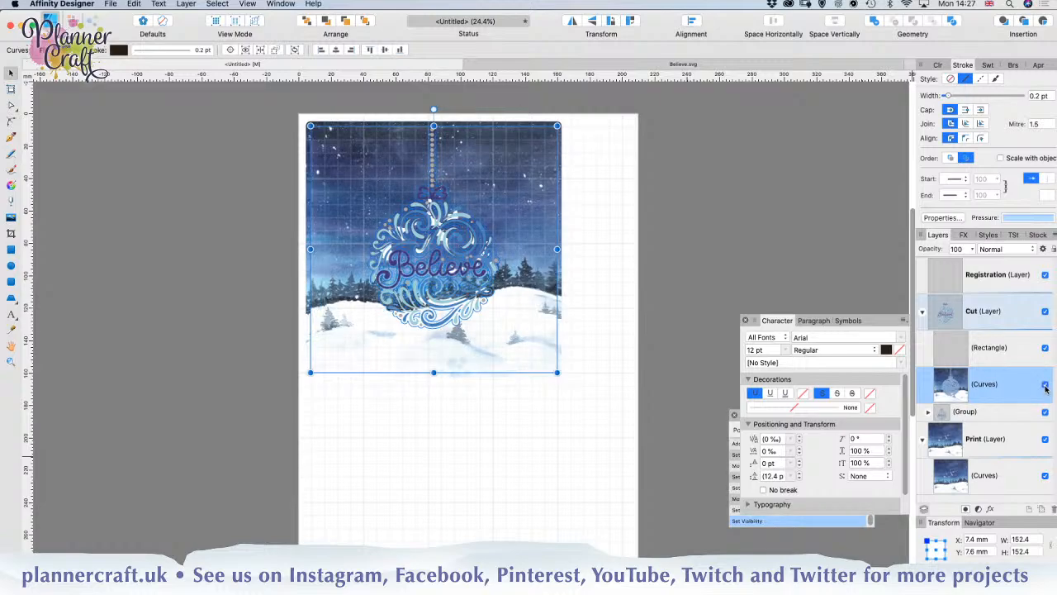
click(118, 50)
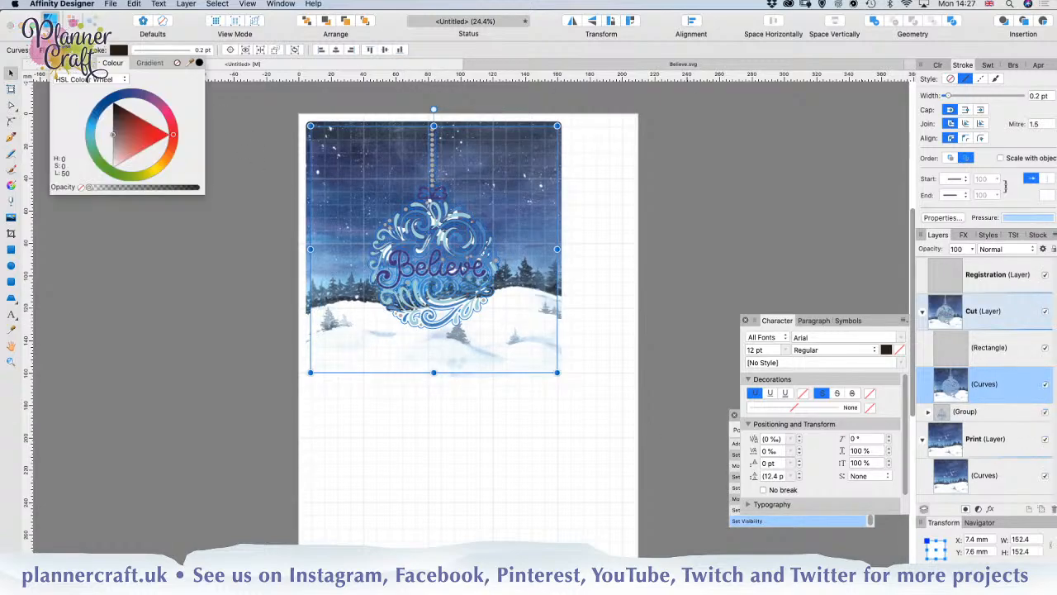
click(176, 64)
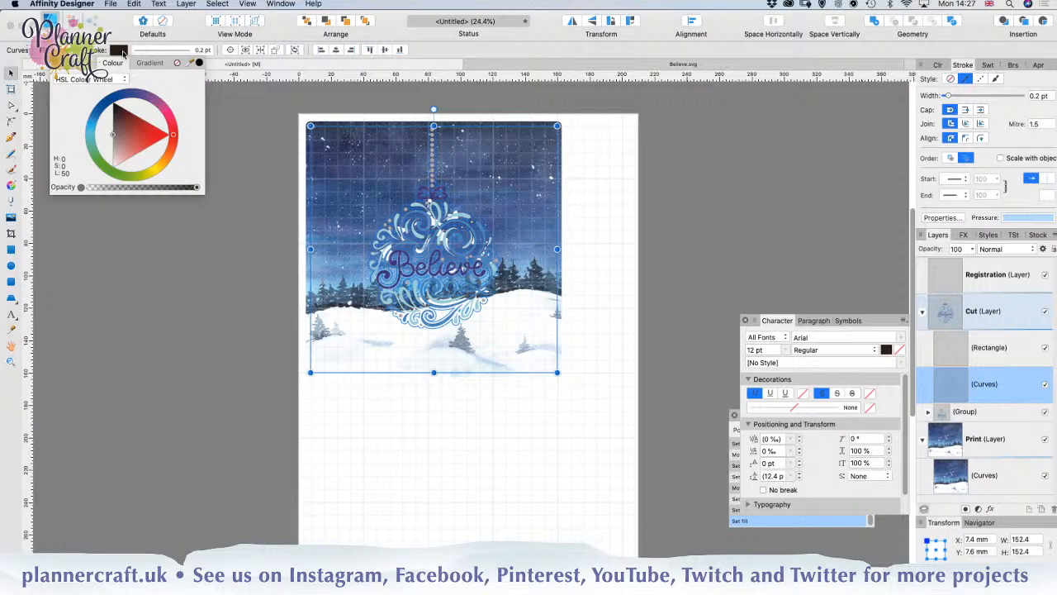
click(123, 52)
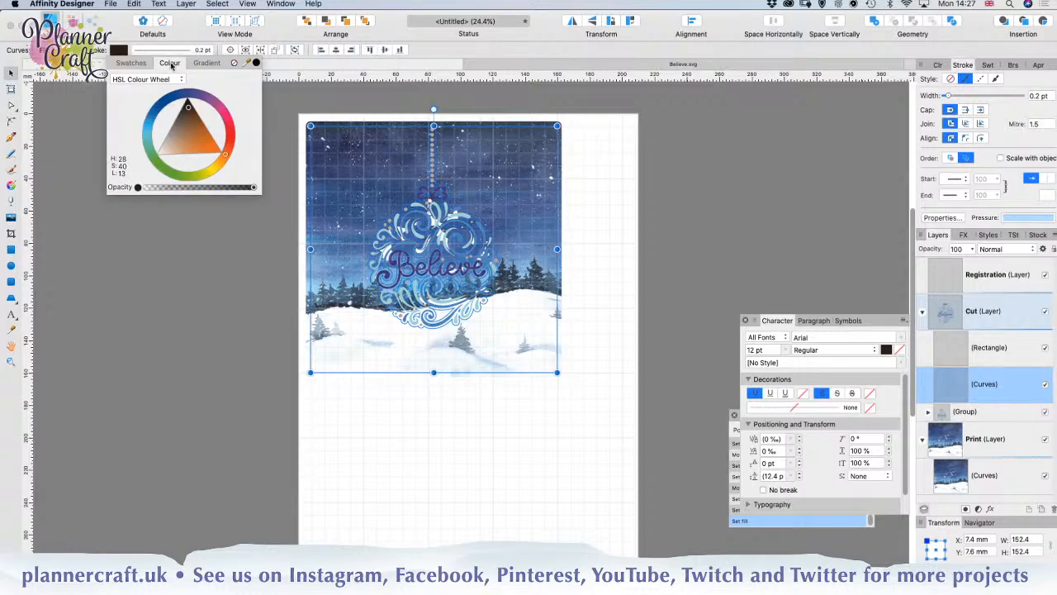
Step: Set the stroke width of the Cut layer's curves to 0.6 pt and deselect them
click(143, 51)
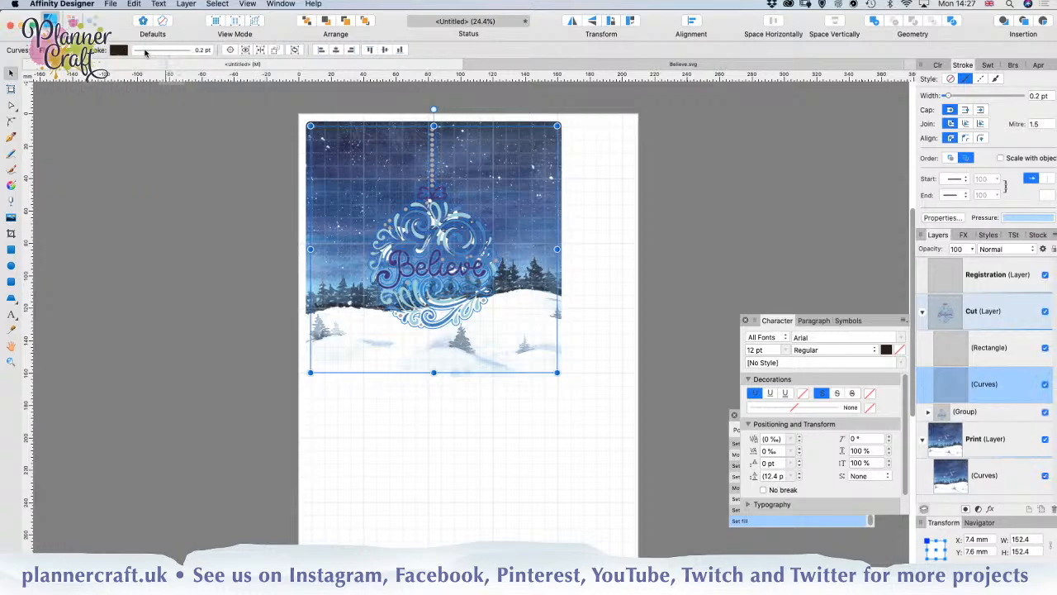
drag(143, 90, 142, 87)
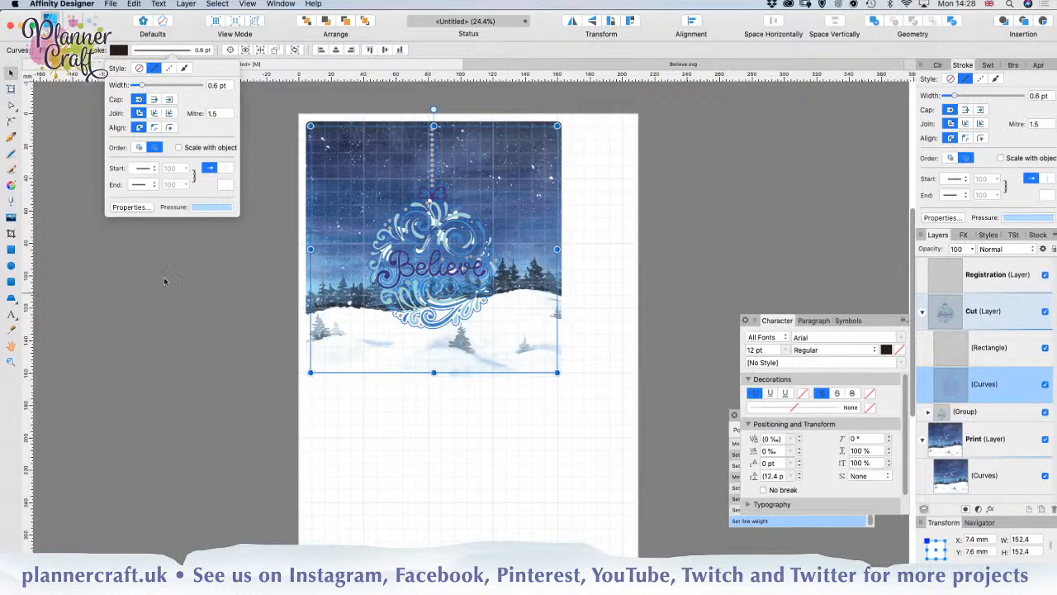
click(231, 357)
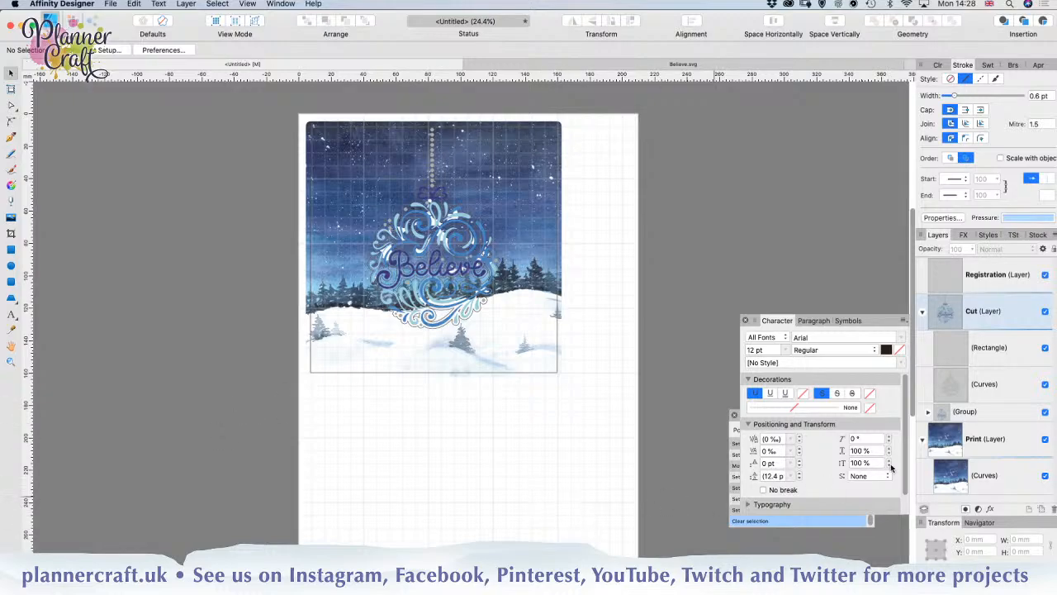
Step: Collapse the contents of the Print and Cut layers in the layer list
click(923, 441)
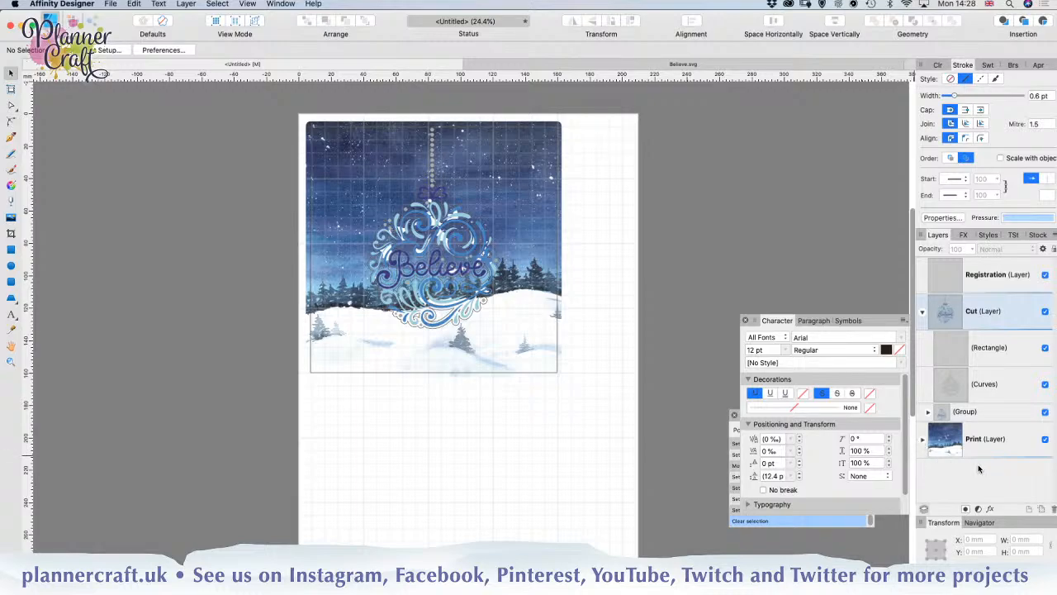
click(993, 388)
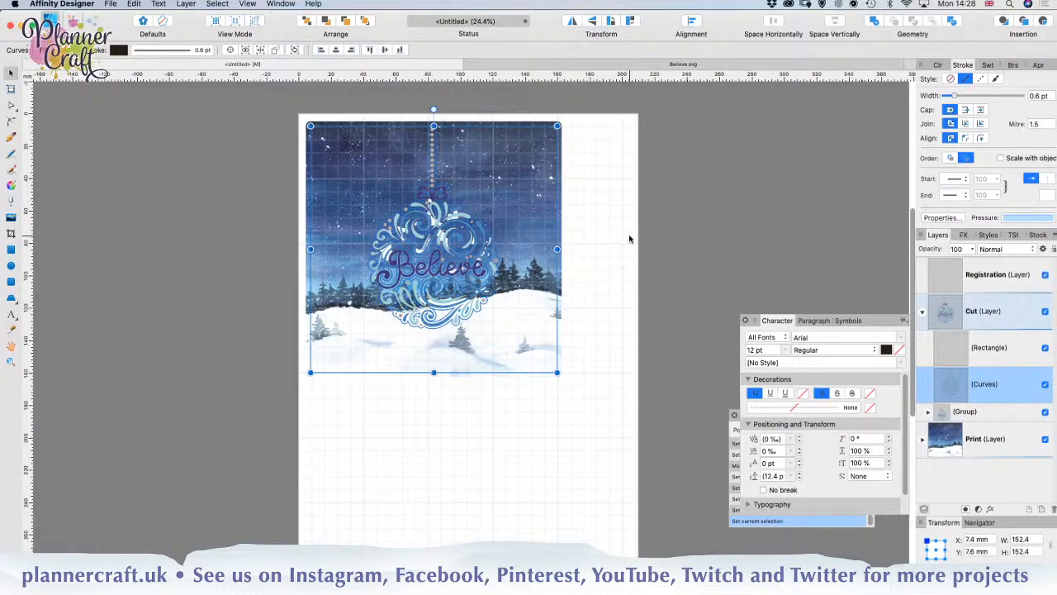
click(922, 312)
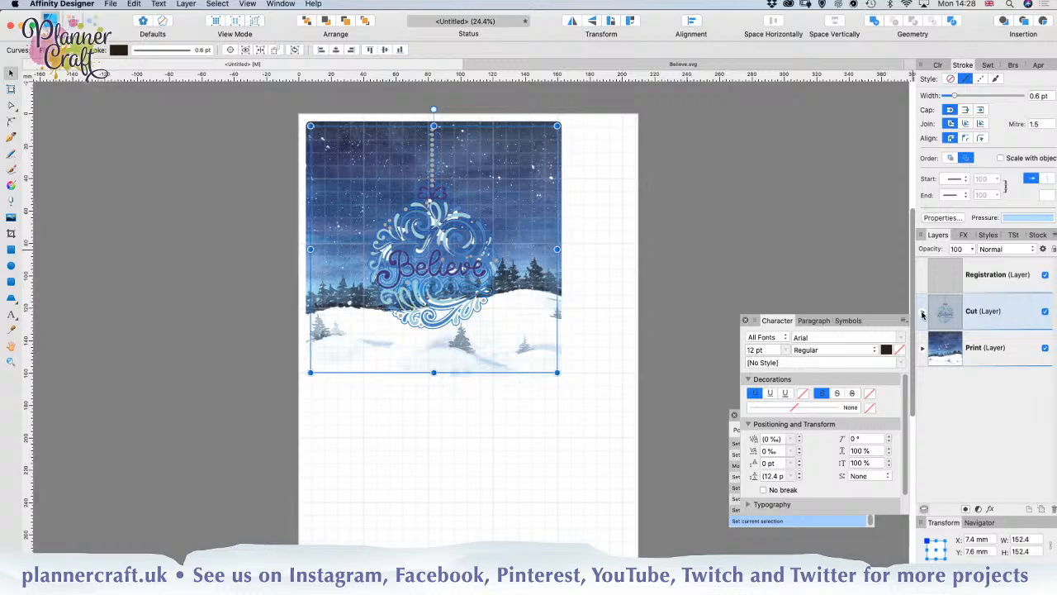
Step: Draw an L-shaped corner mark about 16 mm by 16 mm with the Pen tool in the Registration layer, near the page's upper-right corner
click(987, 274)
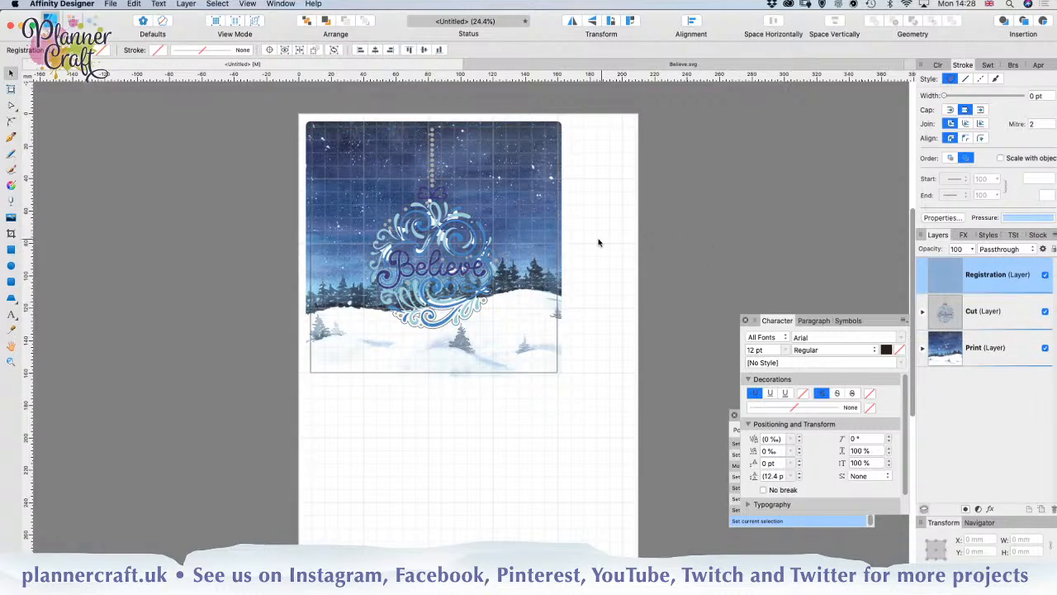
scroll(609, 238, down, 1)
scroll(608, 238, down, 1)
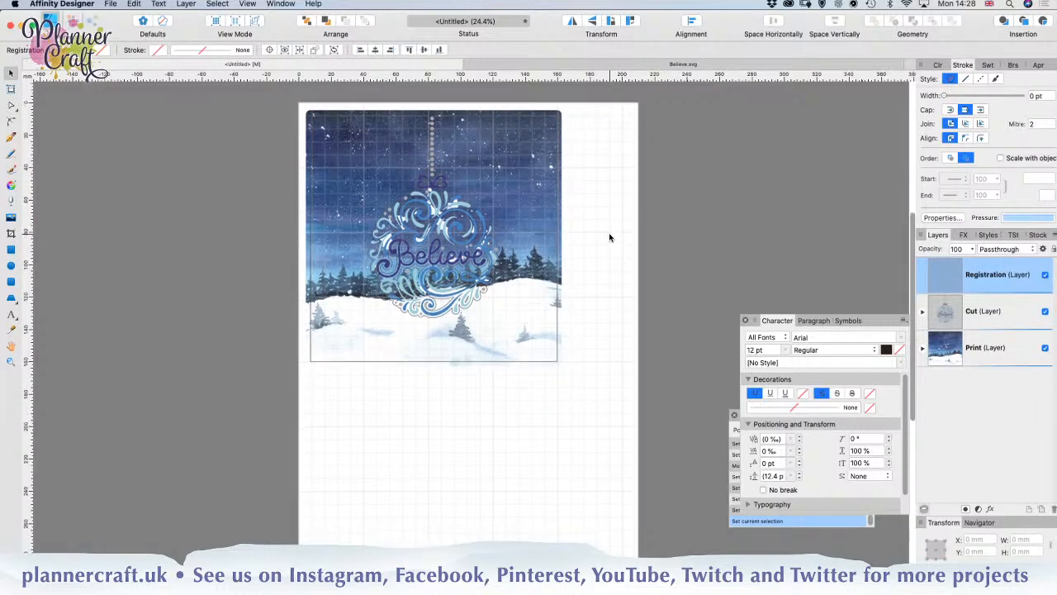
scroll(591, 237, down, 2)
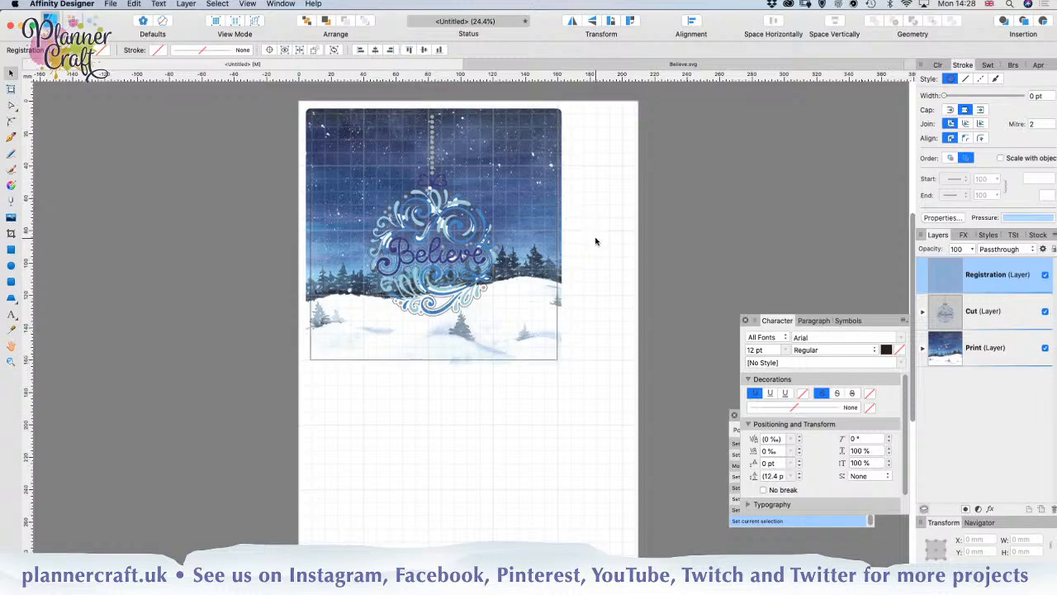
scroll(597, 240, up, 1)
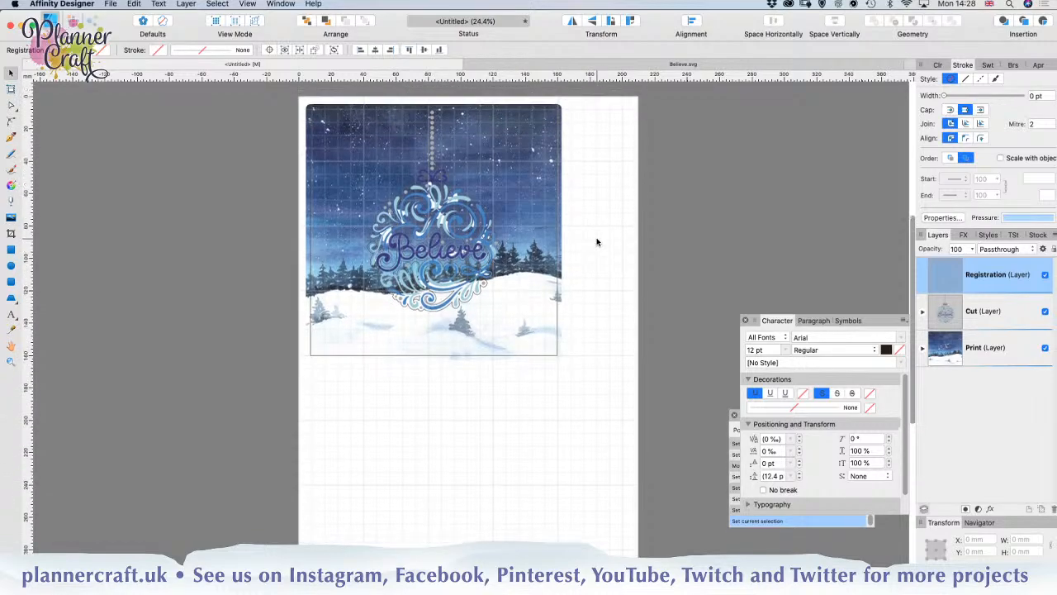
scroll(591, 248, up, 3)
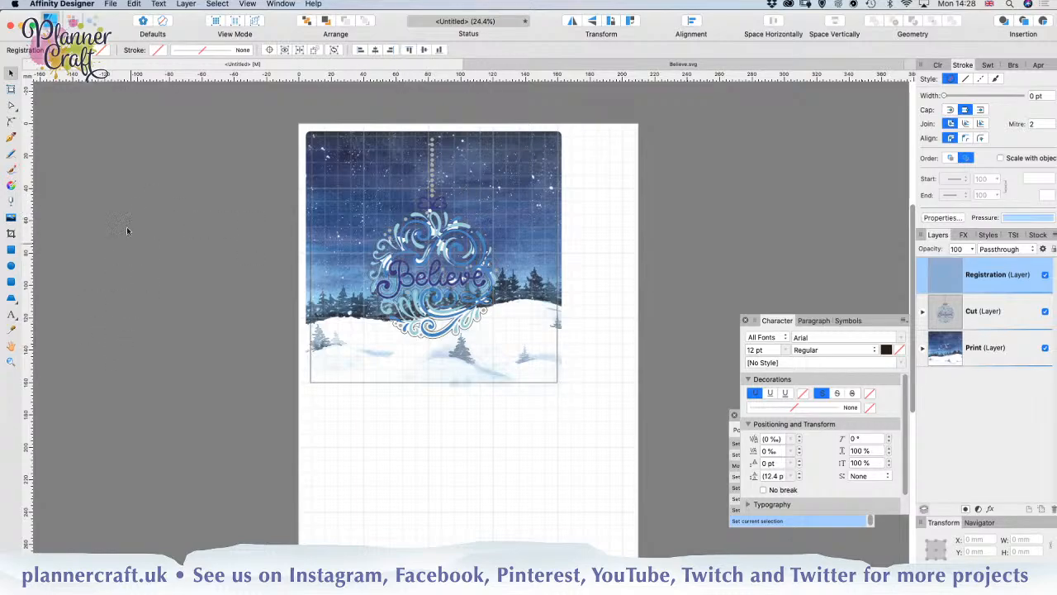
click(11, 139)
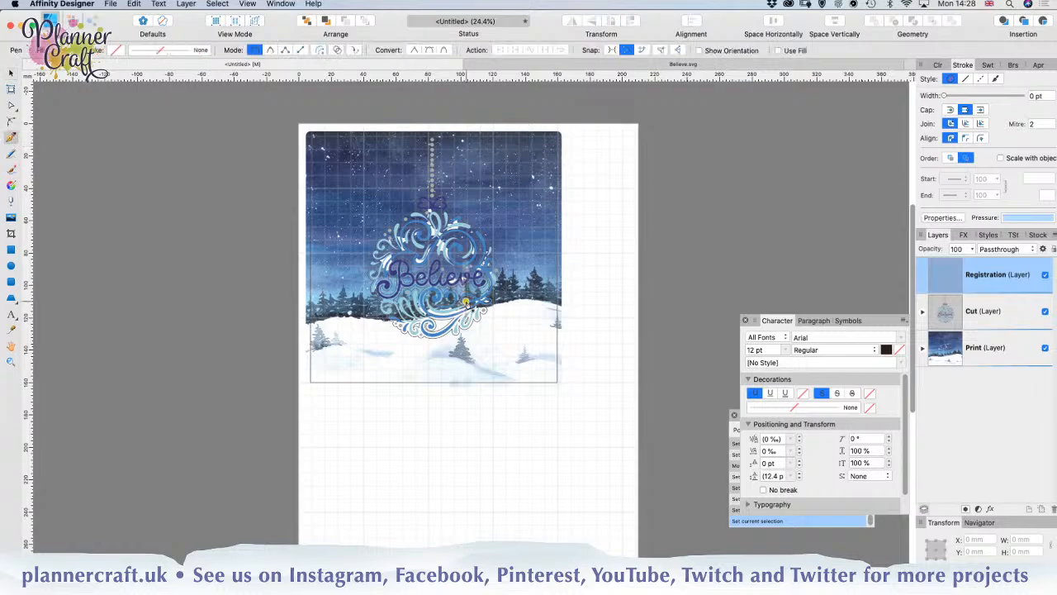
click(583, 136)
click(609, 136)
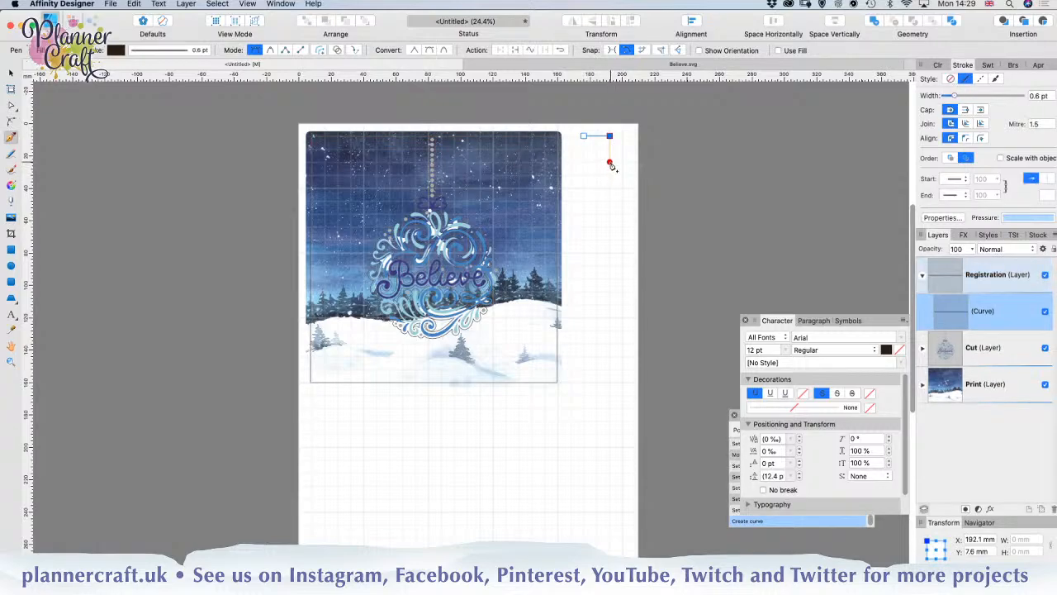
click(610, 161)
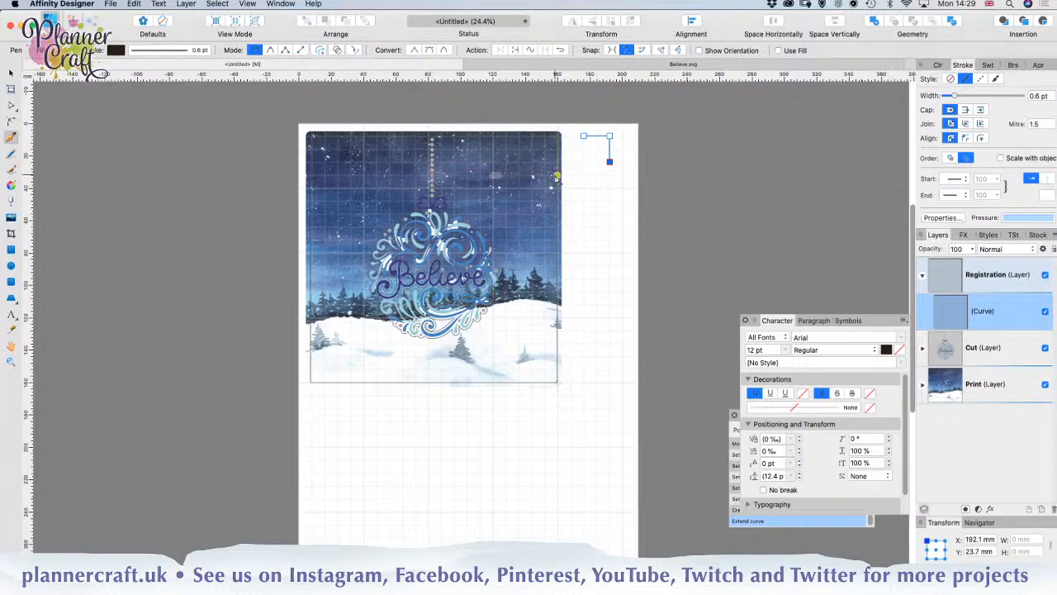
click(12, 74)
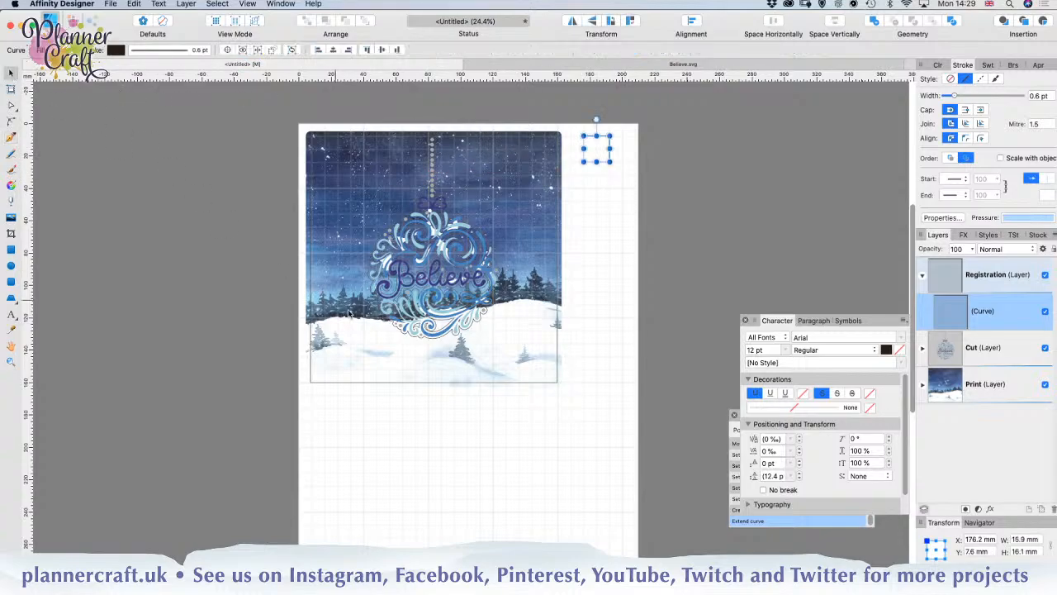
click(601, 243)
Step: Move the corner mark closer to the page's right edge, to X 184.6 mm
scroll(598, 274, down, 2)
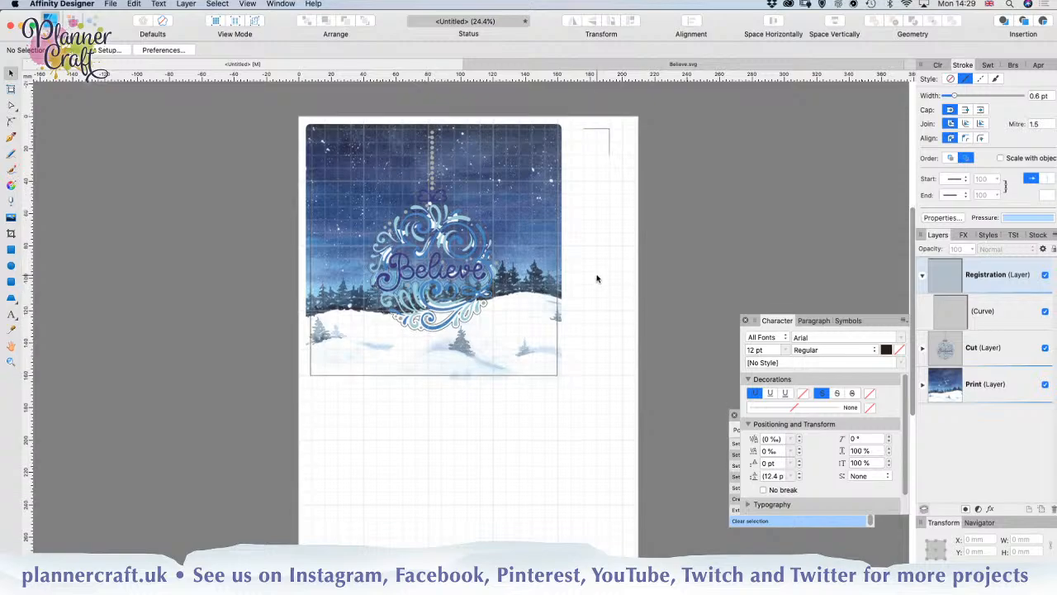
drag(609, 124, 623, 130)
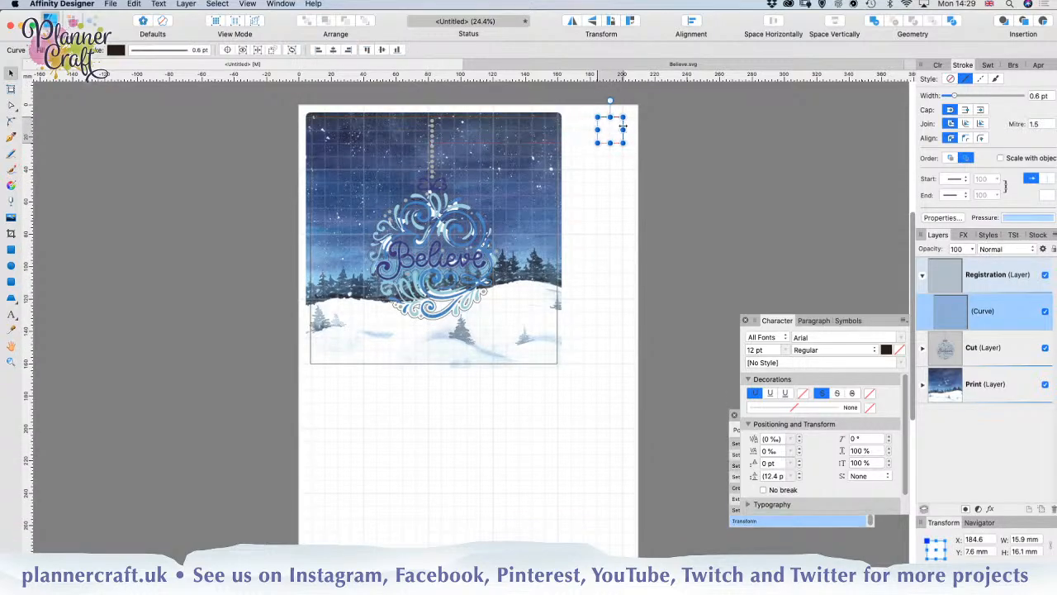
scroll(674, 253, down, 2)
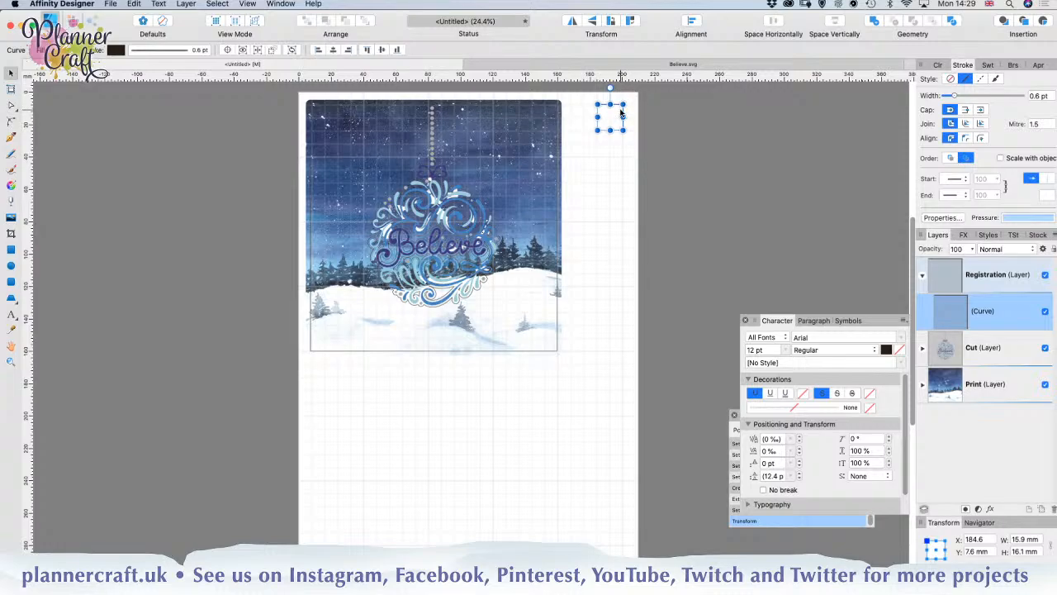
Step: Duplicate the corner mark into the page's lower-right and lower-left corners, rotating each copy to match its corner, and deselect
drag(620, 114, 658, 550)
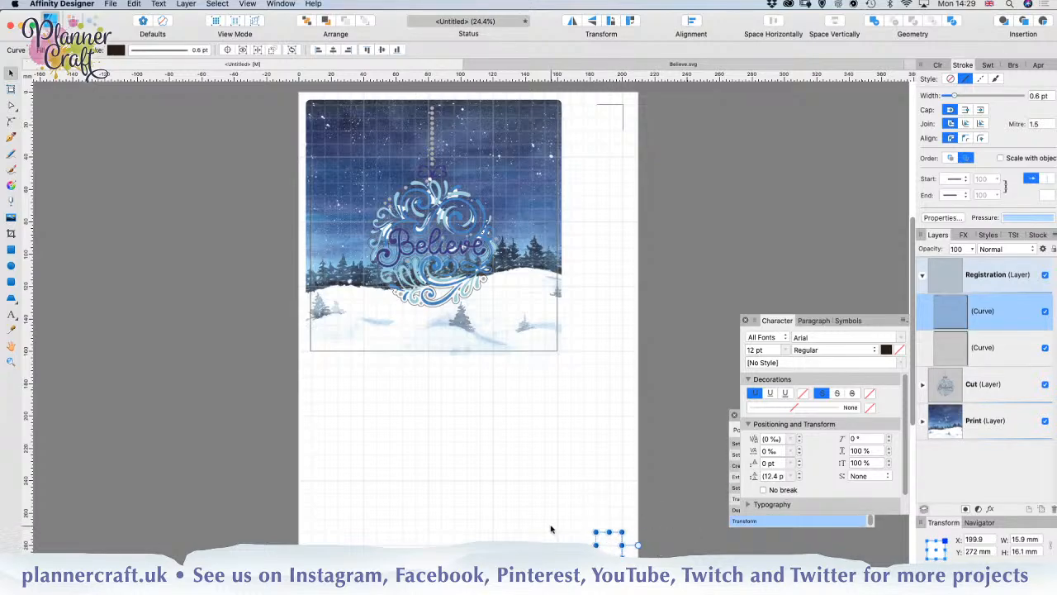
click(568, 538)
click(623, 553)
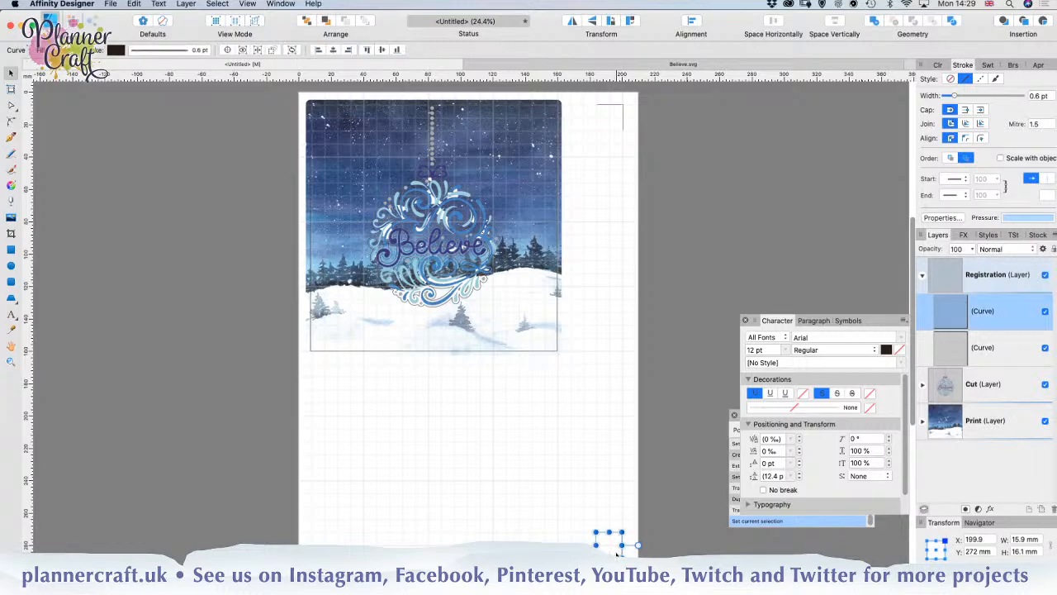
drag(616, 552, 324, 576)
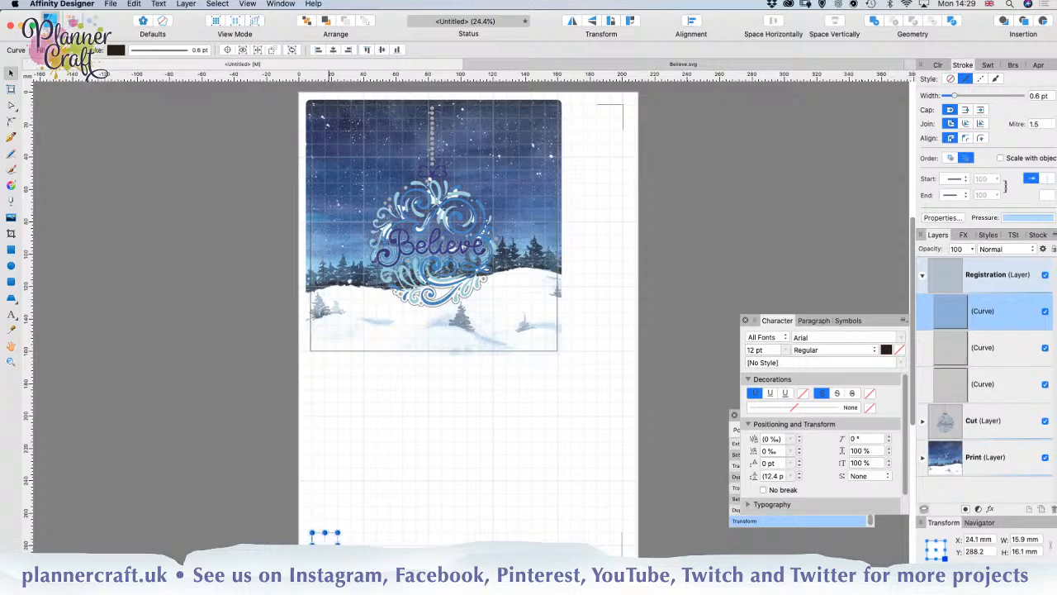
click(400, 528)
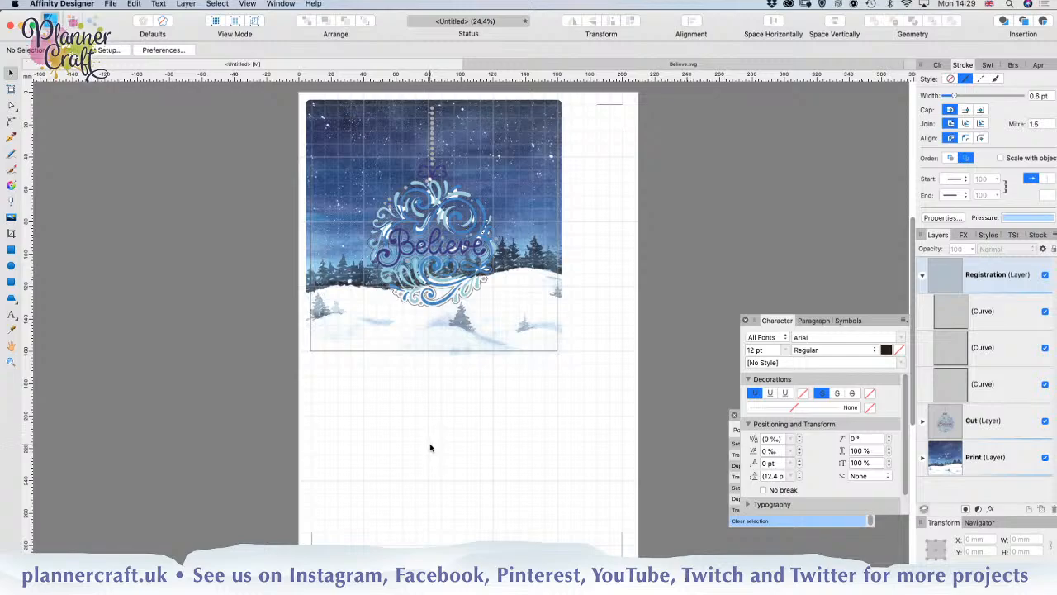
Step: Select all the card artwork and move it inside the registration marks to X 16.2 mm, Y 15.6 mm, then deselect it
scroll(430, 447, up, 2)
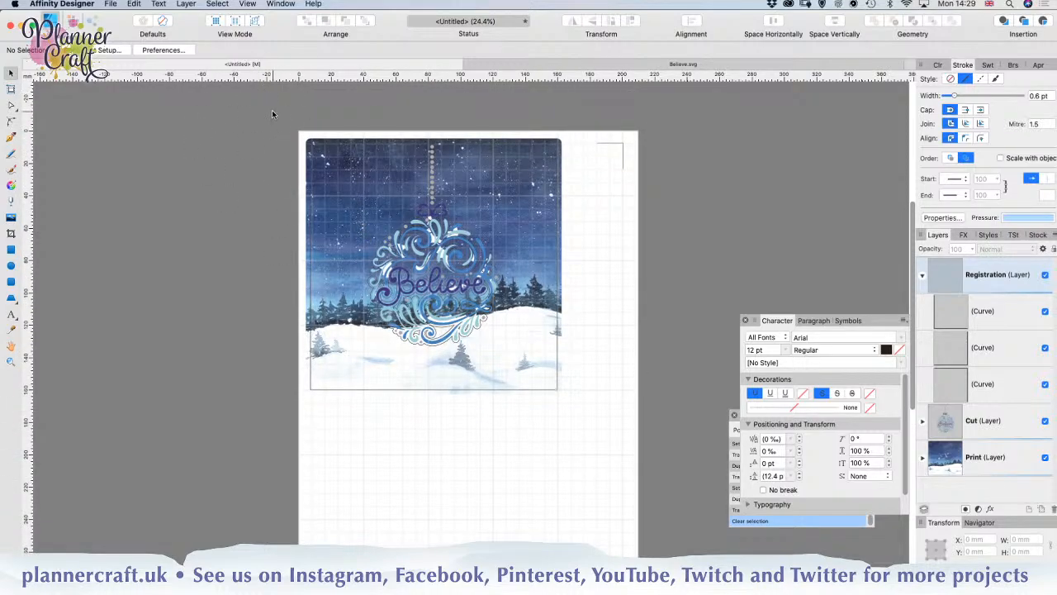
drag(271, 110, 599, 434)
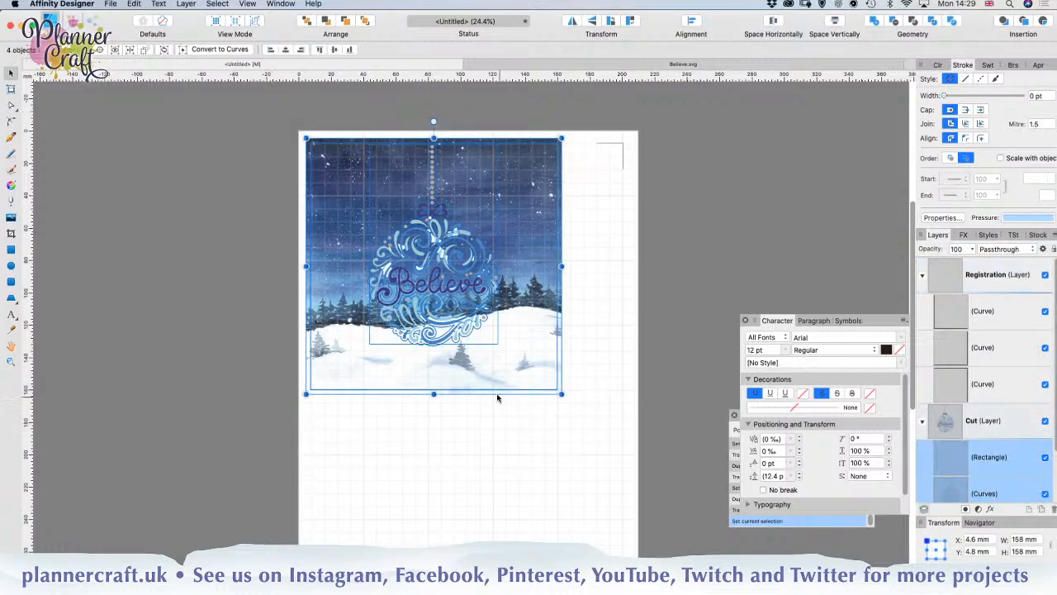
drag(515, 347, 525, 360)
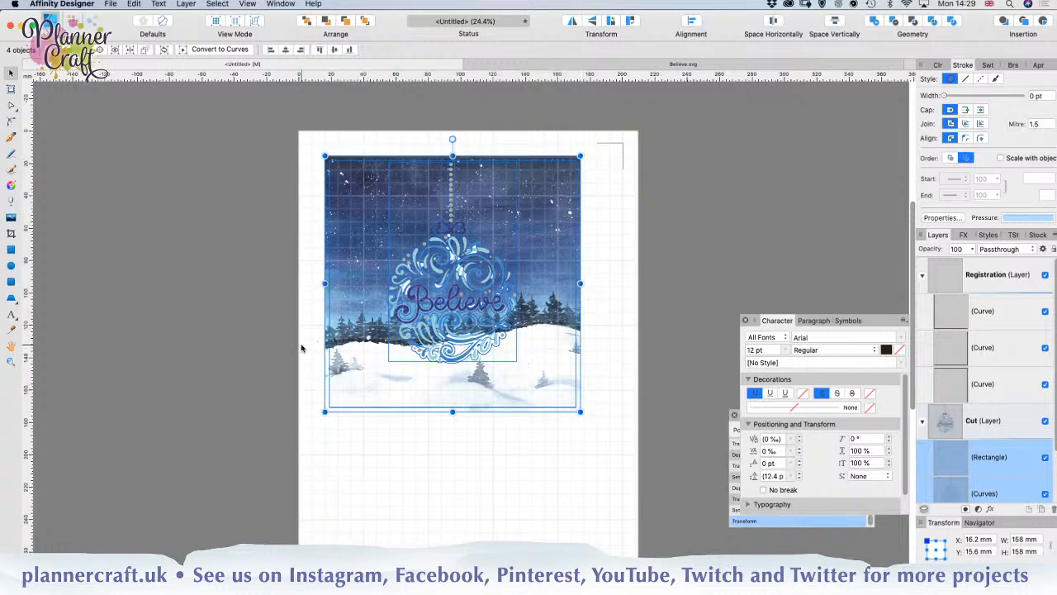
click(235, 339)
Step: Collapse the Registration and Cut layers and hide the Cut layer, leaving the Print and Registration layers shown
scroll(266, 345, down, 2)
scroll(267, 345, down, 4)
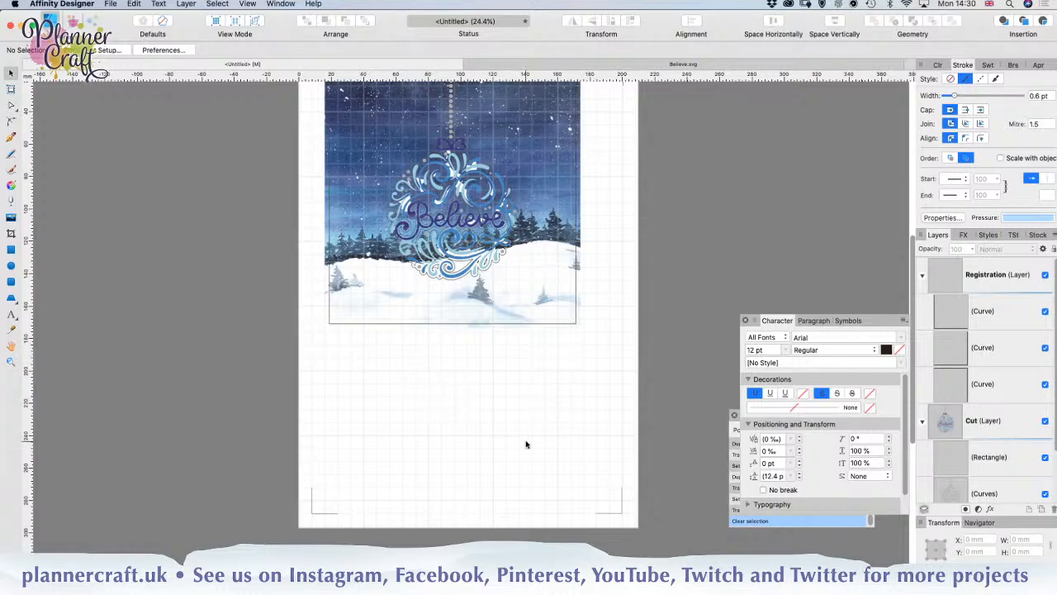
scroll(524, 445, up, 3)
scroll(531, 443, down, 3)
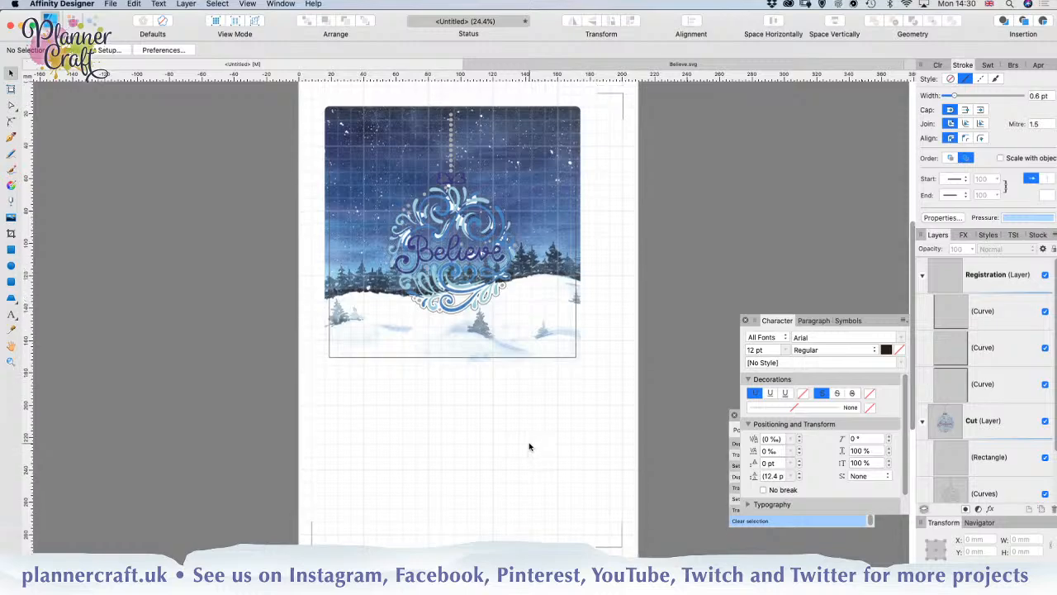
click(922, 275)
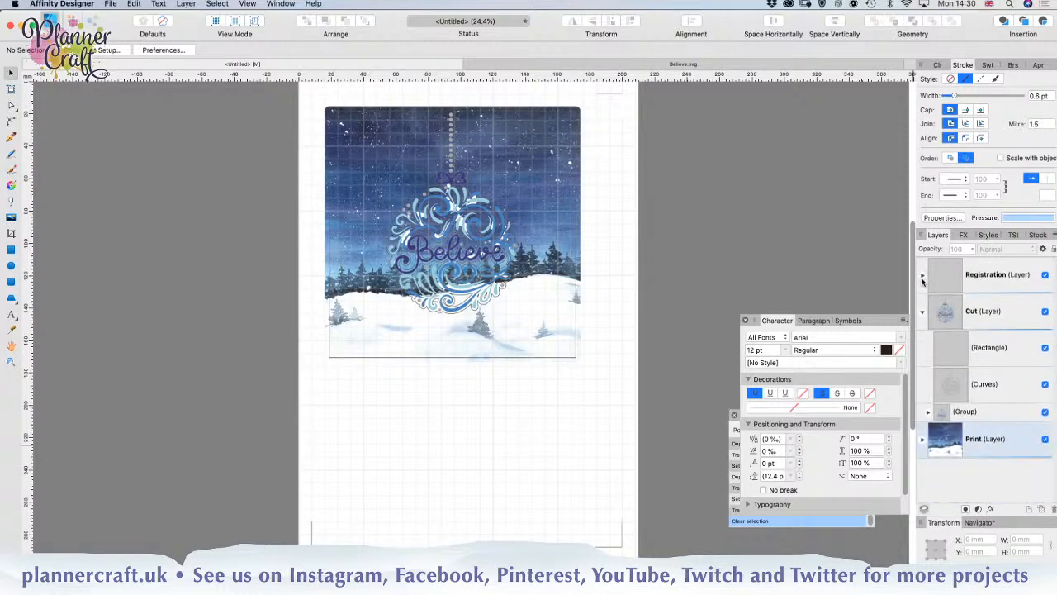
click(922, 312)
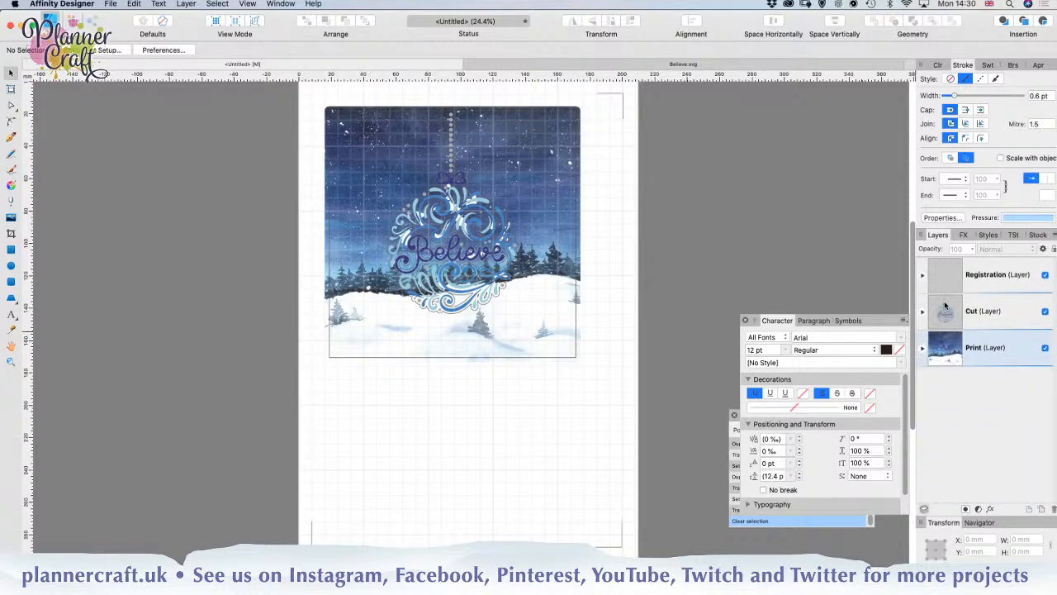
click(1046, 312)
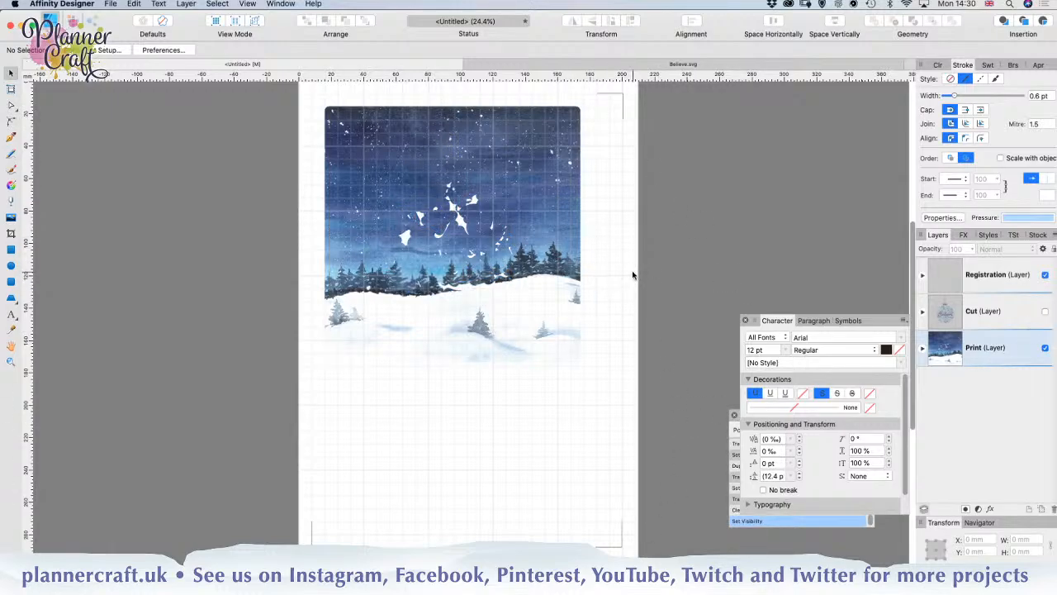
Step: Print one copy of the page with the Print and Registration layers on A4 paper at 100% scale
key(super+p)
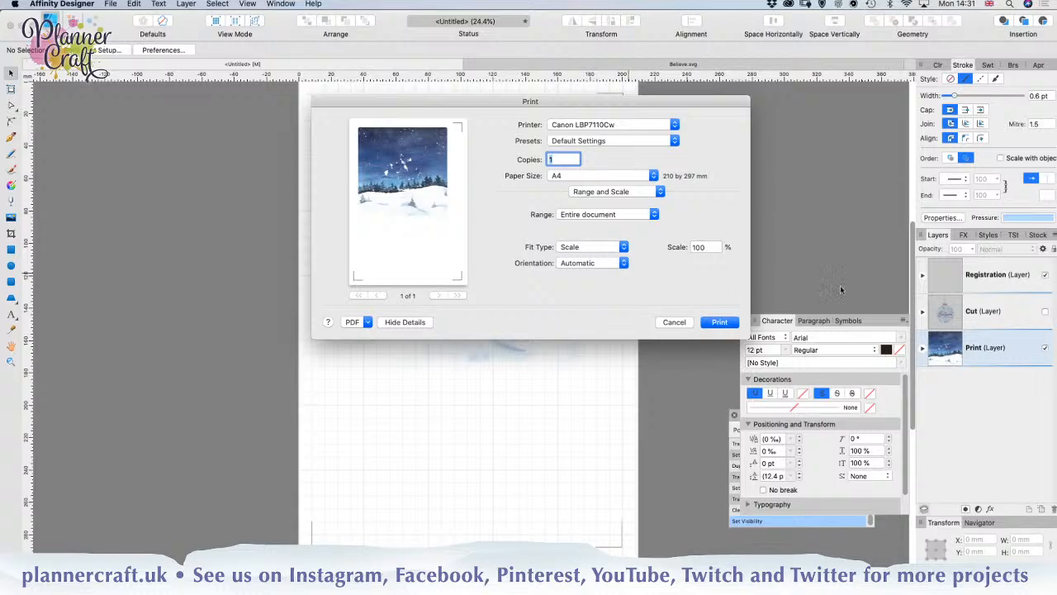
click(720, 322)
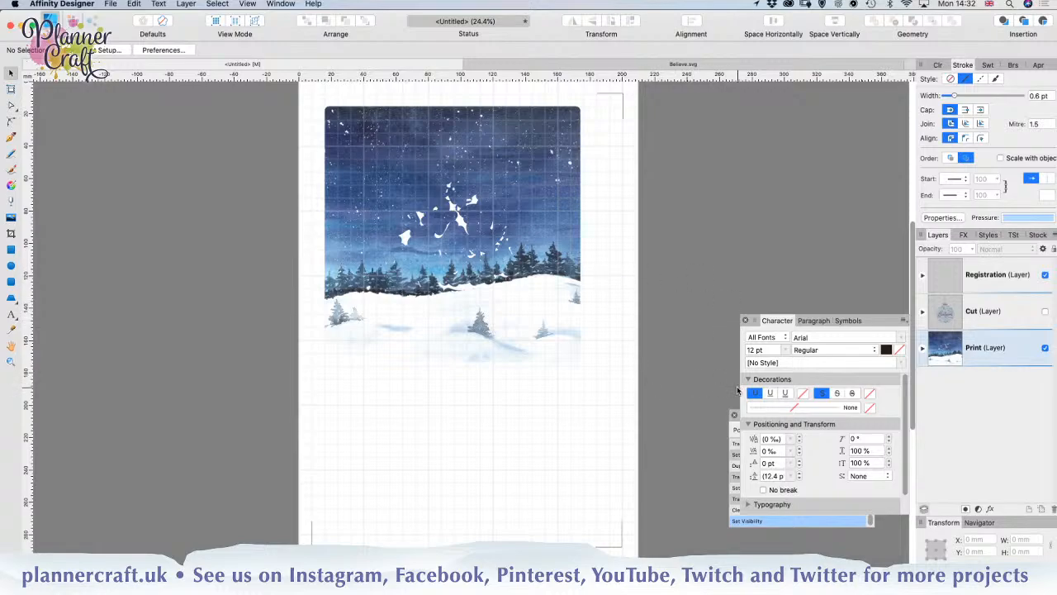
Step: Show the Cut layer instead of the Print layer and export the whole document as an SVG named Print Draw Foil Card
click(1045, 348)
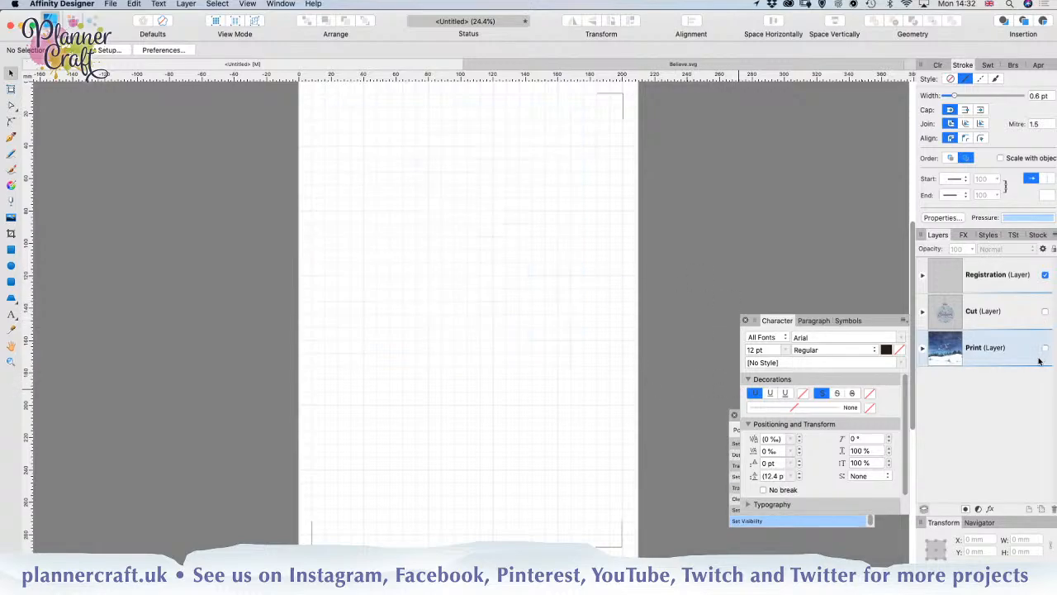
click(1045, 312)
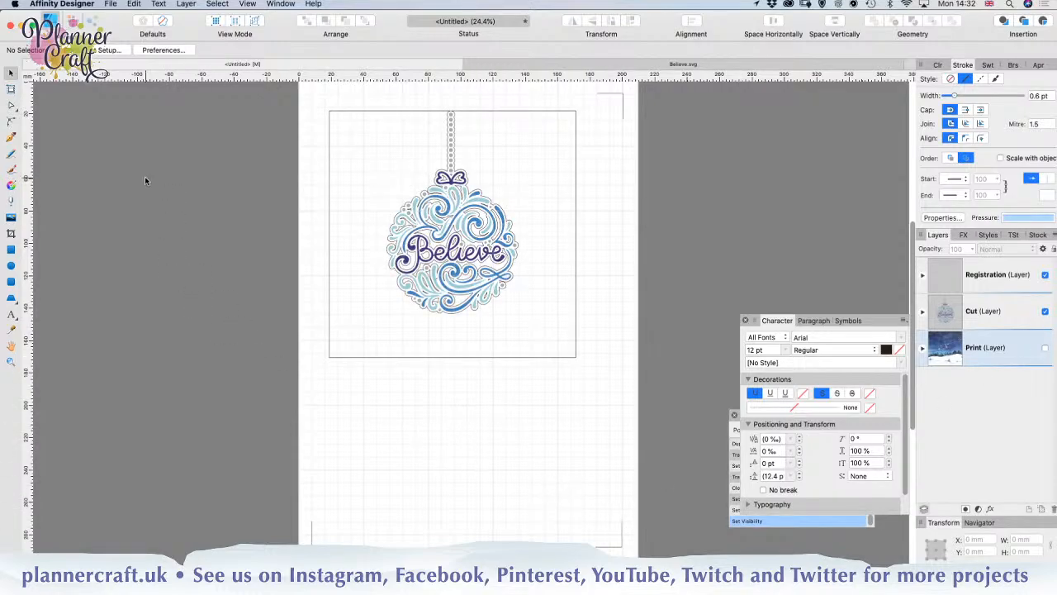
click(111, 4)
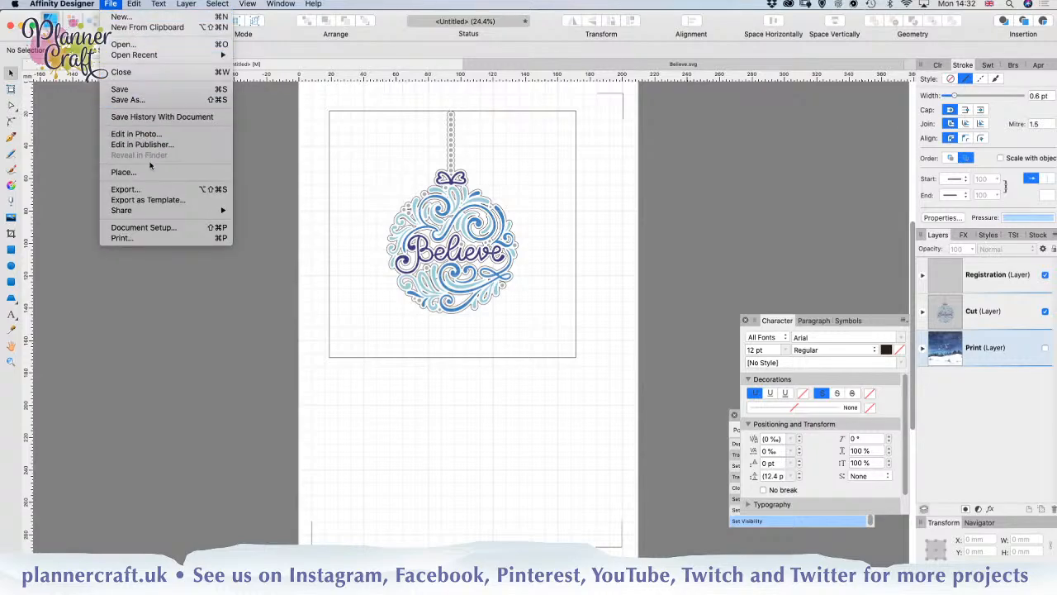
click(154, 193)
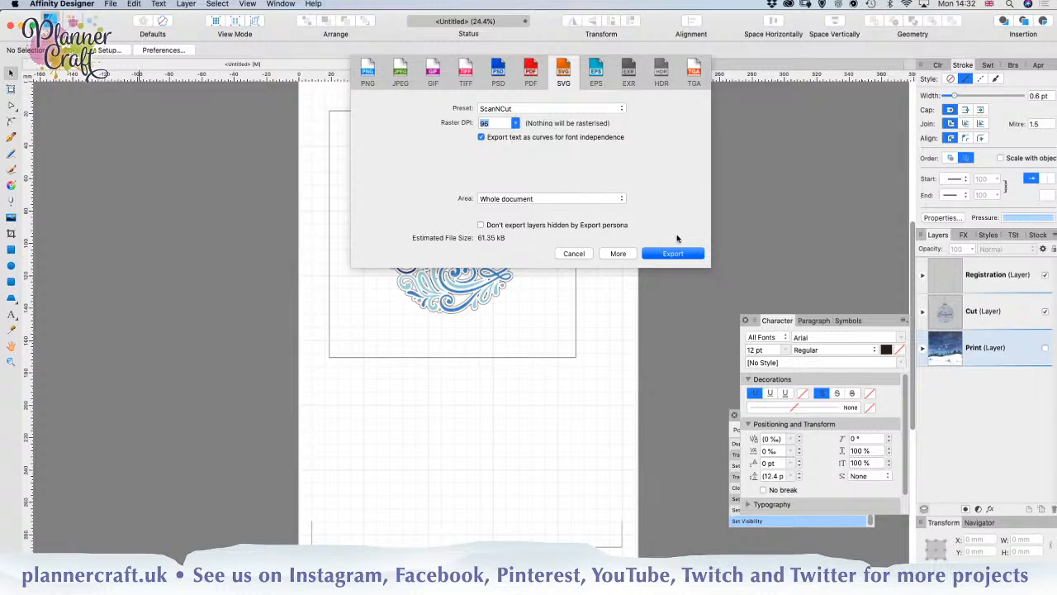
click(673, 256)
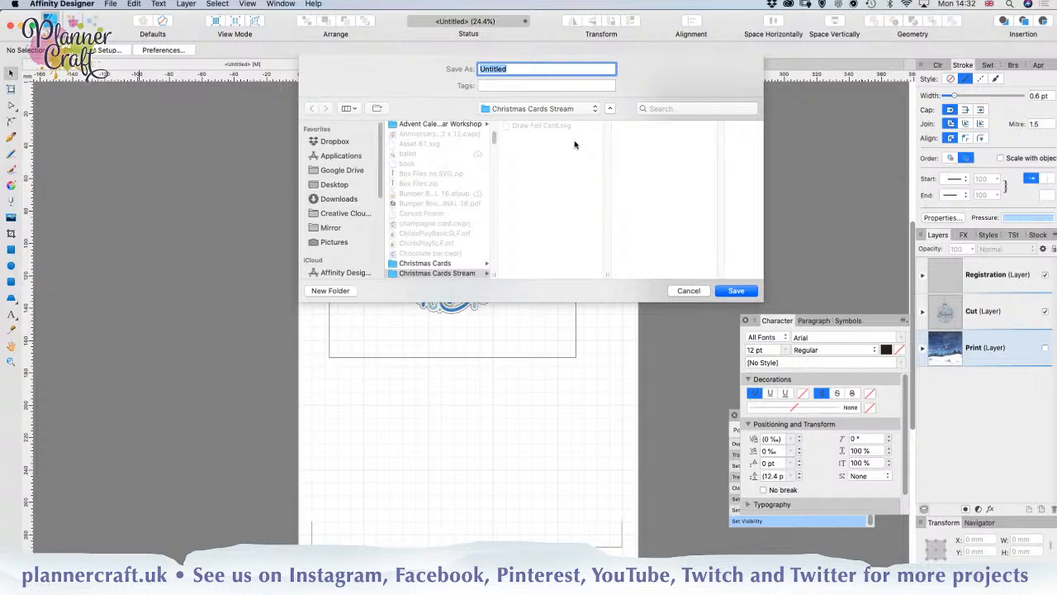
text(Print Draw Foil Card)
click(740, 291)
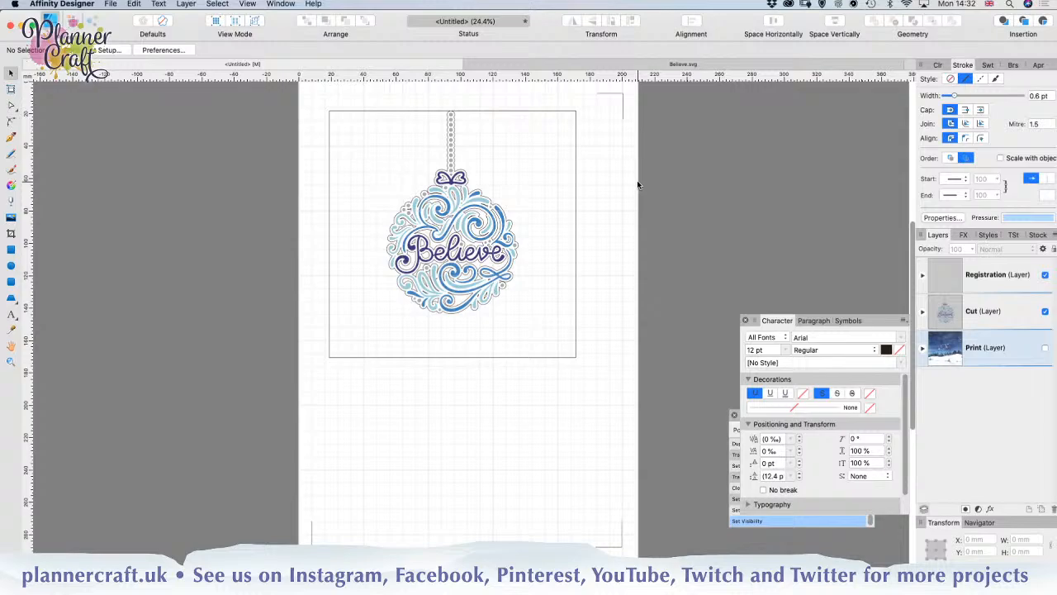
Step: Show the Print layer instead of the Cut layer and export the whole document as a PDF into the Christmas Cards Stream folder
click(1045, 311)
click(1045, 348)
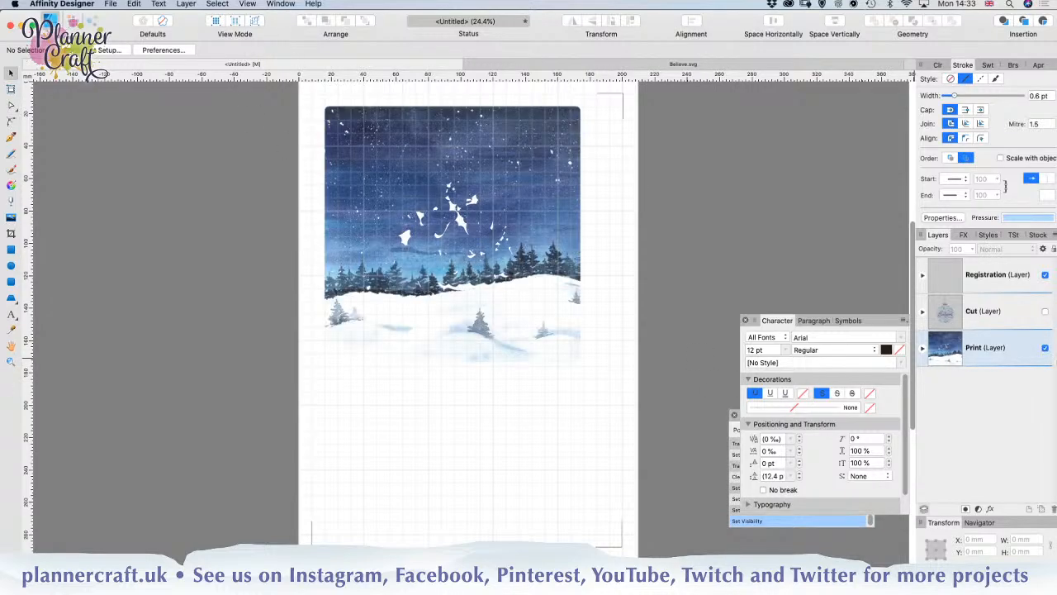
click(114, 4)
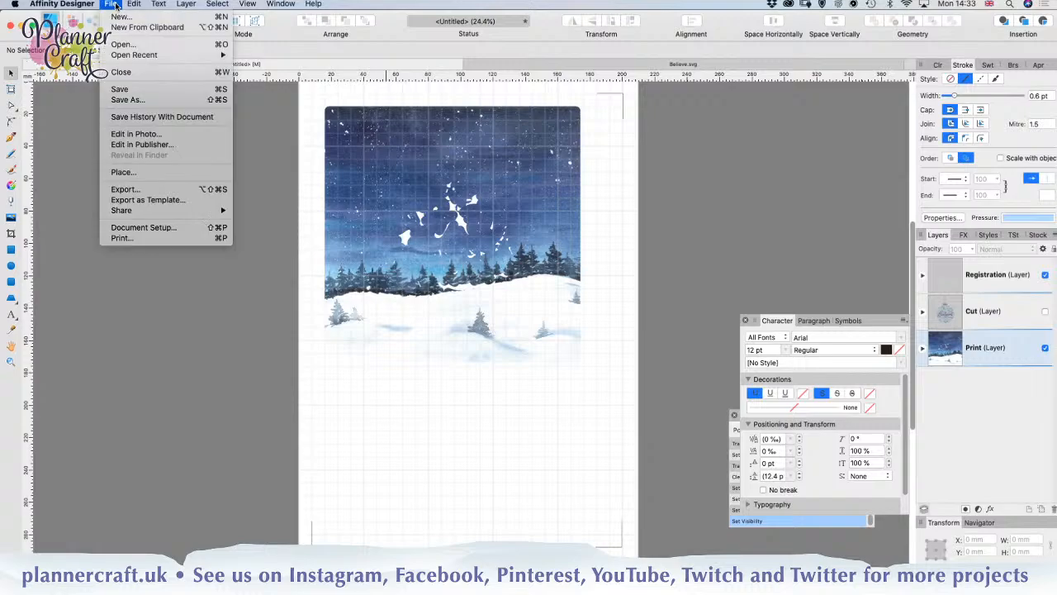
click(124, 189)
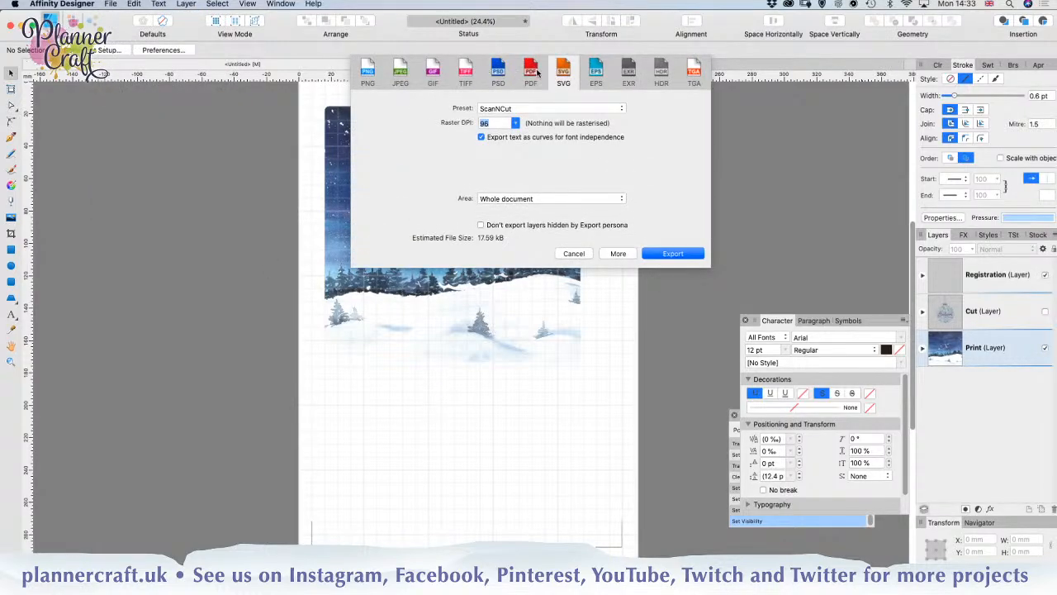
click(531, 79)
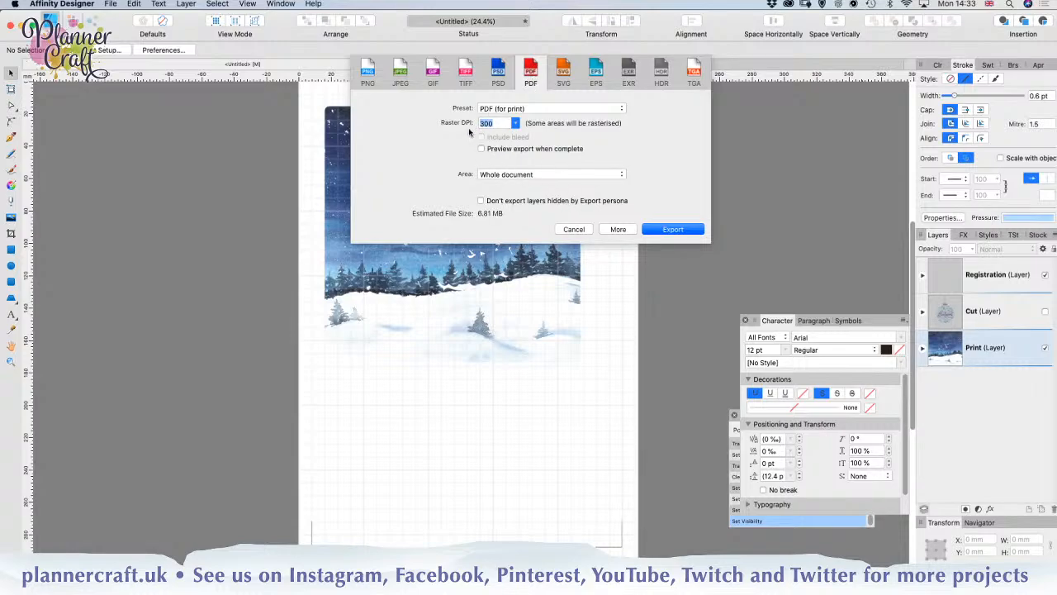
click(676, 230)
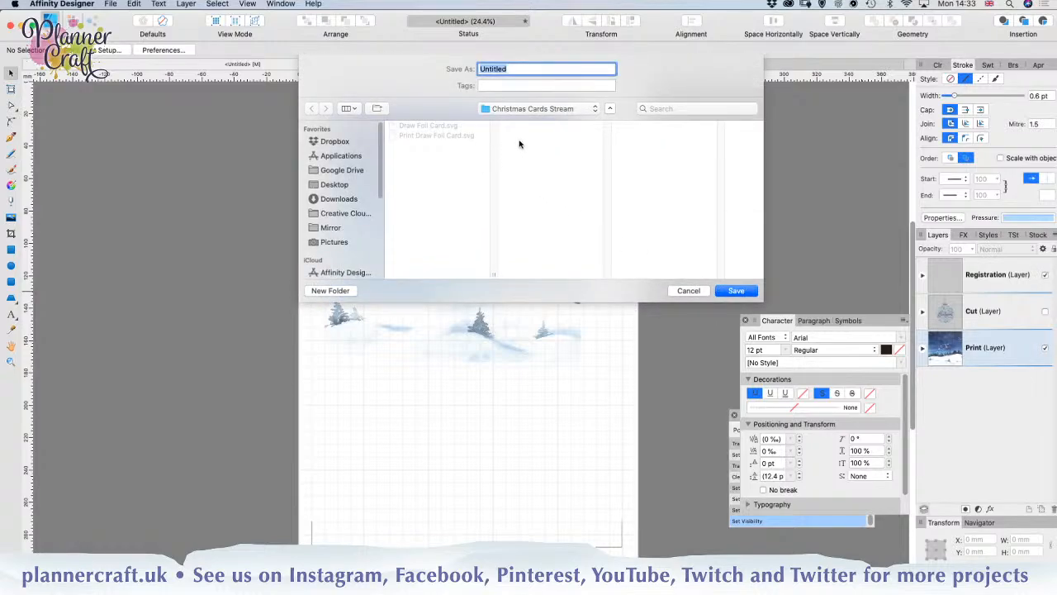
text(Print Draw Foil Car)
click(736, 292)
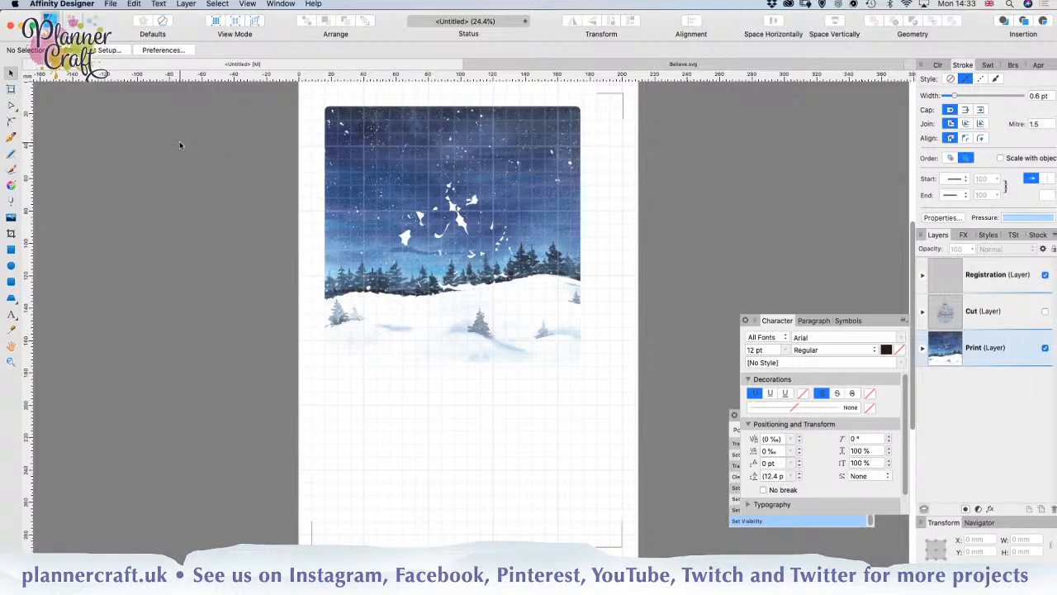
Step: Create a new 210 × 297 mm portrait document in millimetres at 300 DPI with the CMYK/8 colour format
key(super+n)
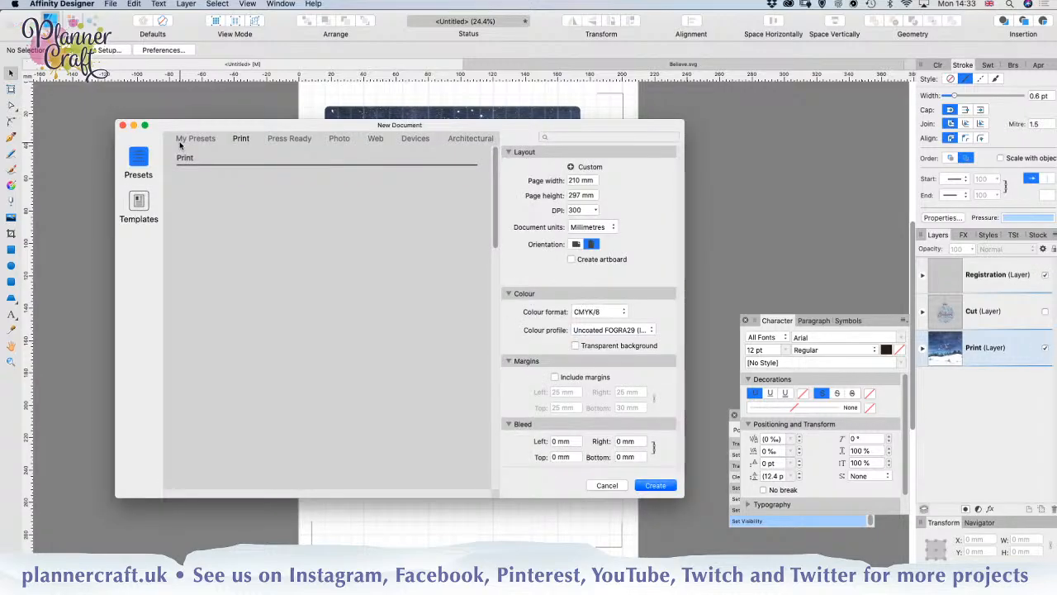
click(658, 486)
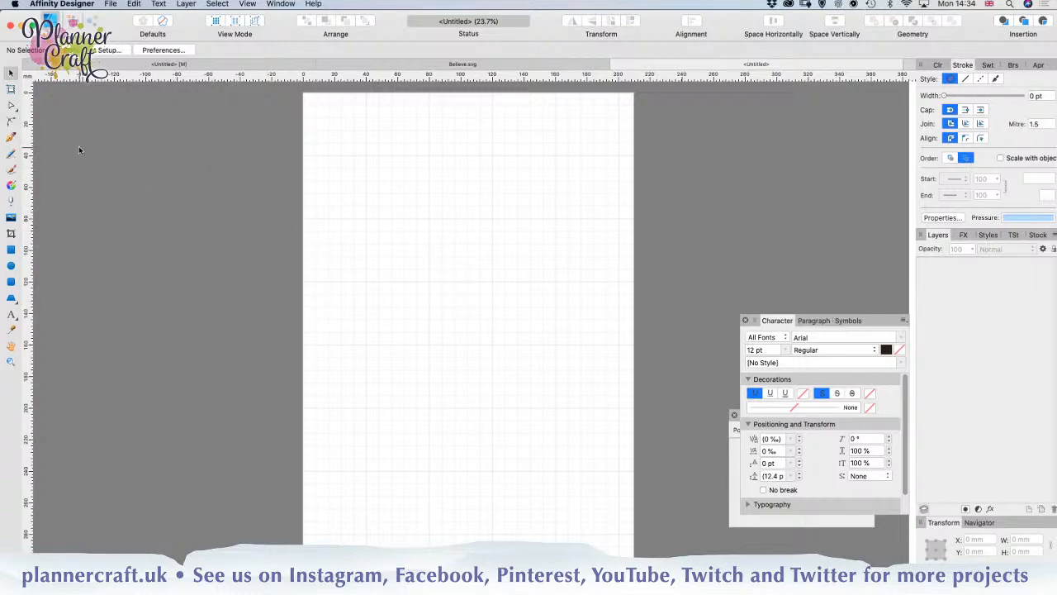
Step: Switch to Finder, browse the DesignBundles round ornament files and select Let it Snow.svg
mouse_move(495, 579)
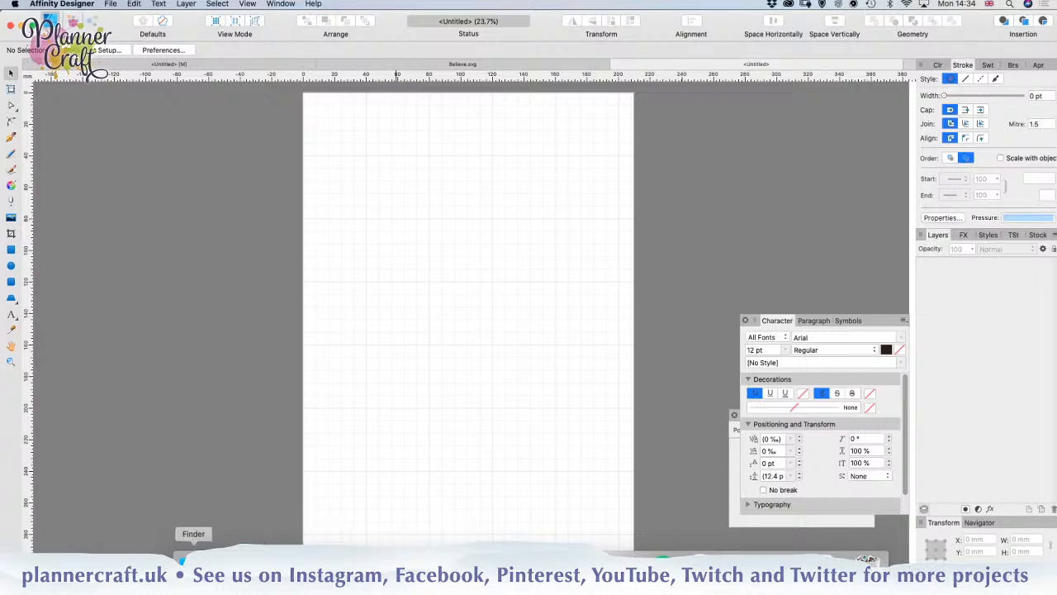
click(191, 566)
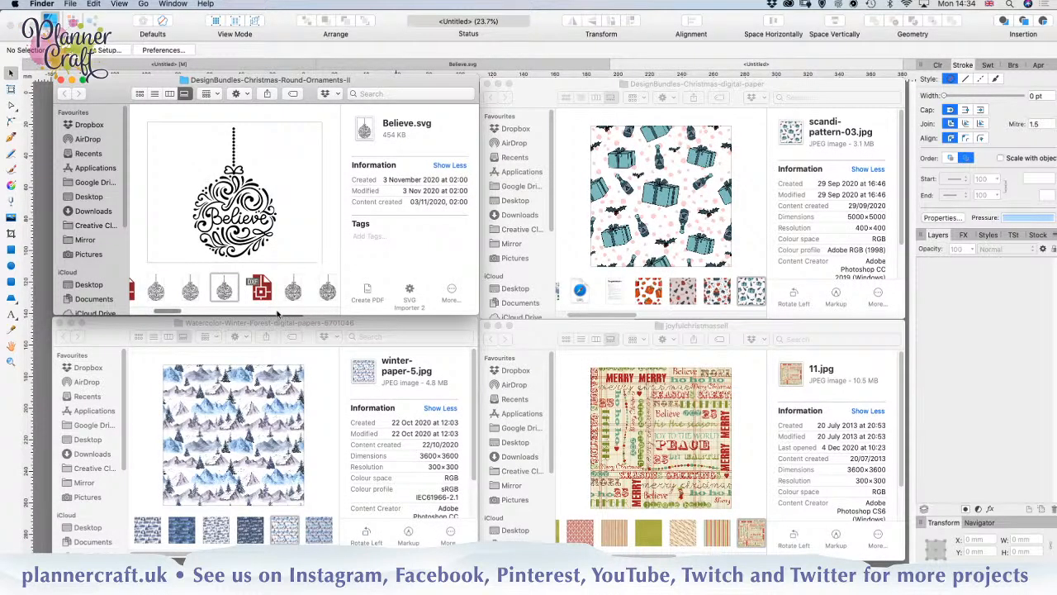
drag(160, 311, 239, 310)
click(253, 294)
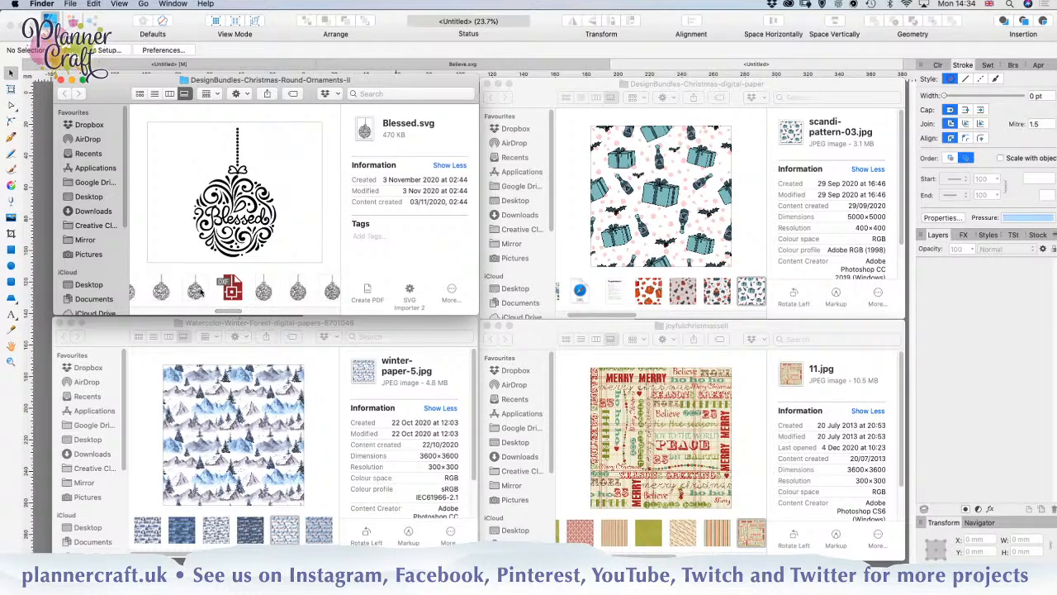
click(198, 291)
drag(233, 314, 241, 310)
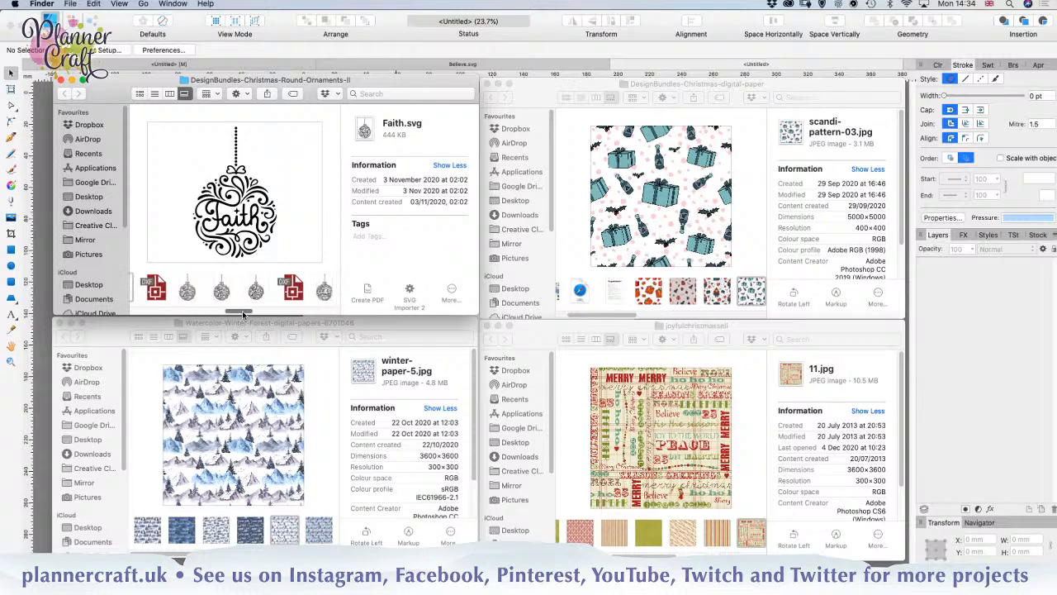
click(252, 289)
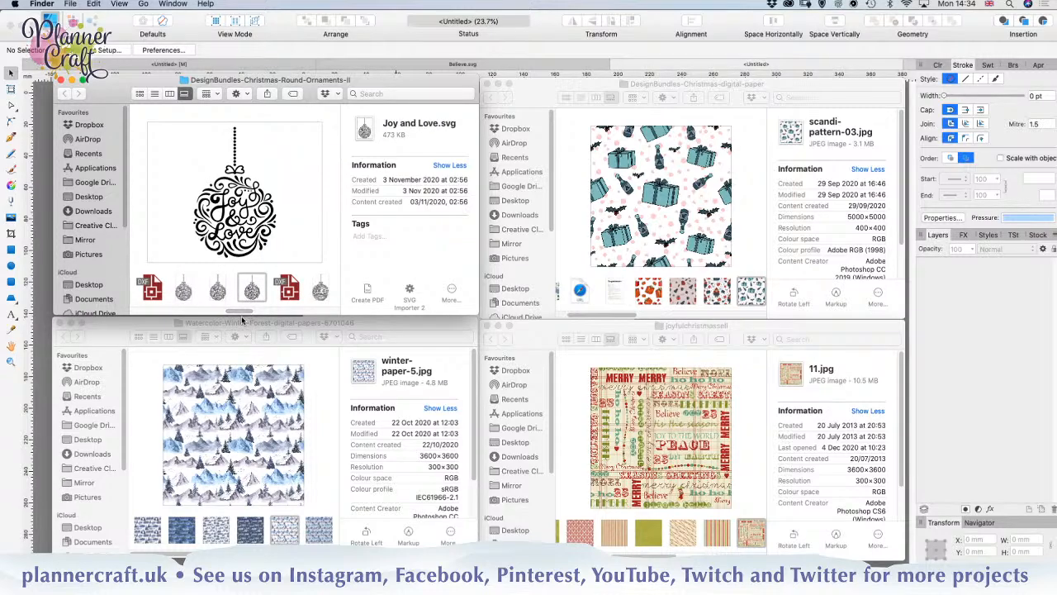
drag(243, 311, 260, 311)
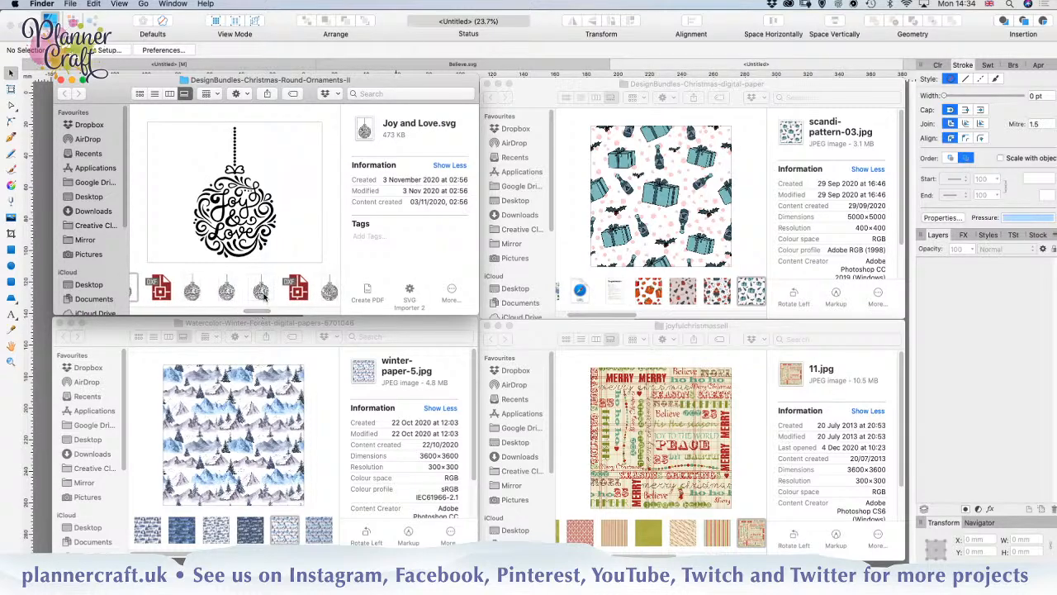
click(261, 294)
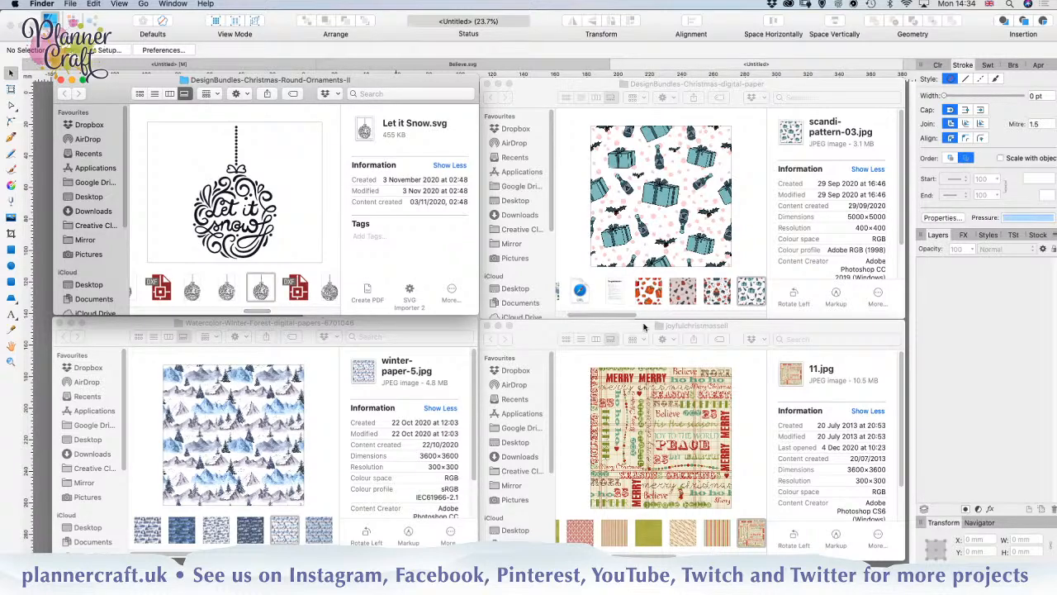
Step: Select scandi-pattern-06.jpg in the Christmas digital paper folder and open Let it Snow.svg in Affinity Designer
drag(625, 315, 682, 314)
click(693, 297)
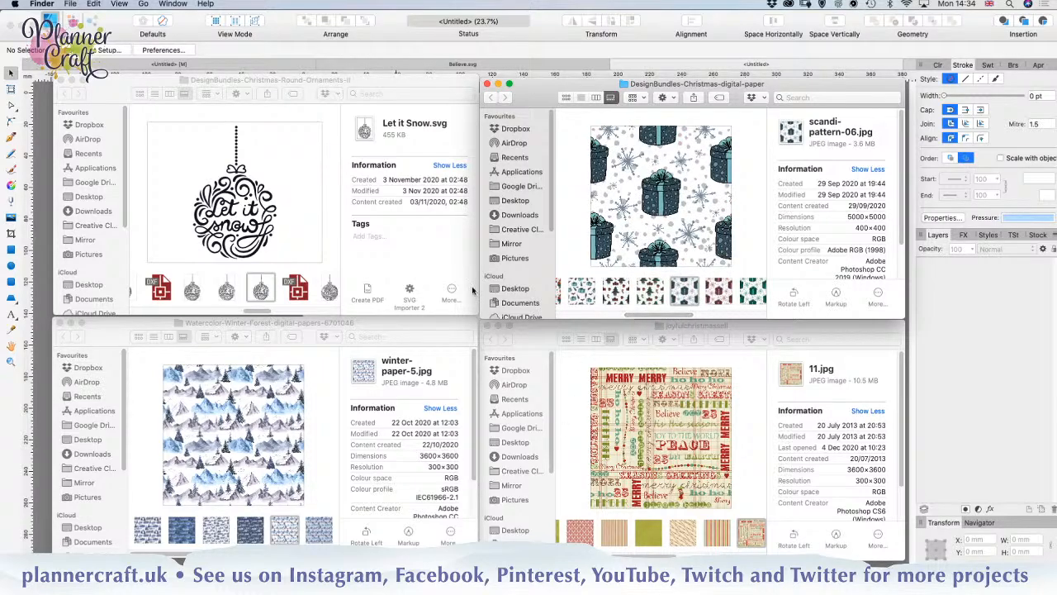
drag(260, 290, 46, 277)
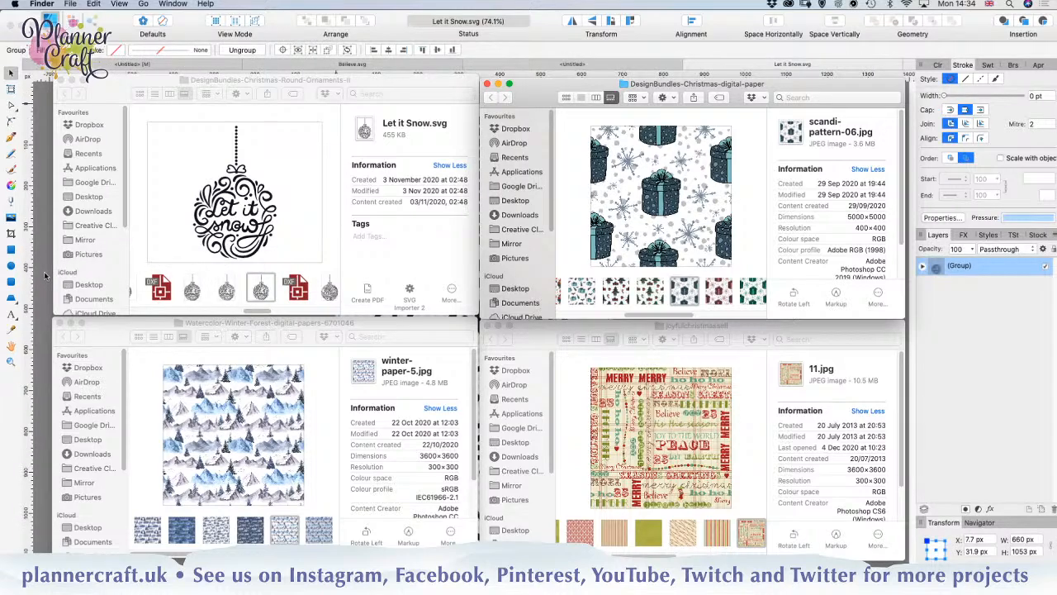
click(45, 276)
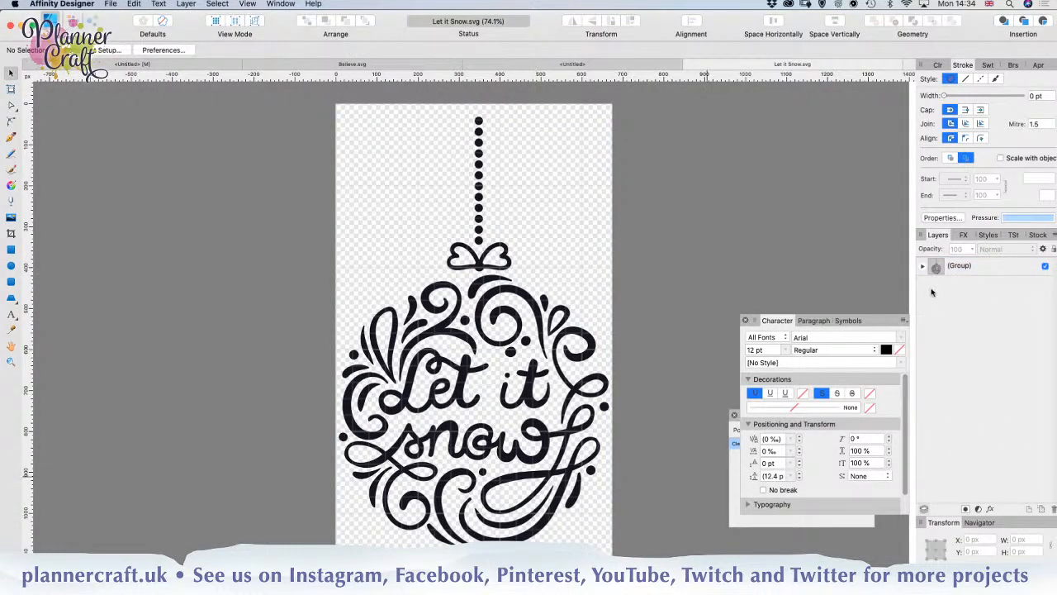
Step: Copy the innermost Let it Snow ornament group into the new blank document
click(923, 267)
click(929, 285)
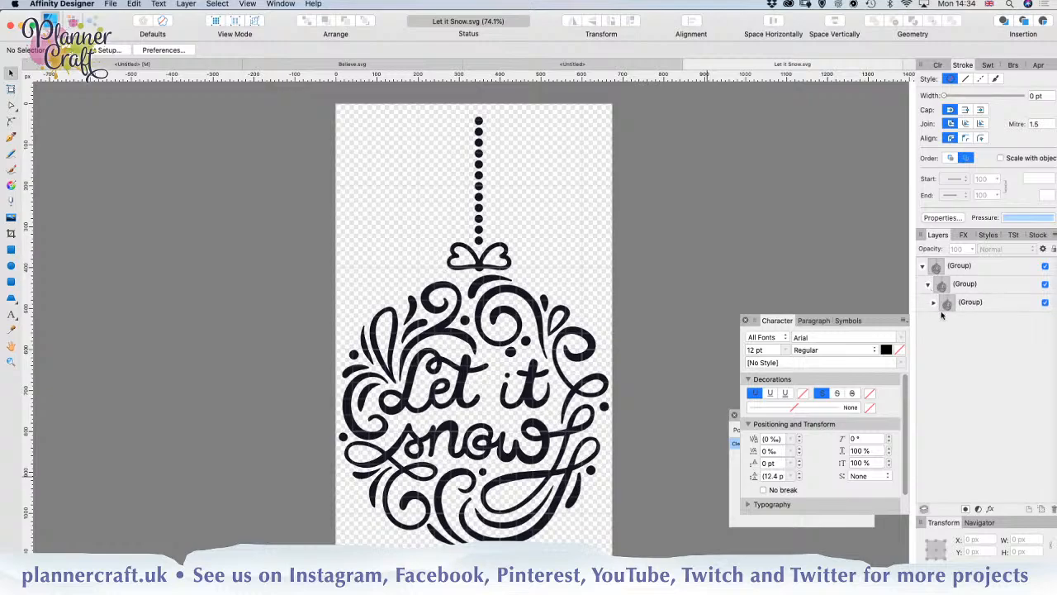
click(933, 303)
click(979, 304)
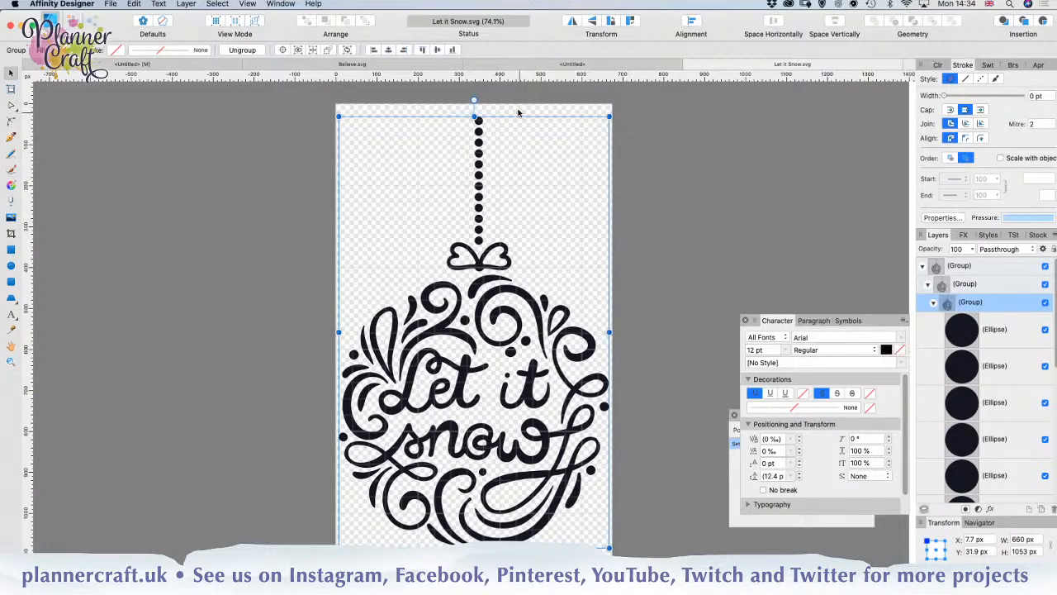
click(591, 66)
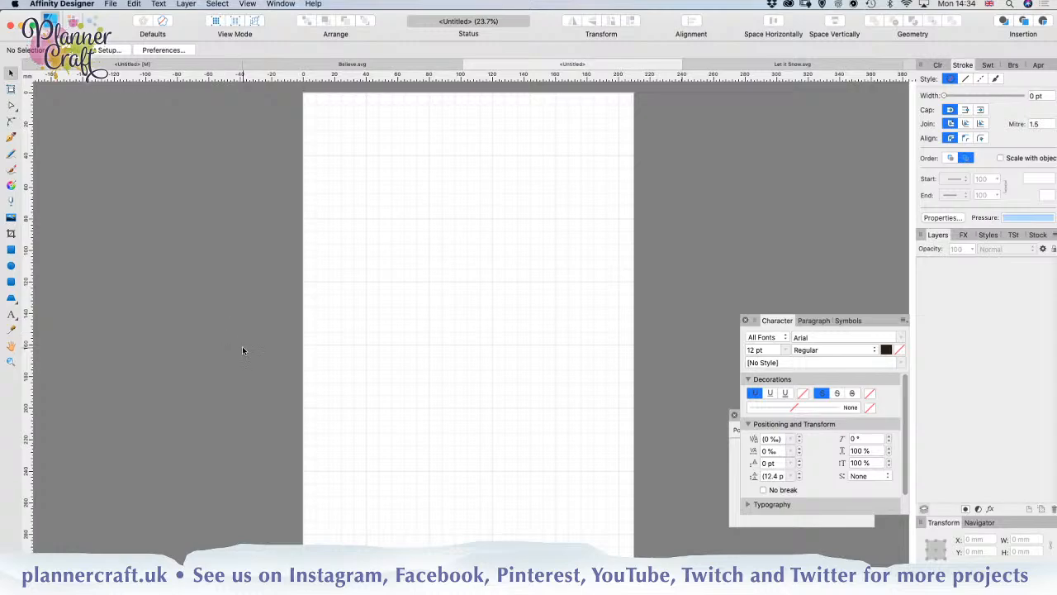
key(super+v)
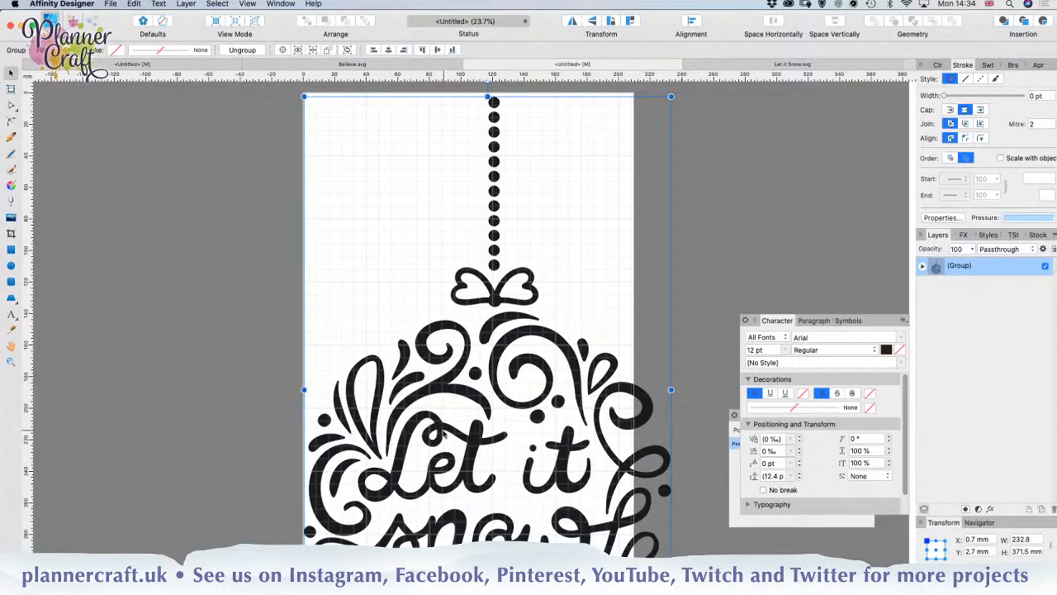
Step: Scale the pasted ornament down to about 88 mm wide, move it near the middle of the page's upper half, and deselect it
scroll(627, 487, down, 3)
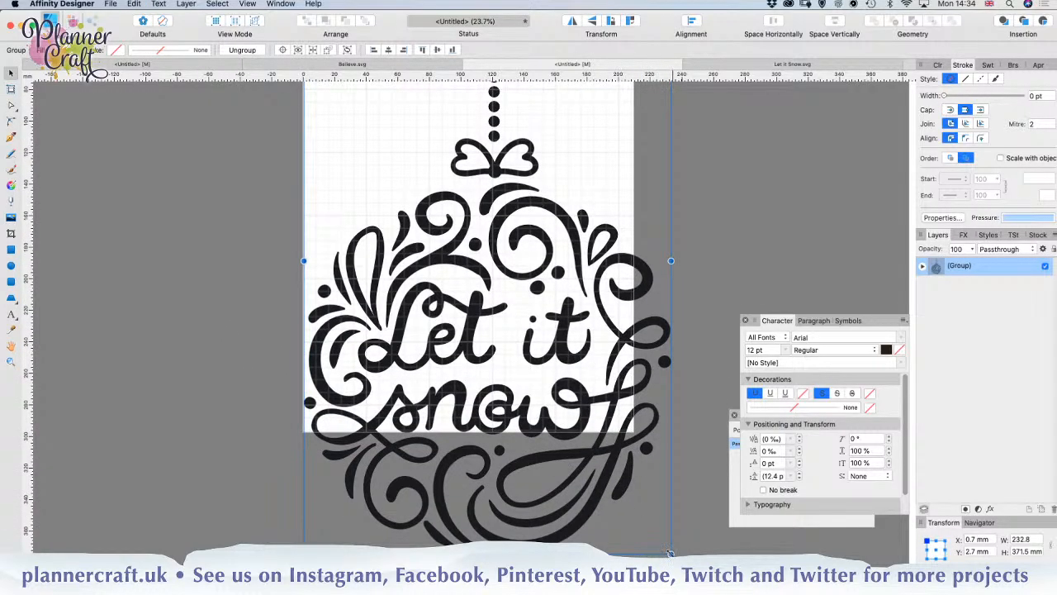
drag(670, 552, 472, 223)
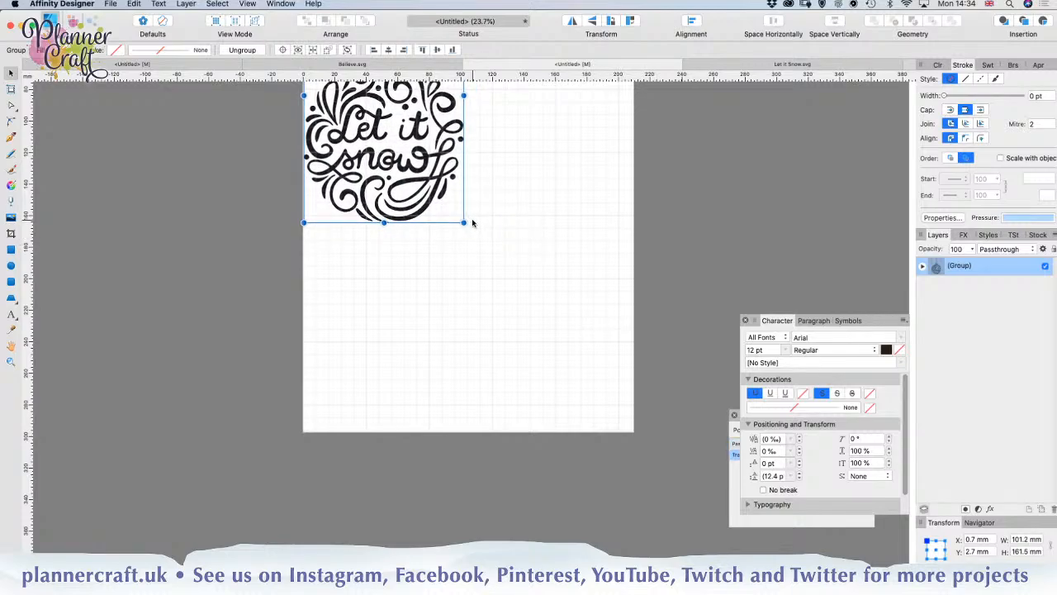
scroll(476, 248, up, 4)
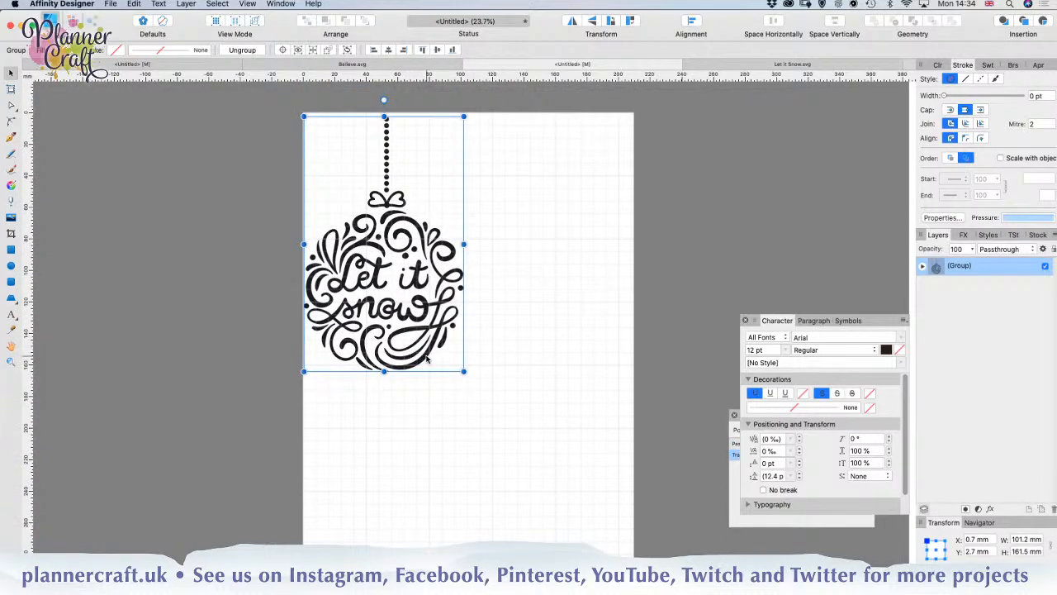
drag(426, 358, 538, 368)
click(501, 498)
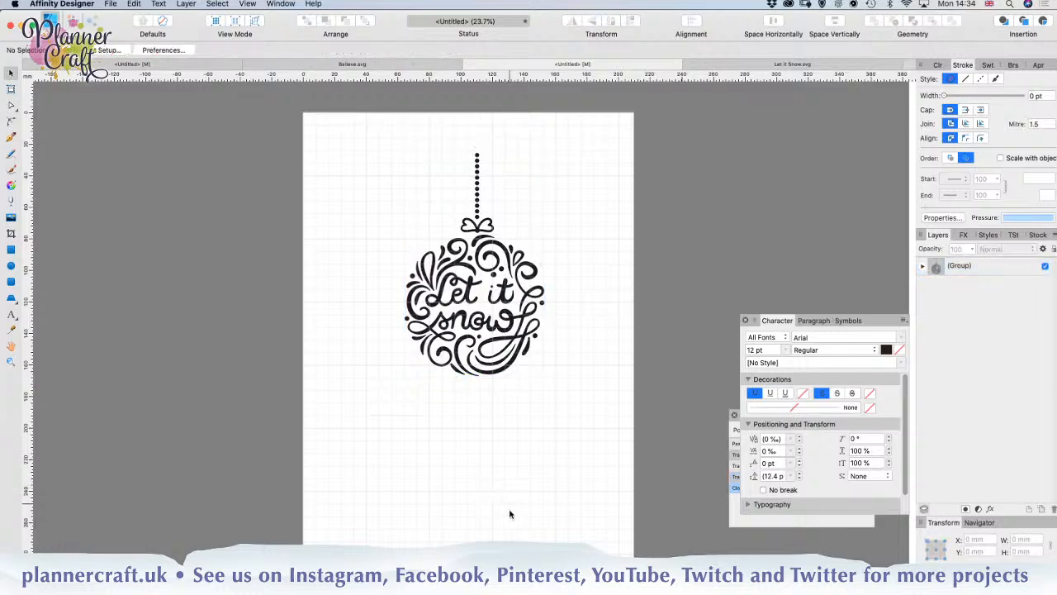
Step: Draw a rectangle about 193 × 108 mm on the lower page and move it up to overlap the ornament
click(12, 251)
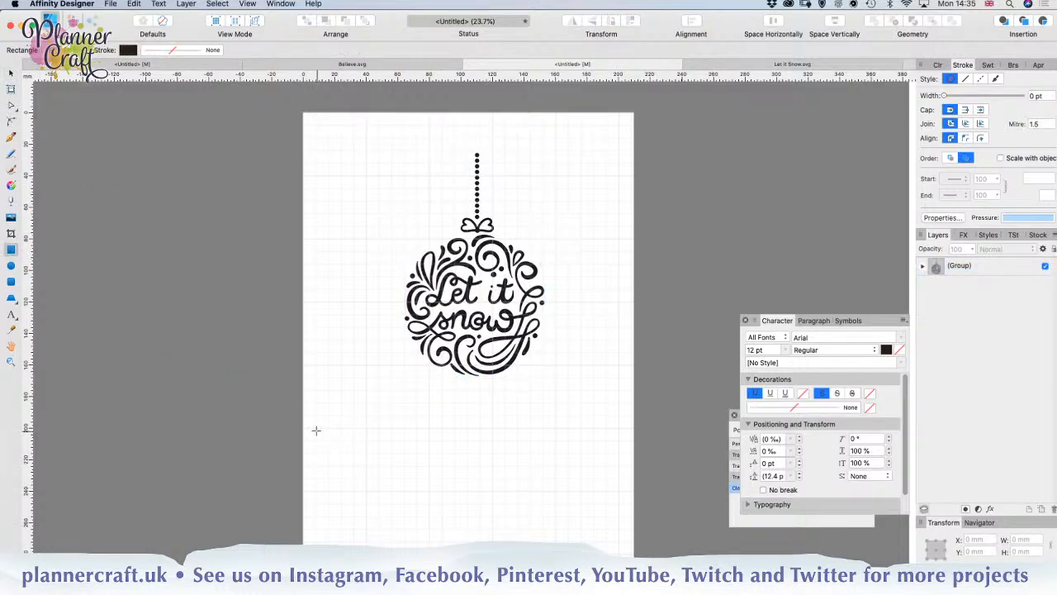
drag(317, 428, 620, 539)
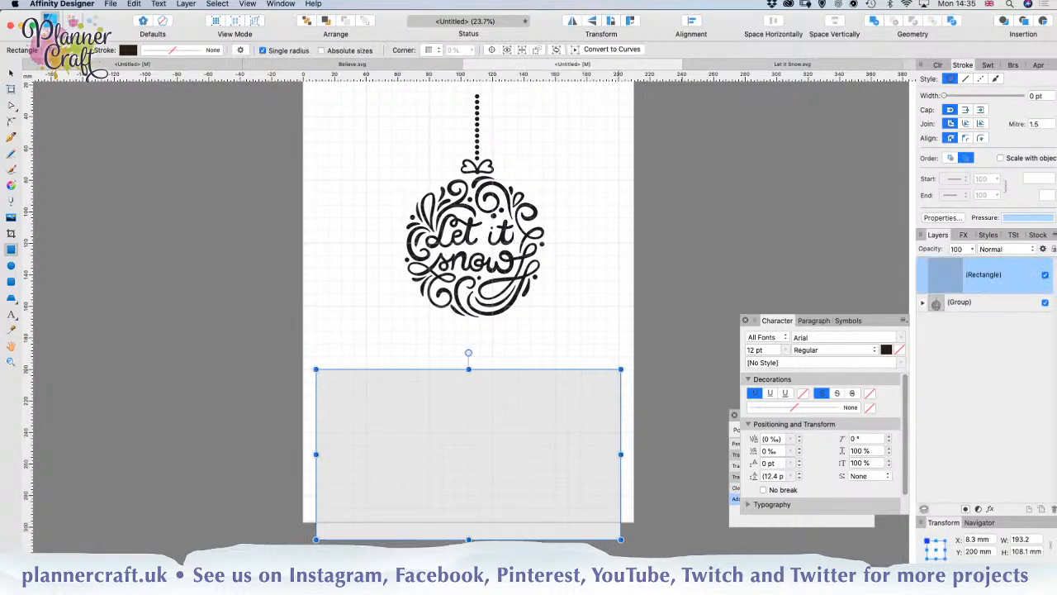
click(13, 75)
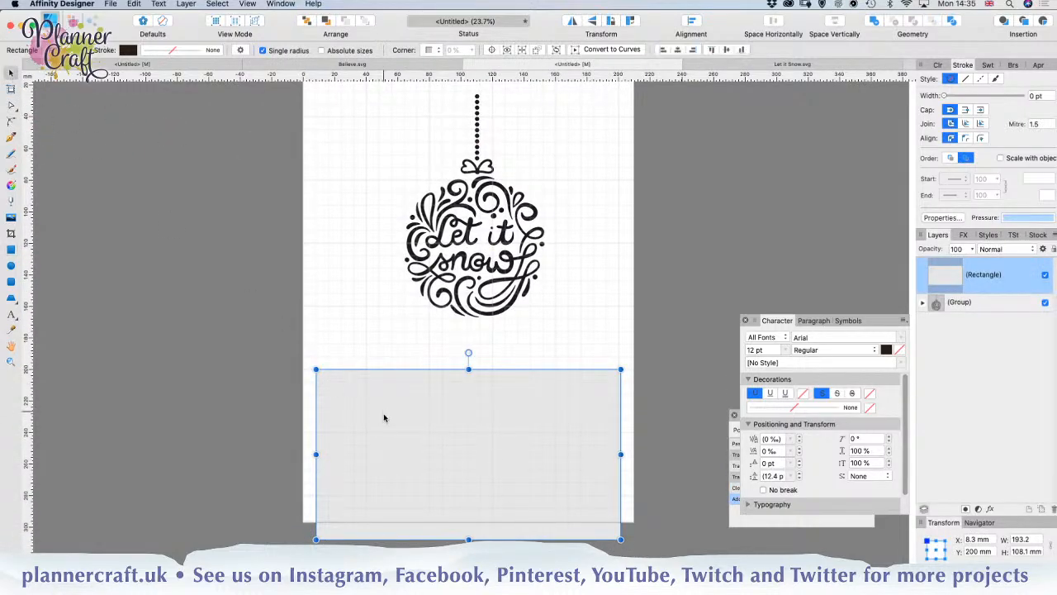
drag(379, 445, 382, 331)
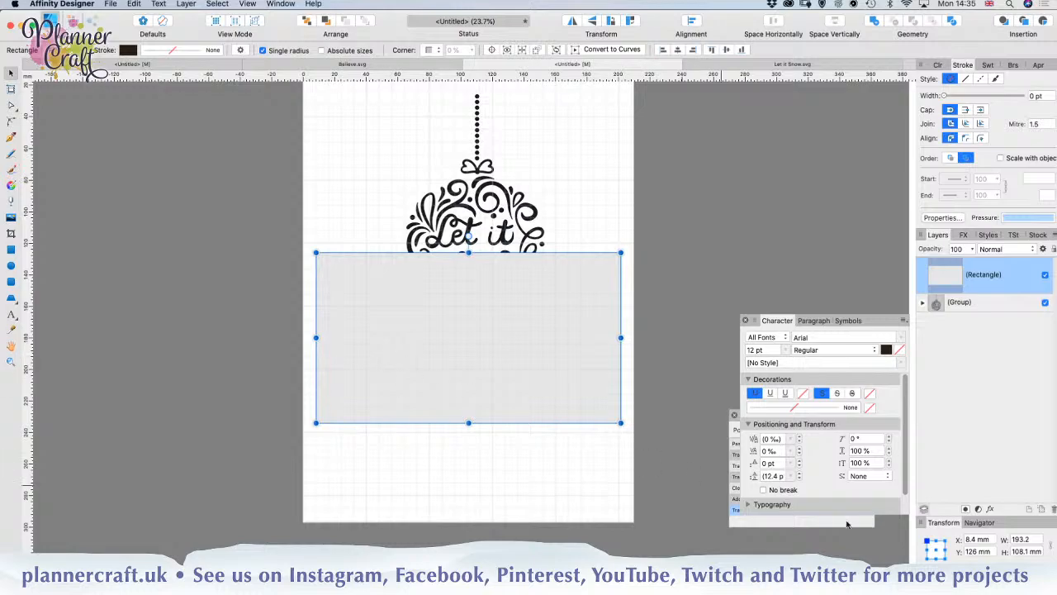
Step: Set the rectangle's width to 5 in and its height to 7 in
click(1037, 541)
triple_click(1029, 539)
text(5in)
key(Tab)
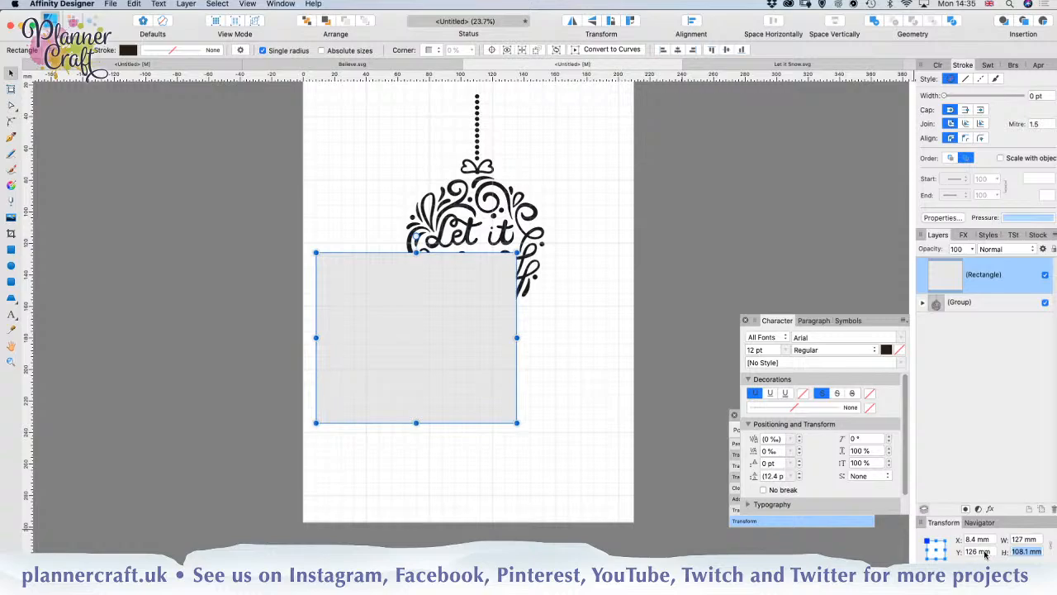
text(7in)
key(Return)
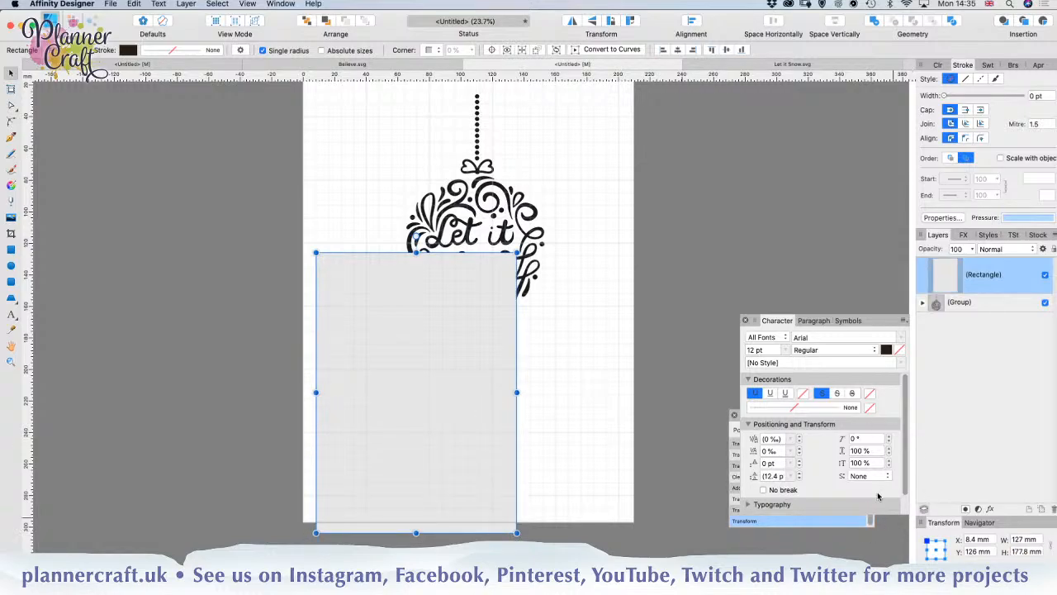
Step: Move the rectangle over the ornament, centred horizontally on the page and about 17 mm below its upper edge
drag(439, 446, 477, 276)
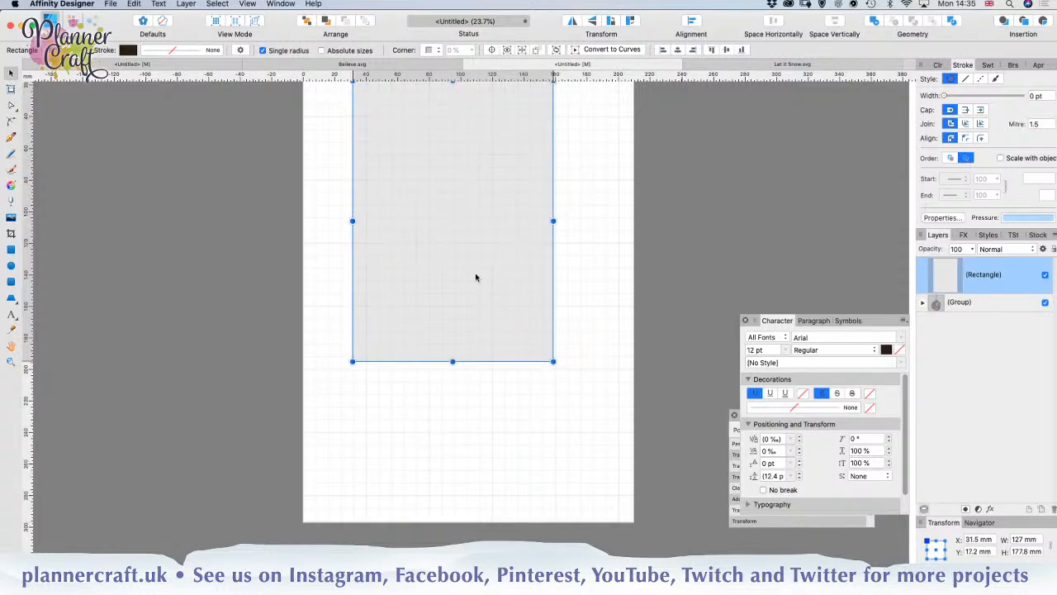
scroll(522, 369, up, 2)
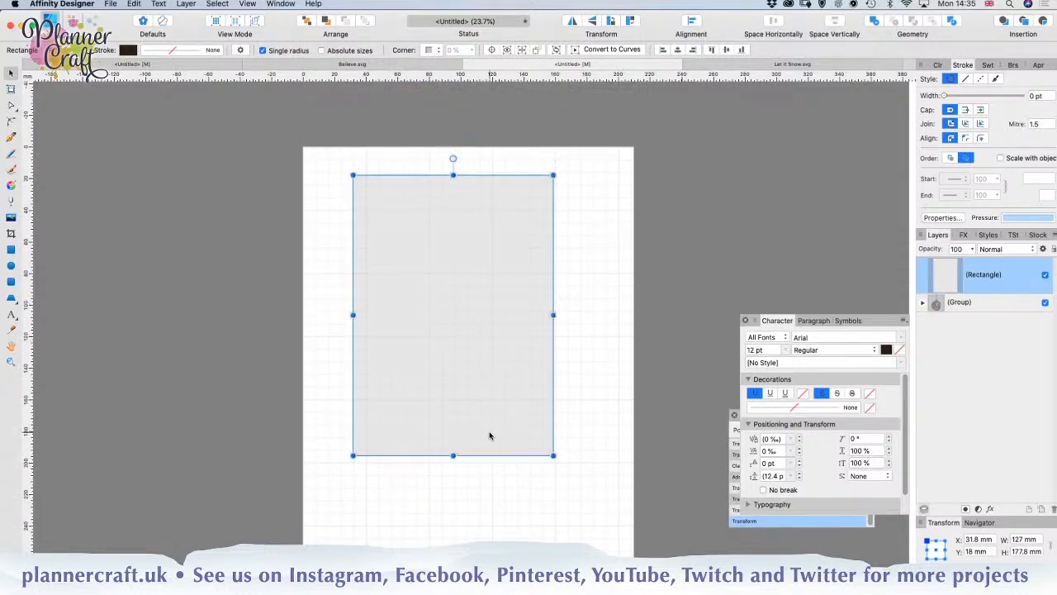
mouse_move(488, 432)
mouse_down()
mouse_move(632, 439)
mouse_move(500, 431)
mouse_up()
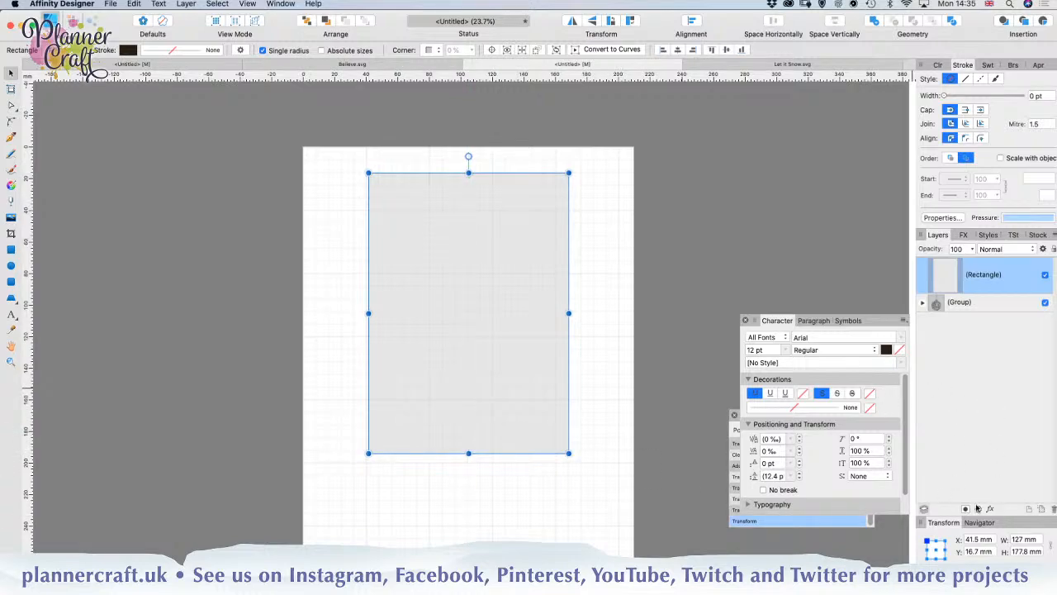
Step: Replace the rectangle's fill with a solid 0.2 pt outline, place it behind the ornament group and deselect it
click(80, 50)
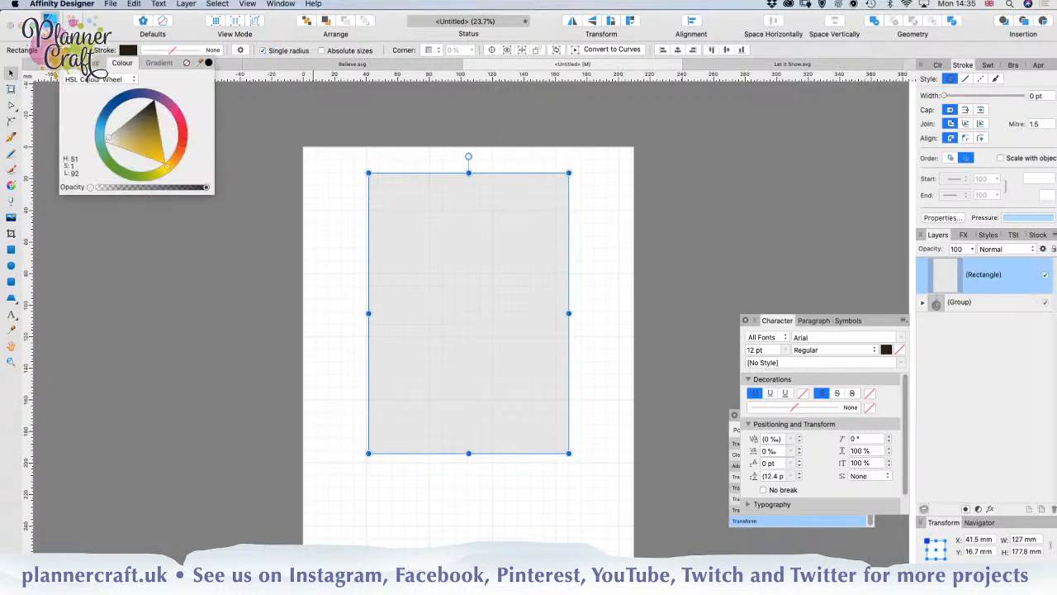
click(187, 64)
click(176, 51)
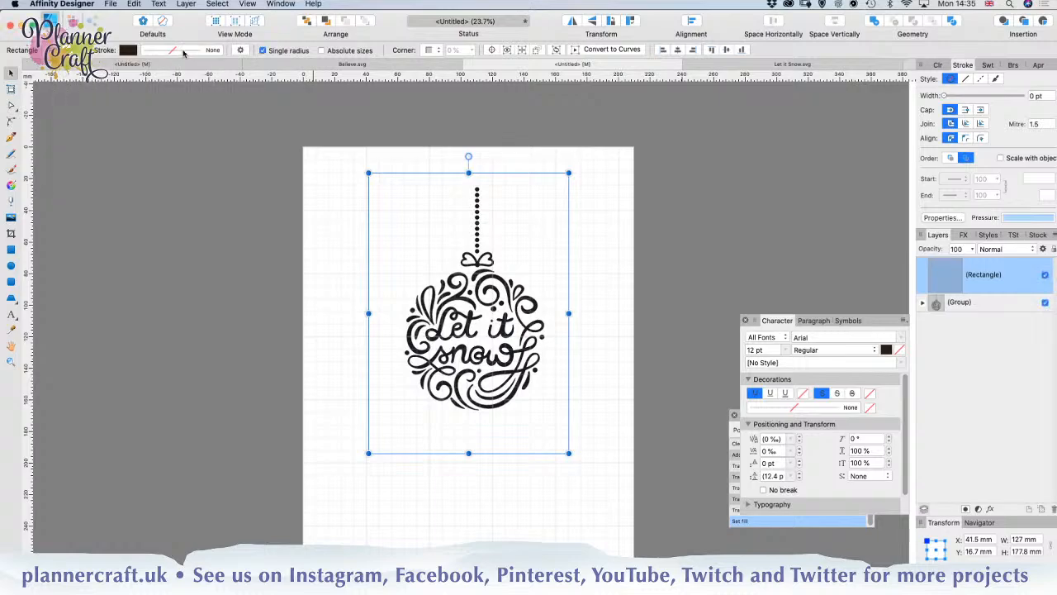
click(163, 67)
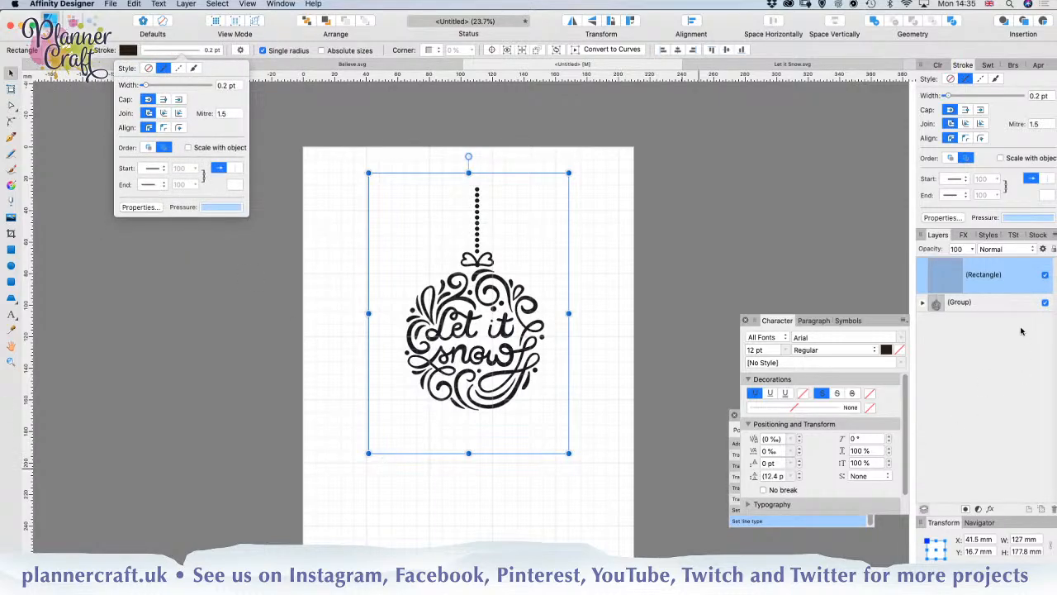
drag(972, 286, 982, 331)
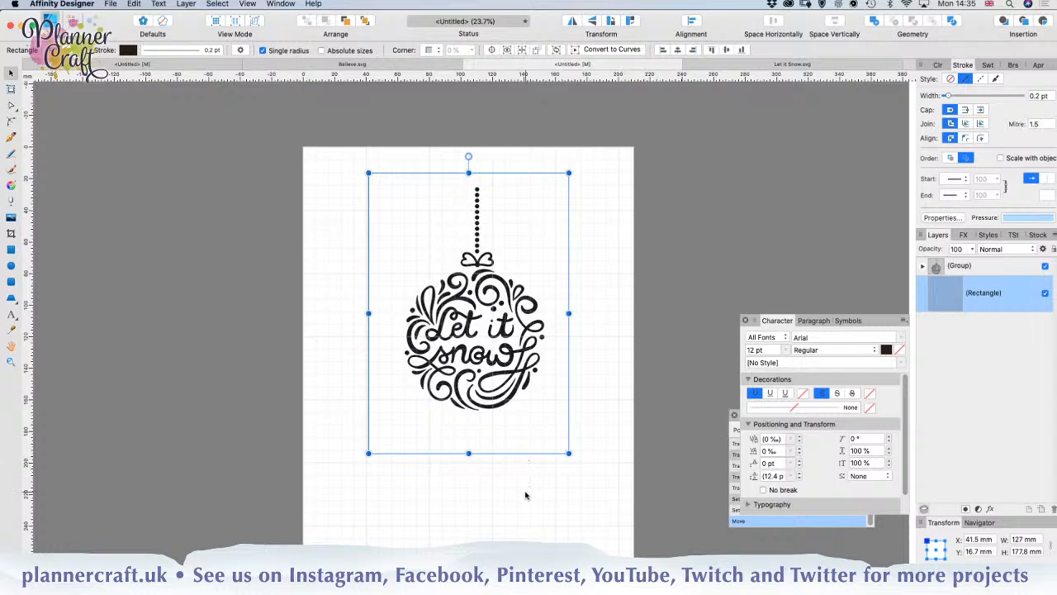
click(648, 399)
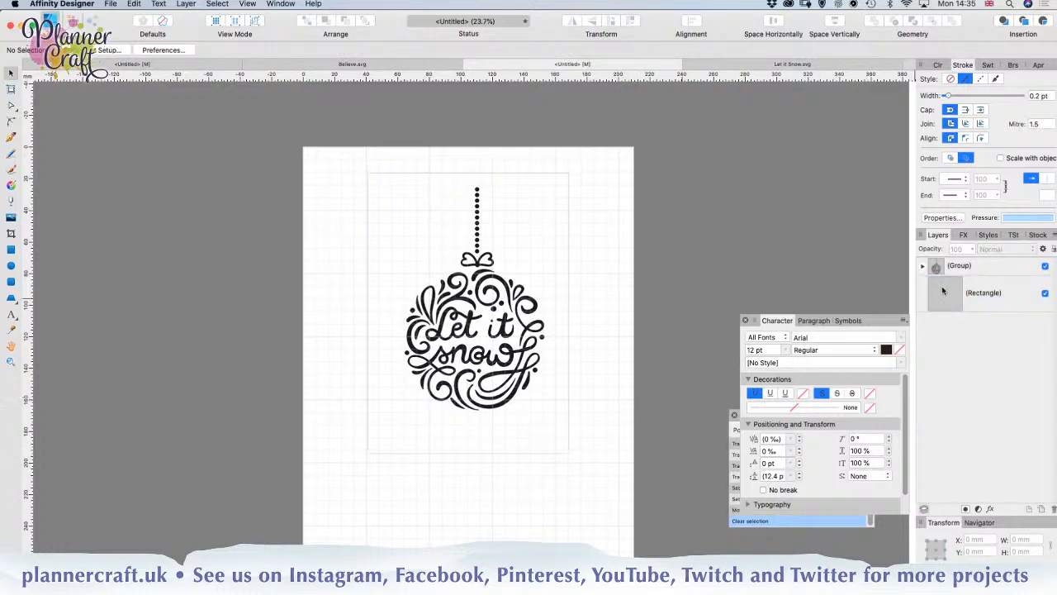
Step: Scale the ornament group down to about 70 mm wide and centre it horizontally within the rectangle
click(986, 270)
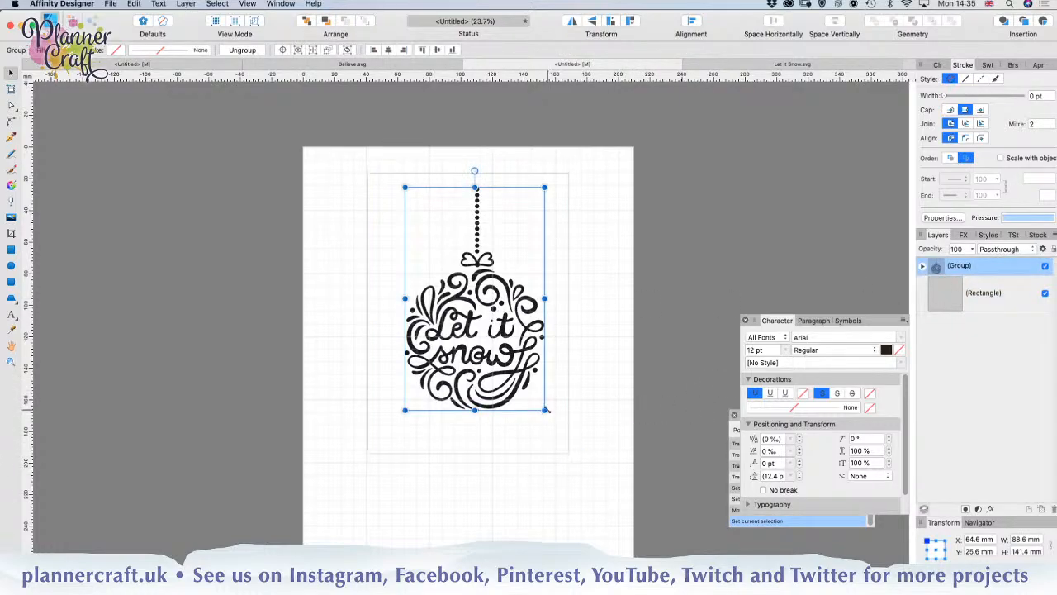
drag(546, 409, 486, 368)
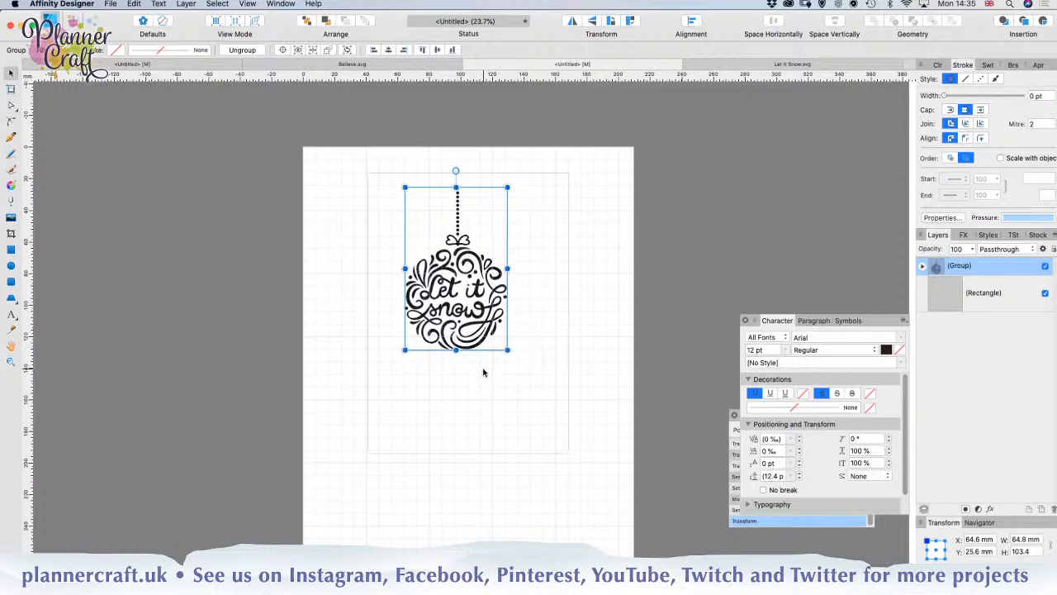
drag(472, 327, 487, 347)
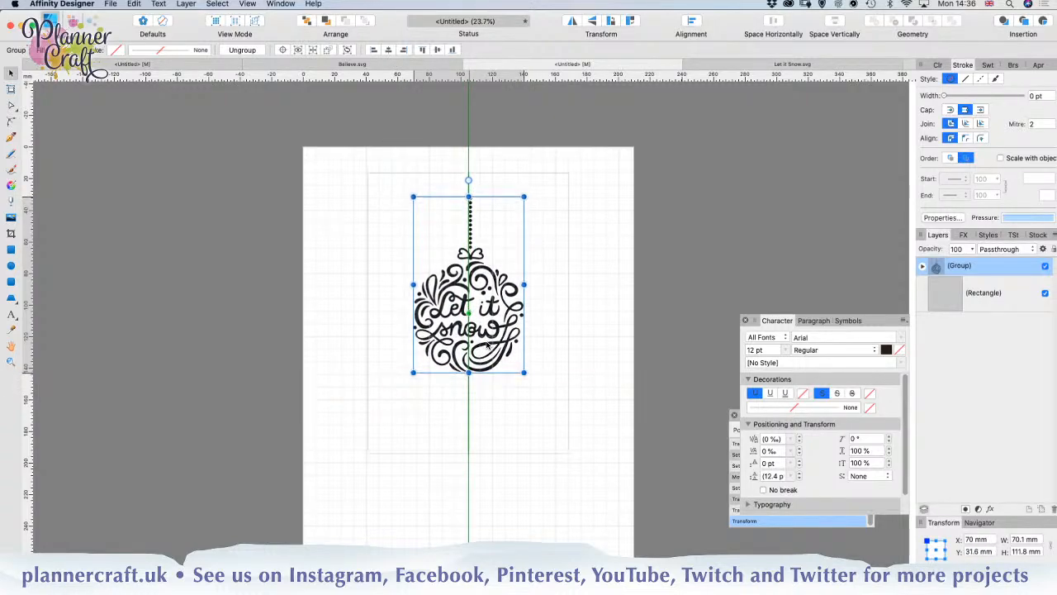
click(552, 366)
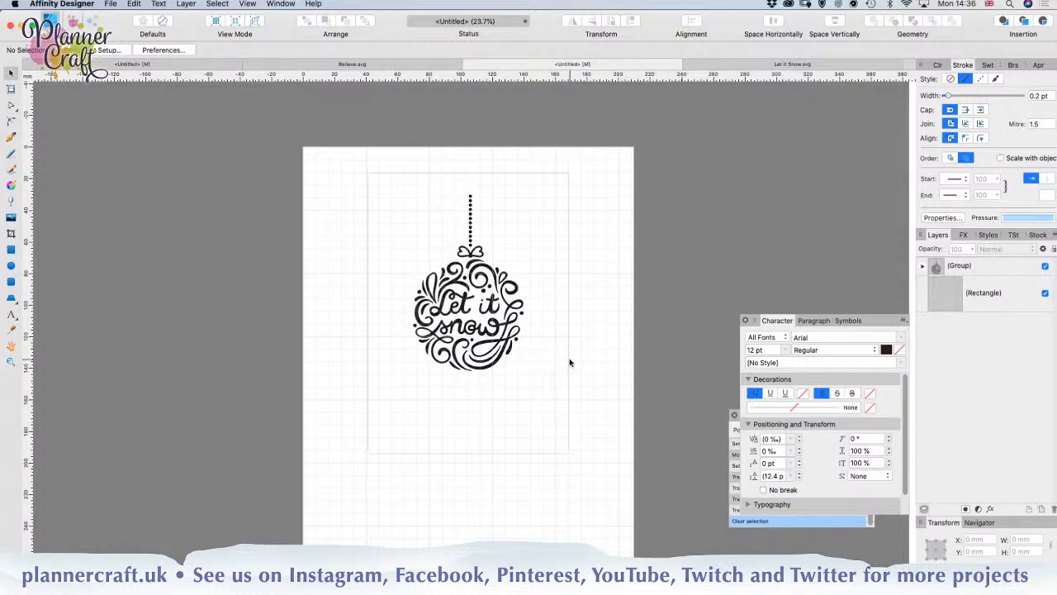
Step: Shift the rectangle down slightly around the ornament to about 18 mm below the page's upper edge and reselect it
click(566, 361)
drag(563, 362, 563, 361)
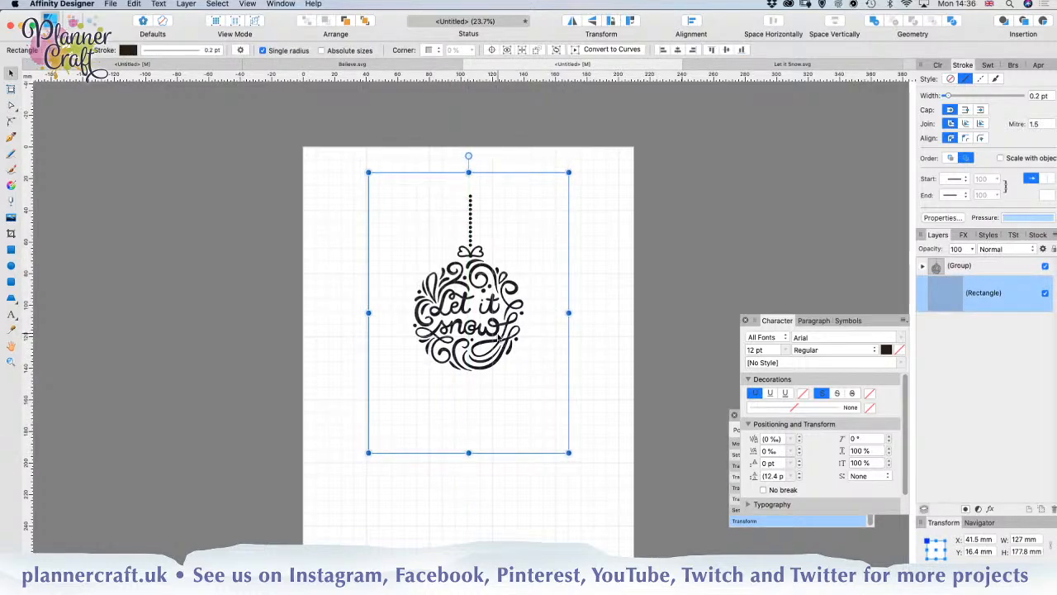
drag(499, 337, 499, 340)
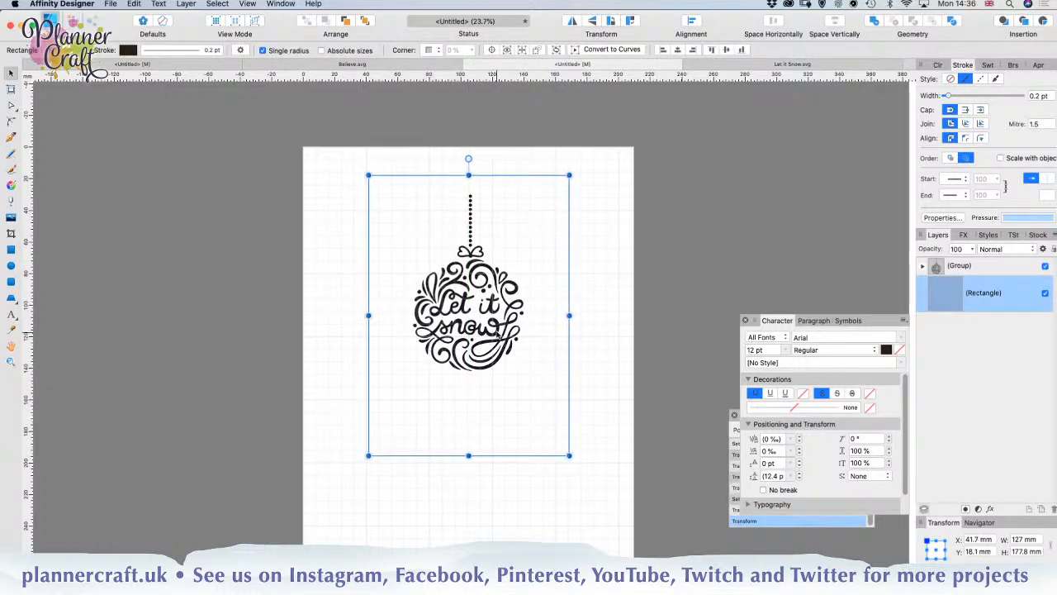
click(591, 388)
click(568, 436)
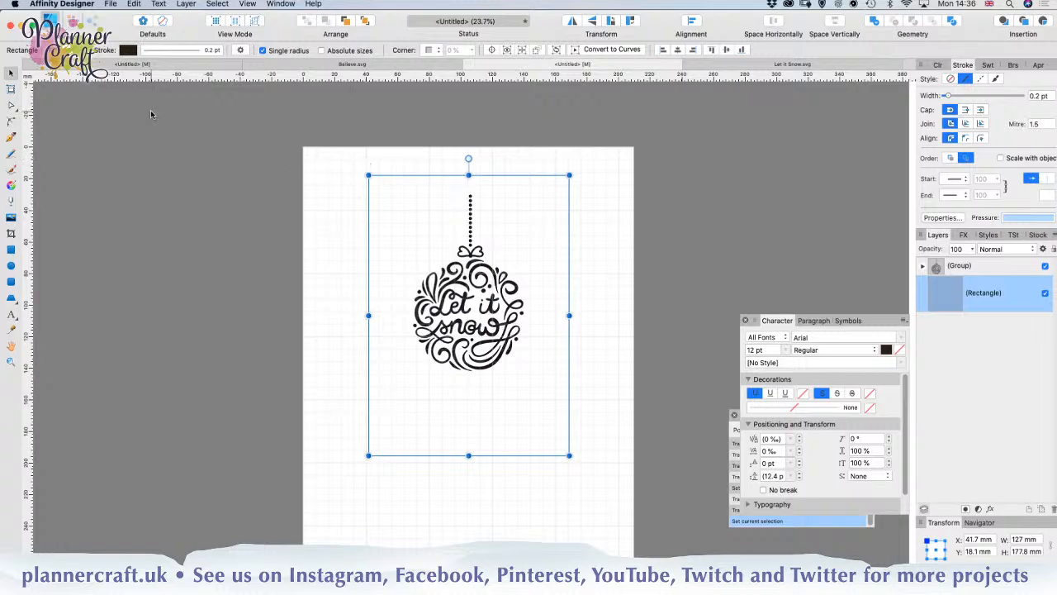
Step: Align the rectangle's stroke to the inside and set the stroke width to 4 mm
click(171, 52)
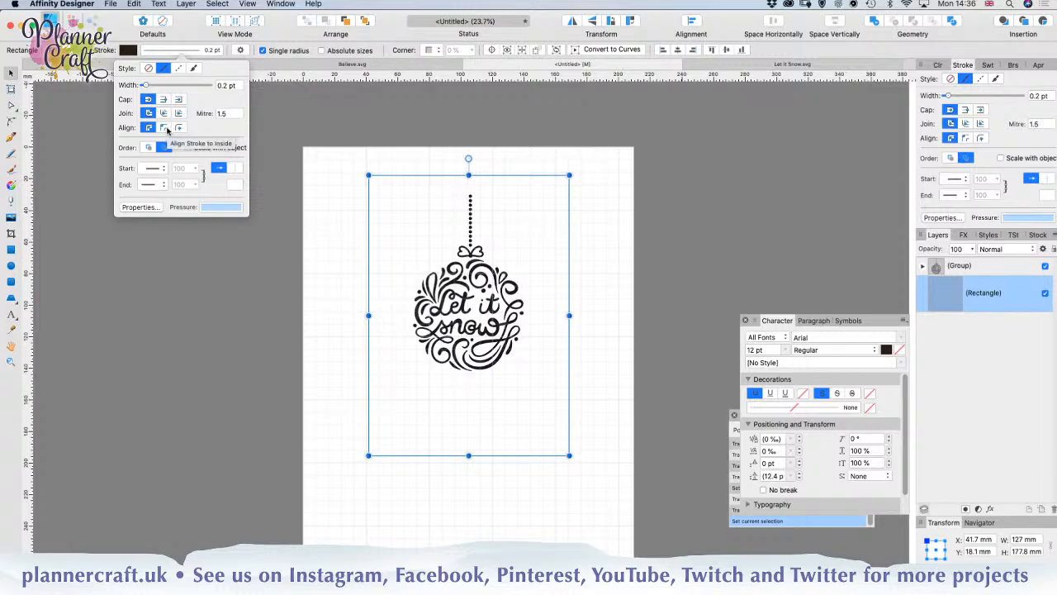
click(165, 128)
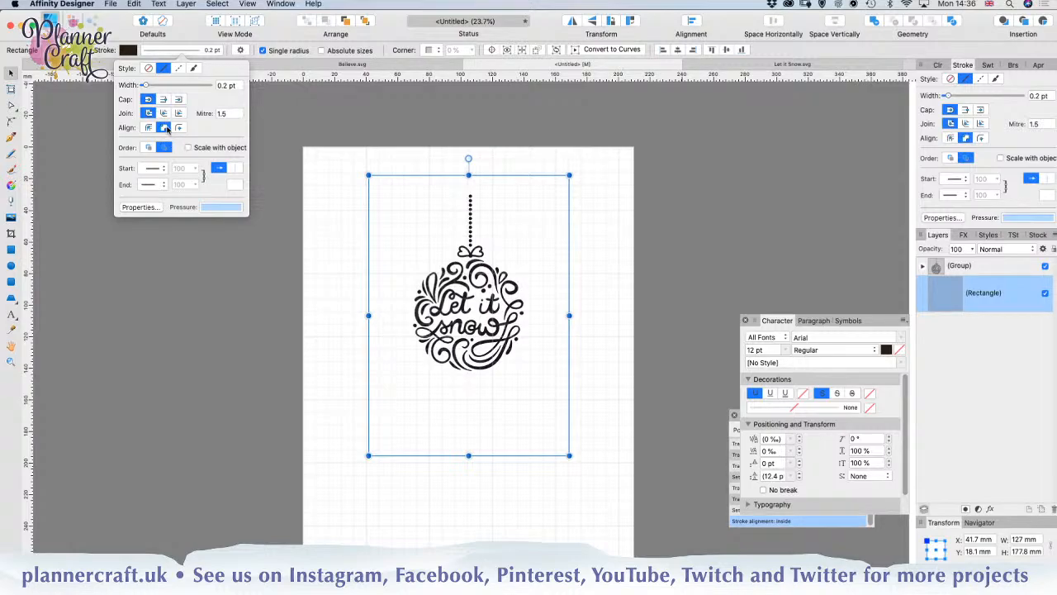
click(166, 87)
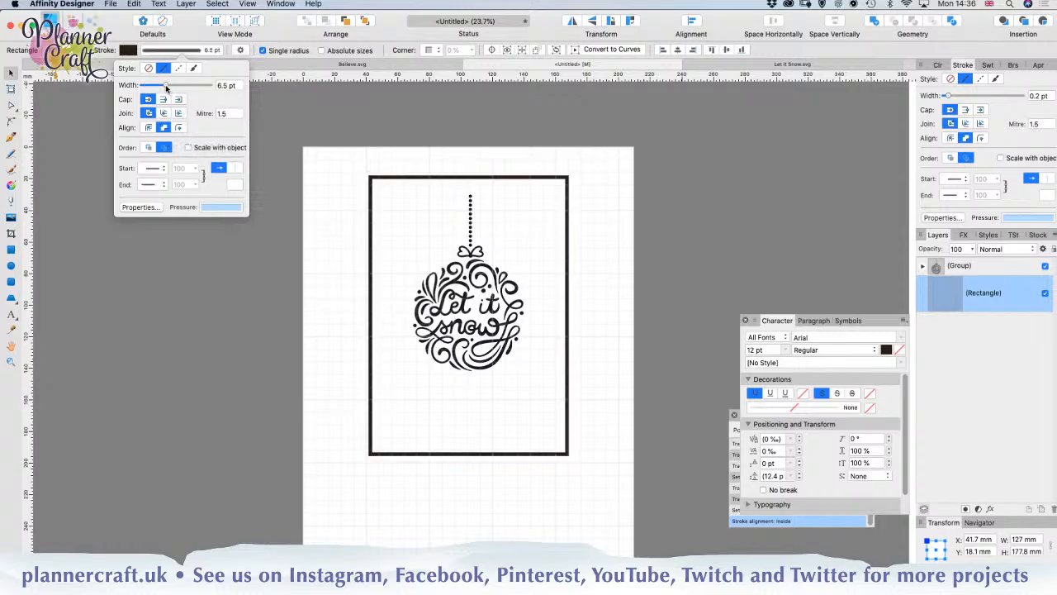
mouse_move(166, 87)
mouse_down()
mouse_move(183, 86)
mouse_move(158, 91)
mouse_move(185, 92)
mouse_move(151, 93)
mouse_up()
click(228, 86)
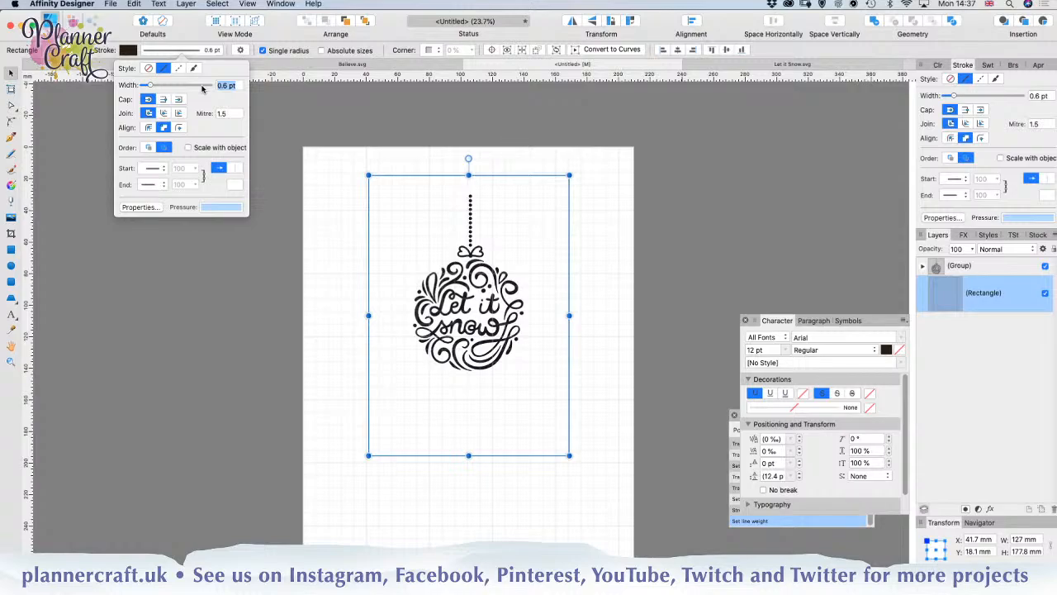
text(4mm)
key(Return)
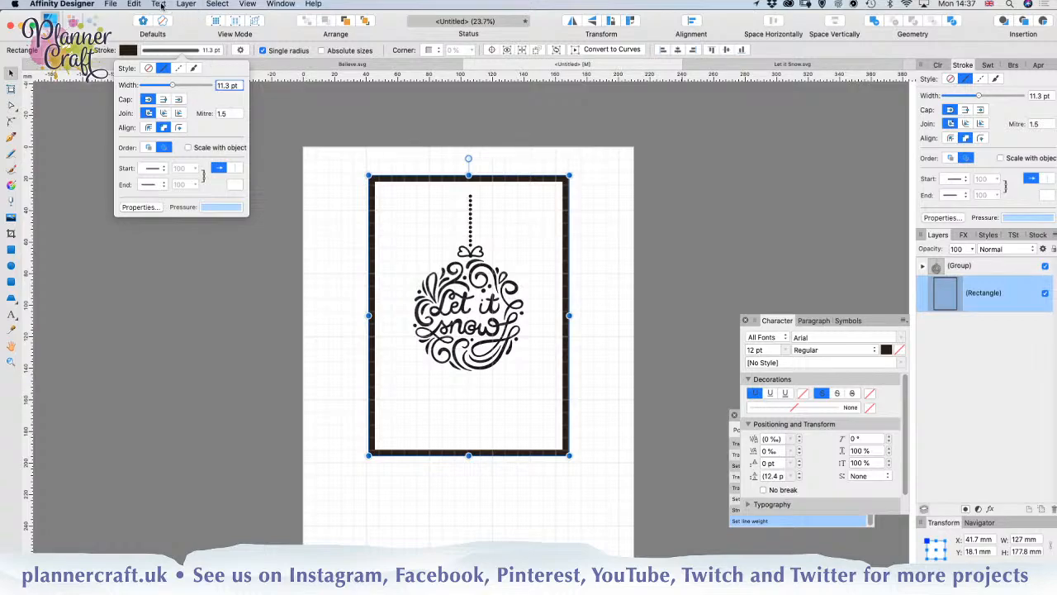
Step: Expand the rectangle's stroke into curves and divide the result into separate outer and inner shapes
click(186, 4)
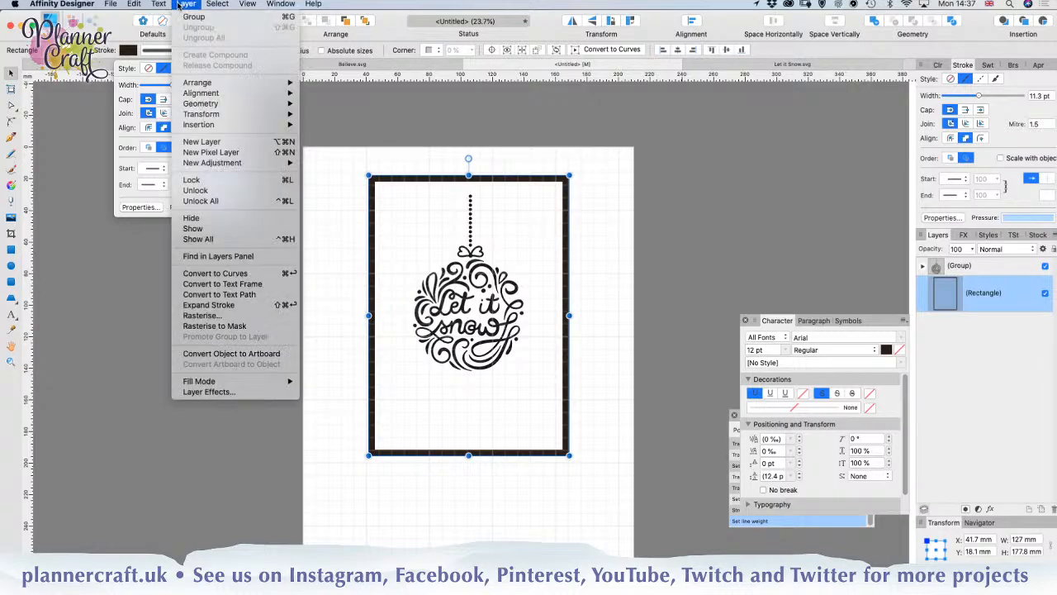
click(223, 306)
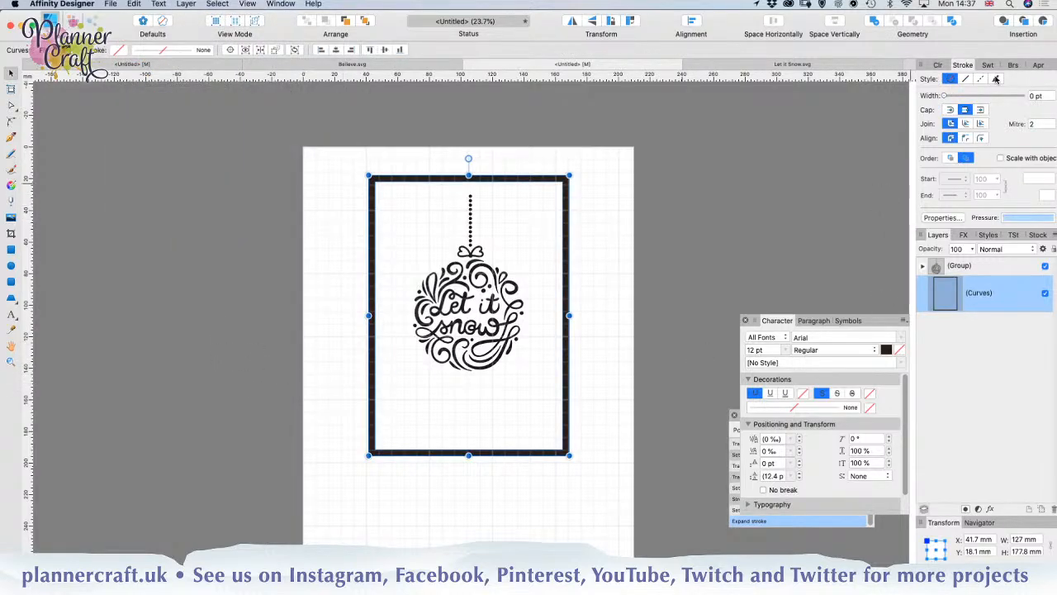
click(954, 23)
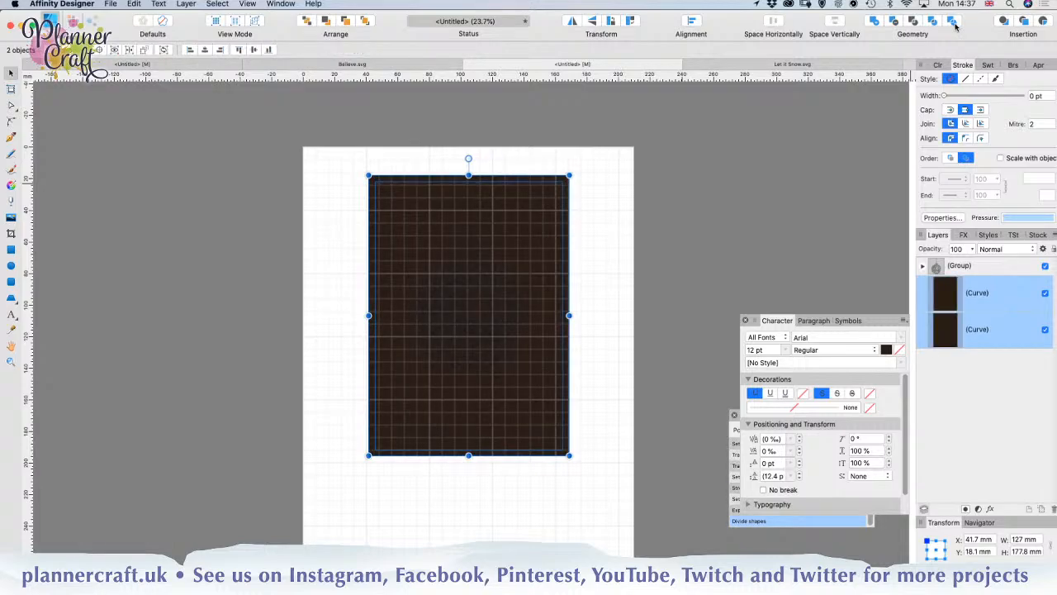
Step: Fill the larger outer rectangle with a pale peach, HSL 28, 56, 85
click(1001, 333)
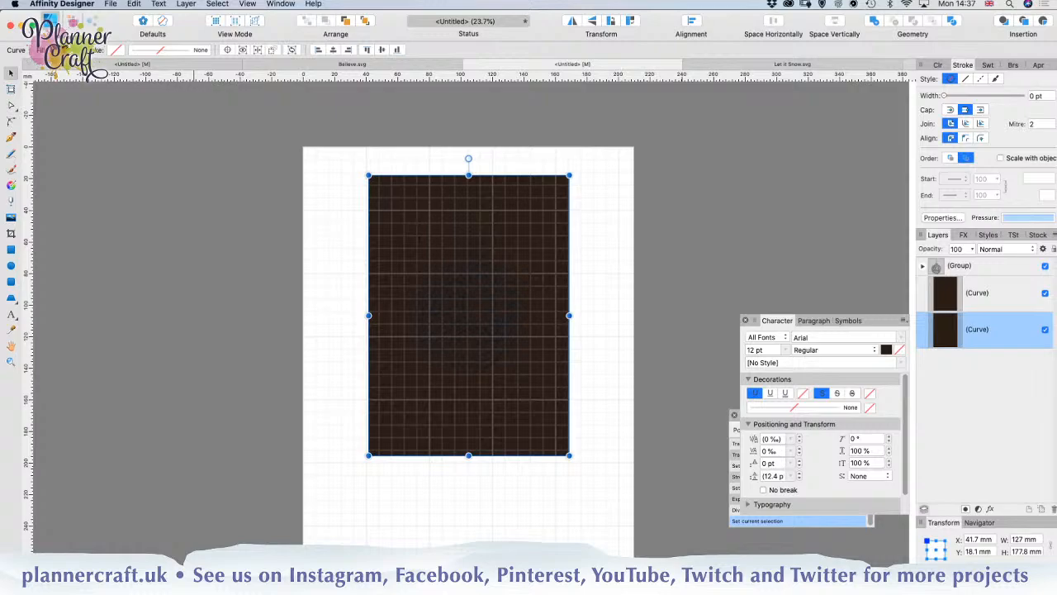
click(45, 49)
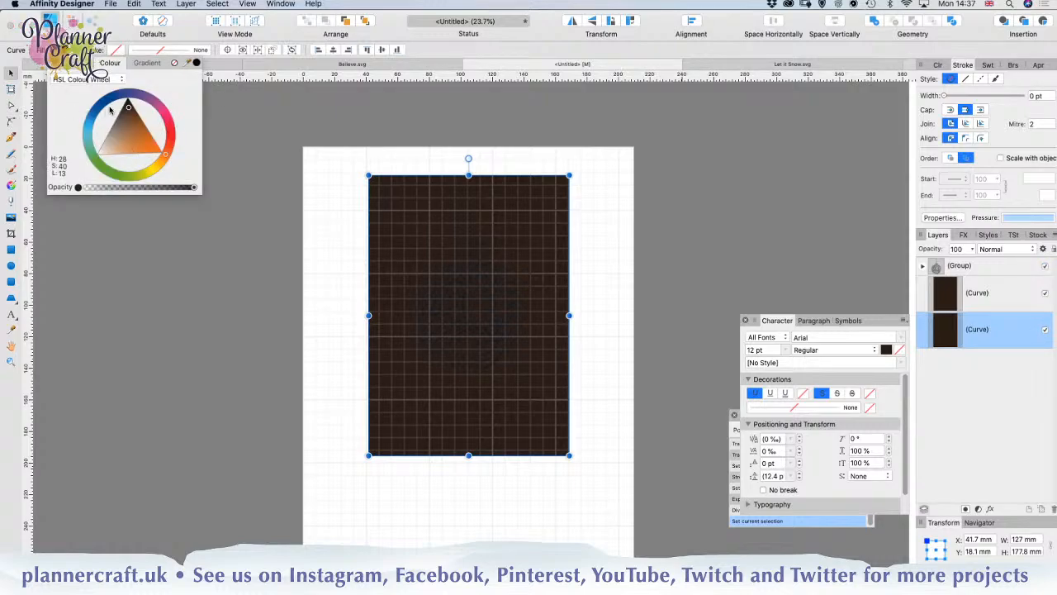
drag(112, 153, 104, 153)
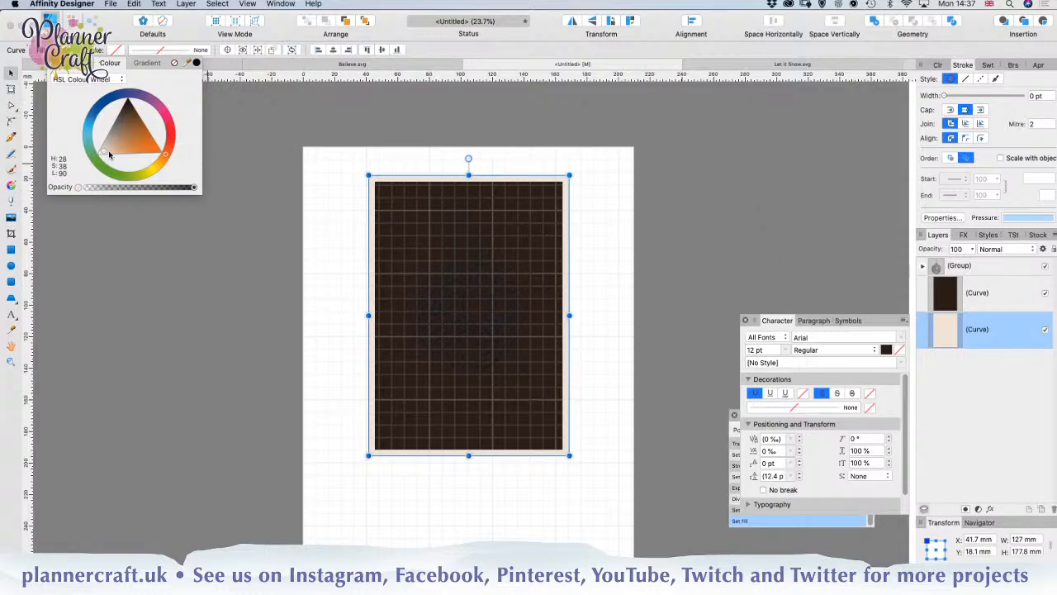
drag(103, 153, 110, 153)
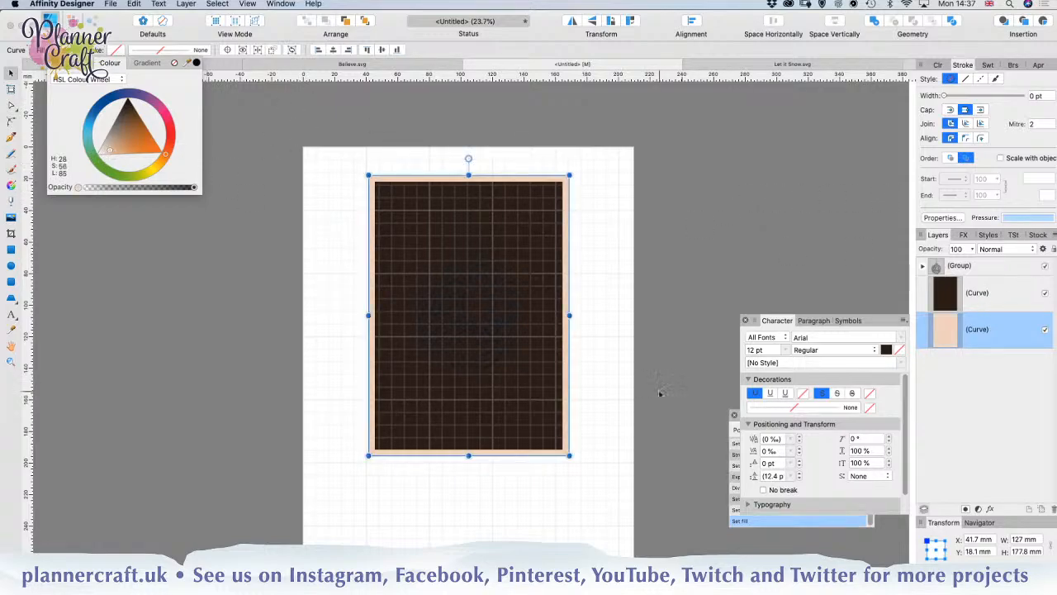
Step: Fill the inner dark rectangle with an orange-brown, HSL 28, 44, 57, and clear the selection
click(985, 307)
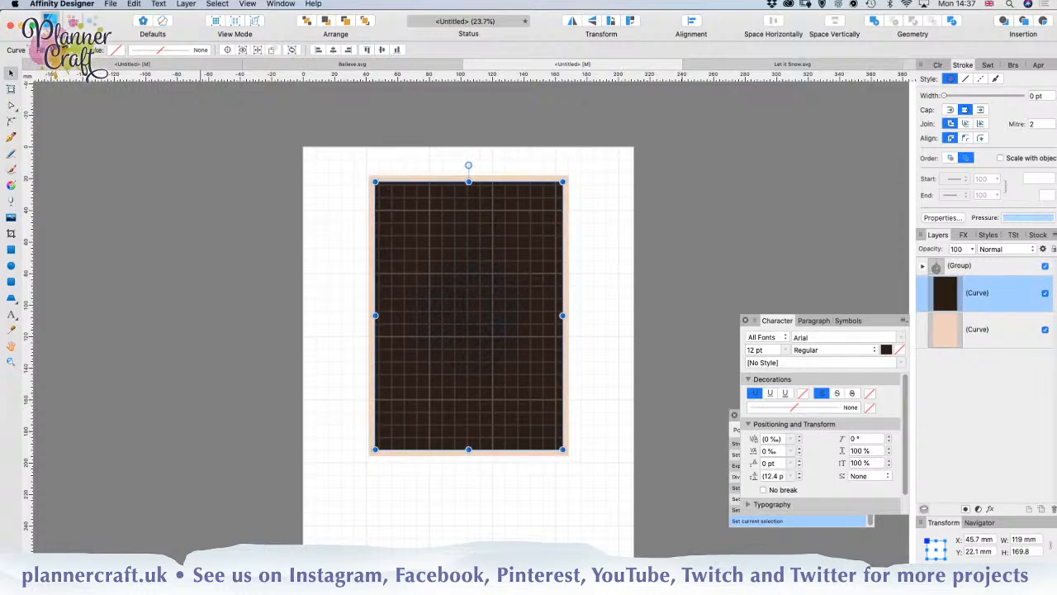
click(61, 50)
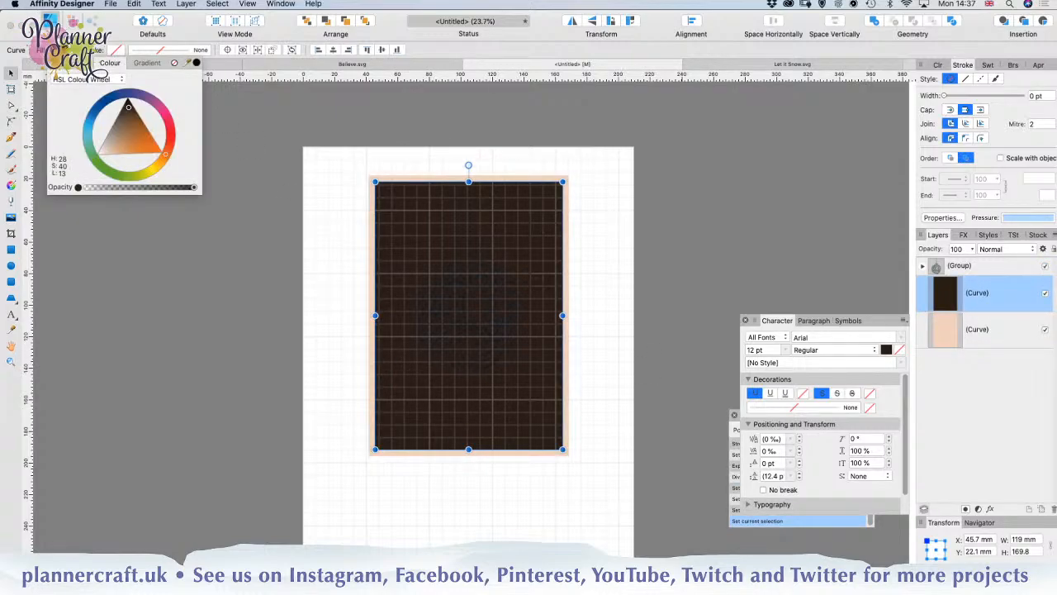
click(111, 152)
drag(111, 150, 128, 142)
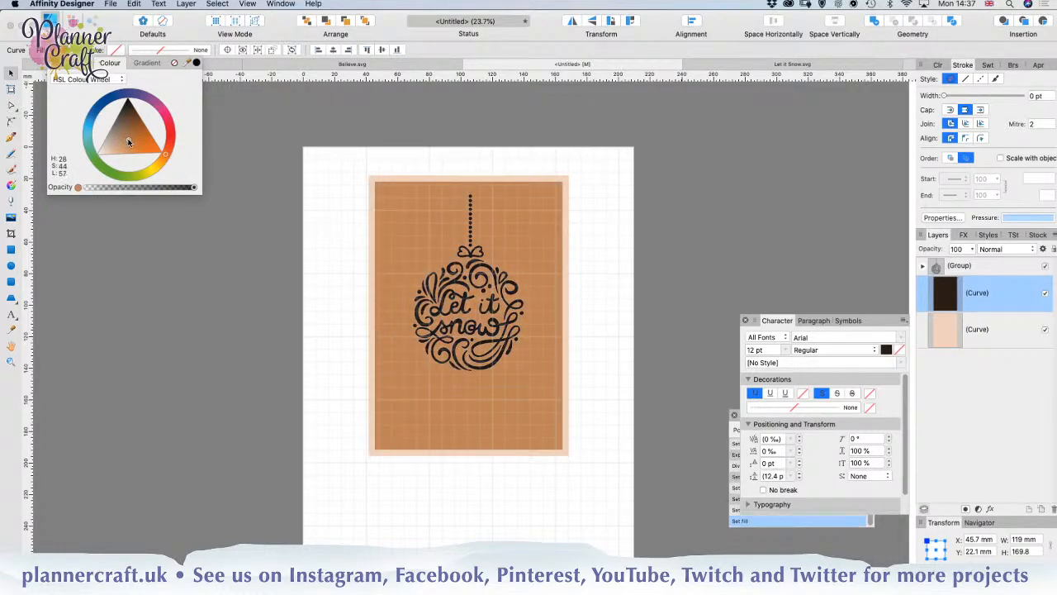
click(270, 313)
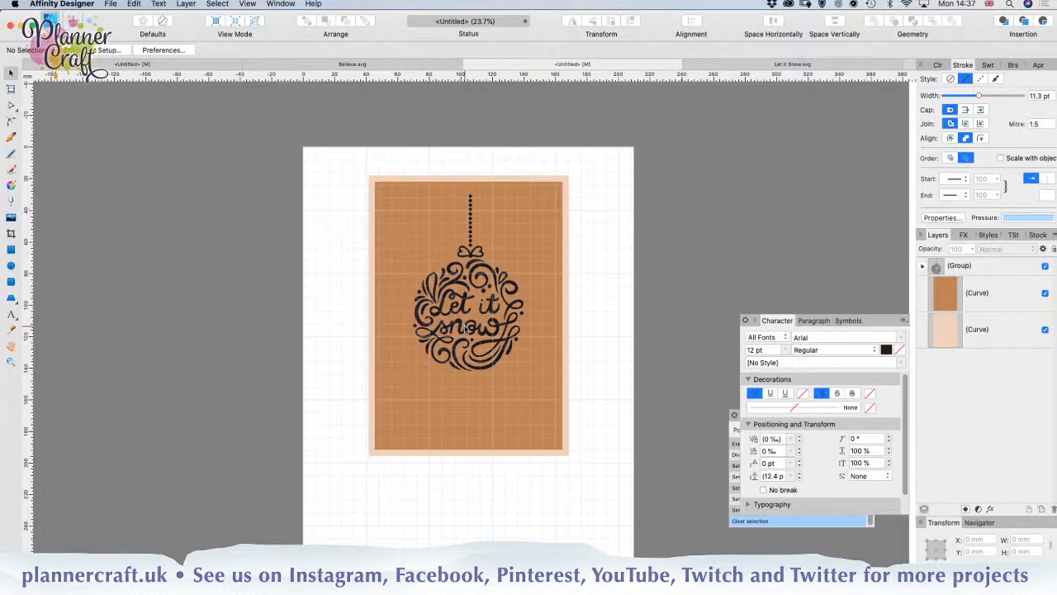
Step: Give the orange-brown rectangle a solid 4 mm stroke aligned to the inside
click(523, 429)
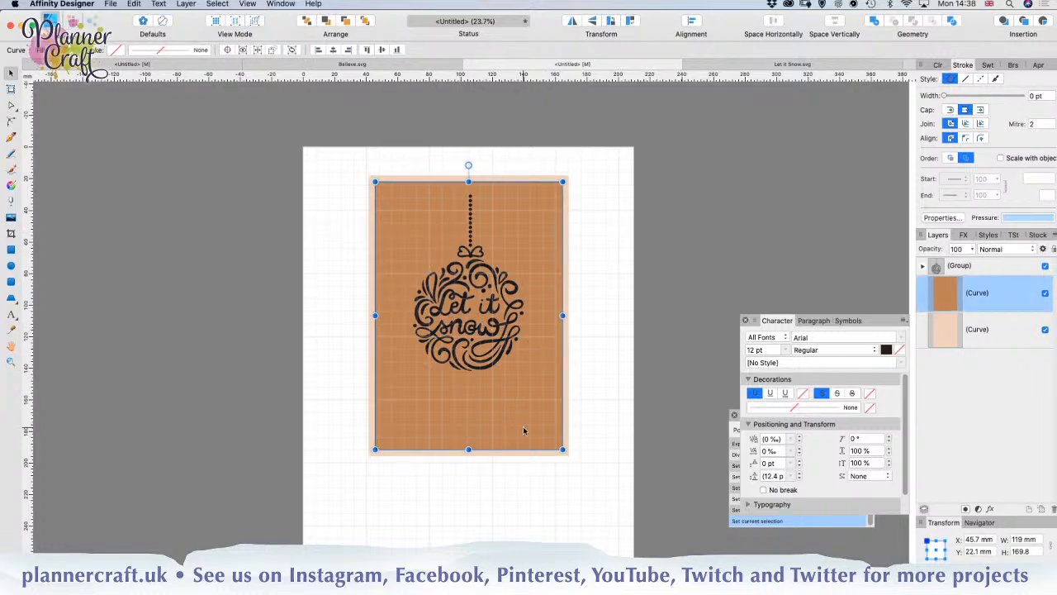
click(146, 52)
click(151, 69)
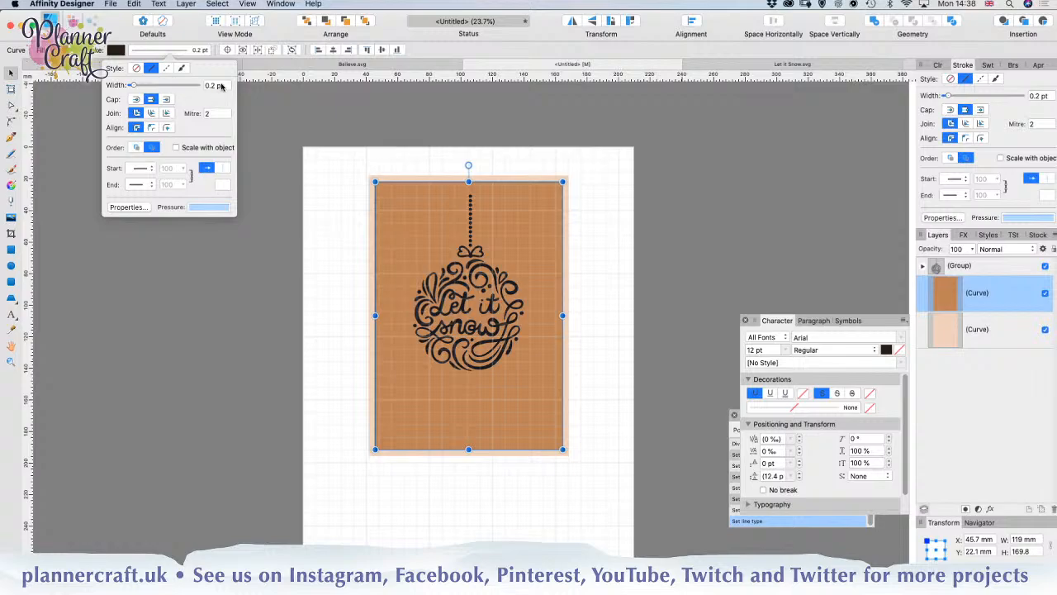
click(224, 86)
text(4mm)
key(Return)
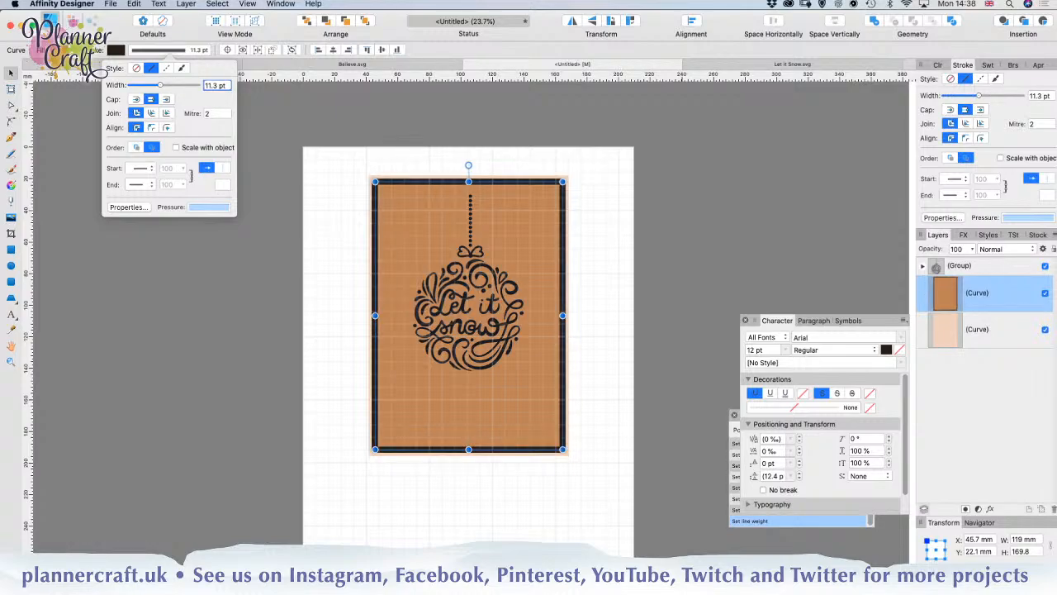
click(152, 128)
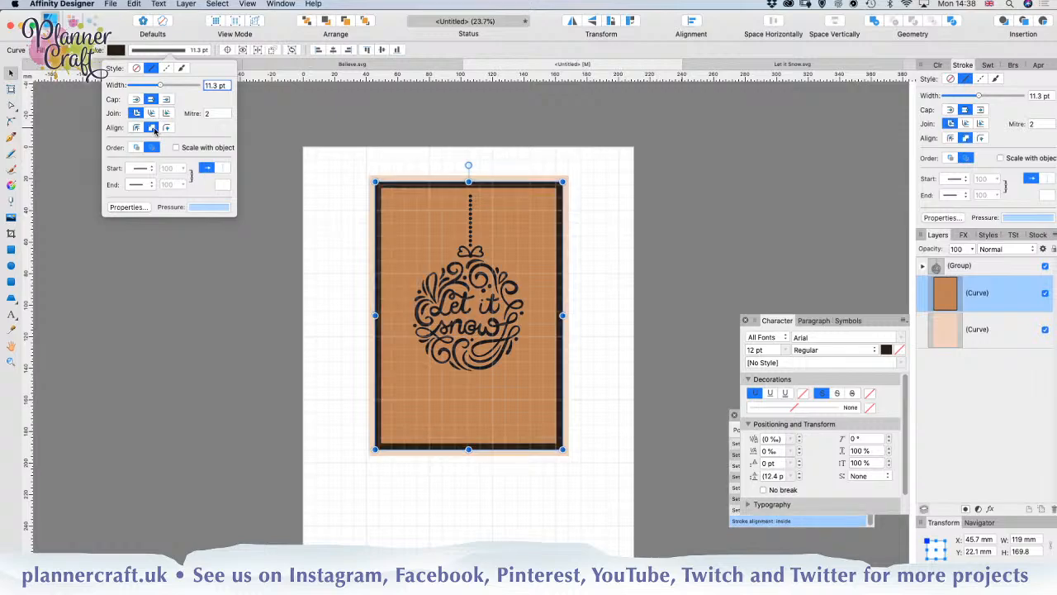
Step: Expand the rectangle's stroke, divide the result, and delete the surplus dark shape that covers the orange-brown rectangle
click(186, 4)
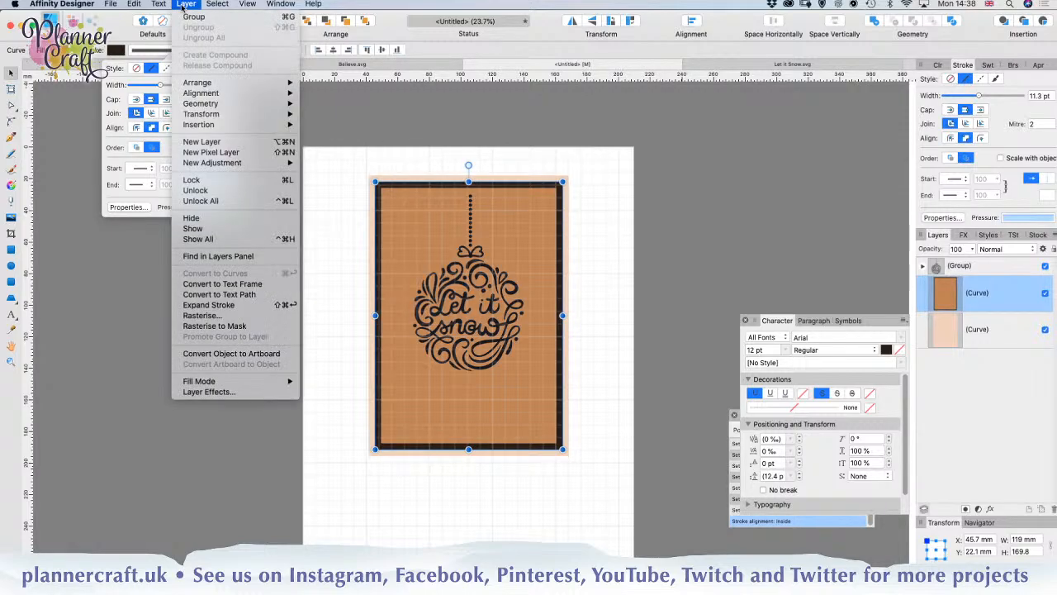
click(213, 304)
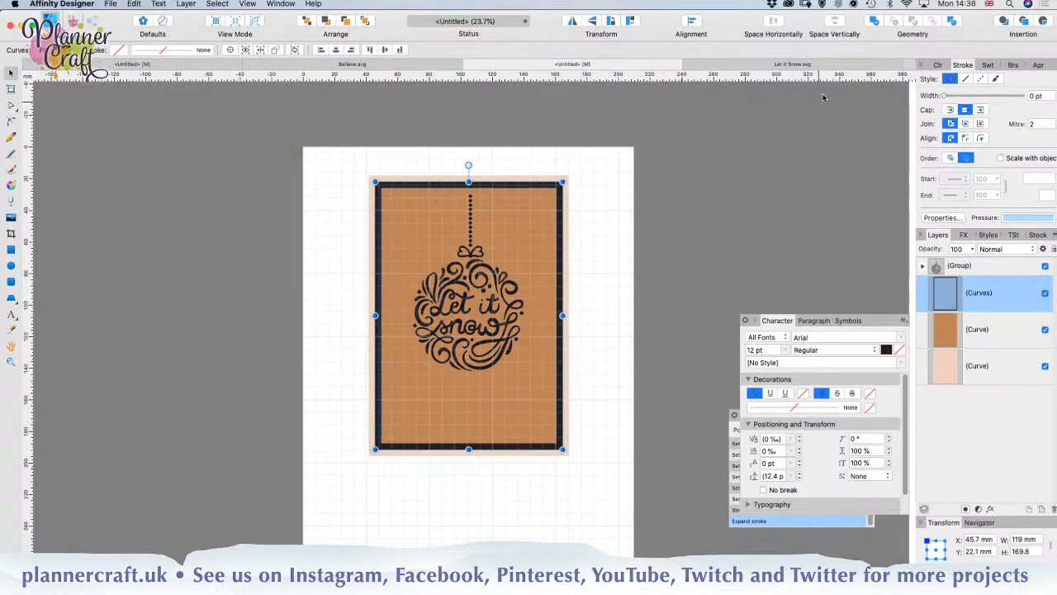
click(954, 23)
click(1001, 340)
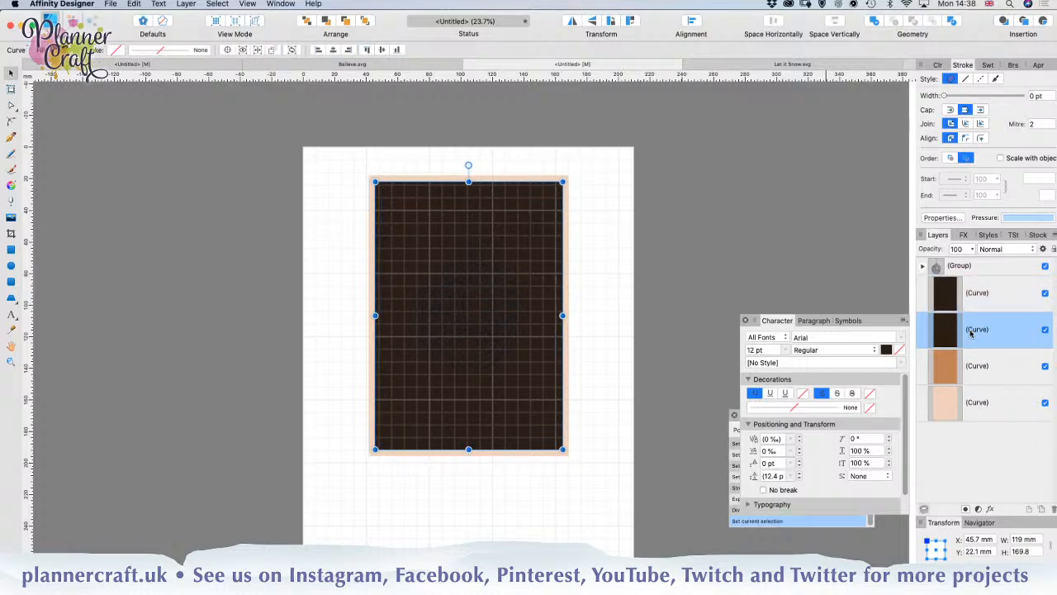
key(Delete)
Step: Set the innermost dark rectangle's fill type to Bitmap and open the Downloads folder to choose its image
click(975, 307)
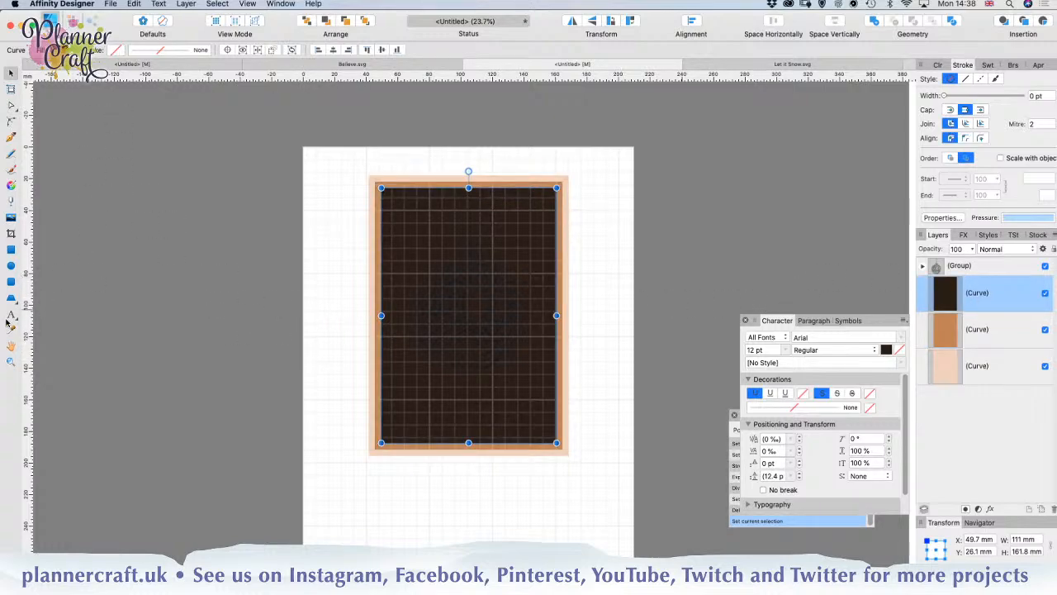
click(12, 189)
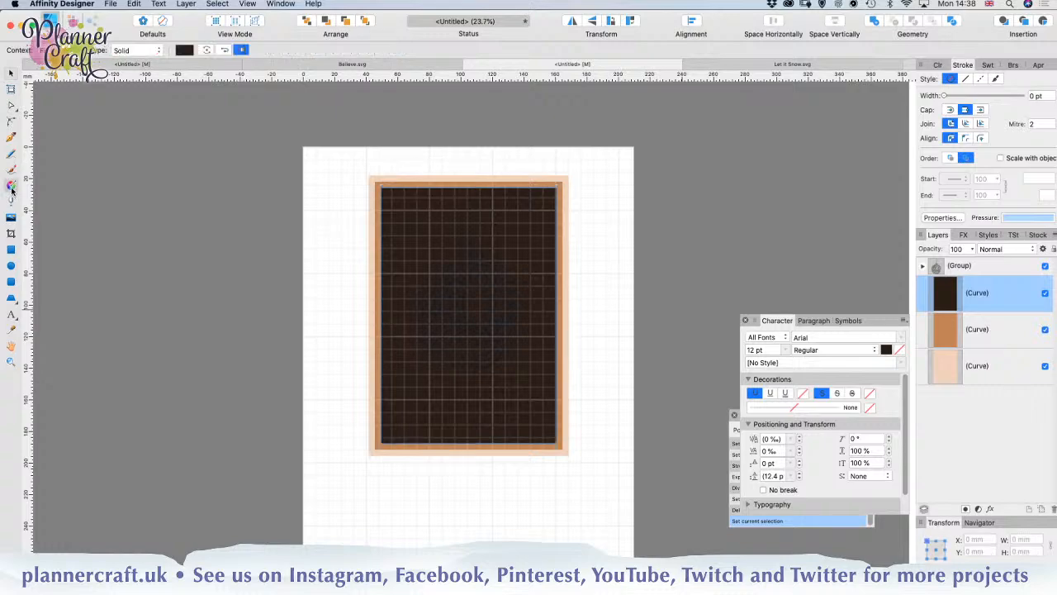
click(124, 51)
click(128, 95)
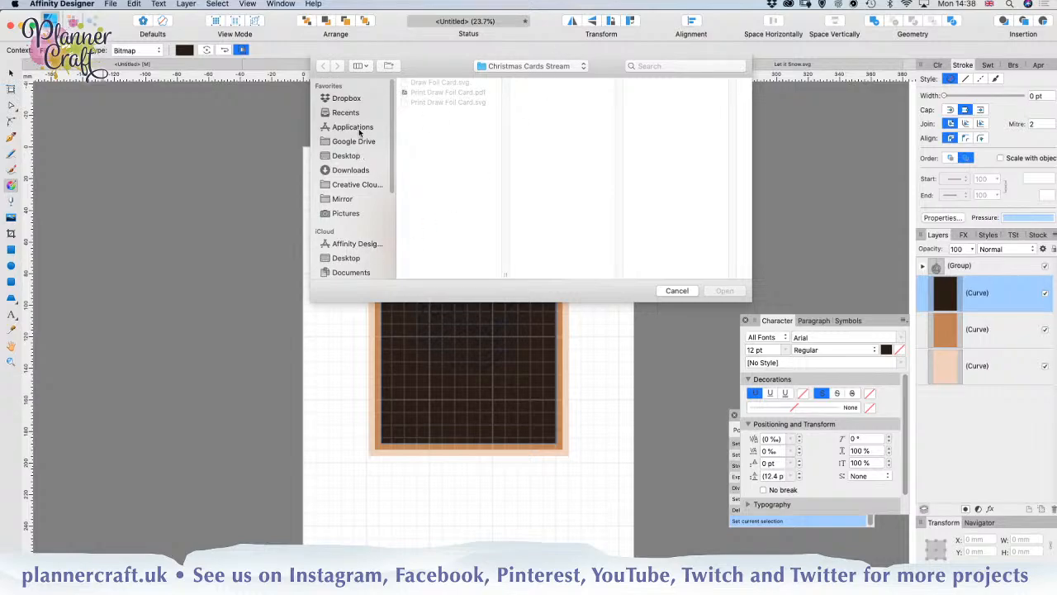
click(350, 169)
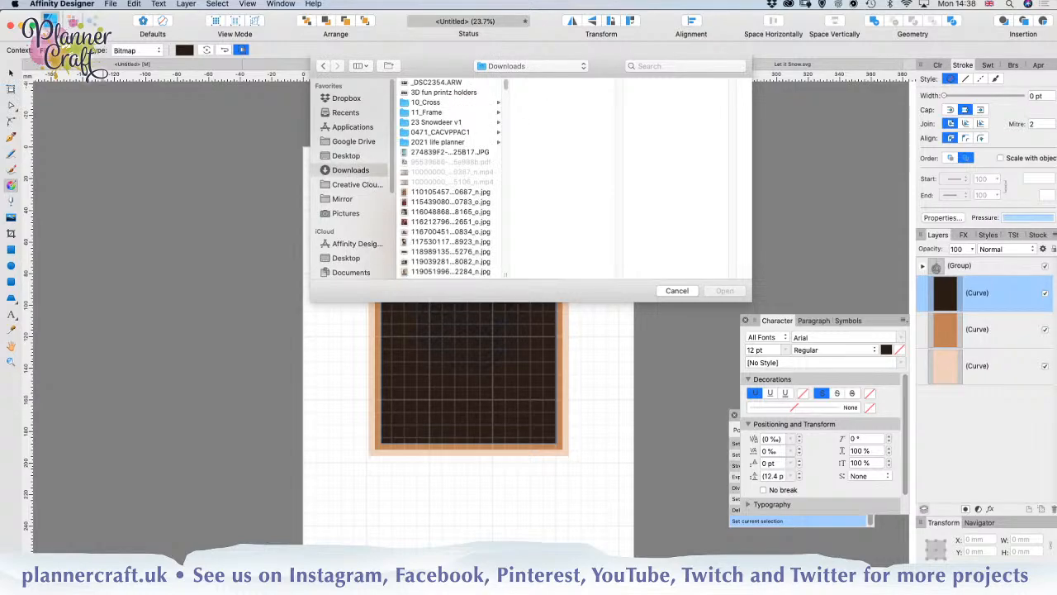
Step: Load scandi-pattern-06.jpg from the DesignBundles Christmas digital paper folder as the rectangle's bitmap fill
click(182, 562)
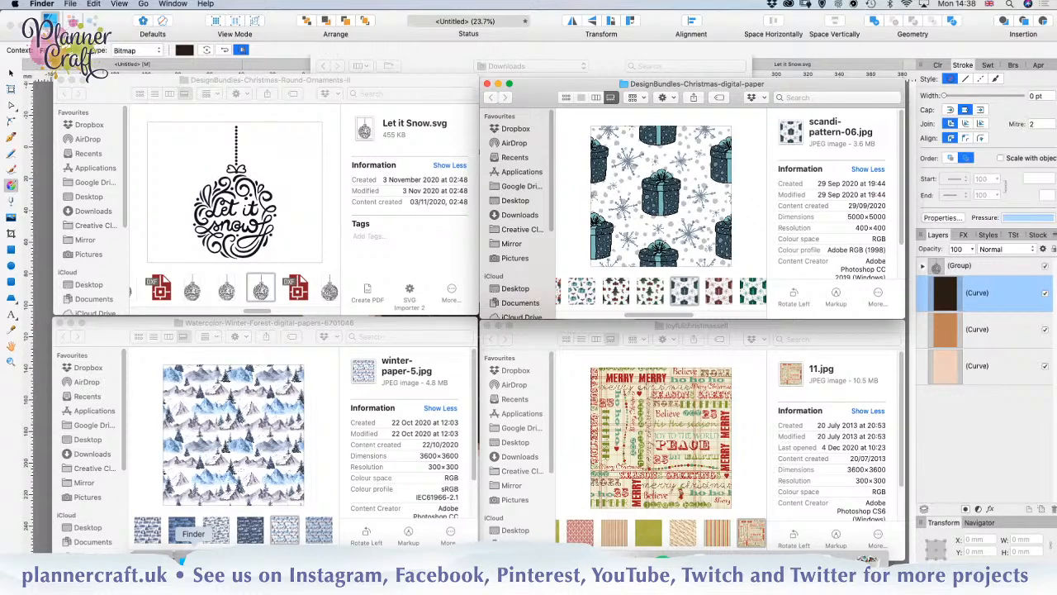
click(381, 561)
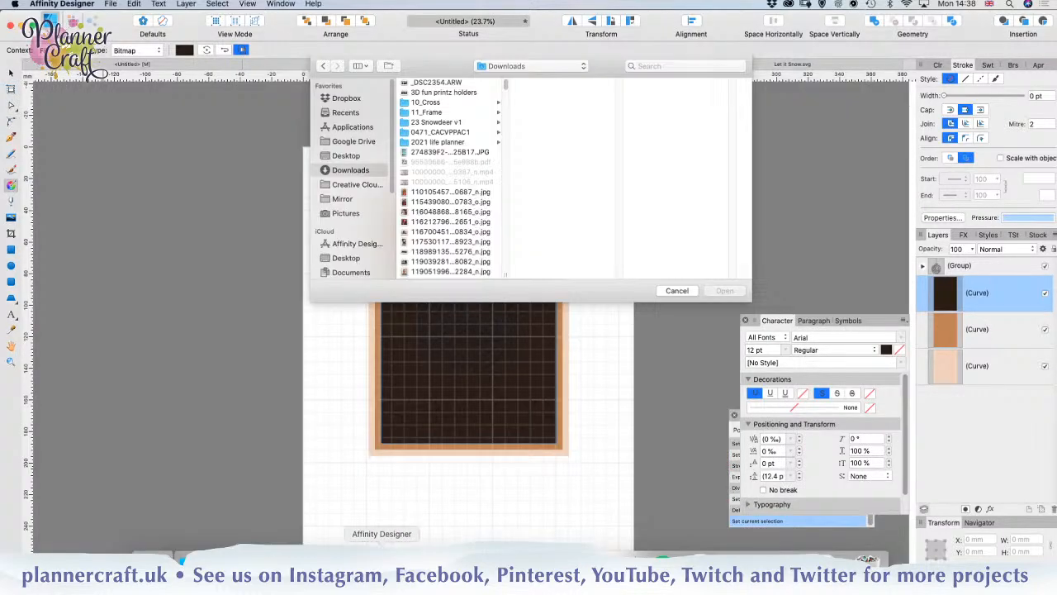
scroll(446, 207, down, 10)
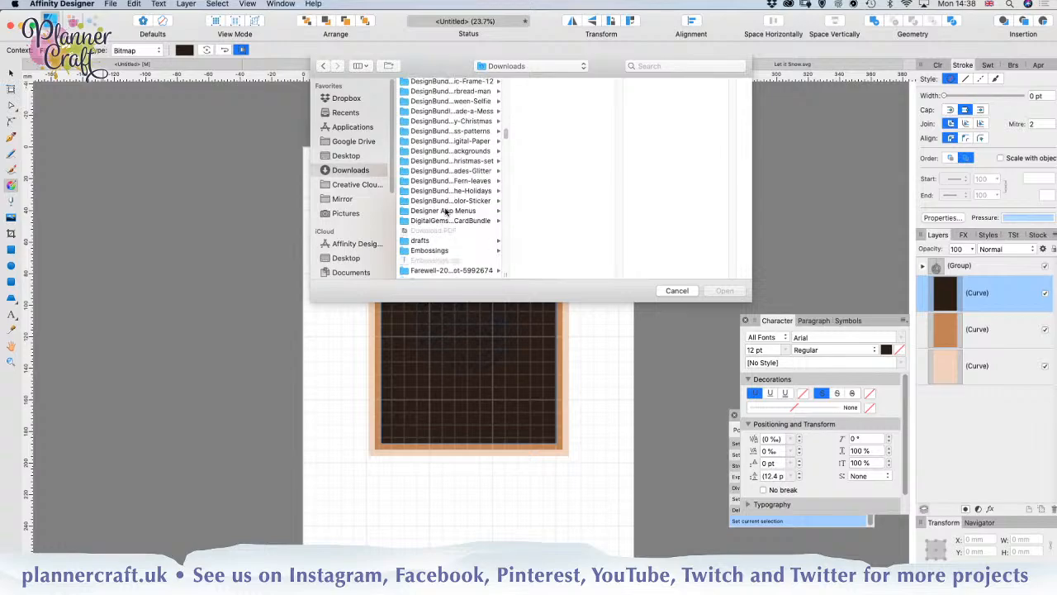
scroll(446, 212, up, 5)
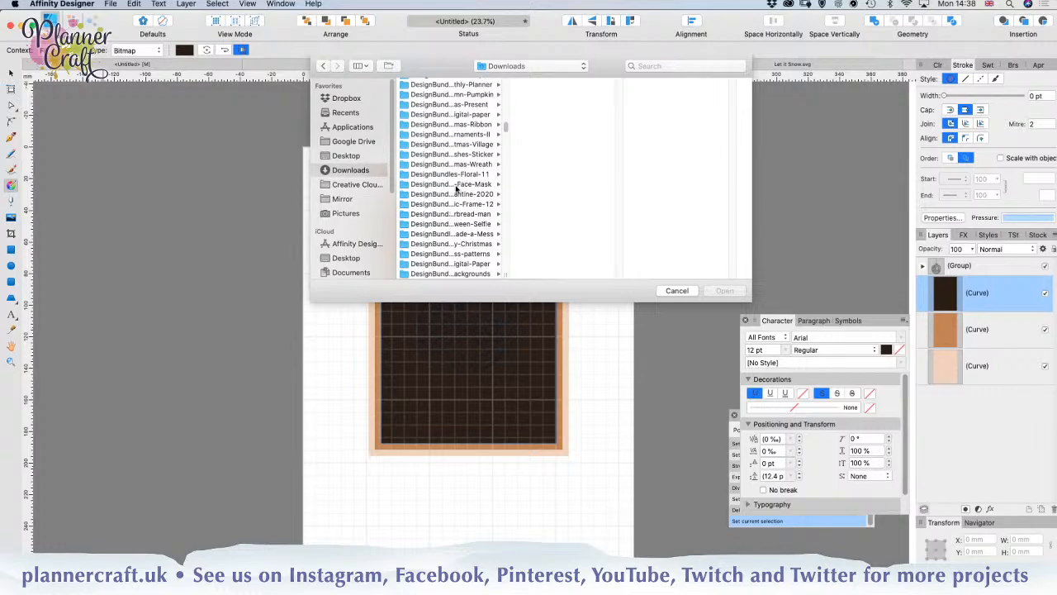
click(478, 115)
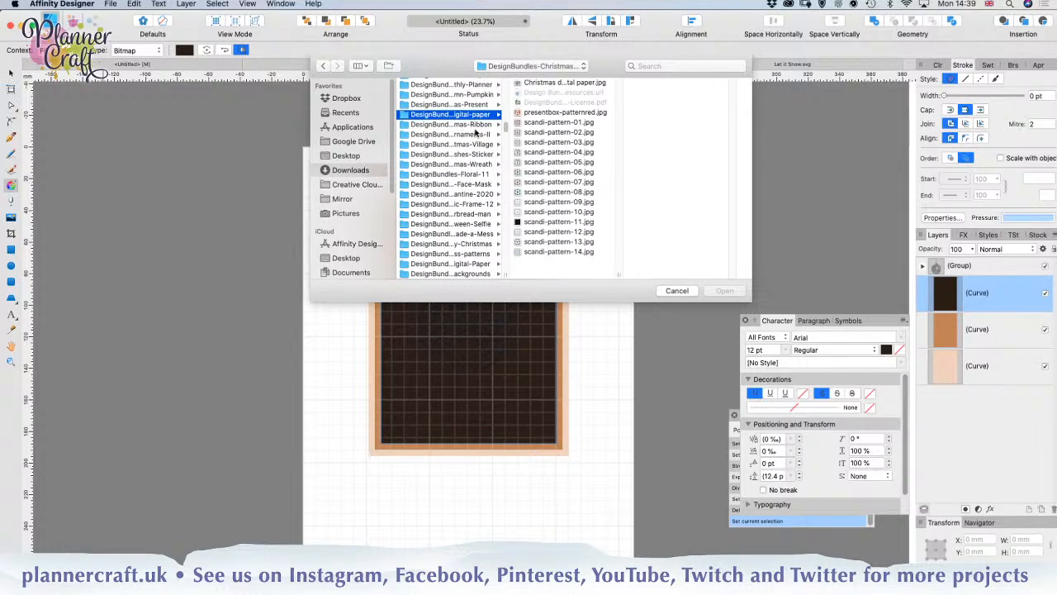
click(560, 163)
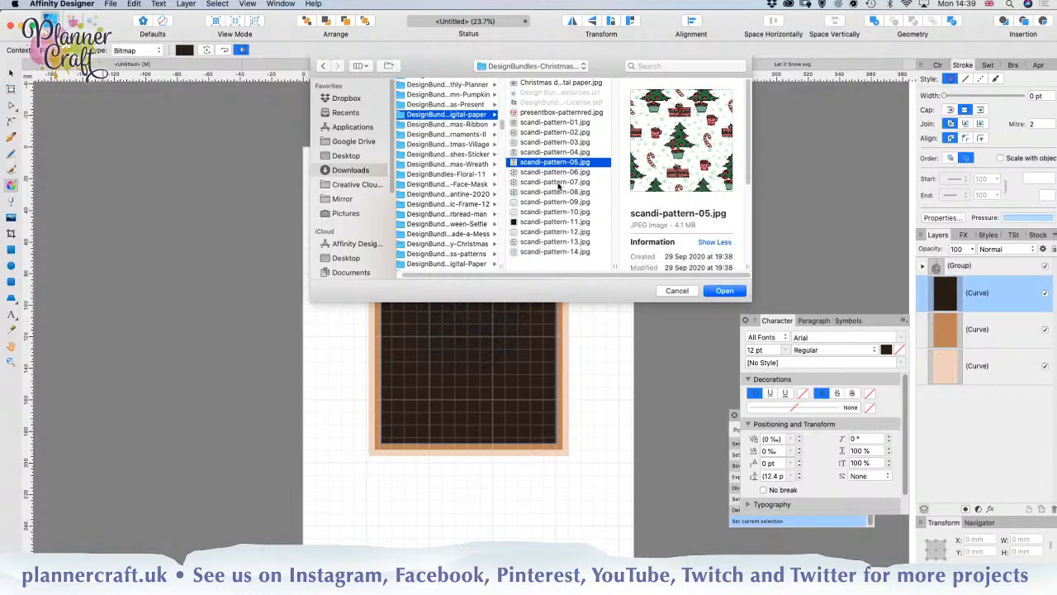
key(Down)
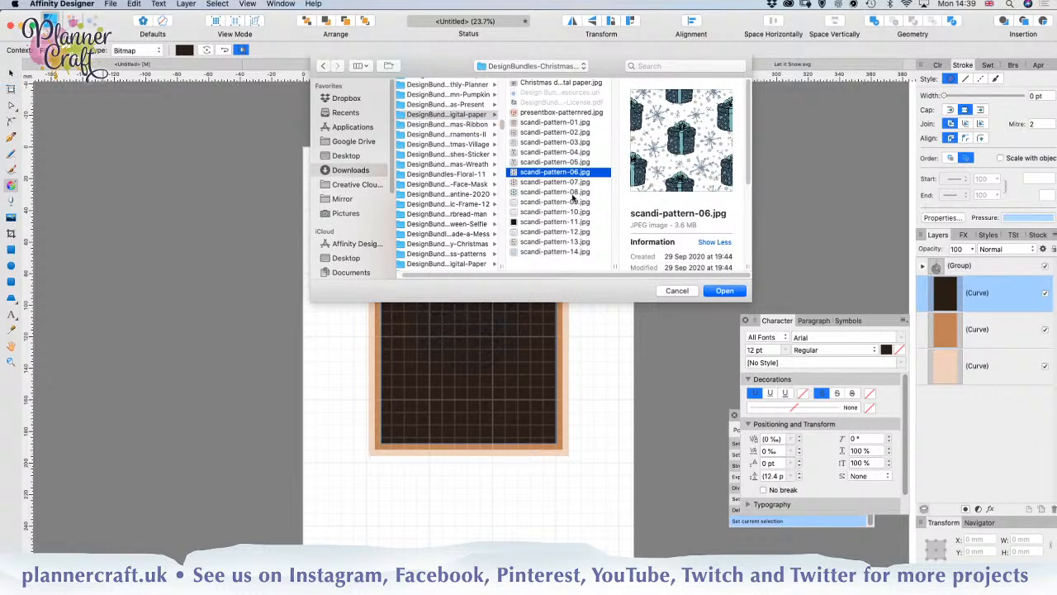
click(722, 291)
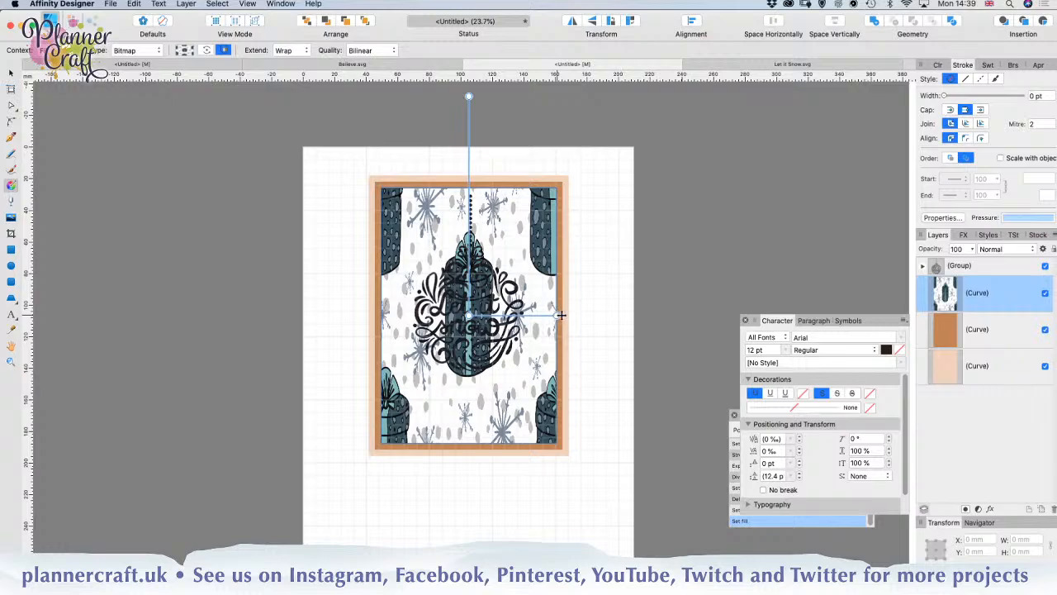
Step: Enlarge the gift-pattern fill slightly and set its extend mode to Zero
drag(560, 314, 569, 314)
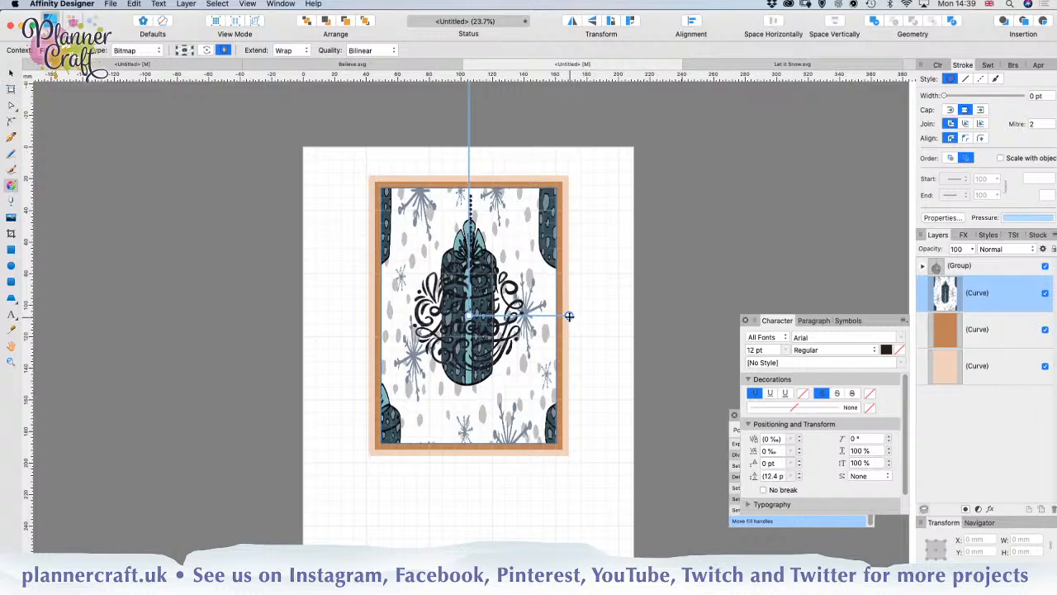
mouse_move(569, 315)
mouse_down()
mouse_move(589, 311)
mouse_move(576, 315)
mouse_up()
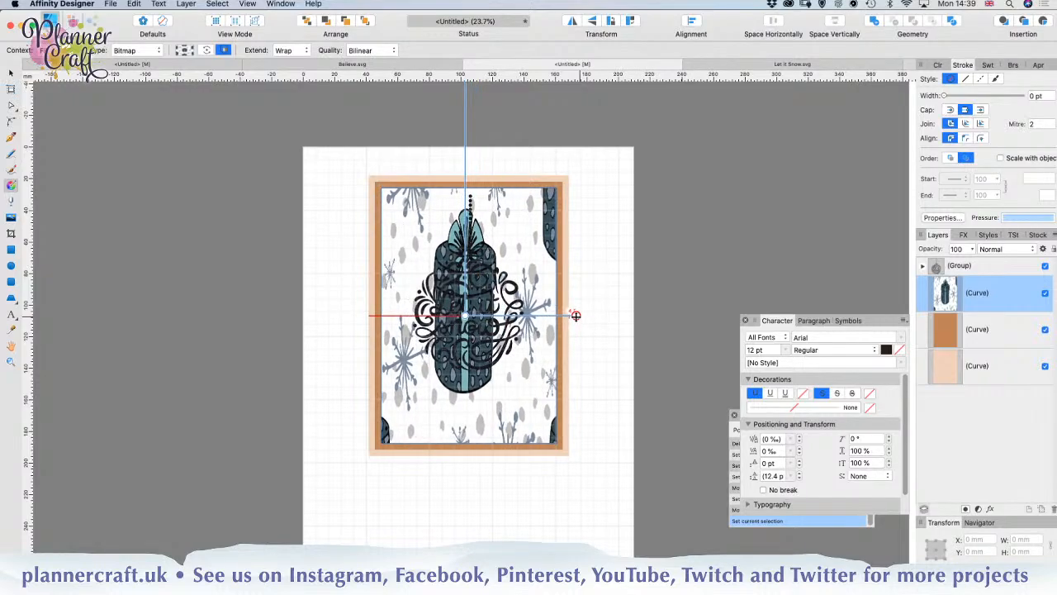
click(307, 51)
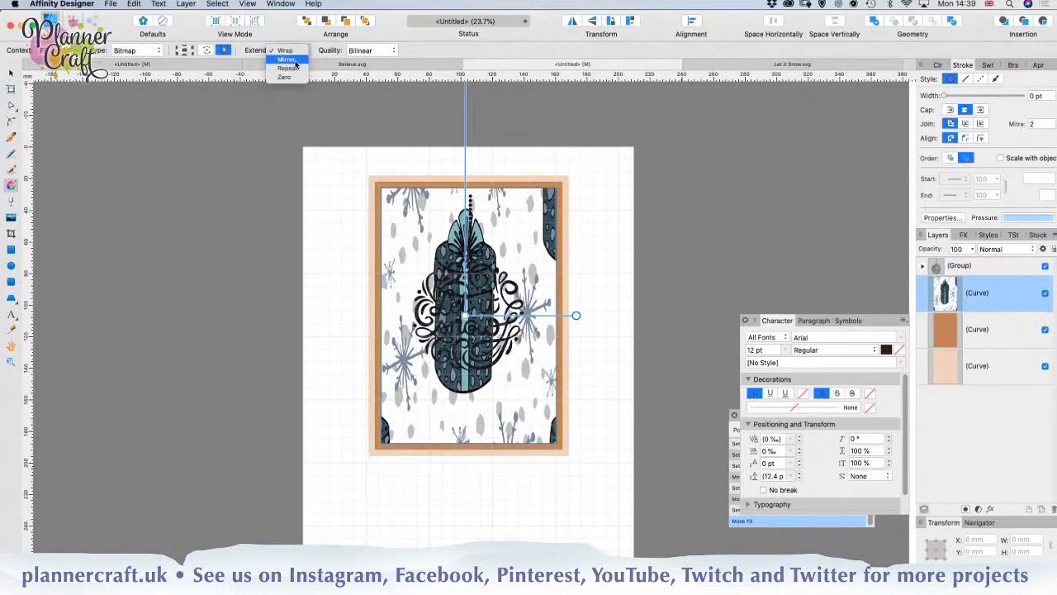
click(294, 79)
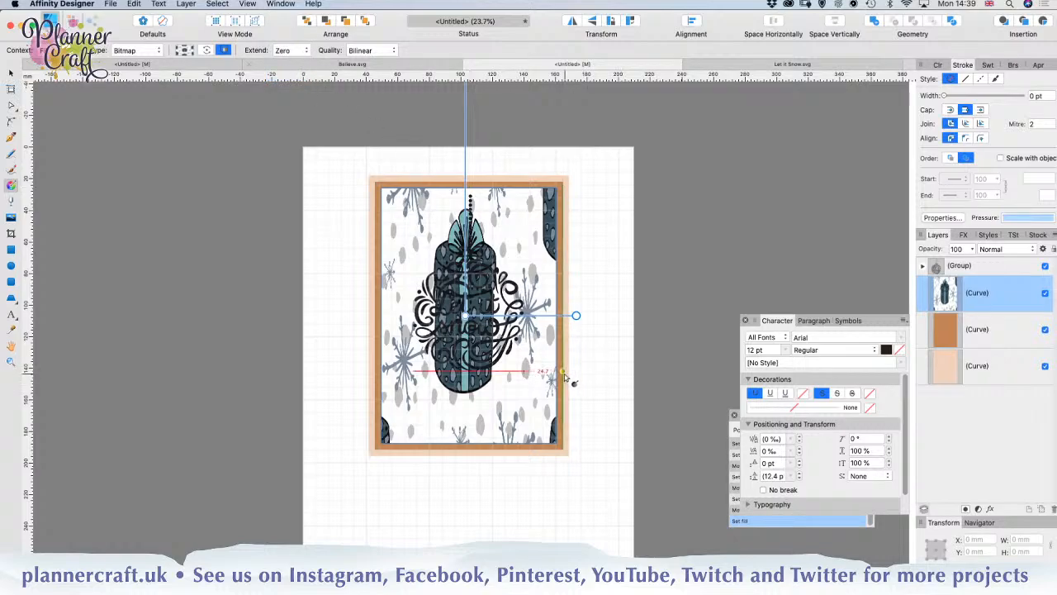
Step: Shrink the pattern fill in both directions to an undistorted tile about 75 mm square around the ornament
drag(575, 317, 524, 315)
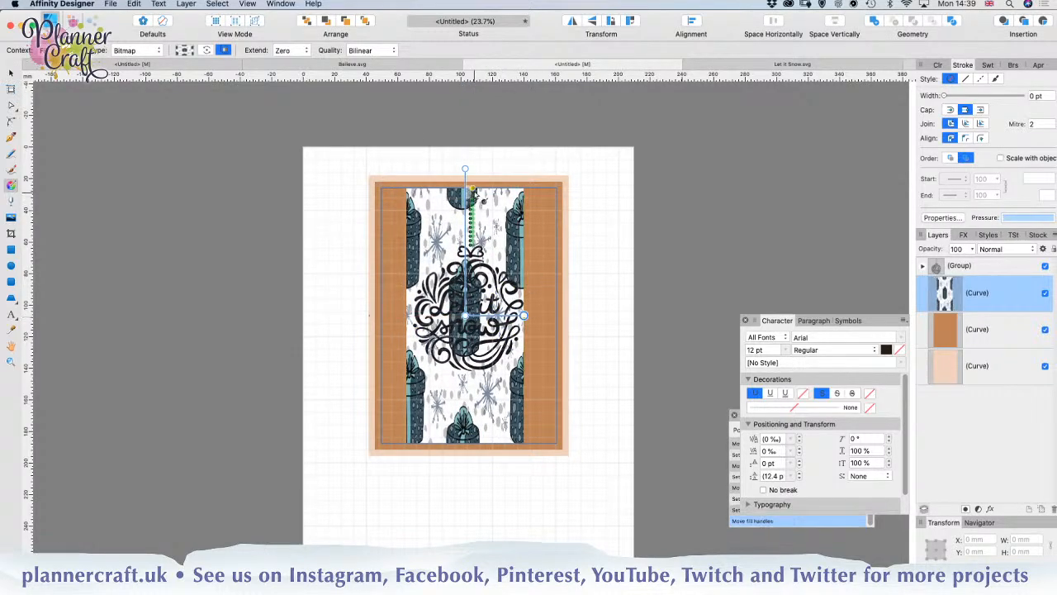
drag(465, 171, 462, 210)
drag(470, 189, 466, 255)
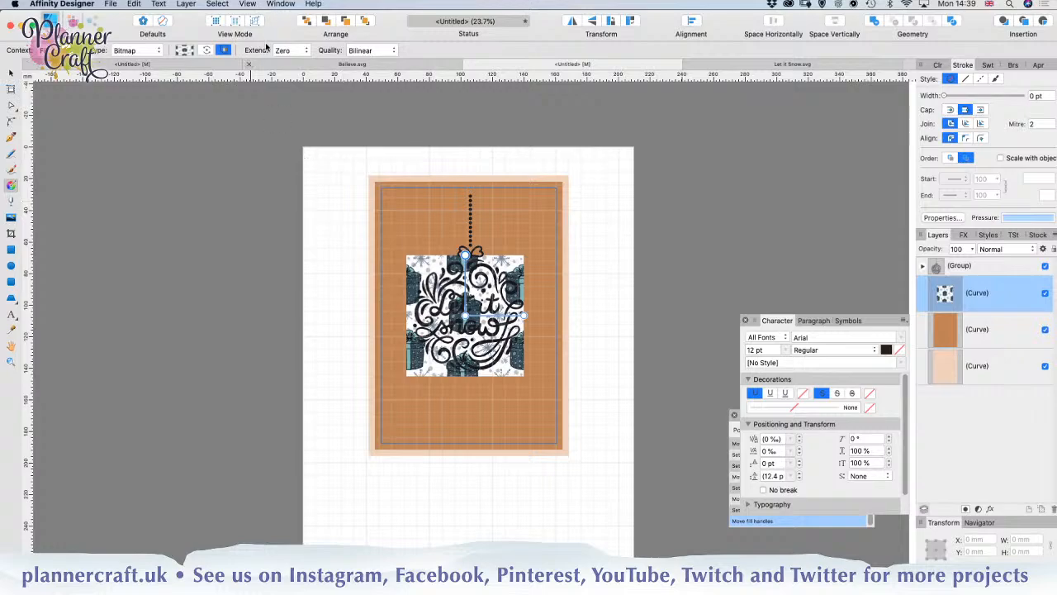
Step: Try the Repeat extend mode, settle on Mirror, and enlarge the pattern tile to about 90 mm, centred on the card
click(291, 50)
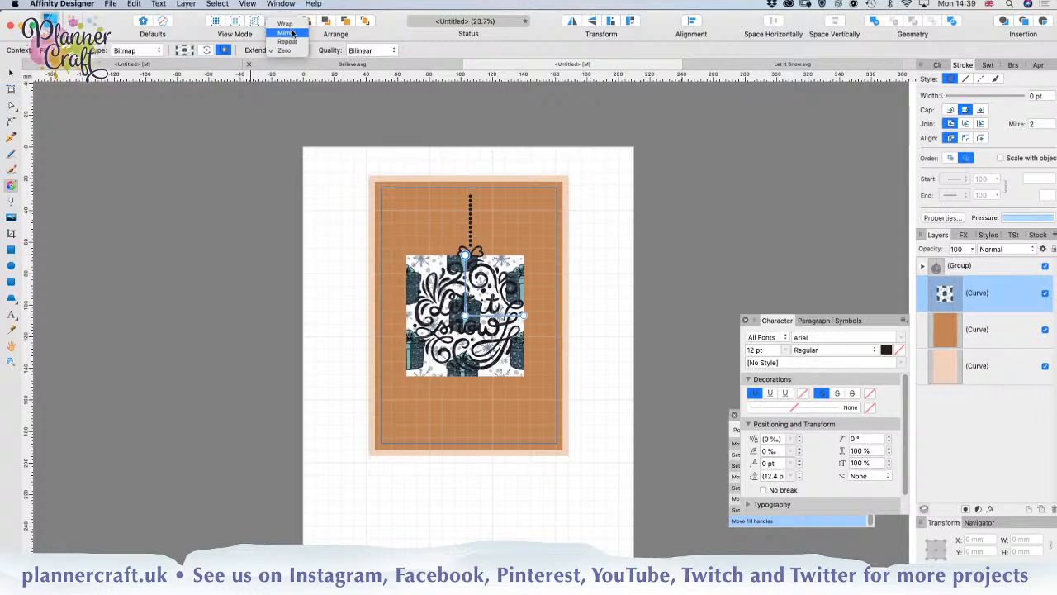
click(291, 45)
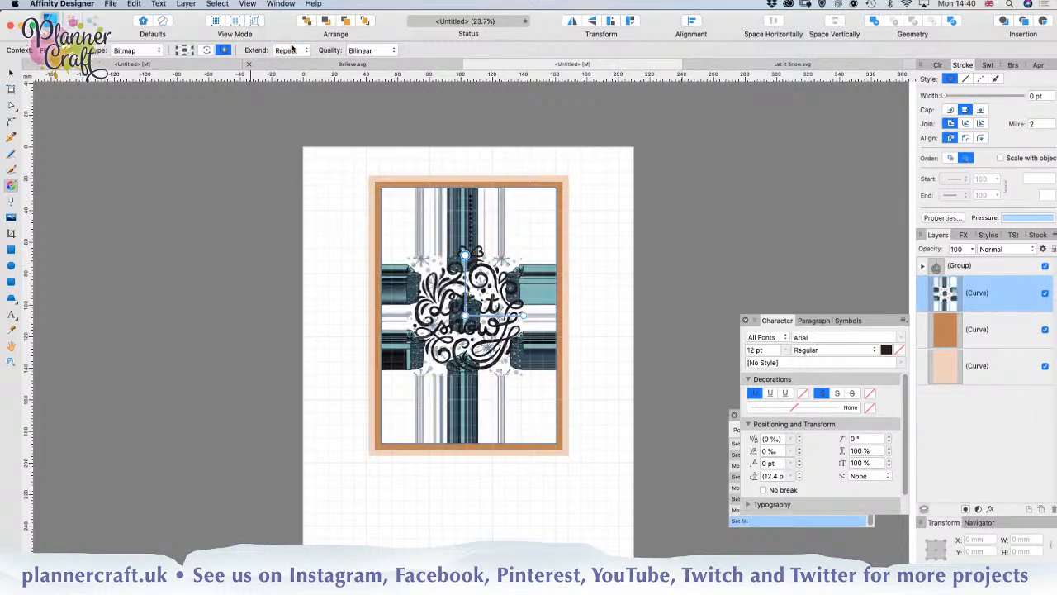
click(288, 50)
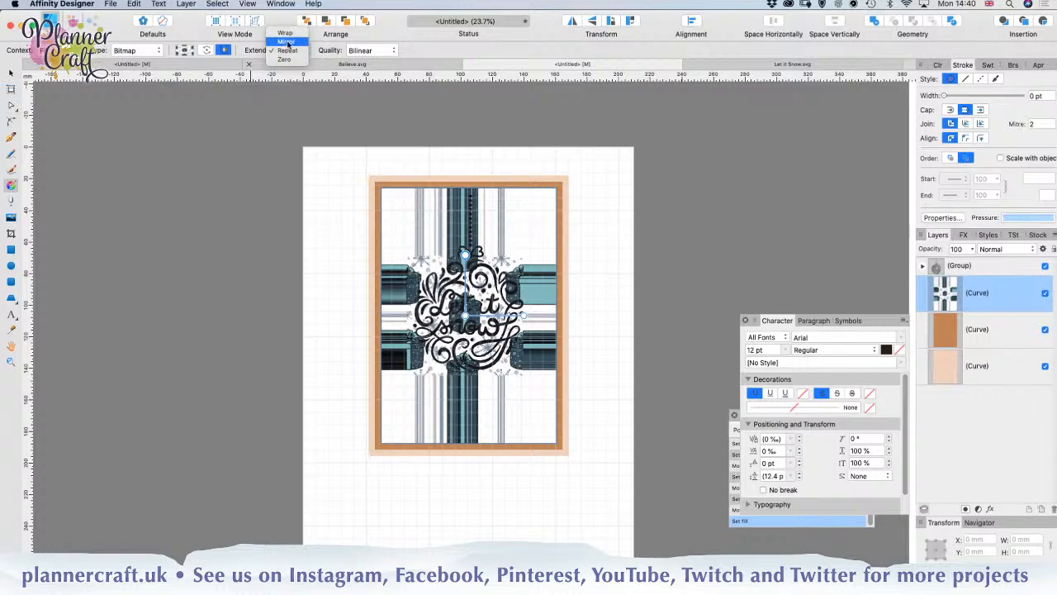
click(289, 42)
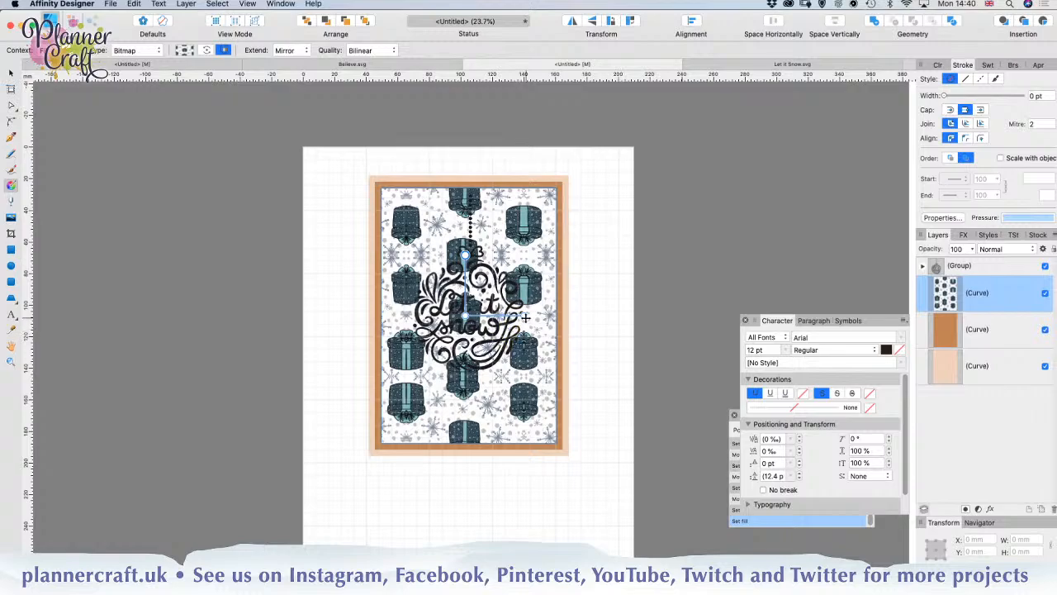
drag(527, 316, 535, 318)
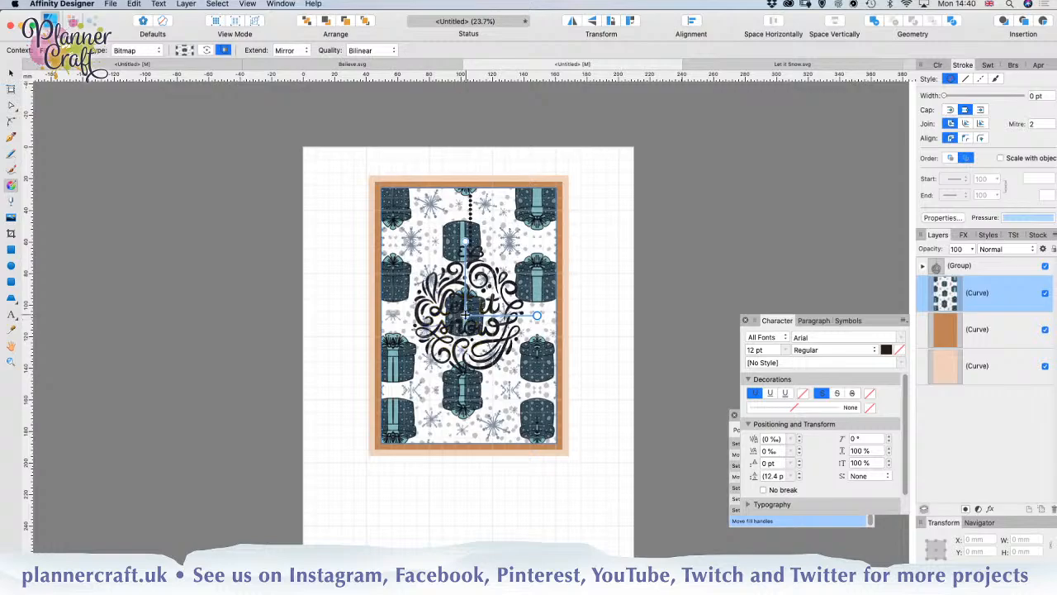
drag(470, 313, 468, 314)
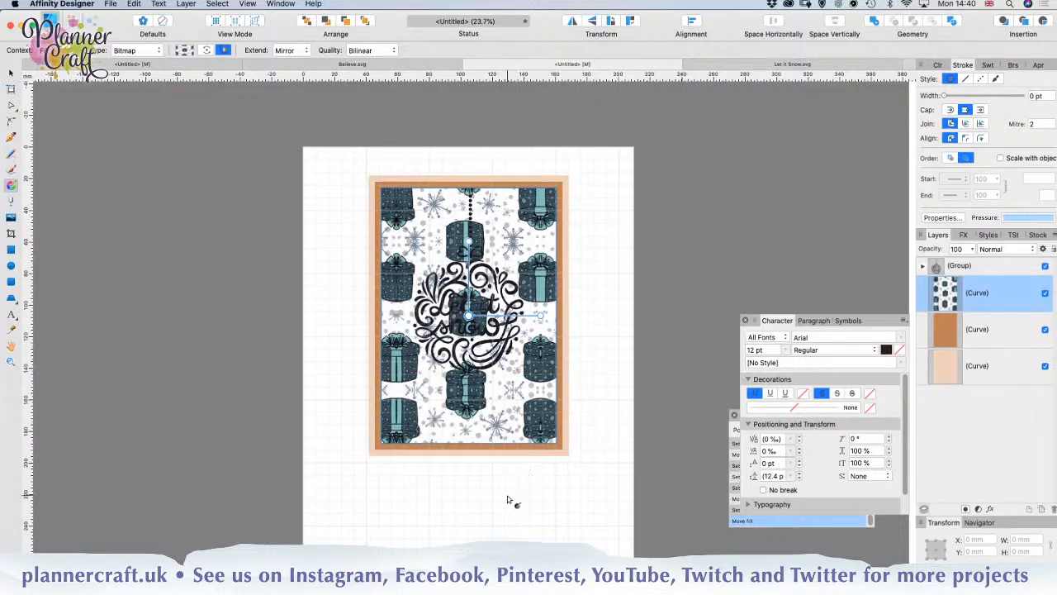
Step: Draw a circle about 70 mm in diameter around the ornament lettering and nudge it up to line up with the ornament
click(11, 266)
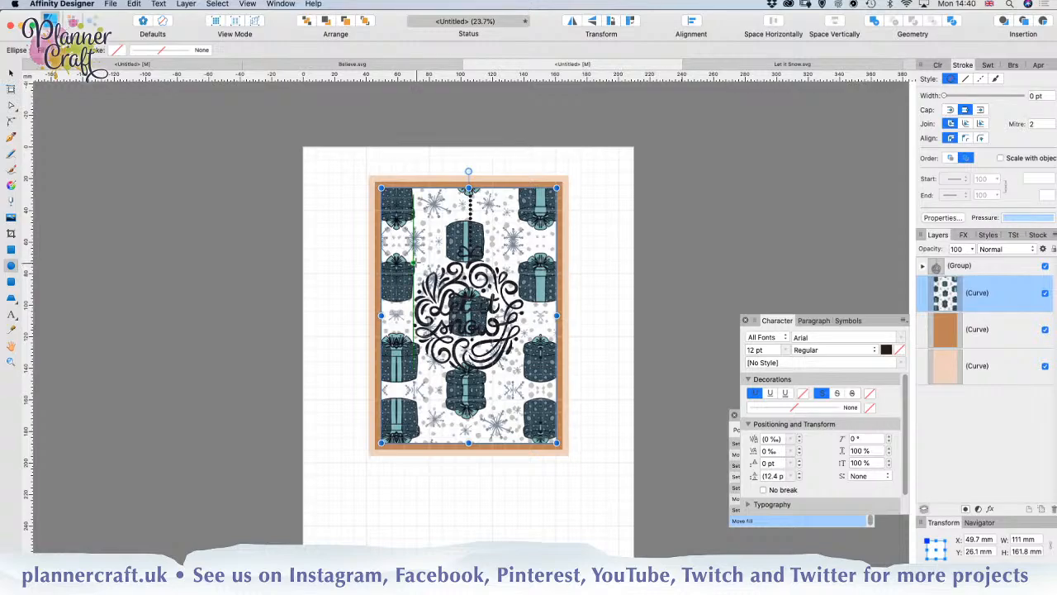
mouse_move(412, 264)
mouse_down()
mouse_move(499, 351)
mouse_move(557, 376)
mouse_move(513, 363)
mouse_move(542, 373)
mouse_move(522, 374)
mouse_up()
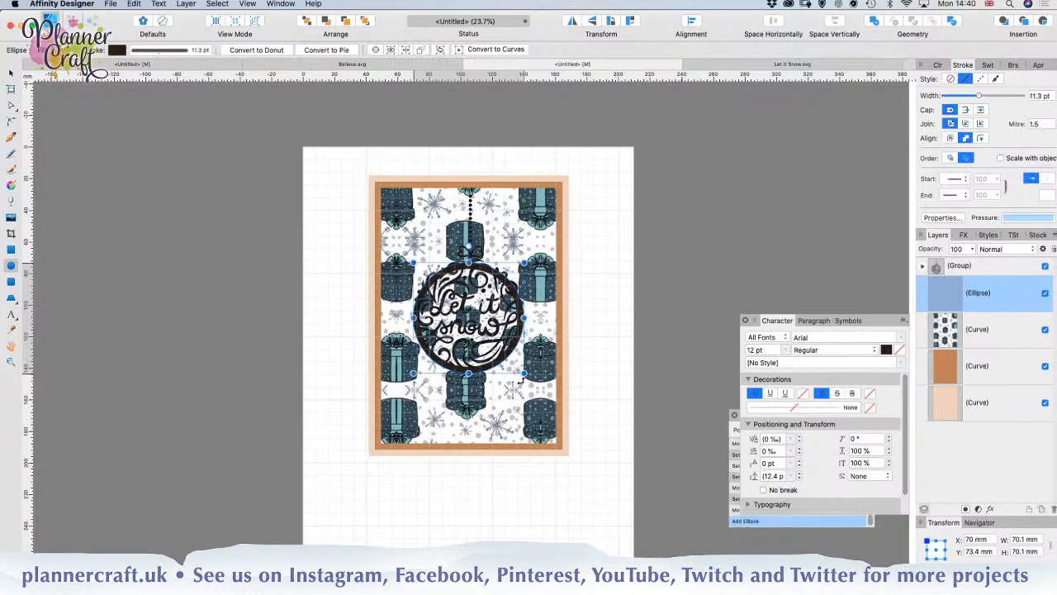
key(Up)
key(Up)
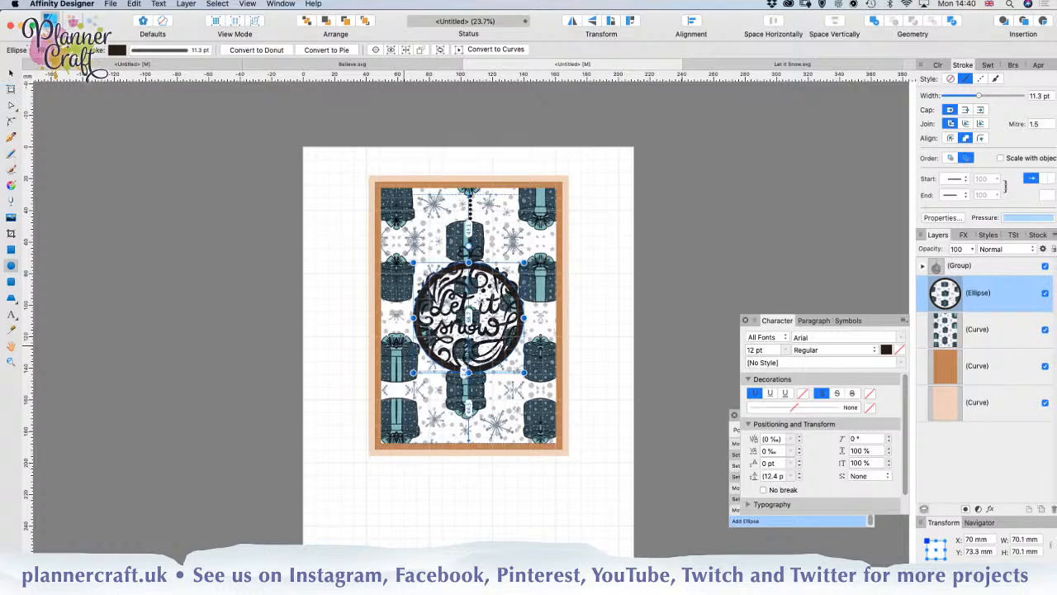
key(Up)
key(Up)
key(Up)
key(Up)
key(Up)
key(Up)
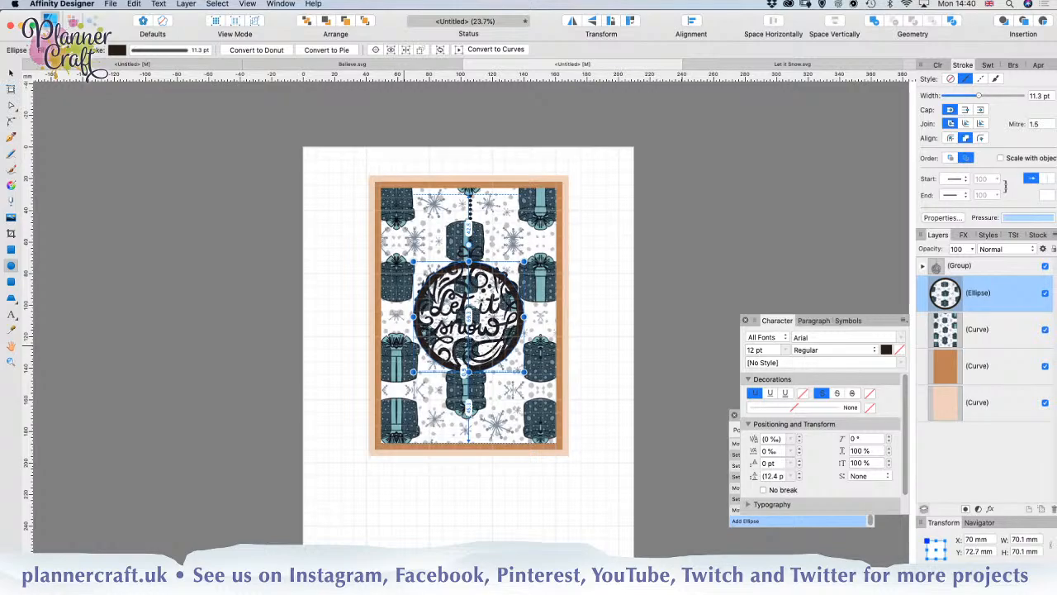
key(Up)
key(Up)
key(Up)
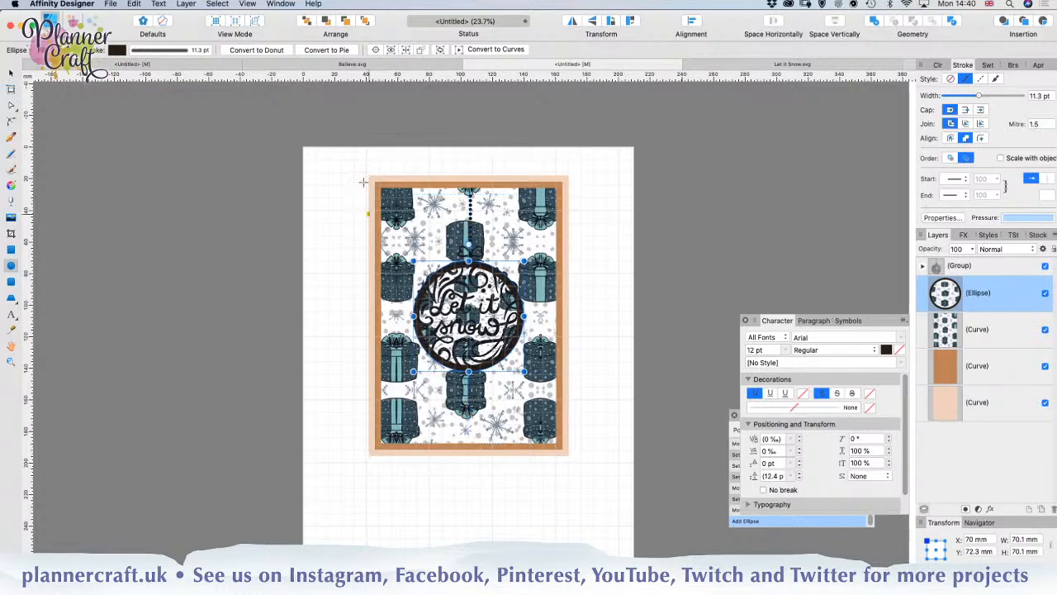
Step: Fill the circle behind the ornament lettering with white
click(116, 49)
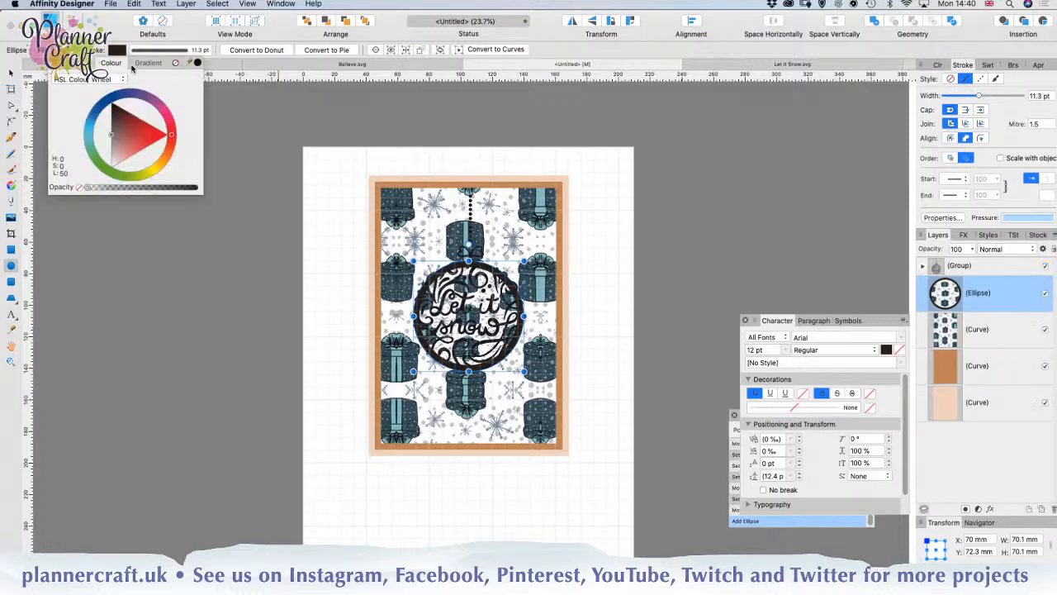
click(175, 64)
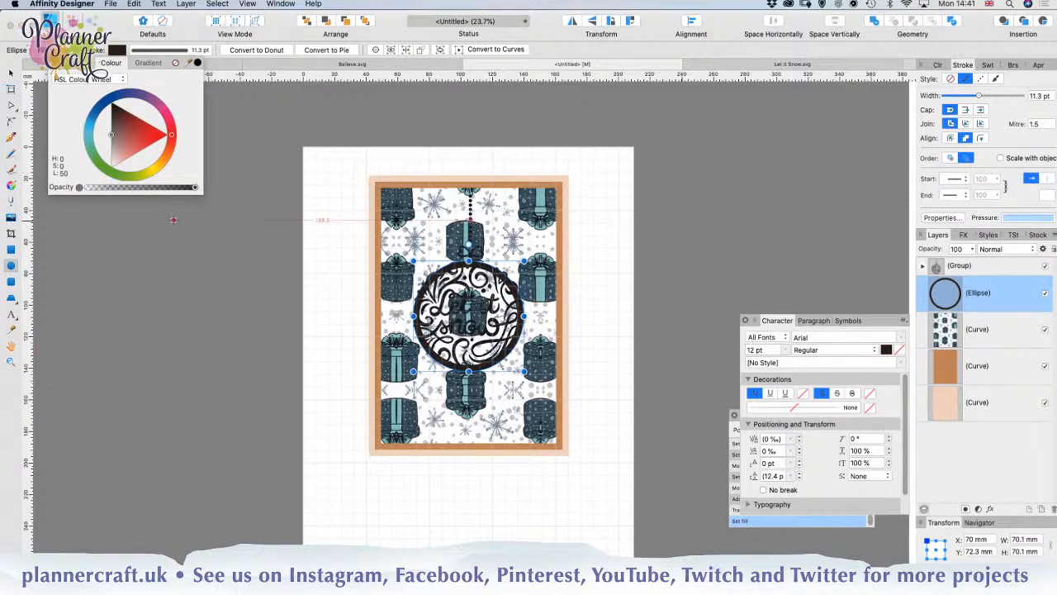
click(116, 164)
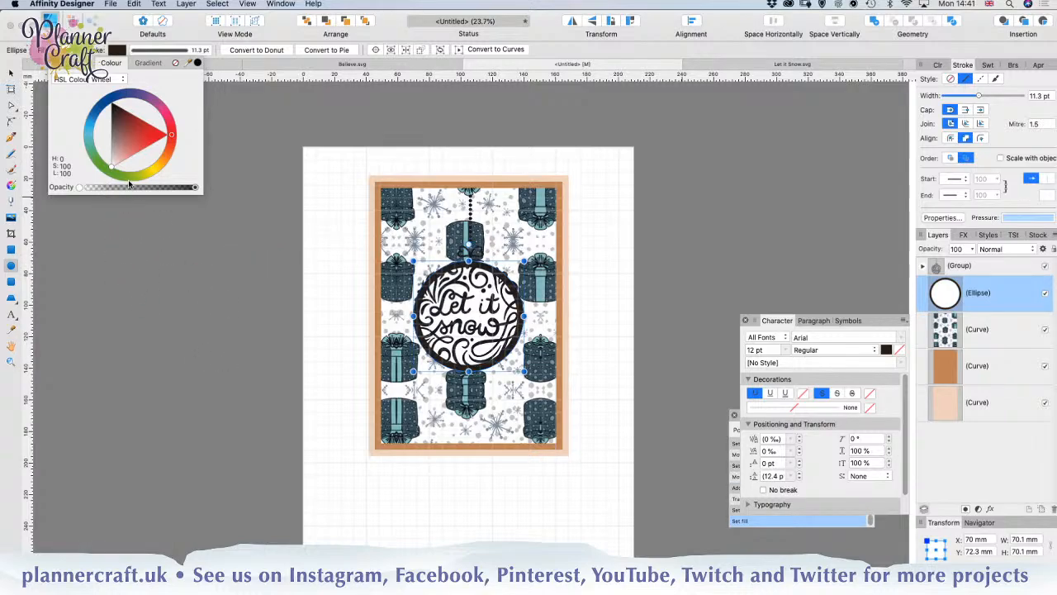
Step: Centre-align the circle's 11.3 pt stroke, expand the stroke, and merge it with the ellipse into one larger circle
click(149, 51)
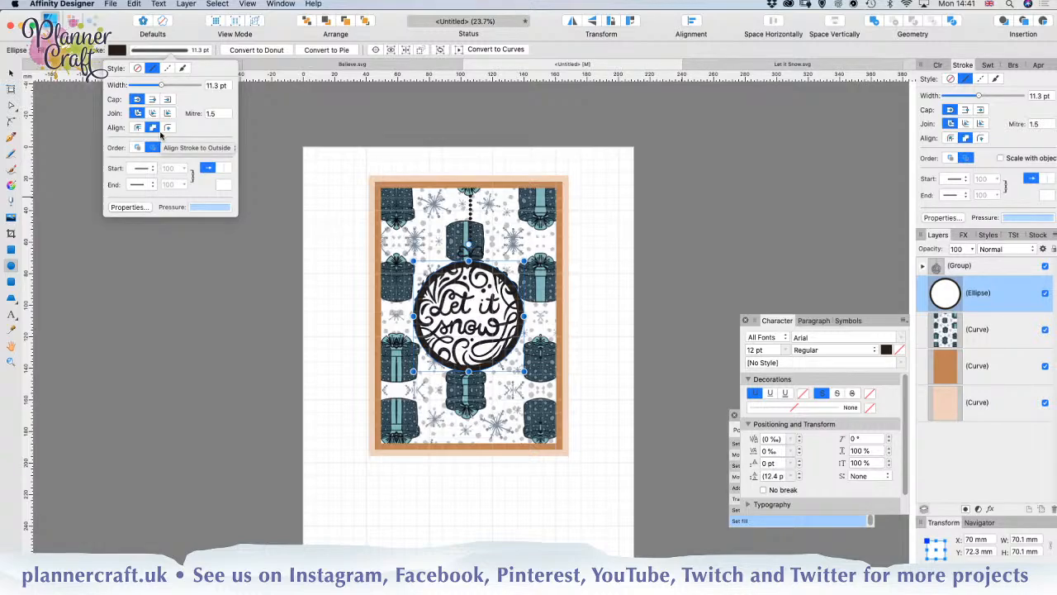
click(138, 128)
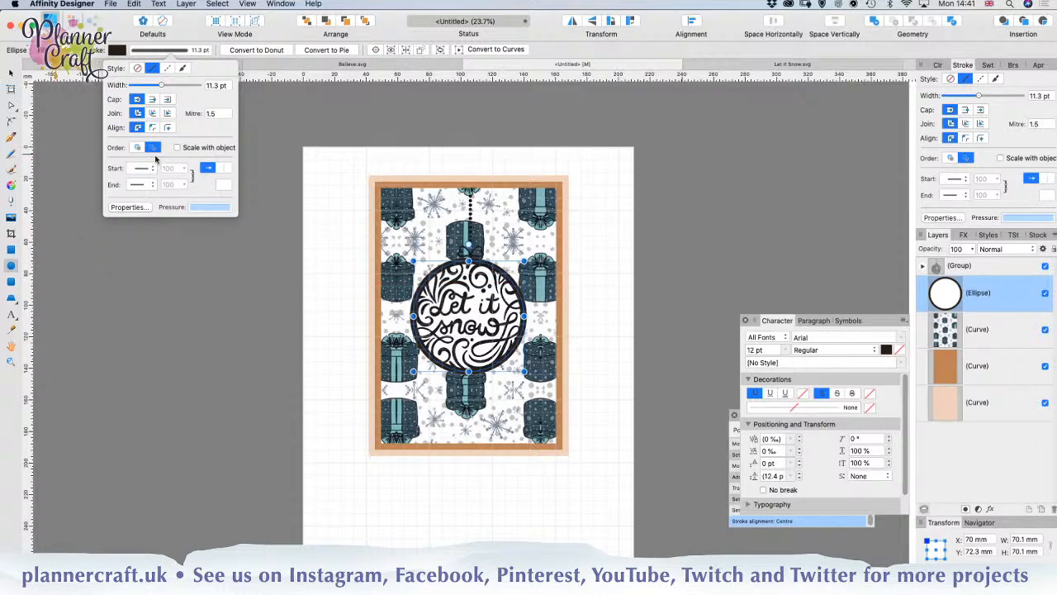
click(194, 3)
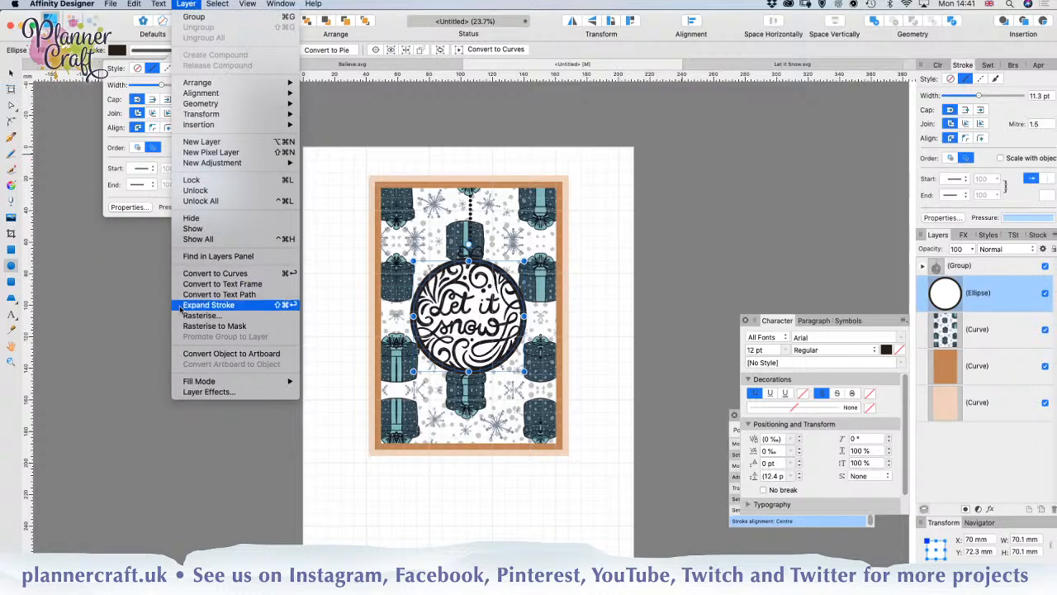
click(245, 305)
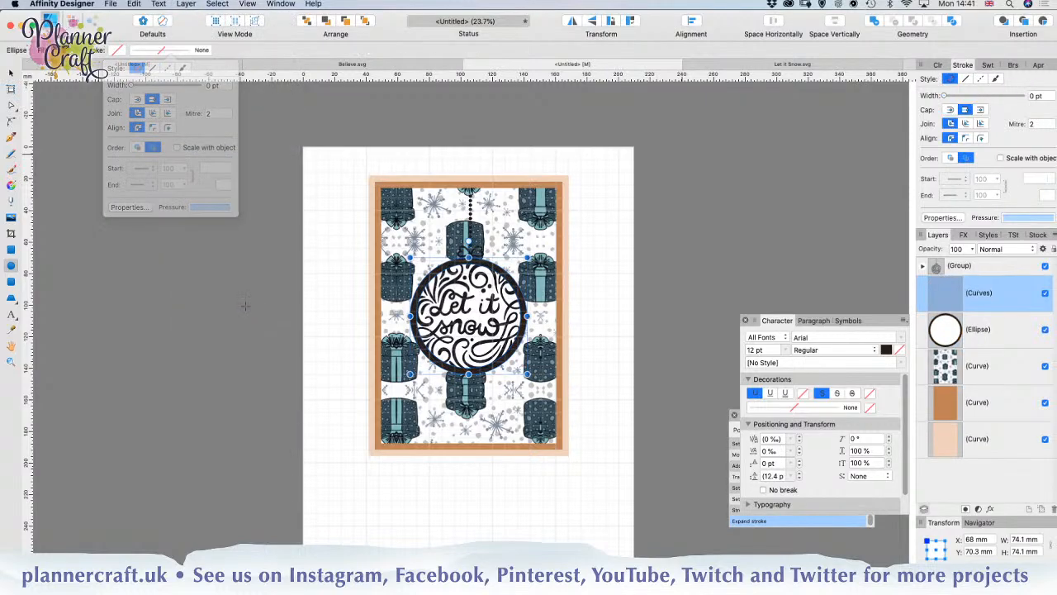
shift+click(977, 341)
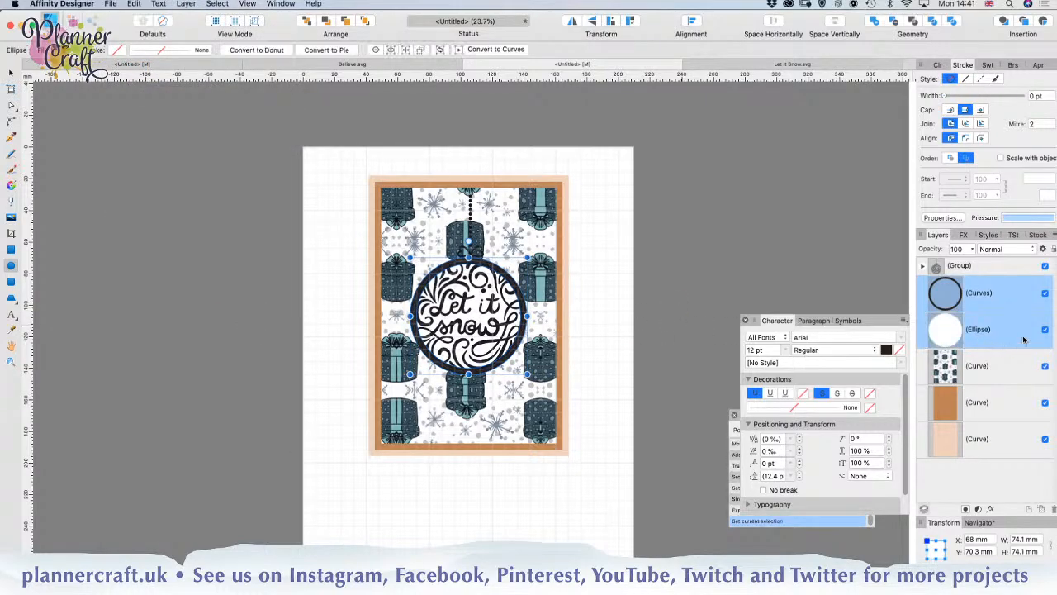
click(874, 20)
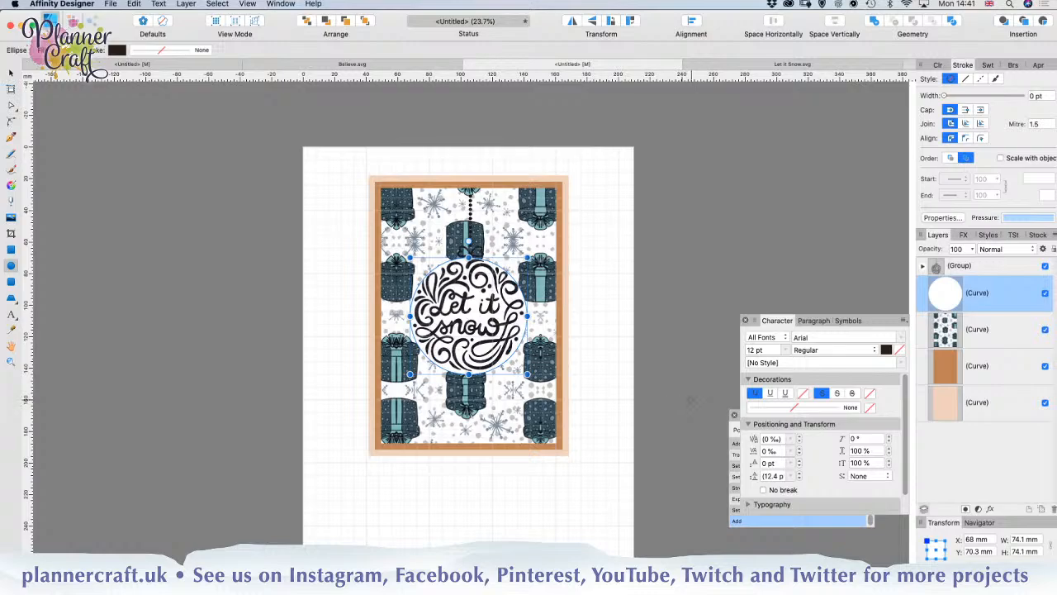
Step: Nudge the white circle up to a Y position of 69.7 mm and subtract it from the gift-pattern rectangle
key(Up)
key(Up)
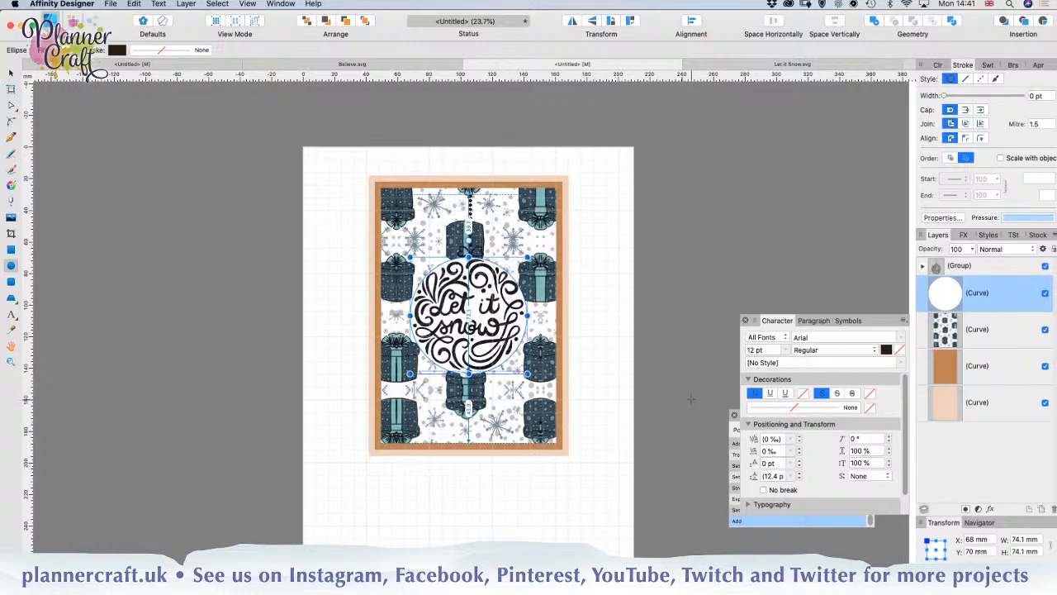
key(Up)
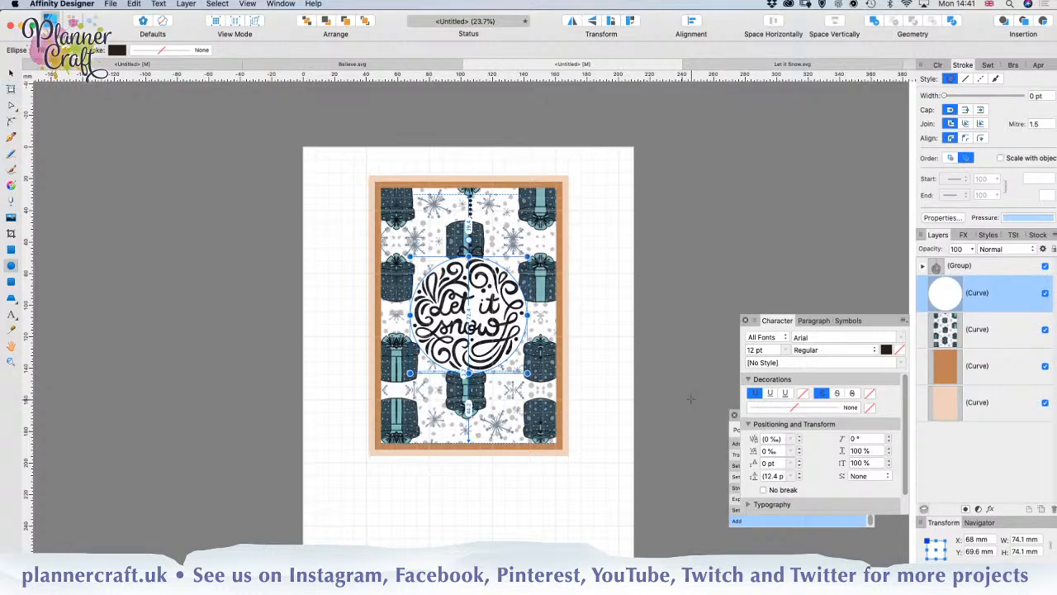
key(Down)
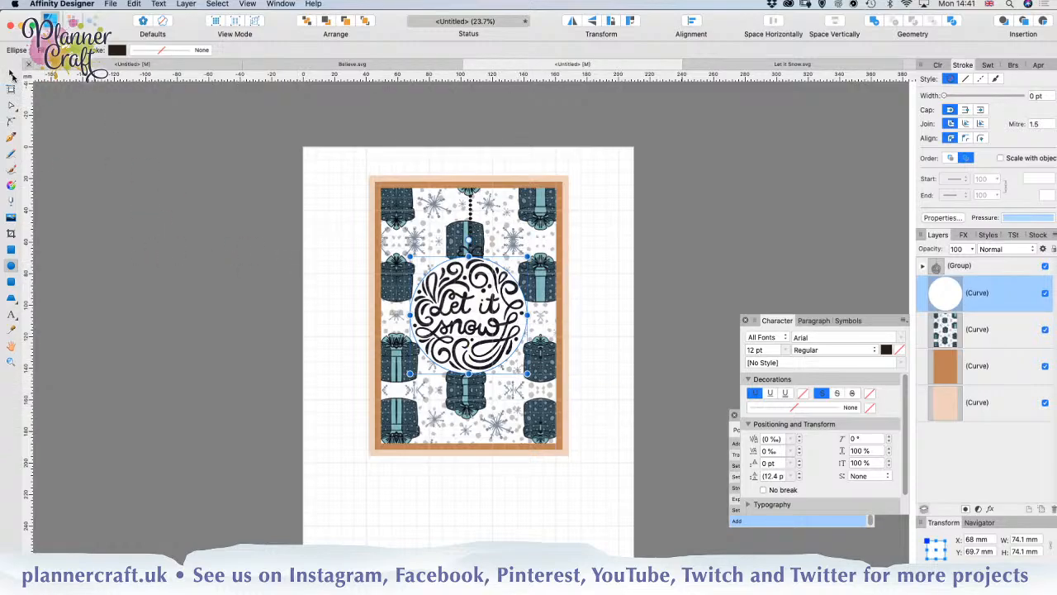
click(12, 73)
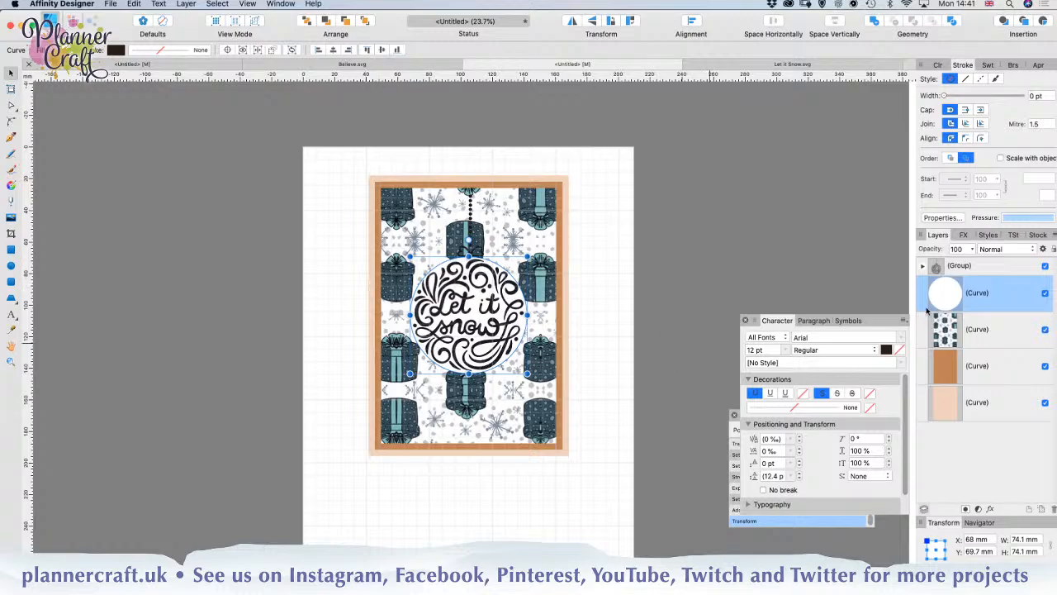
shift+click(992, 334)
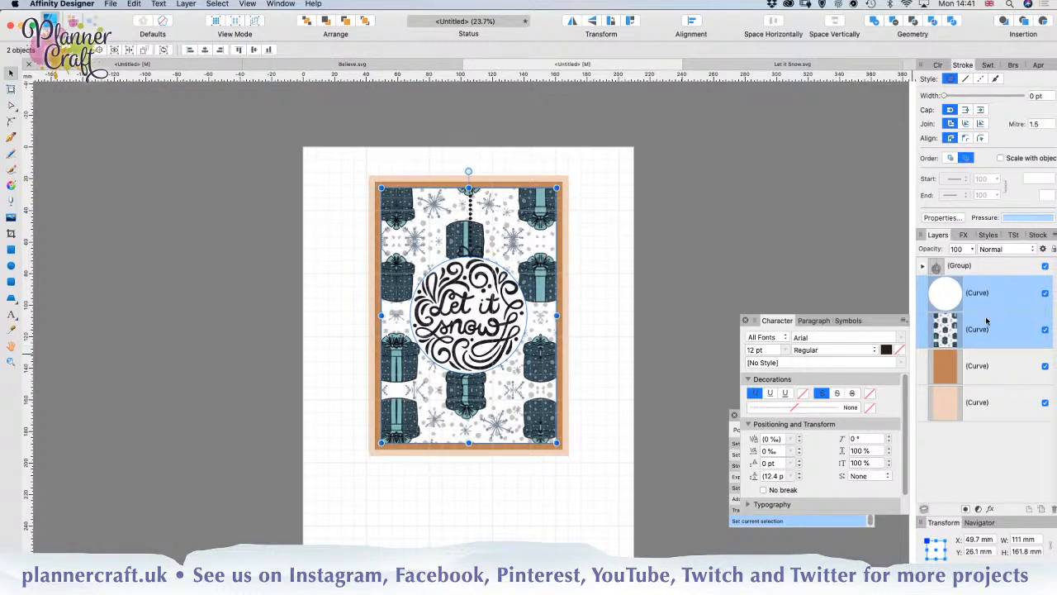
click(893, 22)
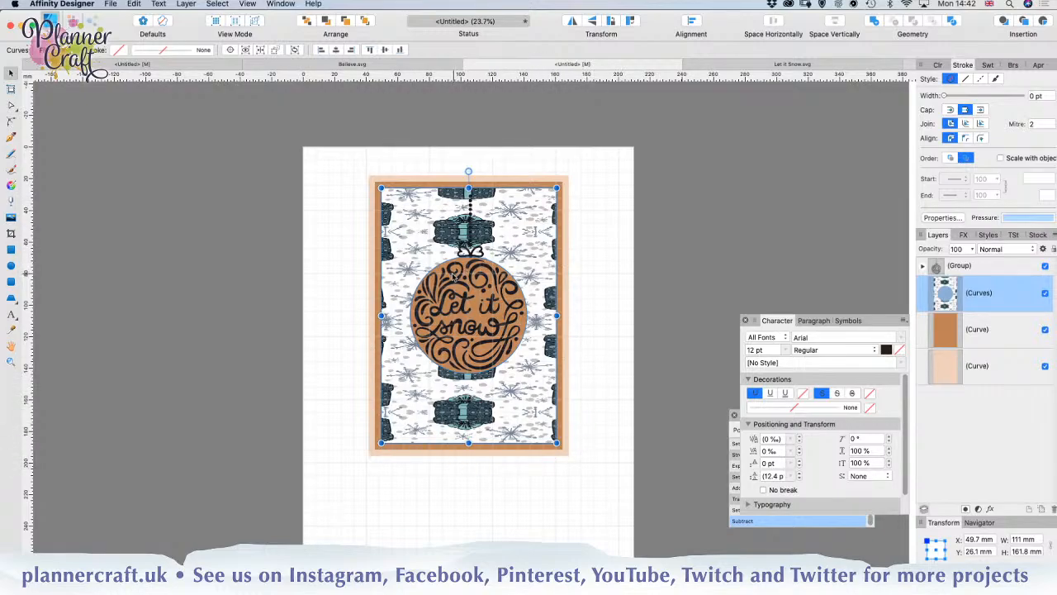
Step: Move the pattern fill back onto the ornament, resize it to an undistorted tile about 90 mm square, and set its extend mode to Wrap
click(11, 187)
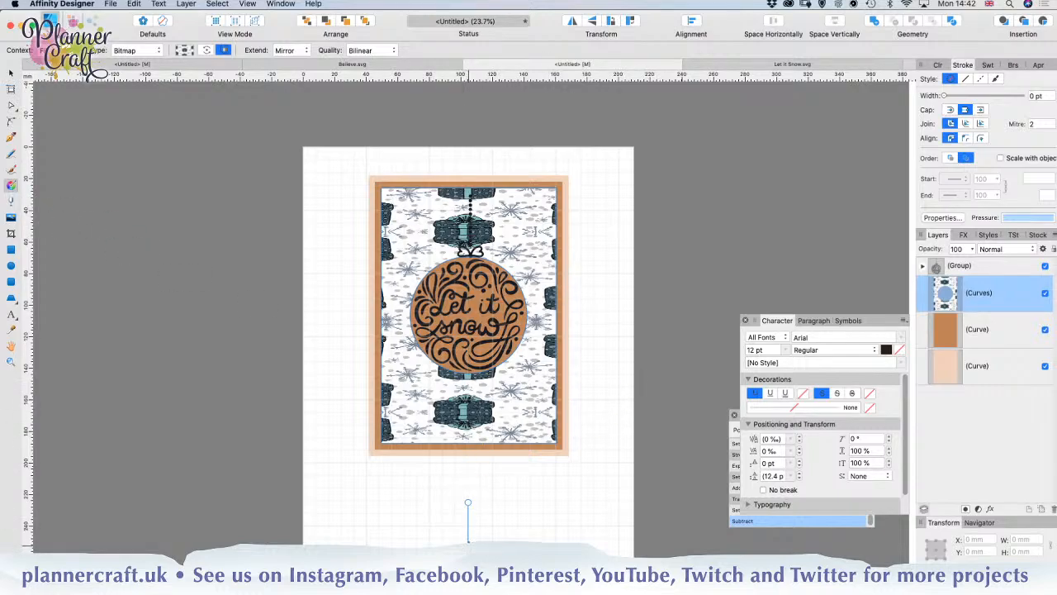
drag(467, 539, 469, 319)
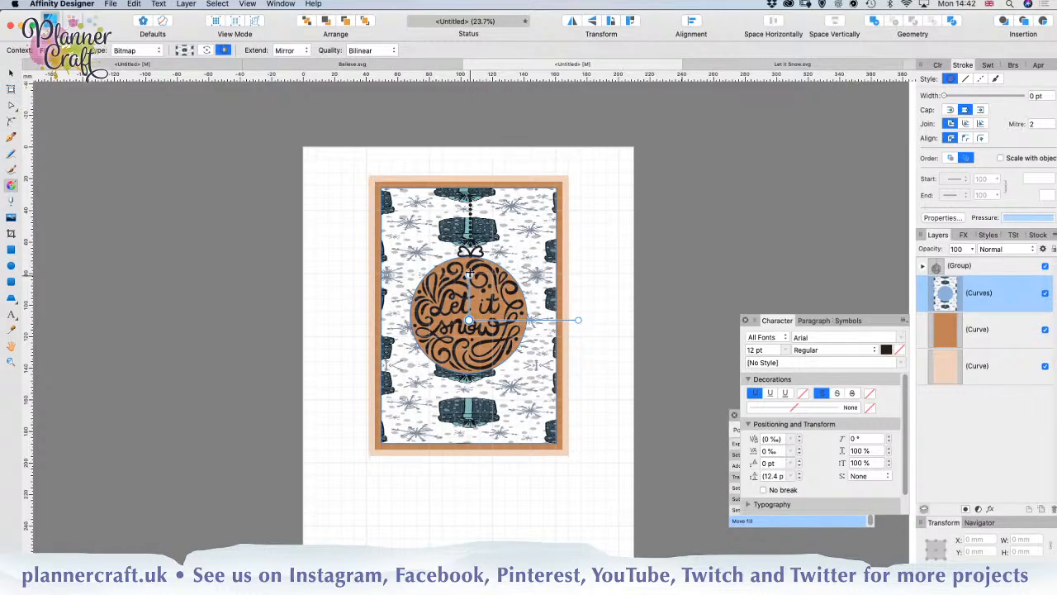
drag(470, 271, 469, 234)
drag(611, 319, 554, 319)
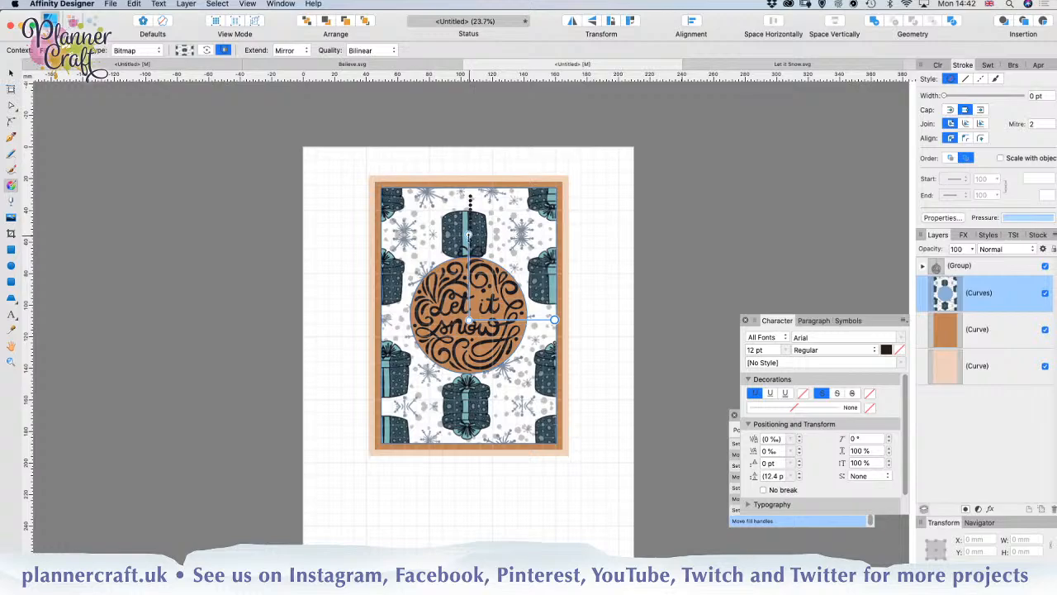
drag(468, 235, 468, 248)
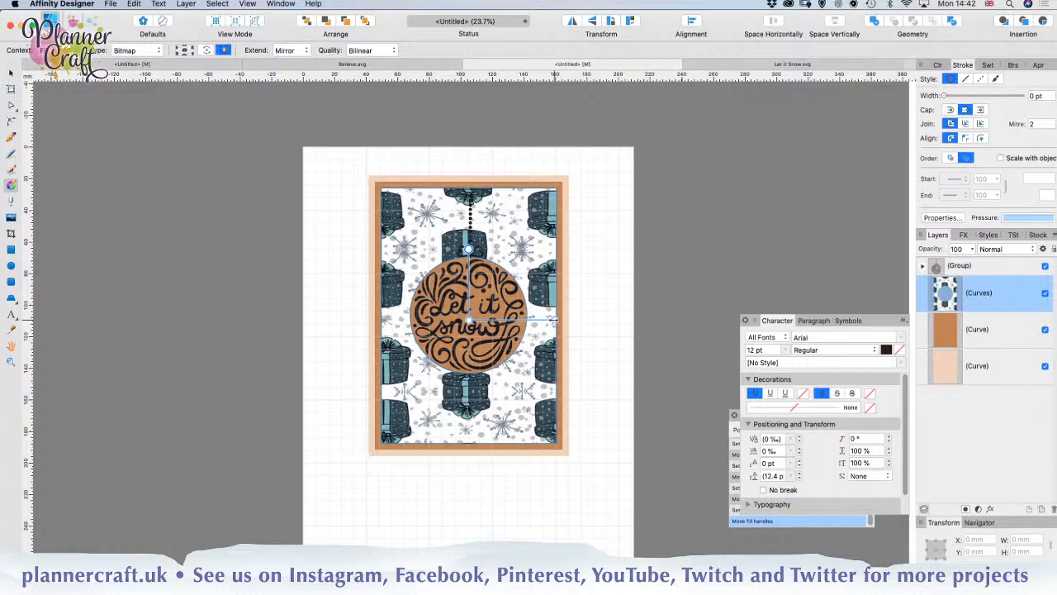
drag(554, 320, 540, 320)
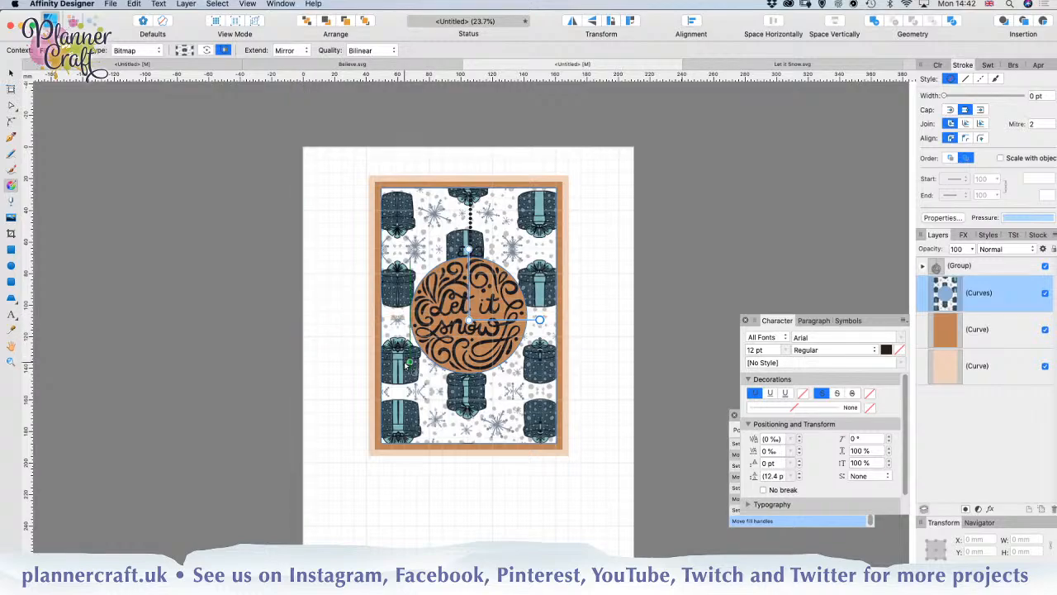
click(300, 51)
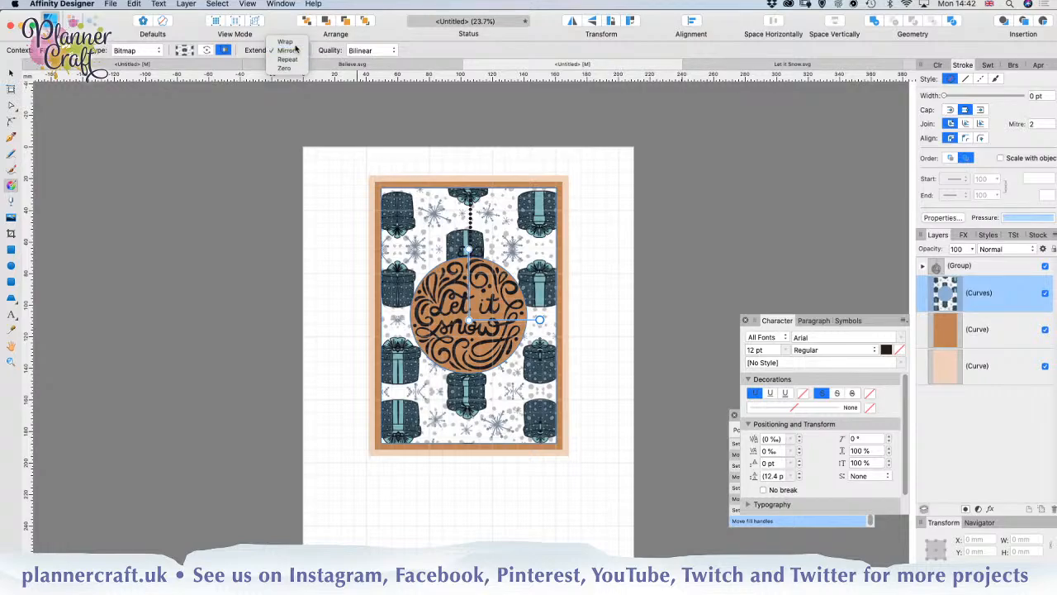
click(285, 42)
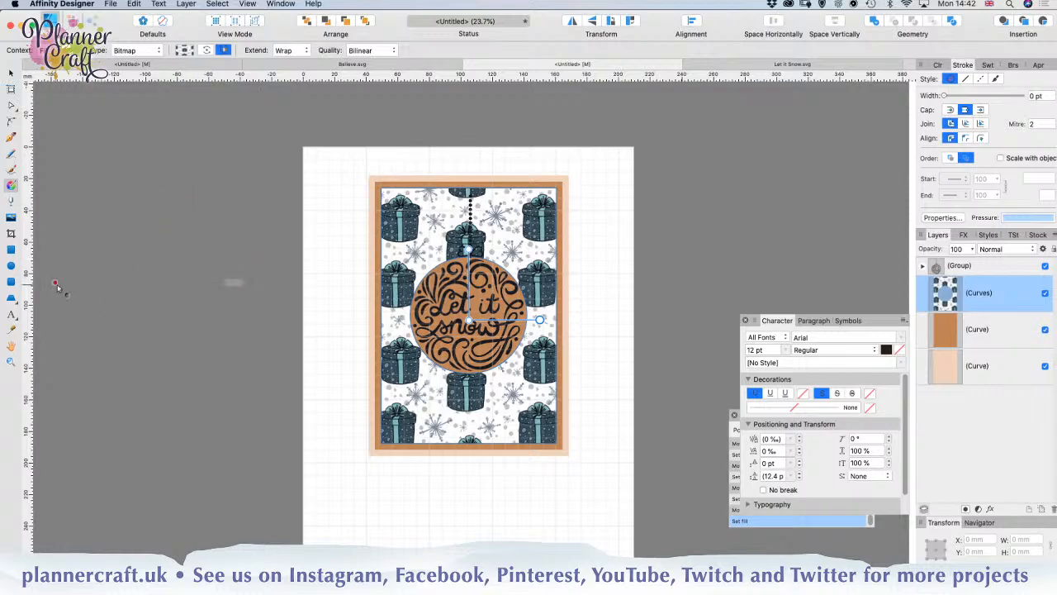
Step: Move all the card's layers together towards the page's left edge, then deselect them
click(10, 74)
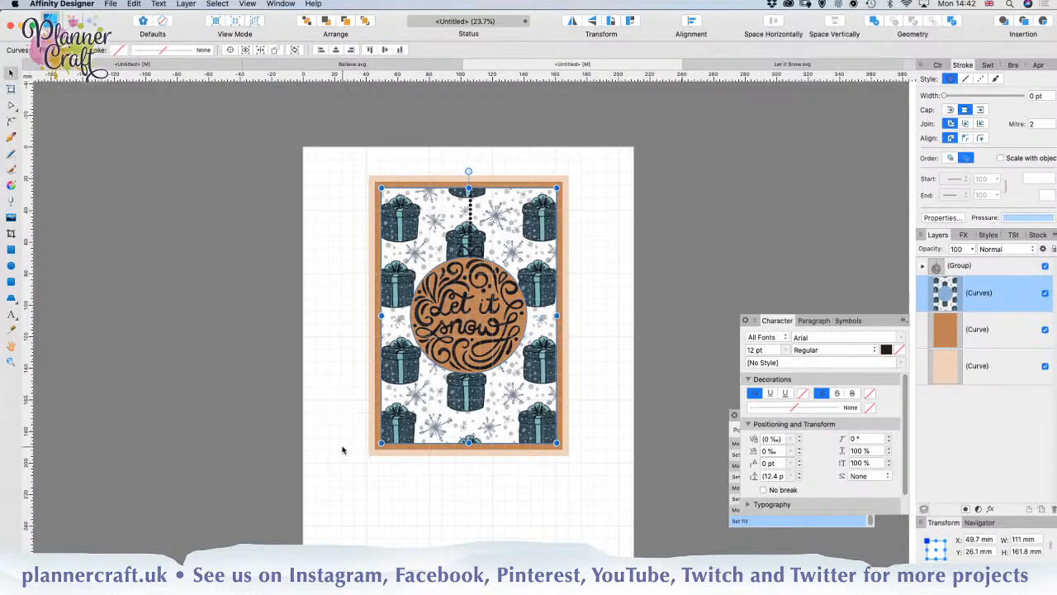
click(344, 451)
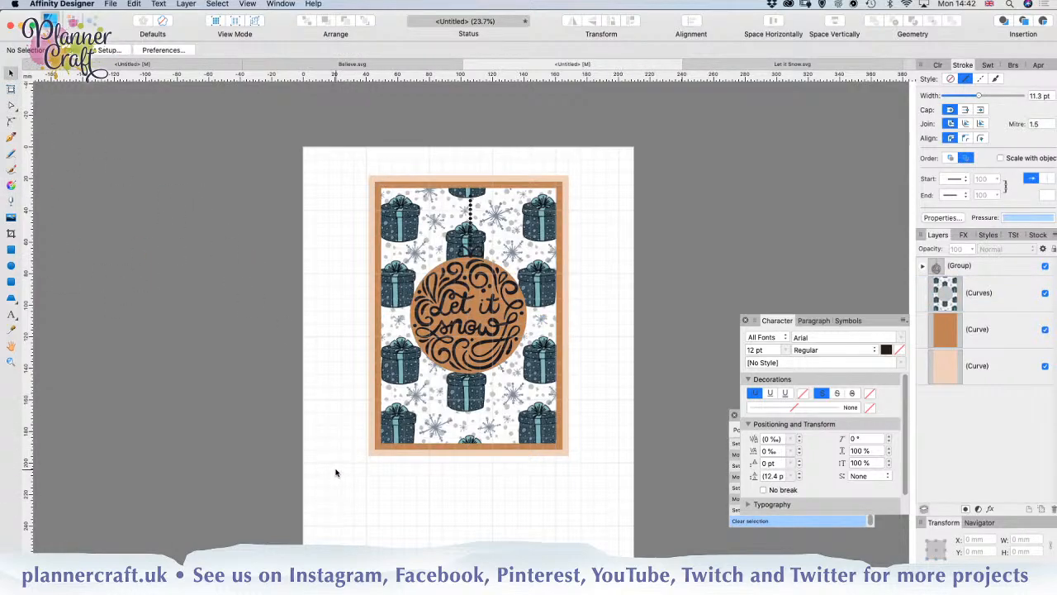
drag(351, 168, 611, 490)
drag(548, 439, 504, 434)
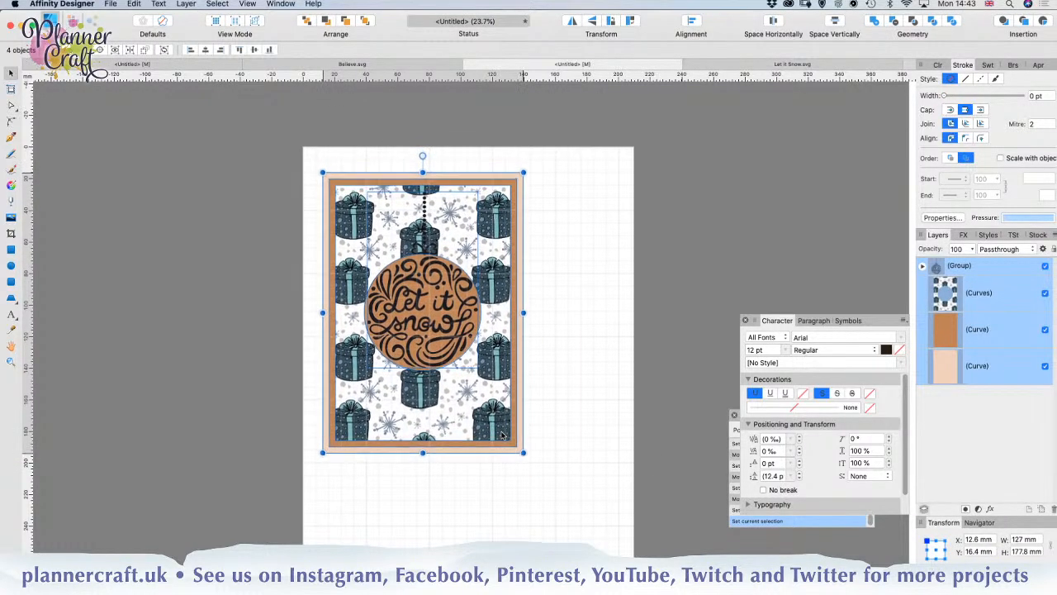
click(608, 444)
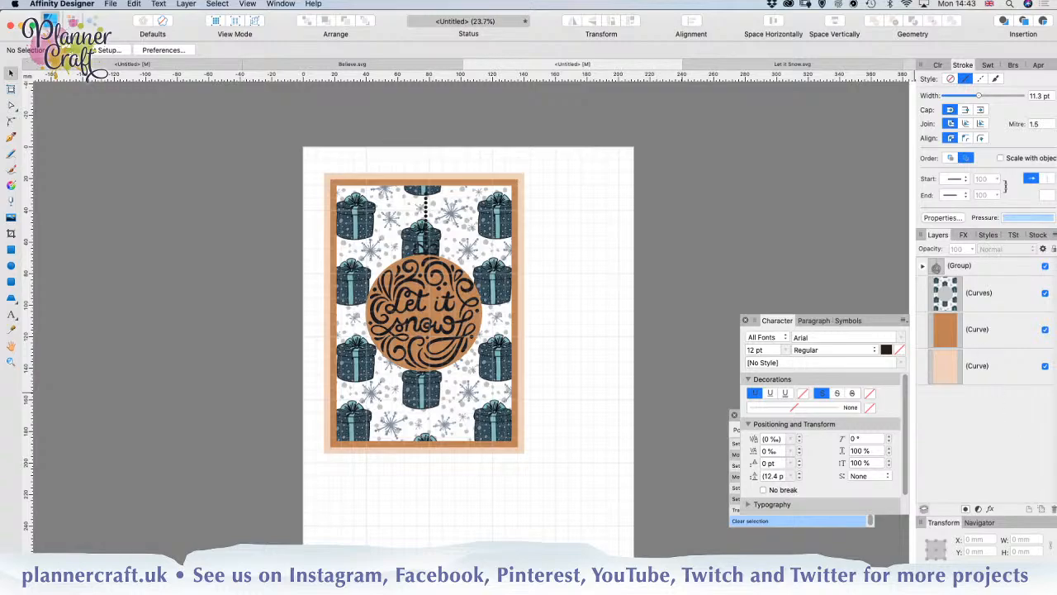
Step: Add three new empty layers above the artwork and rename the uppermost one Registration
click(1028, 510)
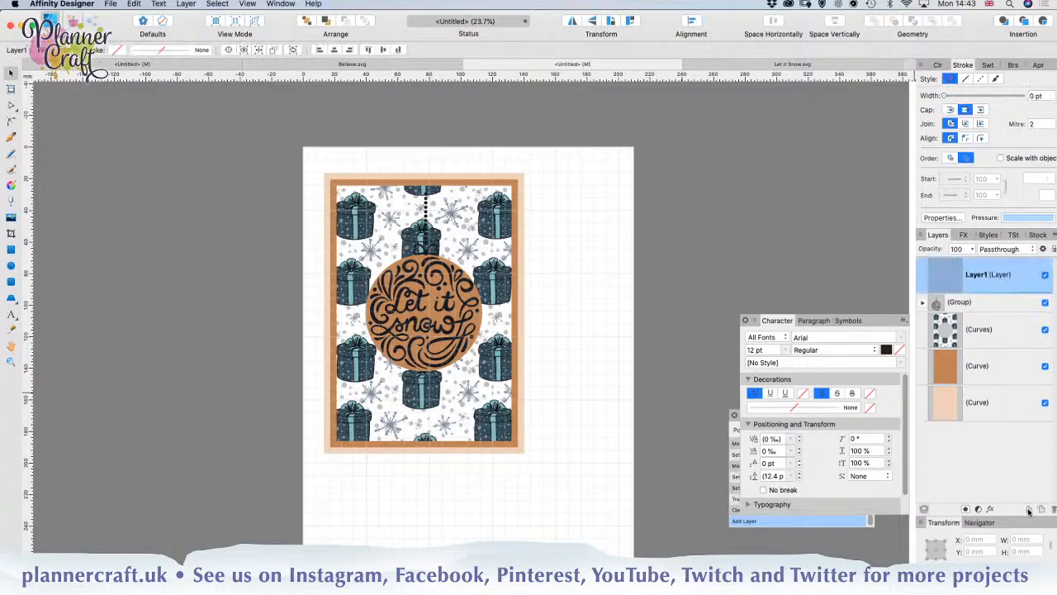
click(1028, 509)
click(1028, 509)
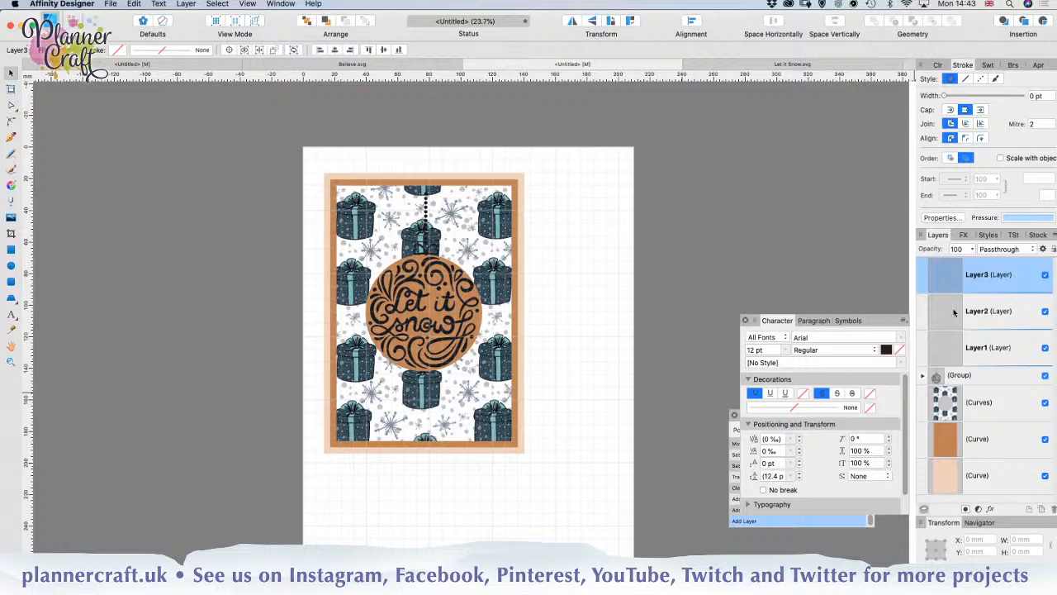
double_click(990, 275)
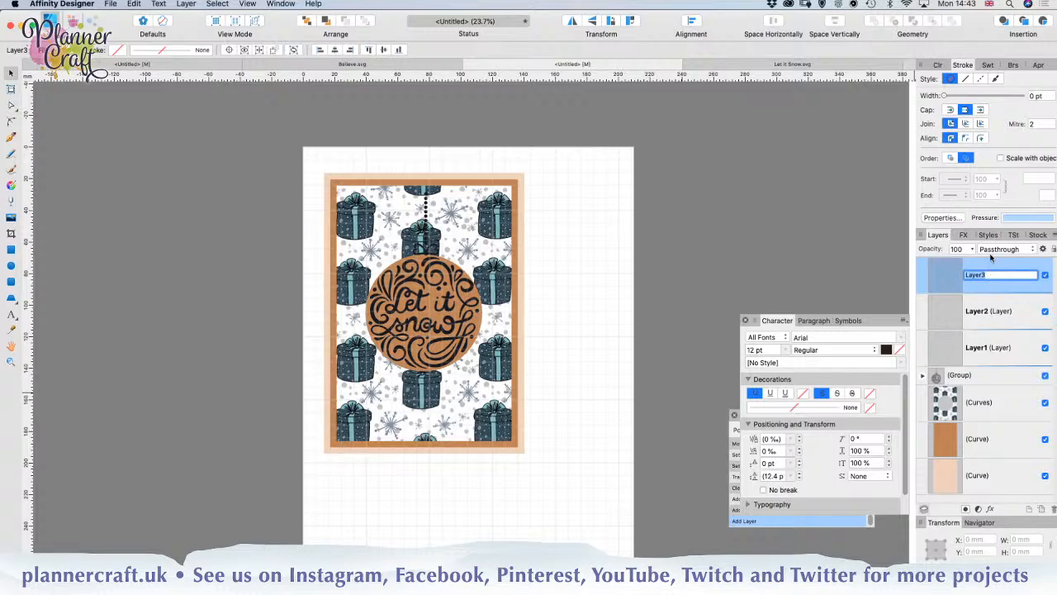
text(Registration)
key(Return)
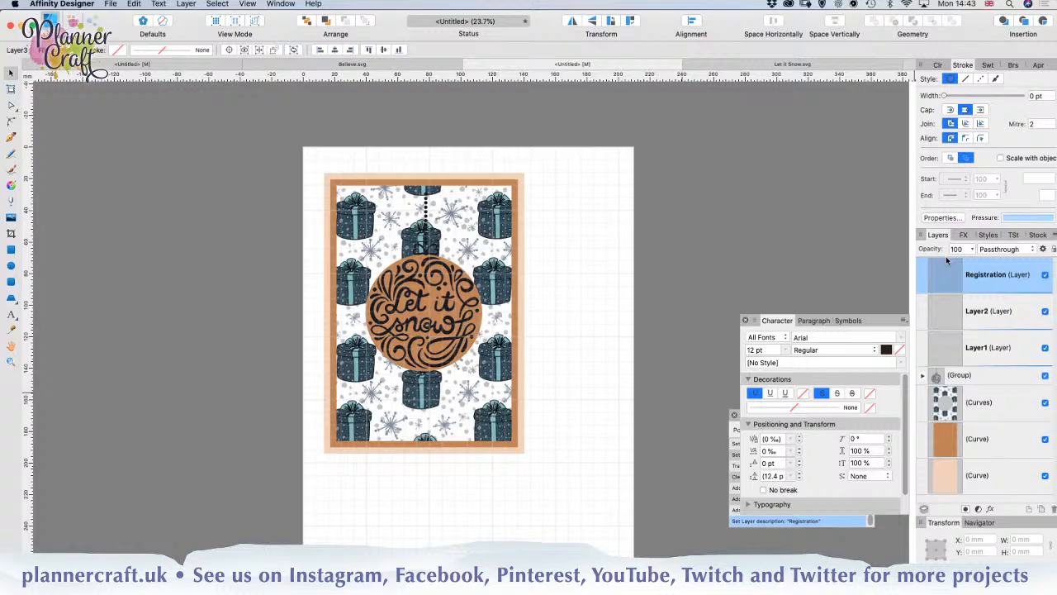
Step: Rename the middle new layer Cut and the lowest new layer Print
click(981, 312)
double_click(981, 312)
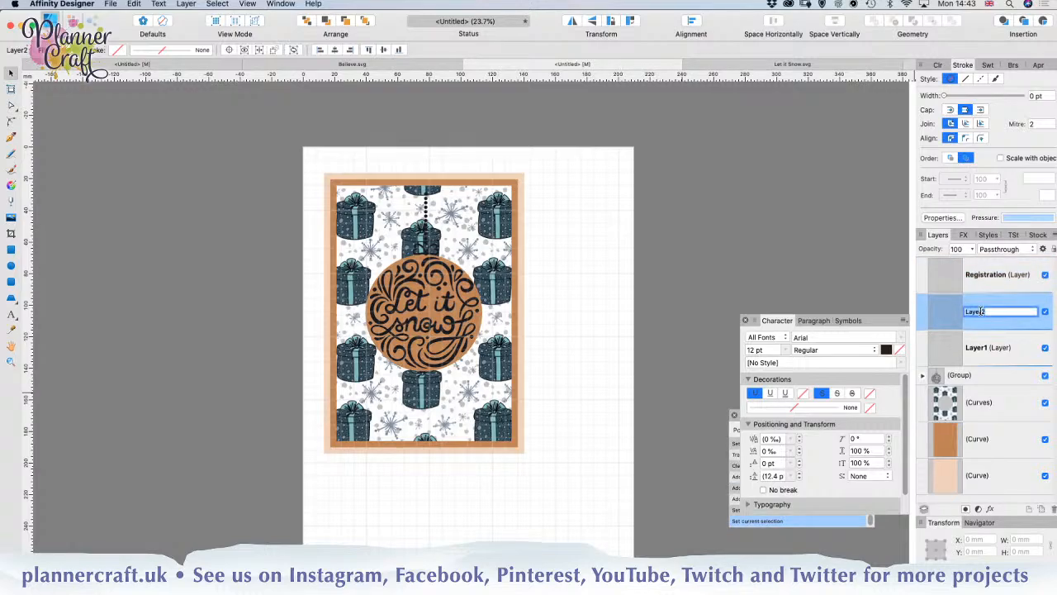
text(Cut)
key(Return)
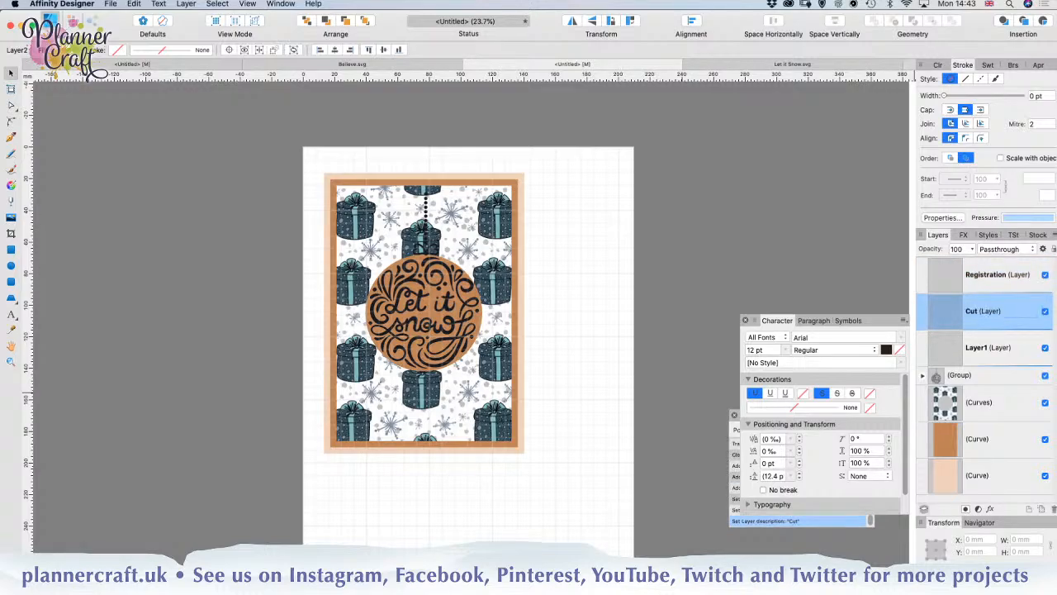
click(979, 349)
double_click(979, 349)
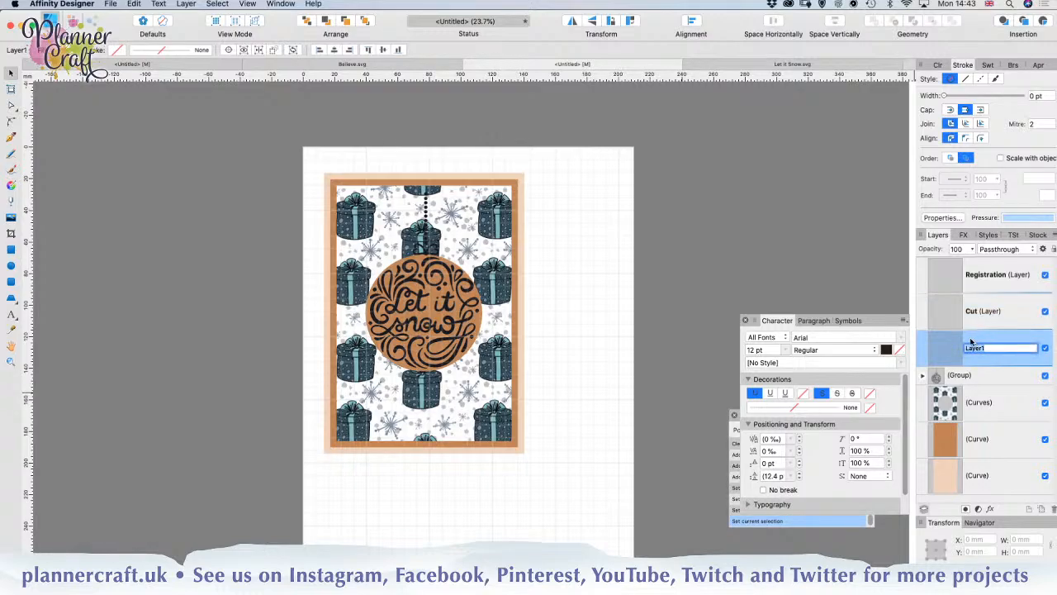
text(Print)
key(Return)
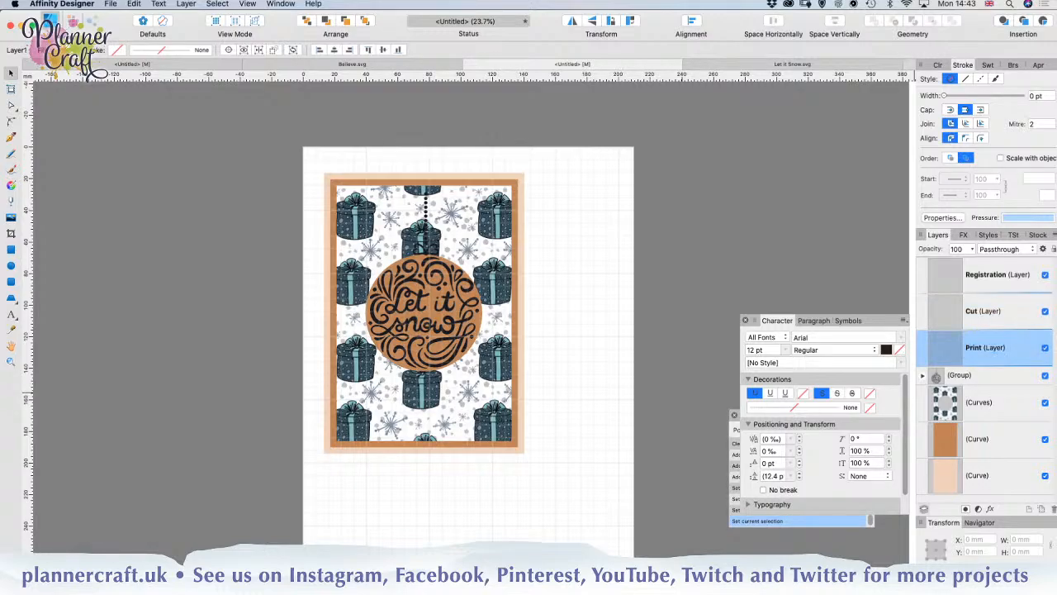
Step: Put the ornament group inside the Cut layer as a regular child, undoing the misplaced clipping drop
click(981, 378)
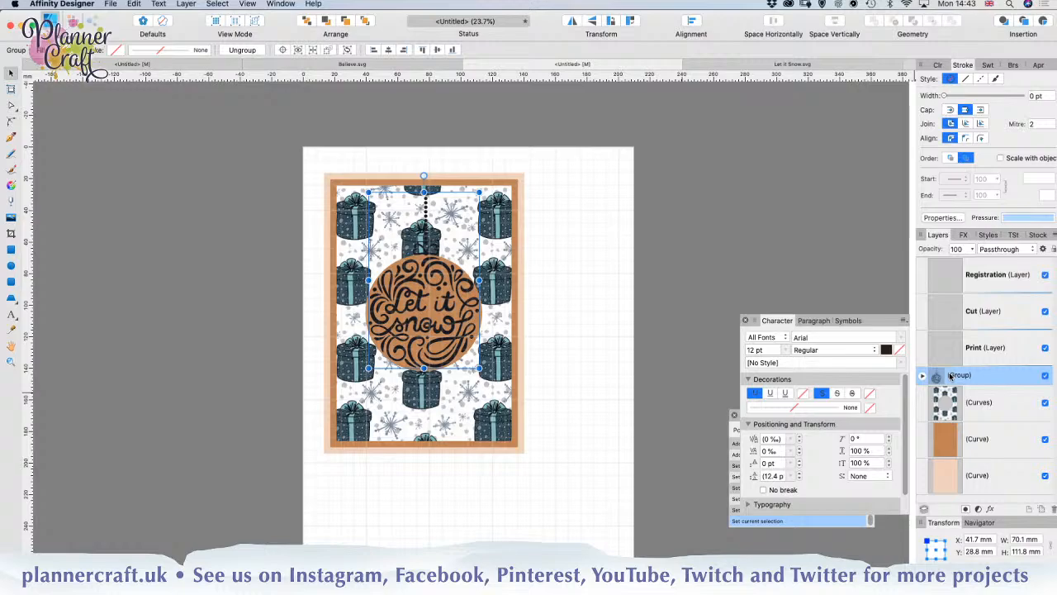
drag(976, 378, 958, 318)
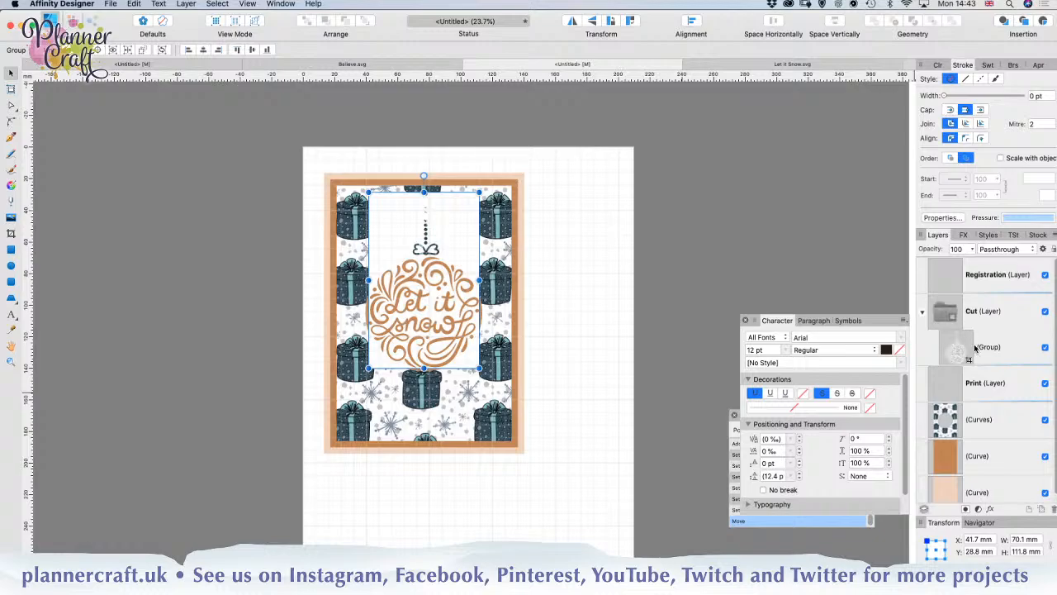
key(super+z)
drag(962, 377, 944, 331)
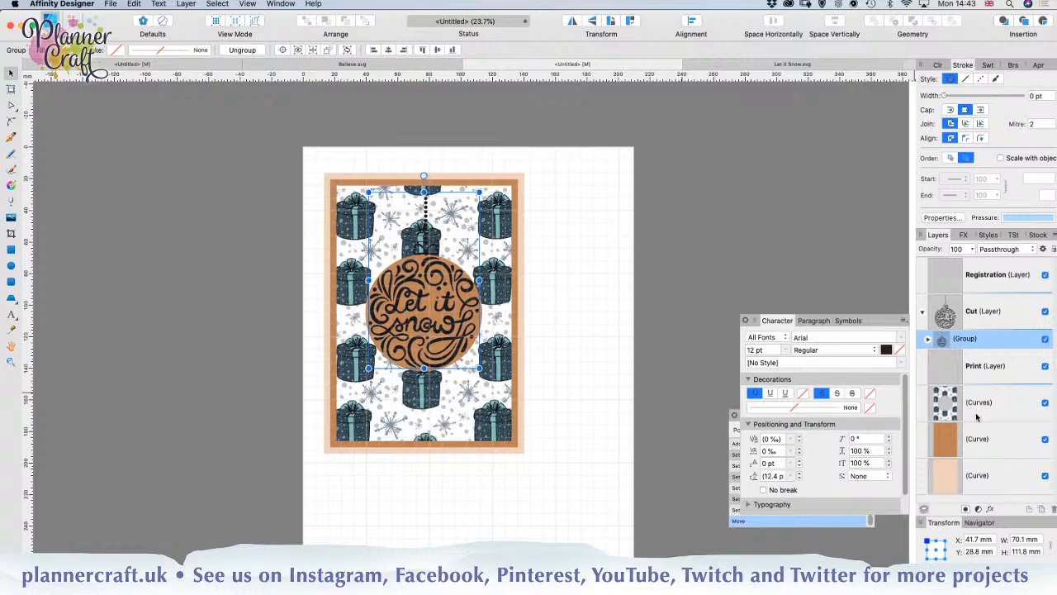
Step: Move the brown rectangle, gift-pattern shape and pale base rectangle into the Cut layer, stacked with the pattern above brown and the base lowest
click(982, 443)
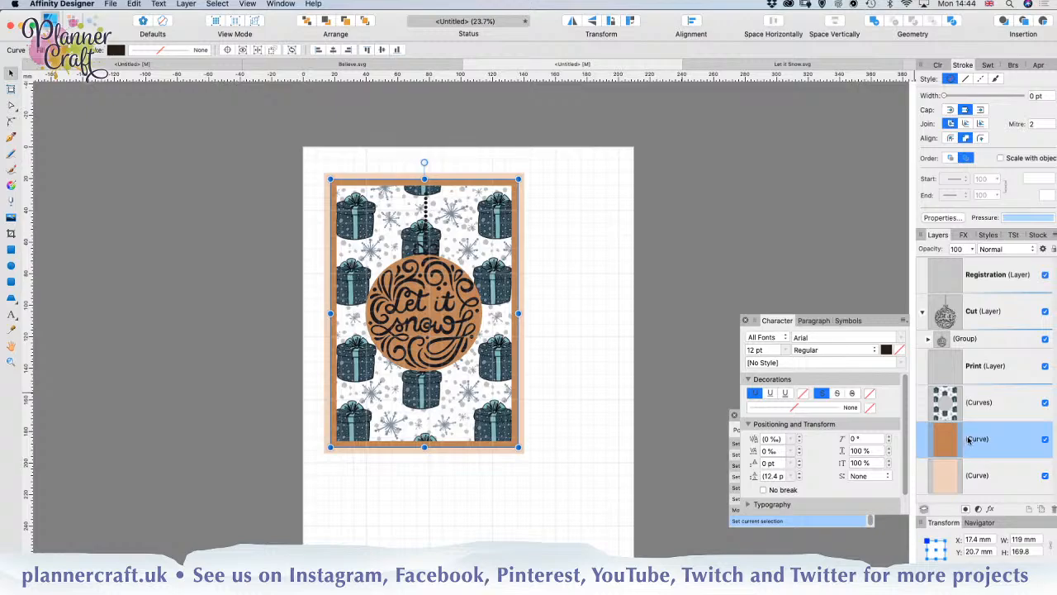
drag(981, 442, 964, 351)
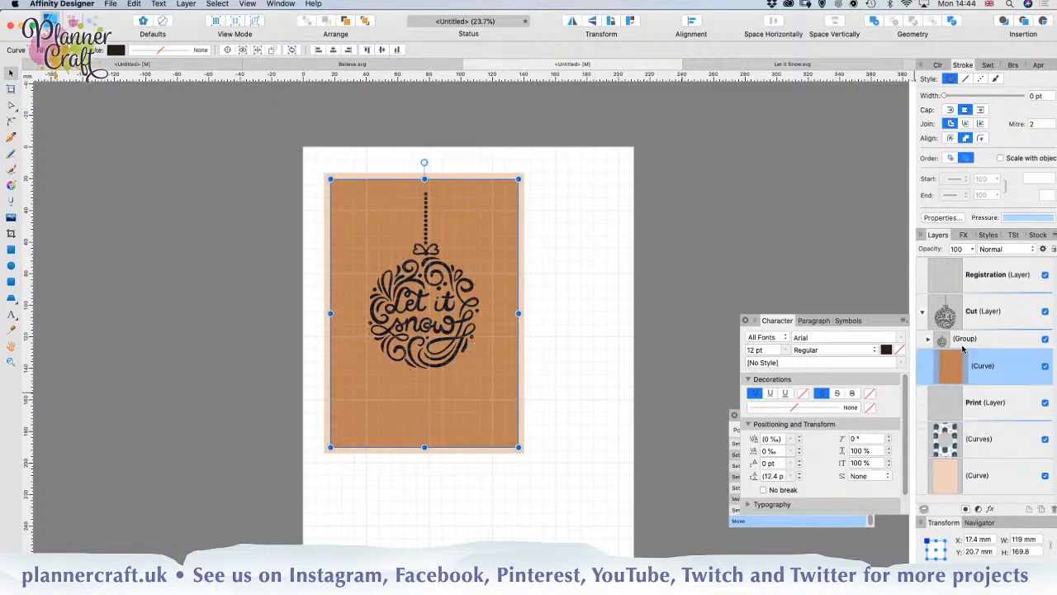
click(982, 454)
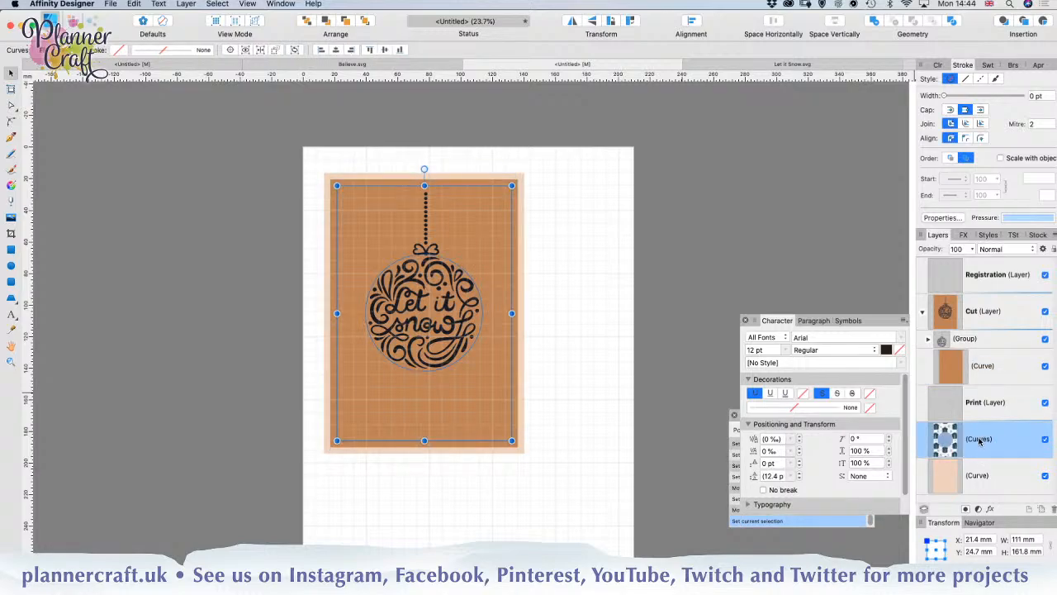
double_click(981, 443)
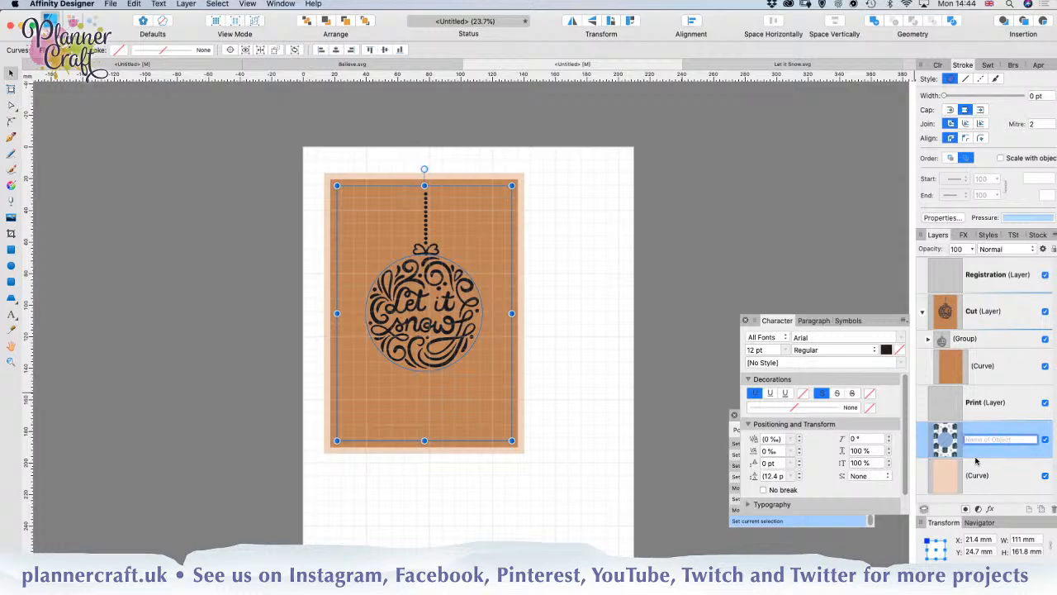
drag(949, 452, 934, 355)
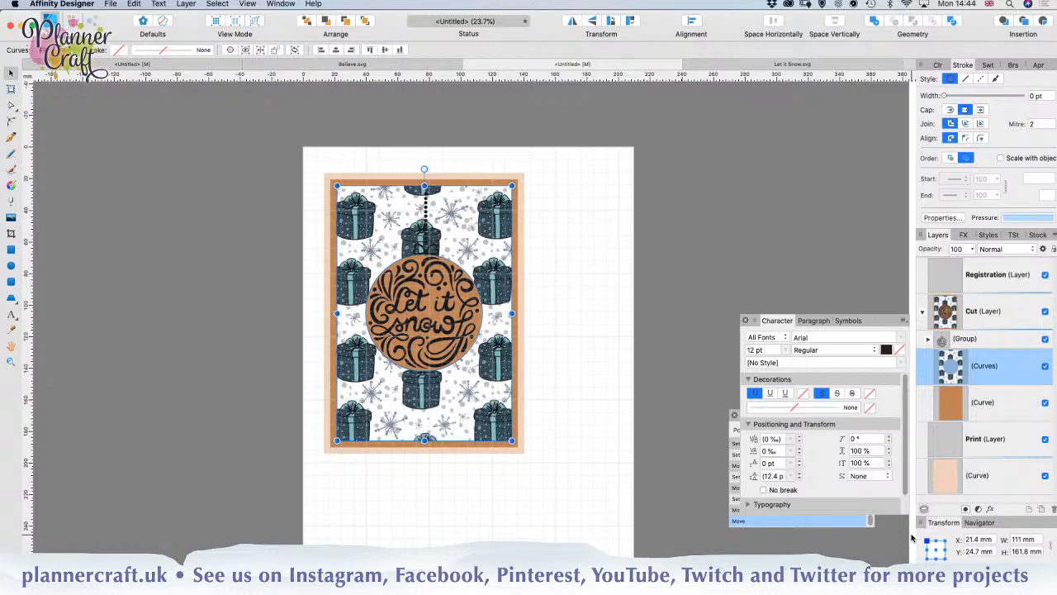
click(977, 487)
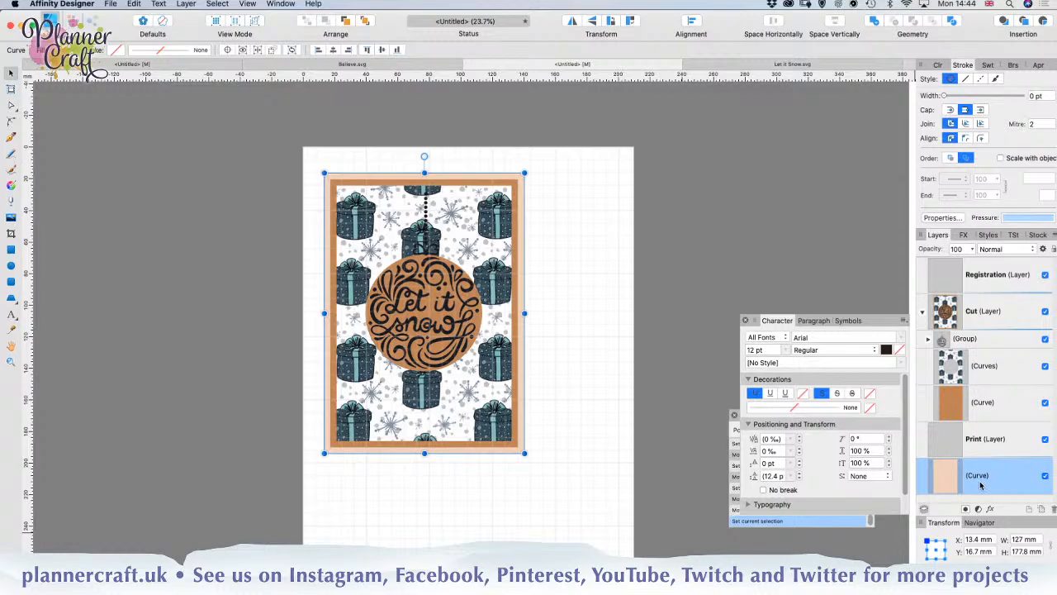
drag(980, 485, 950, 421)
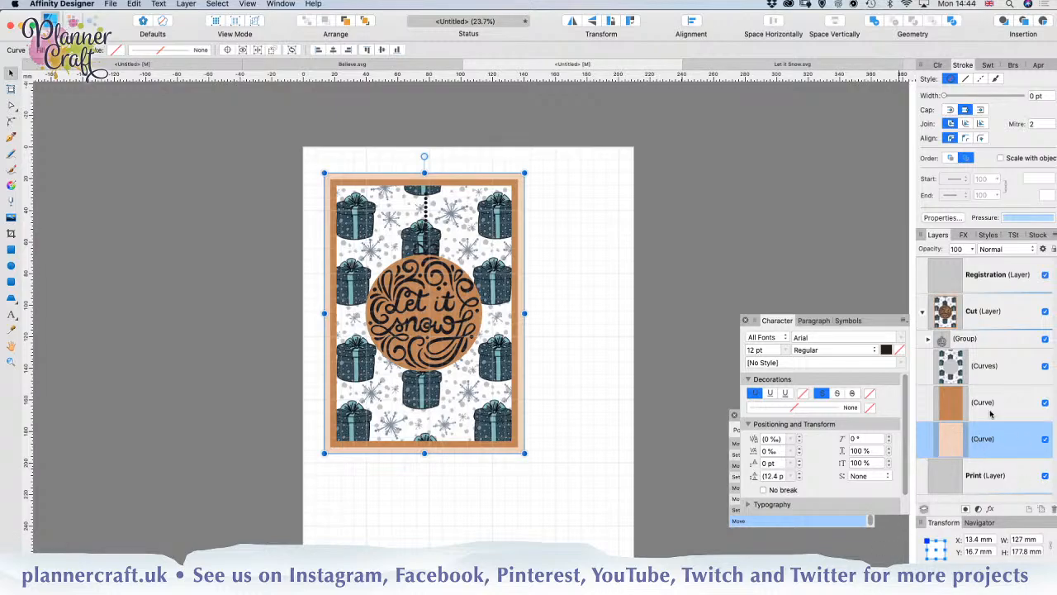
Step: Duplicate the gift-pattern shape in the Cut layer and move the duplicate into the Print layer
click(986, 368)
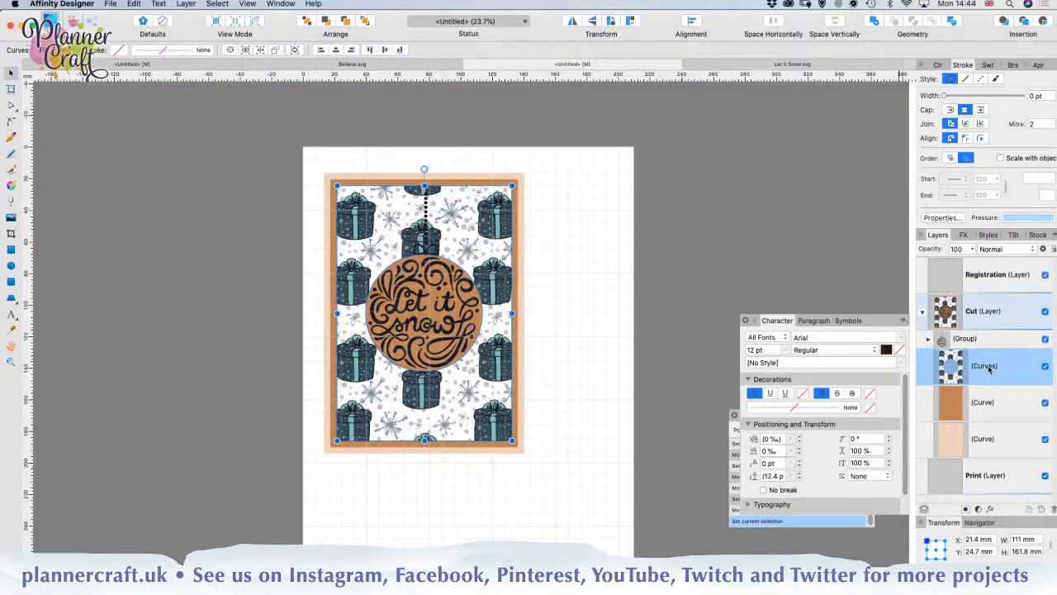
key(super+j)
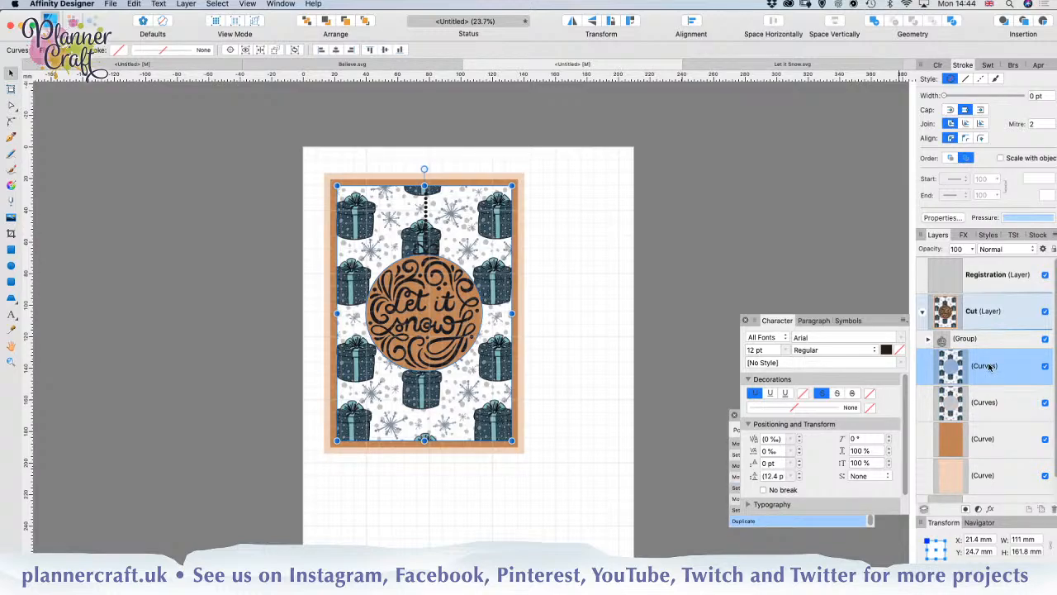
scroll(981, 394, down, 2)
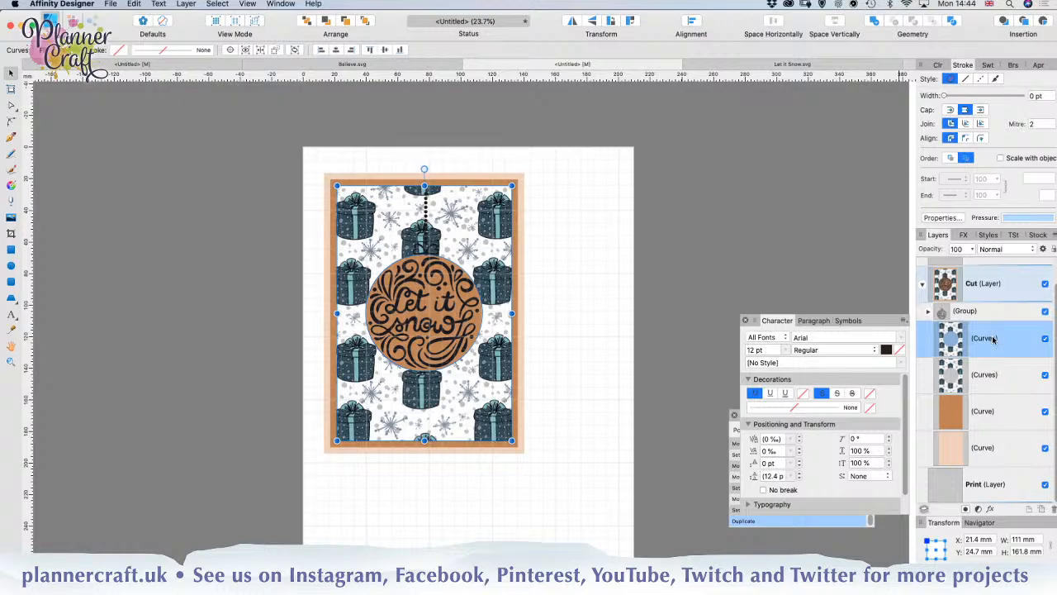
drag(988, 339, 959, 487)
key(super+z)
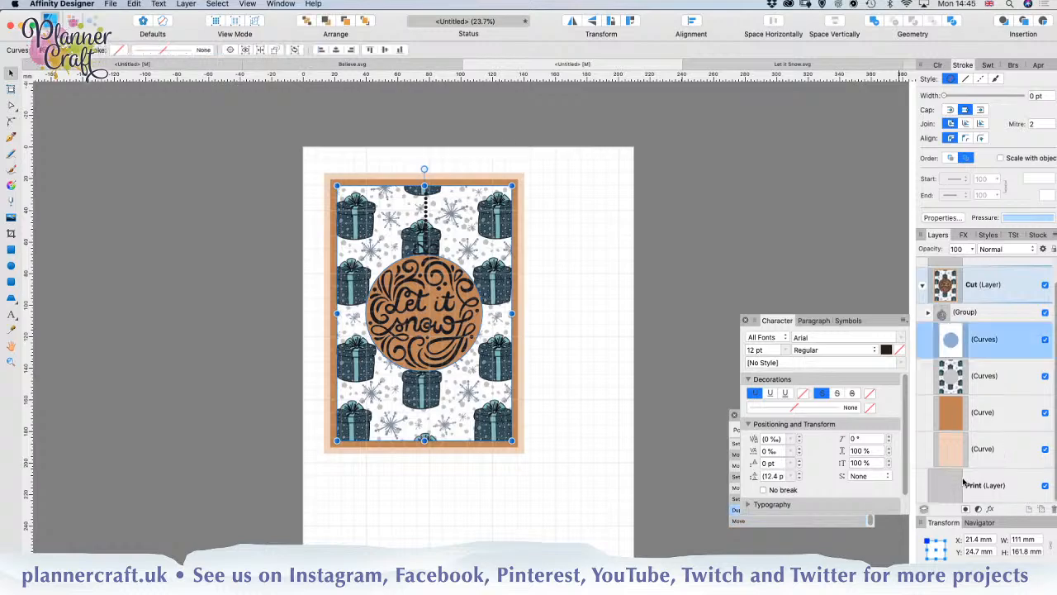
drag(986, 347, 962, 488)
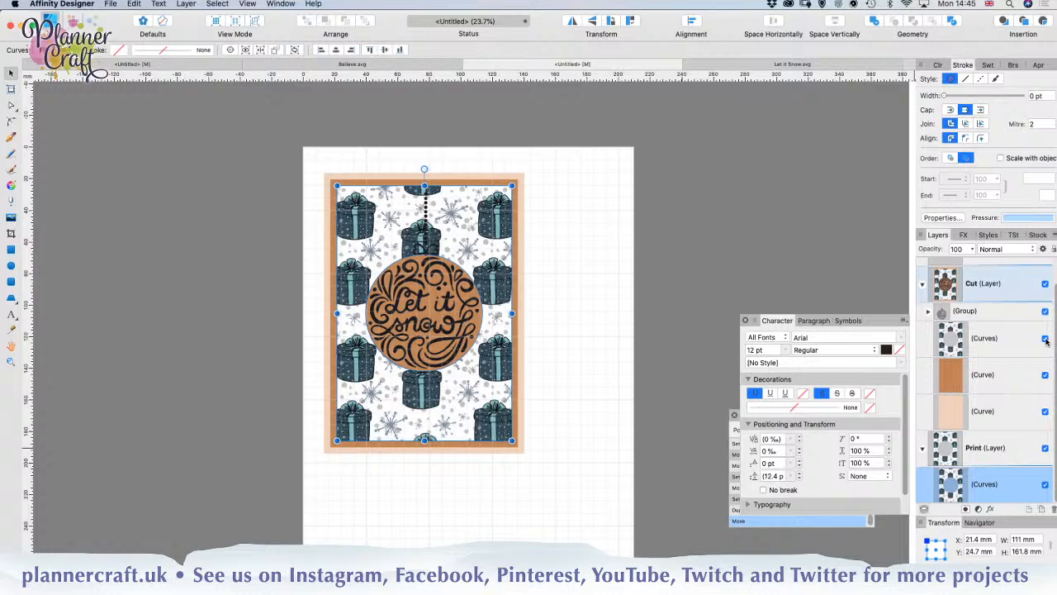
Step: Remove the pattern fill from the Cut layer's copy of the shape and give it a solid 0.2 pt outline
click(991, 347)
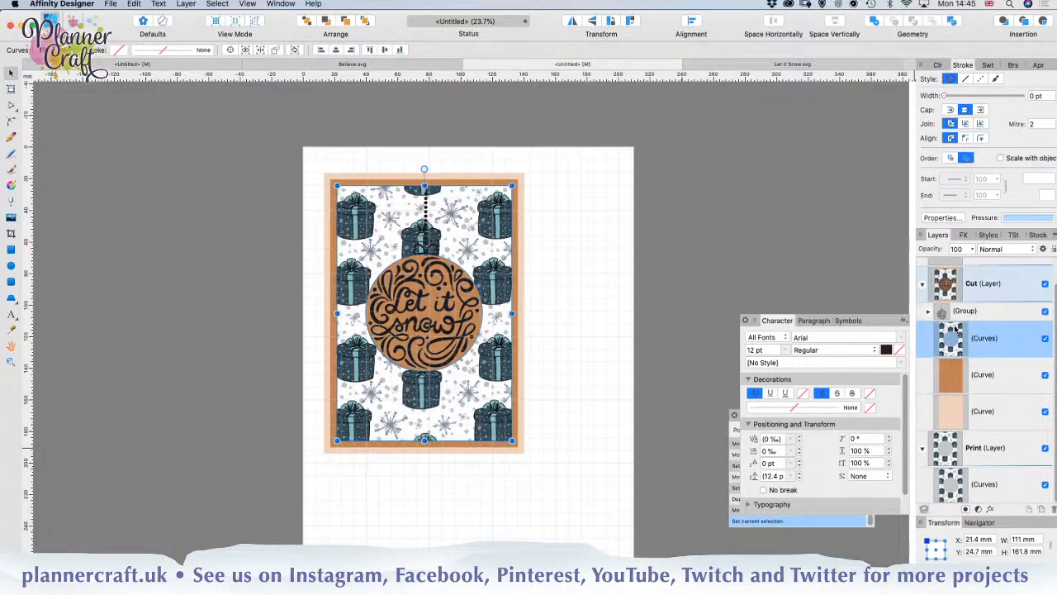
click(66, 50)
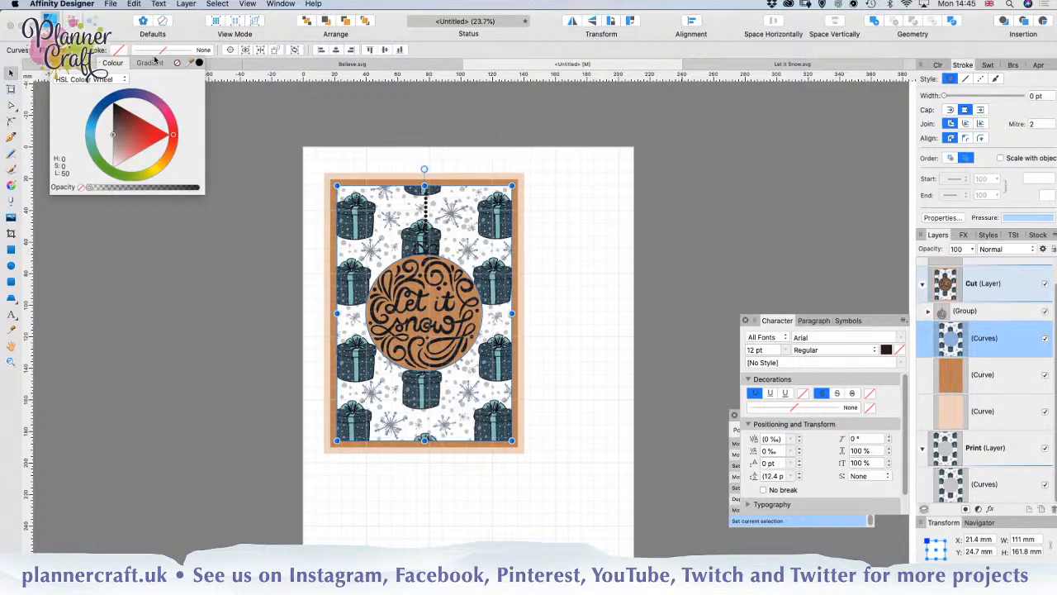
click(177, 64)
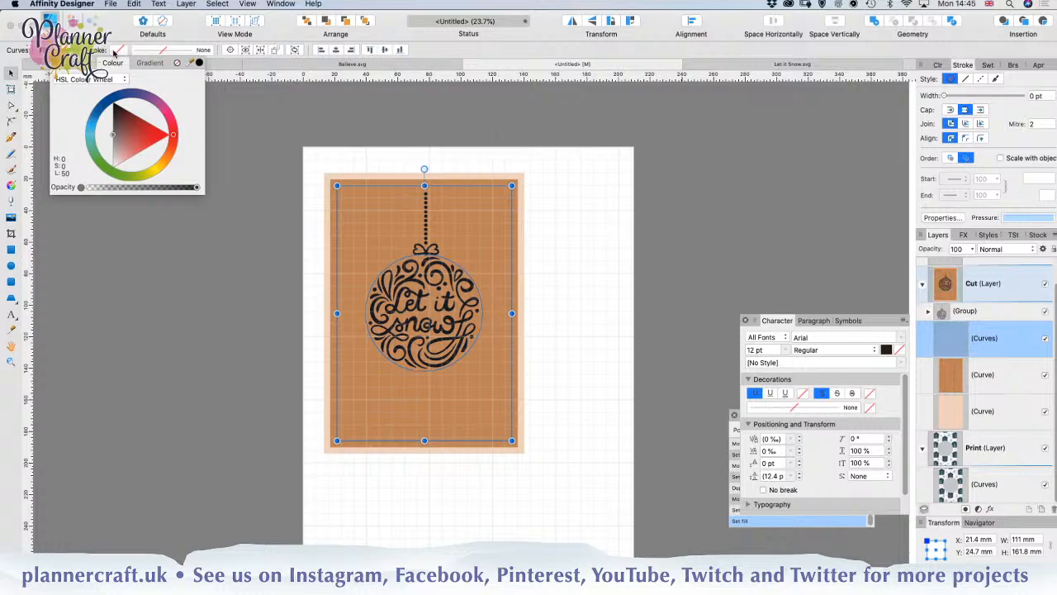
click(116, 52)
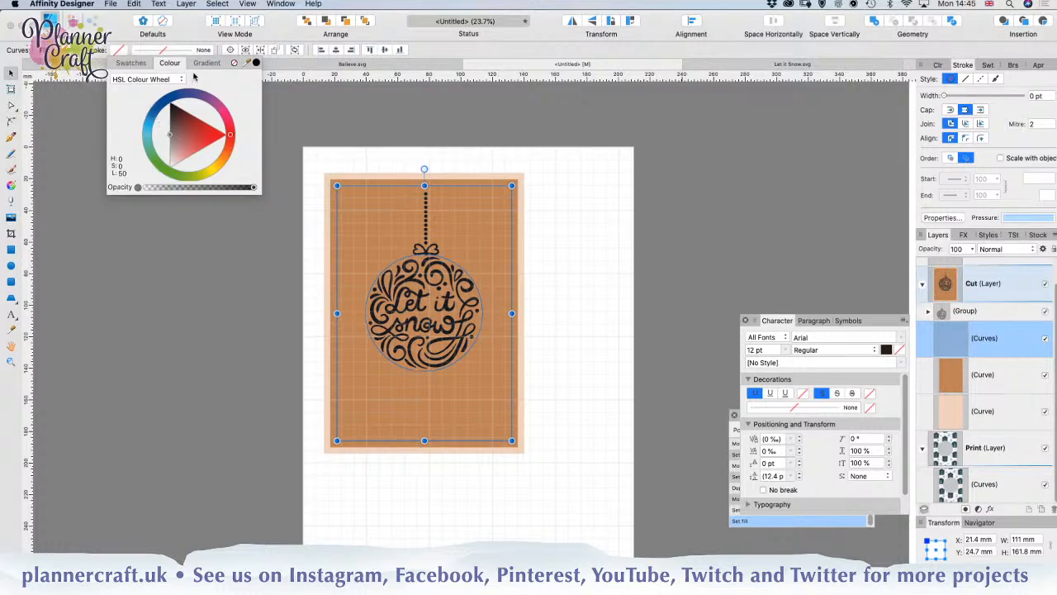
click(170, 50)
click(154, 68)
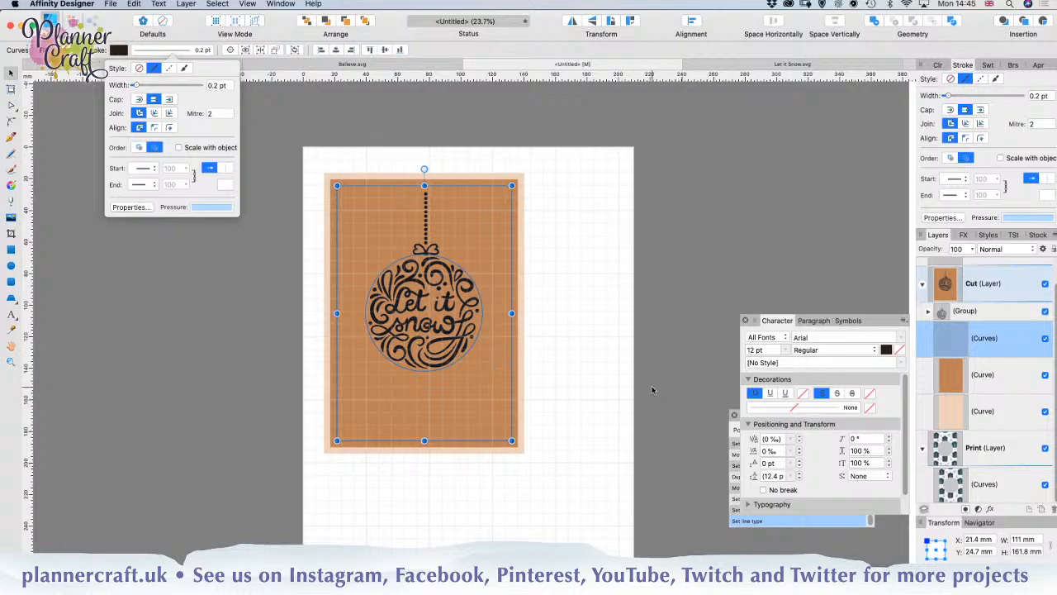
click(685, 390)
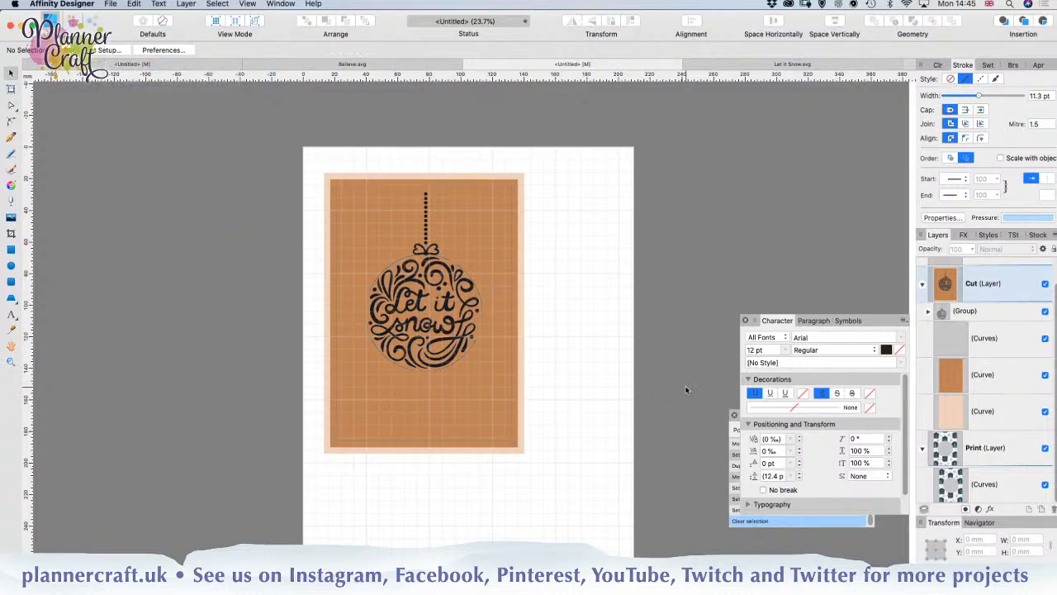
Step: Increase the outline width of the Cut layer's unfilled shape to 0.9 pt
click(983, 339)
click(169, 53)
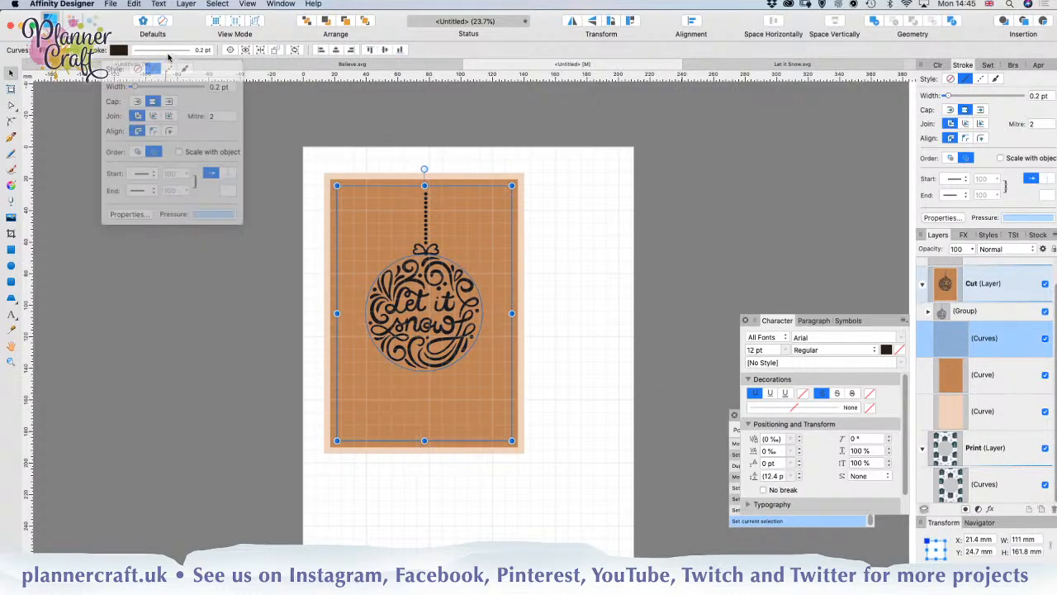
click(146, 85)
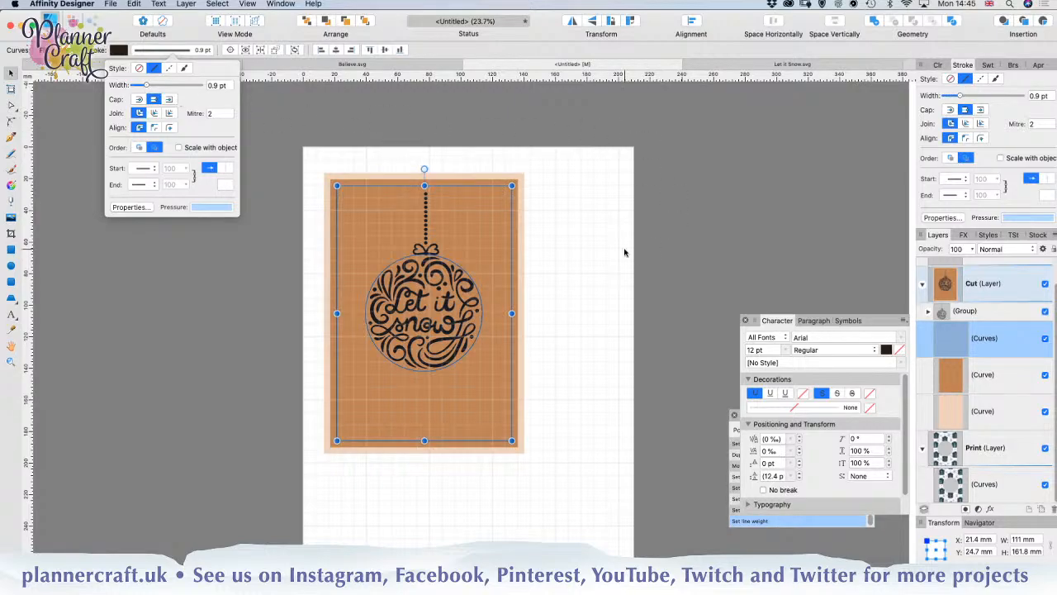
click(607, 277)
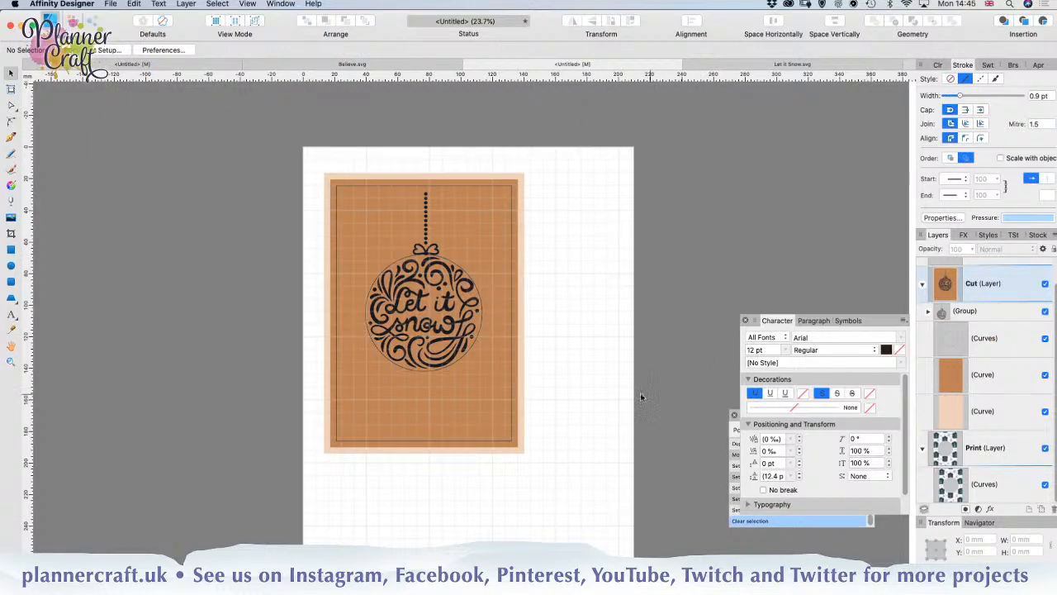
Step: Select the patterned shape in the Print layer, then collapse and hide the Cut layer
click(982, 448)
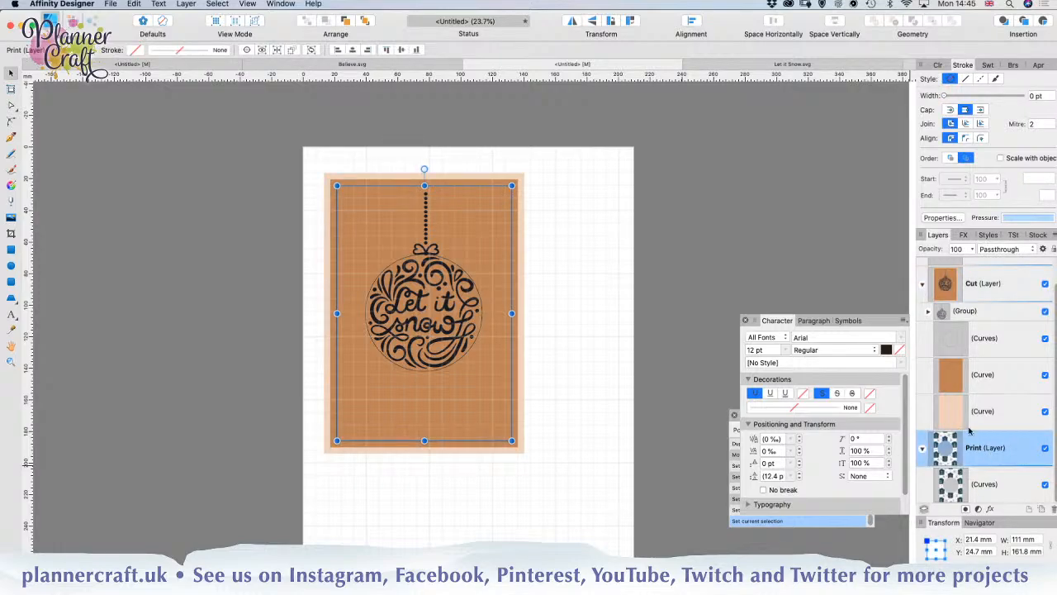
click(987, 486)
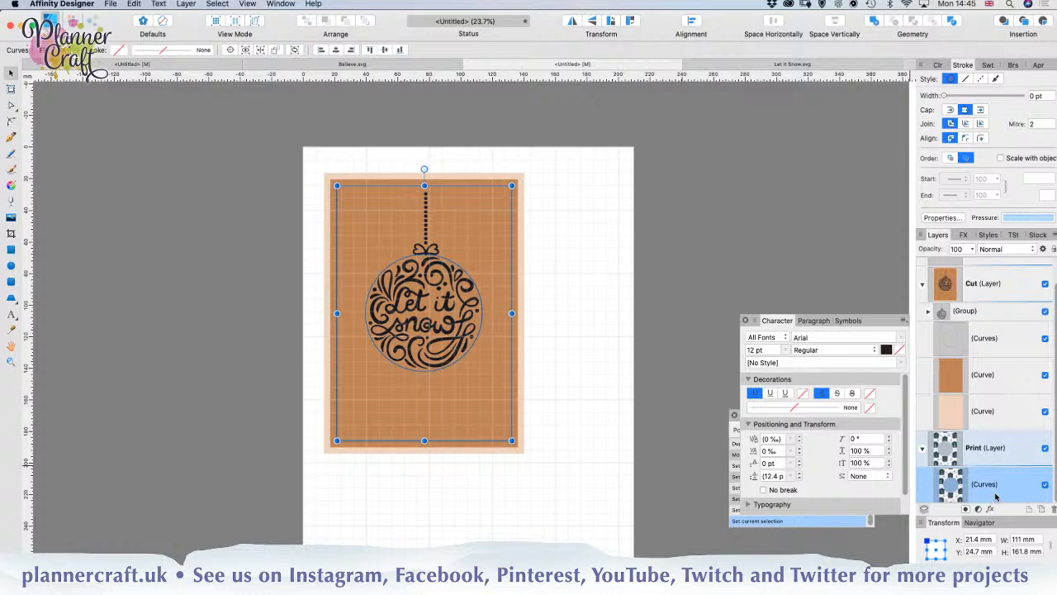
click(923, 283)
click(1045, 312)
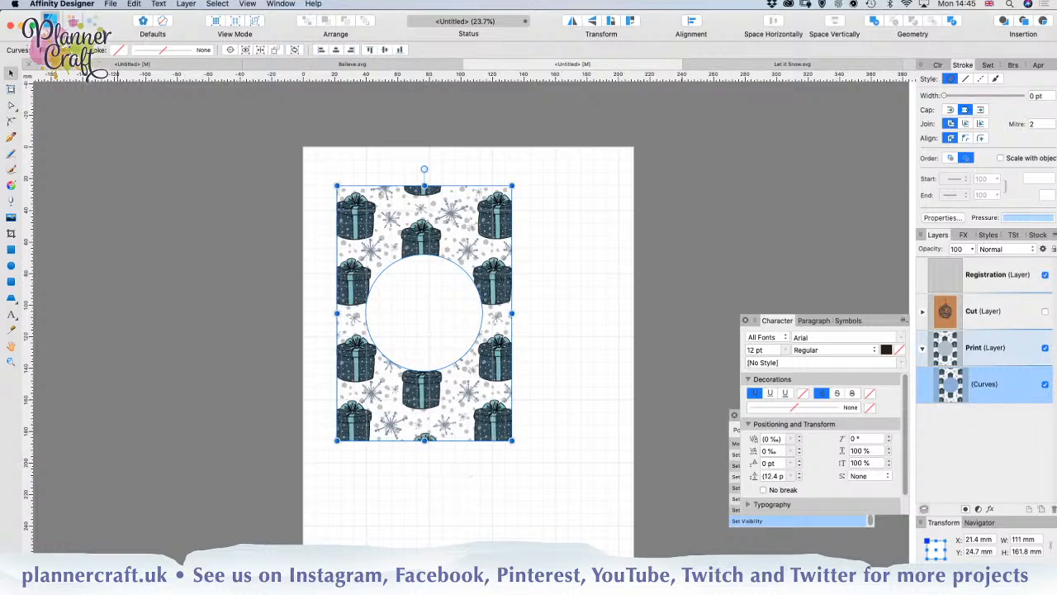
Step: Give the Print layer's patterned shape a solid 3 mm outline aligned to the outside of its edges
click(118, 51)
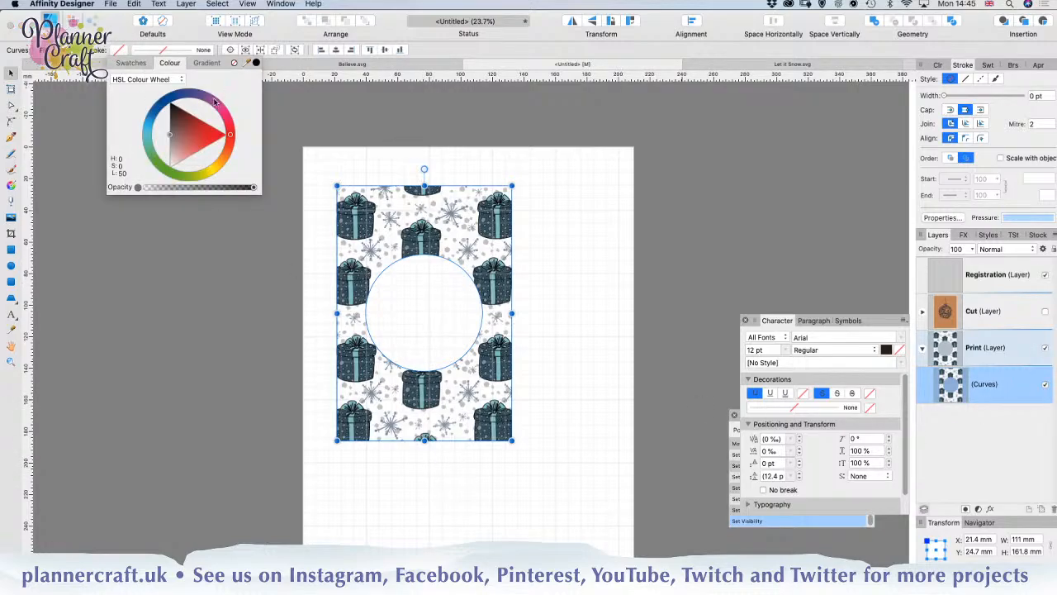
click(173, 49)
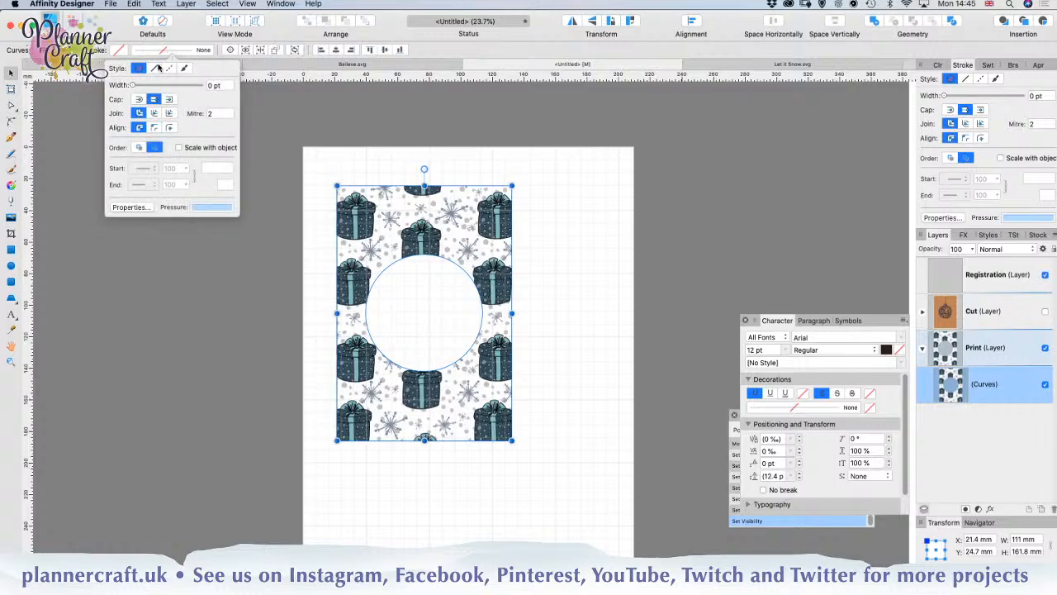
click(153, 68)
click(218, 85)
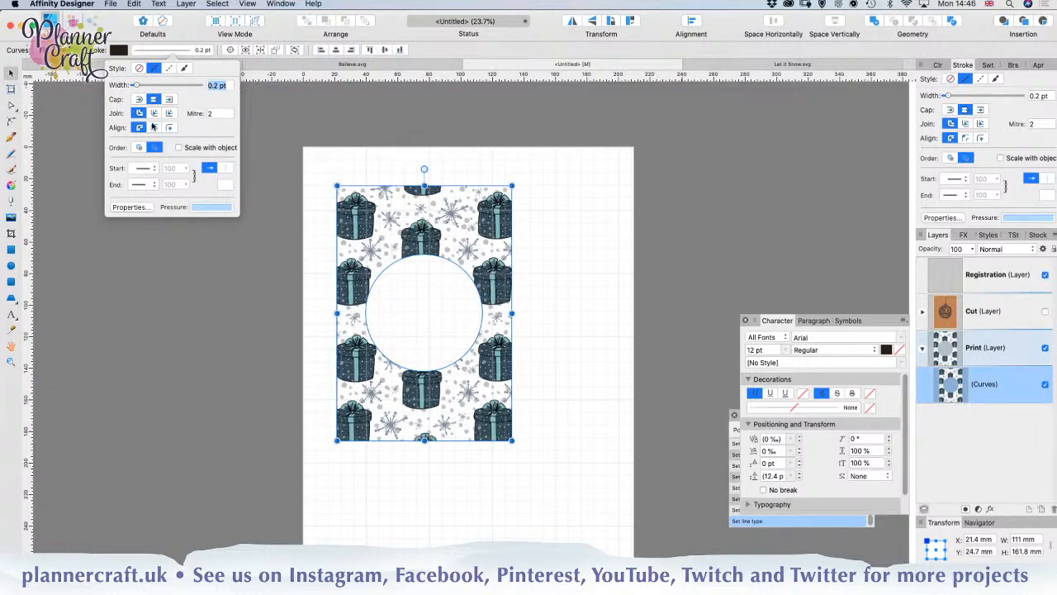
text(3mm)
key(Return)
click(169, 127)
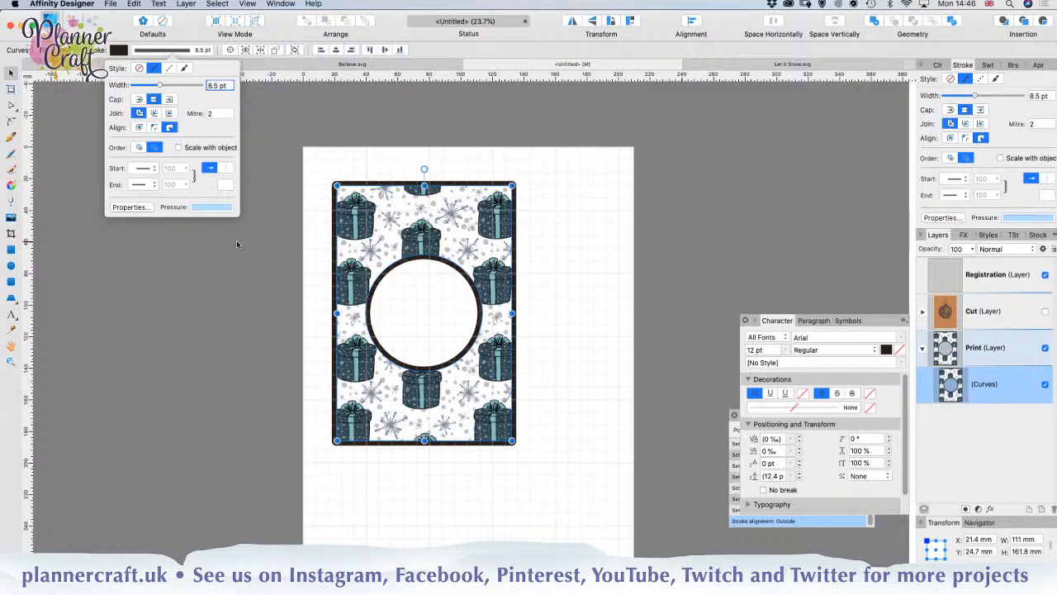
Step: Expand the patterned shape's stroke and merge the resulting curves with the patterned shape using the Add operation, then deselect
click(187, 4)
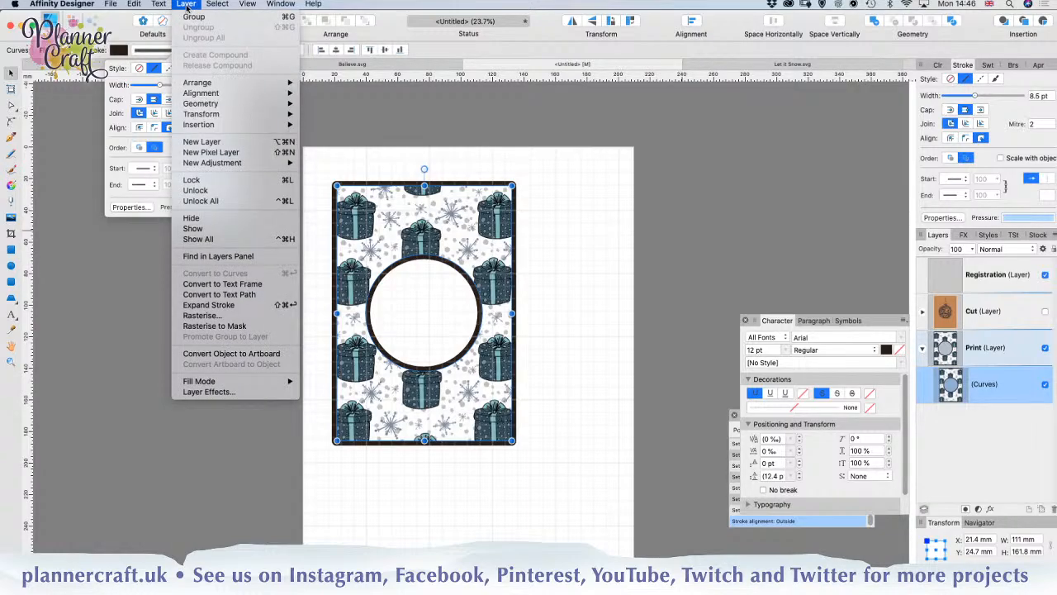
click(208, 305)
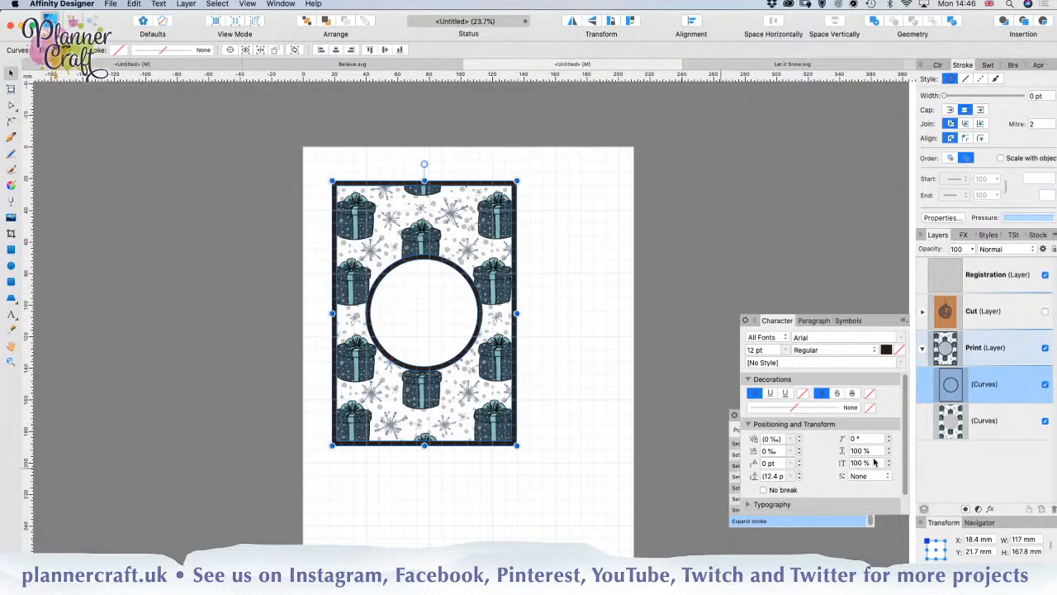
shift+click(997, 422)
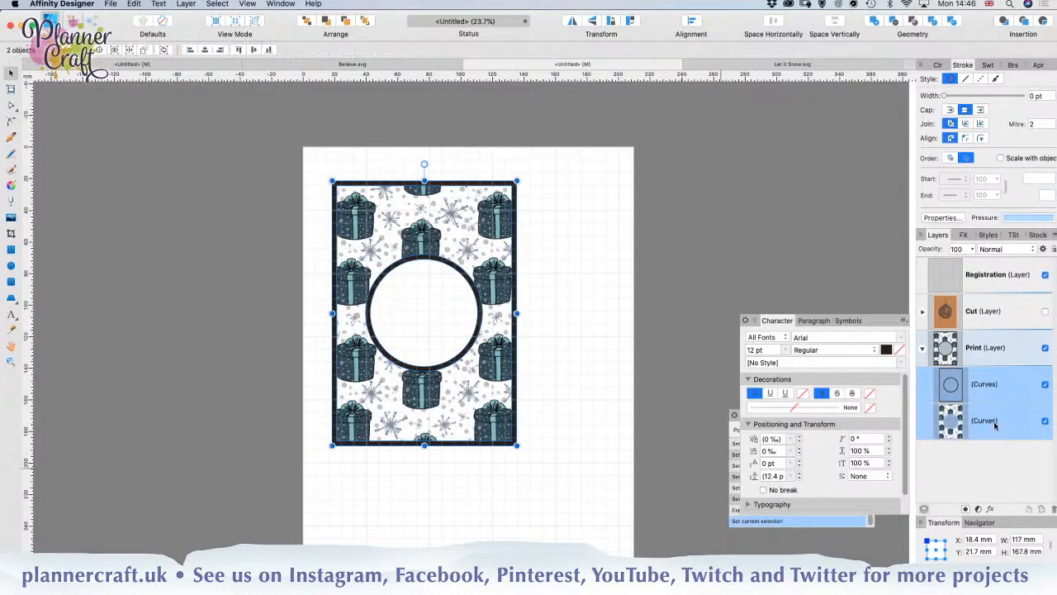
click(873, 21)
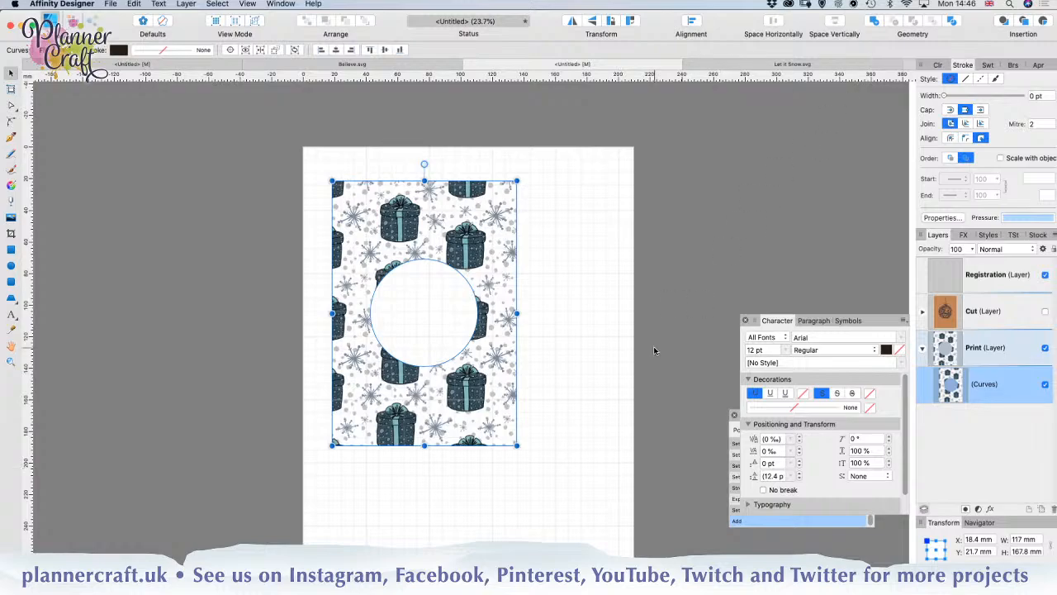
click(568, 415)
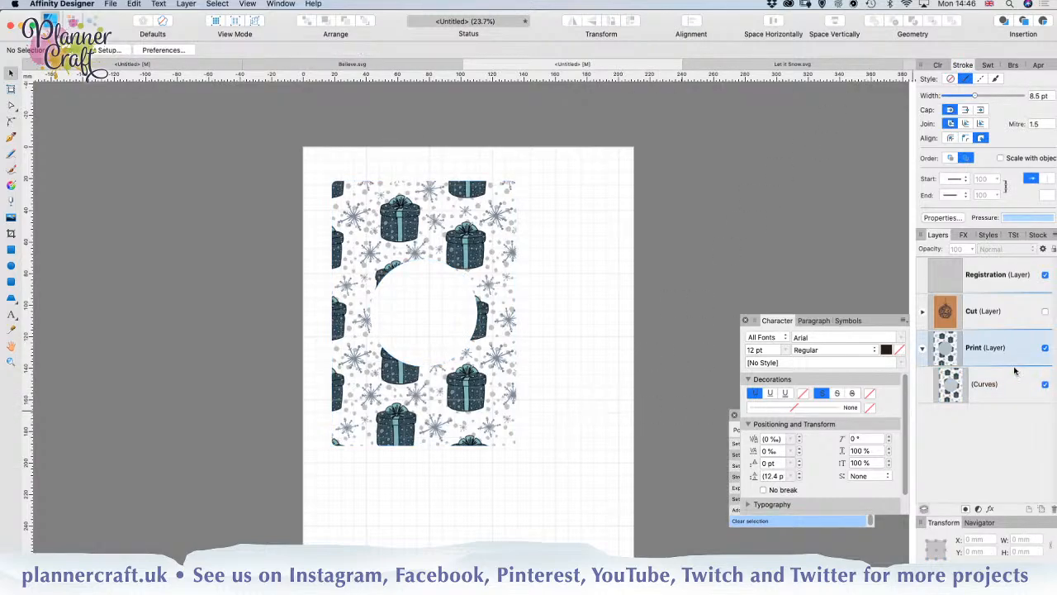
Step: Show the Cut layer and temporarily hide its two brown card rectangles to compare the cut outline with the patterned shape's bleed
click(924, 311)
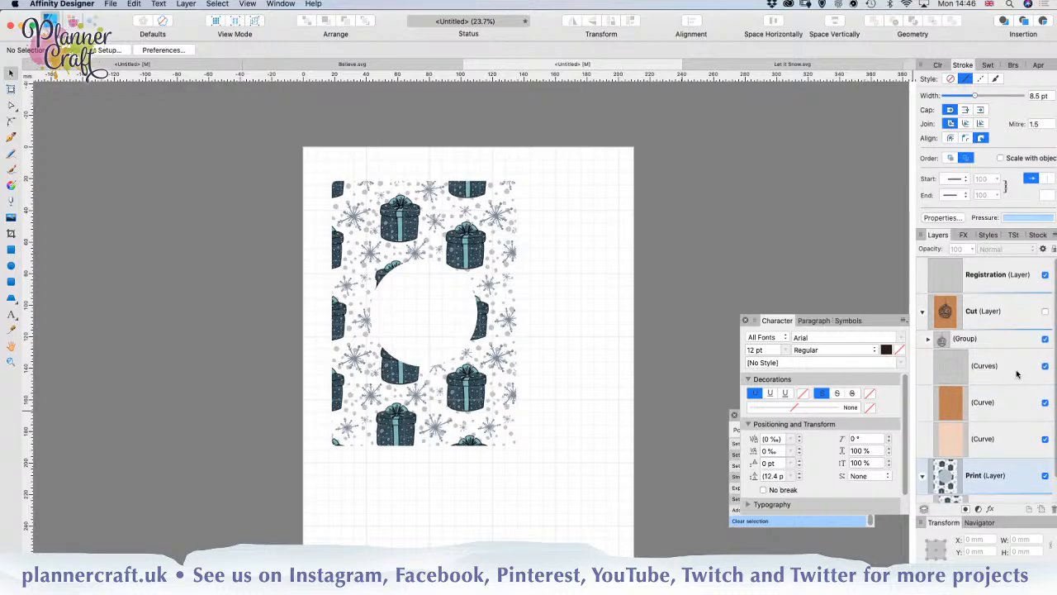
click(1046, 311)
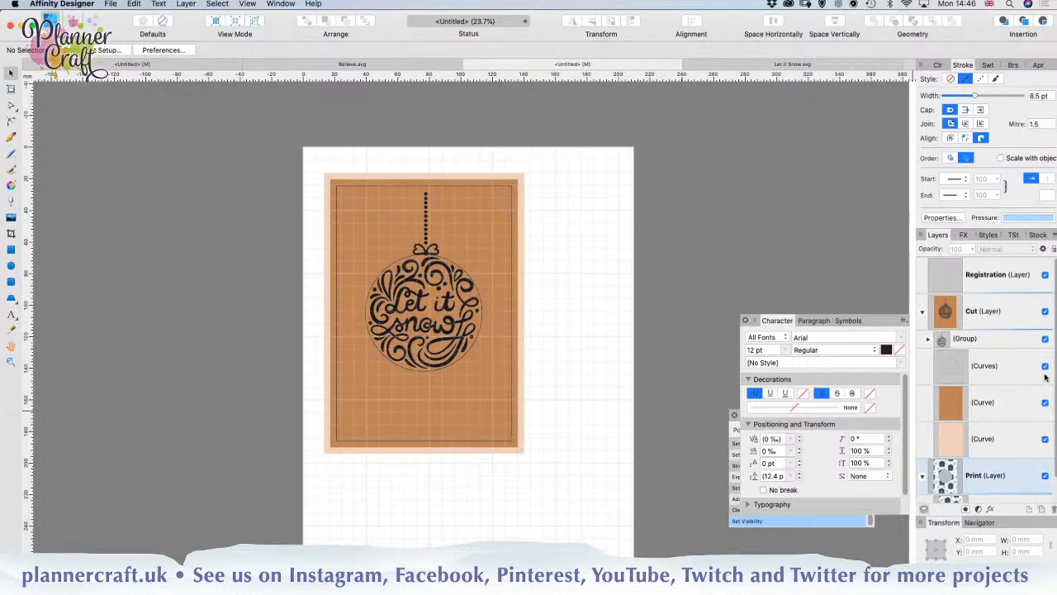
click(1046, 403)
click(1046, 438)
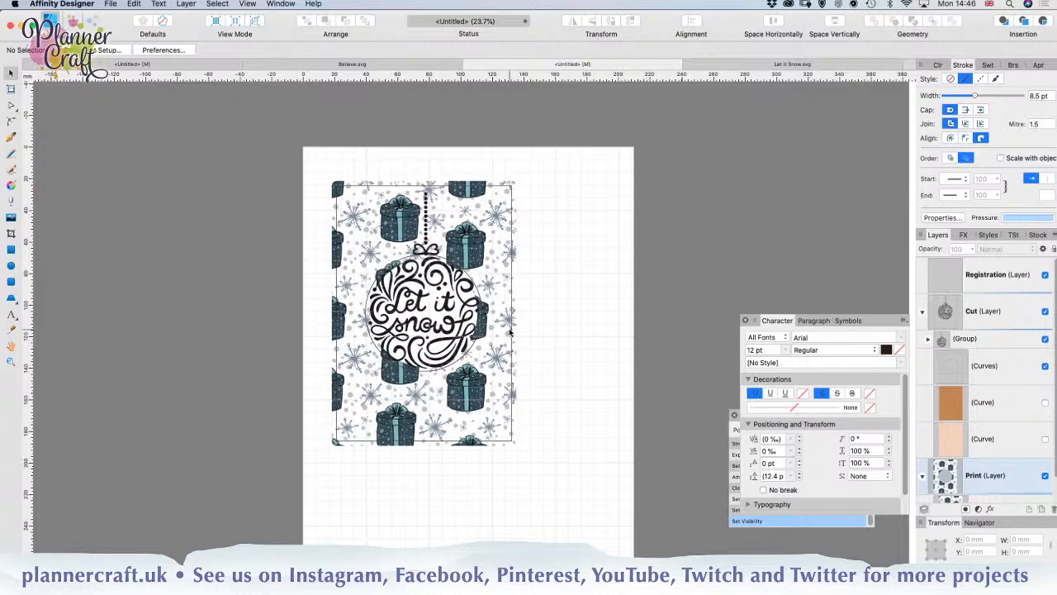
click(1045, 403)
click(1045, 439)
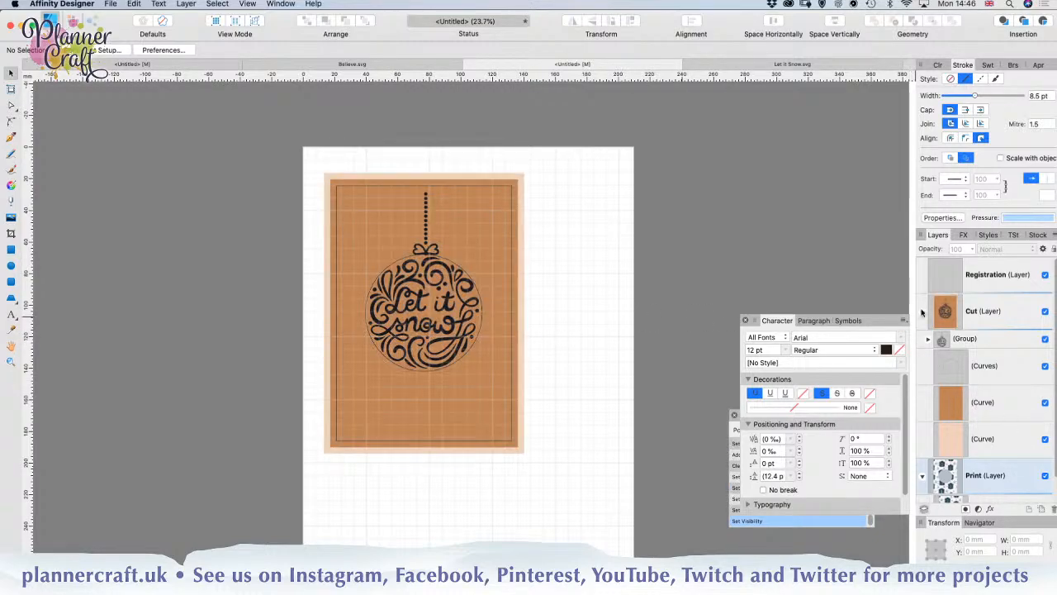
click(922, 312)
click(922, 347)
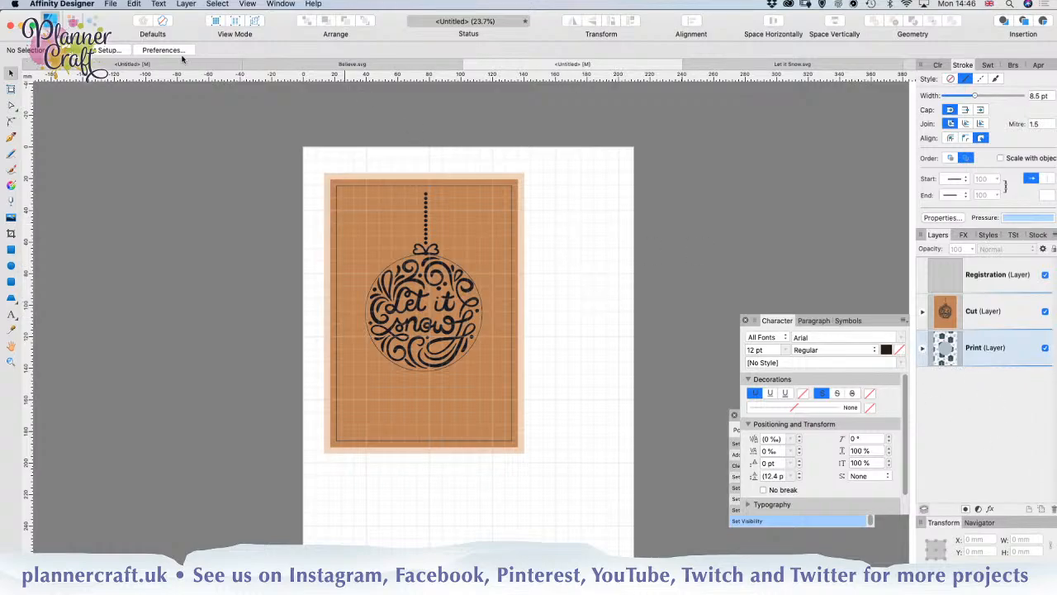
Step: Copy the three corner registration marks from the winter-scene card document and paste them into this card's Registration layer
click(216, 65)
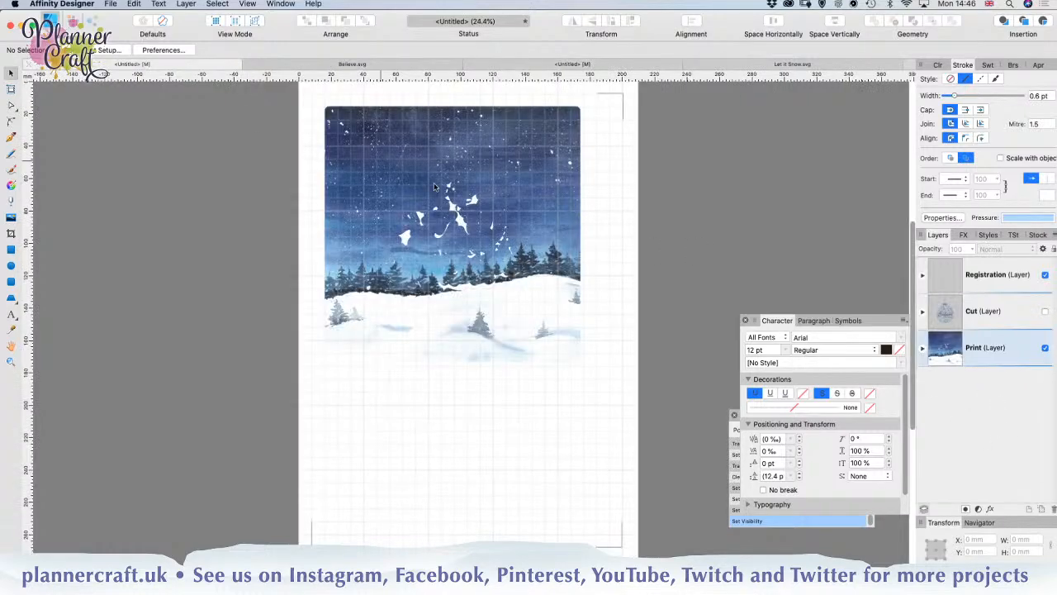
click(622, 113)
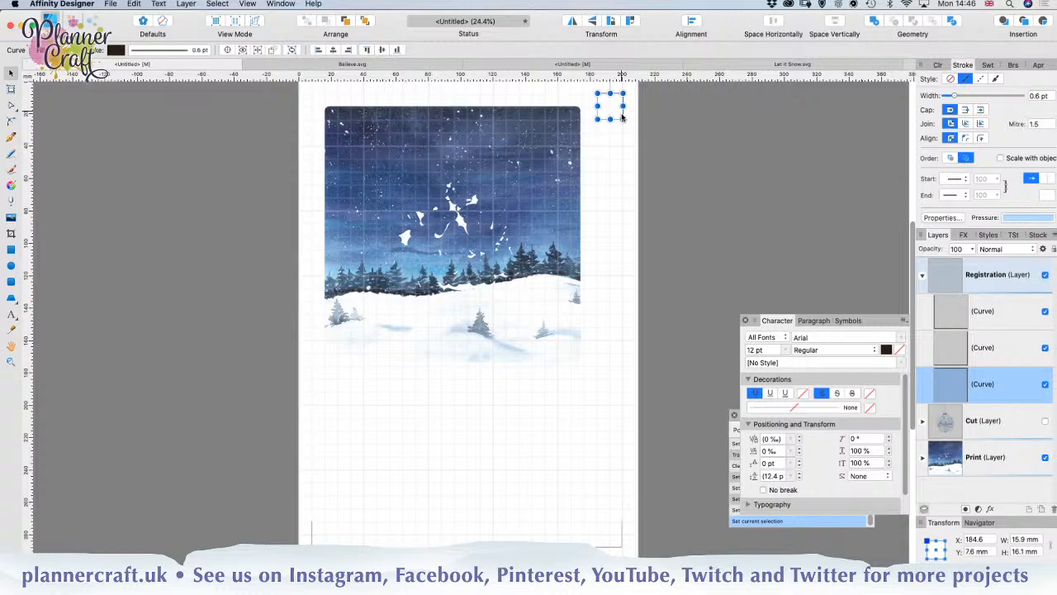
shift+click(621, 545)
shift+click(312, 537)
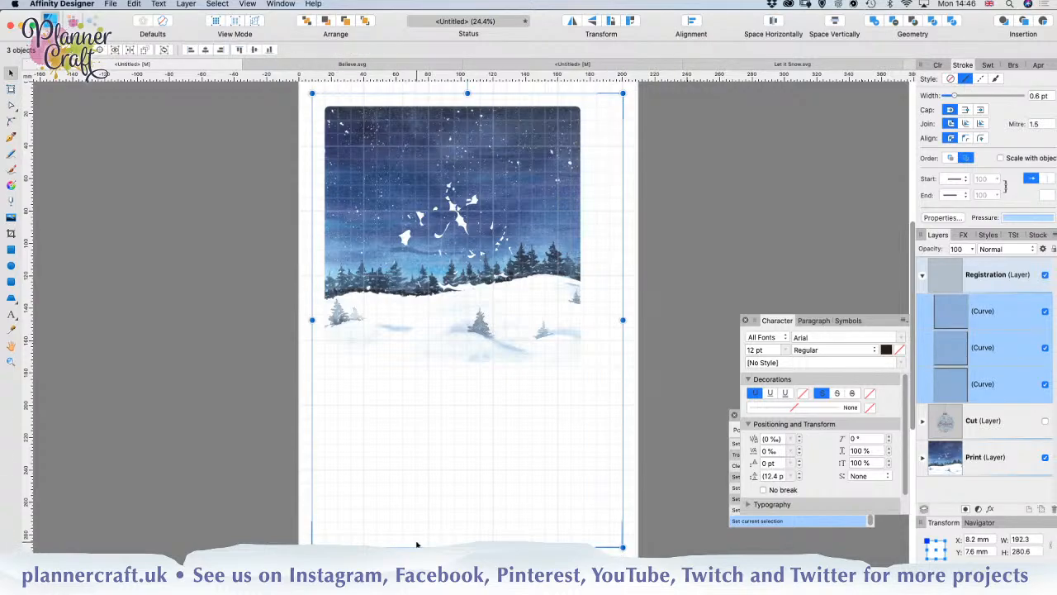
click(634, 65)
click(1003, 277)
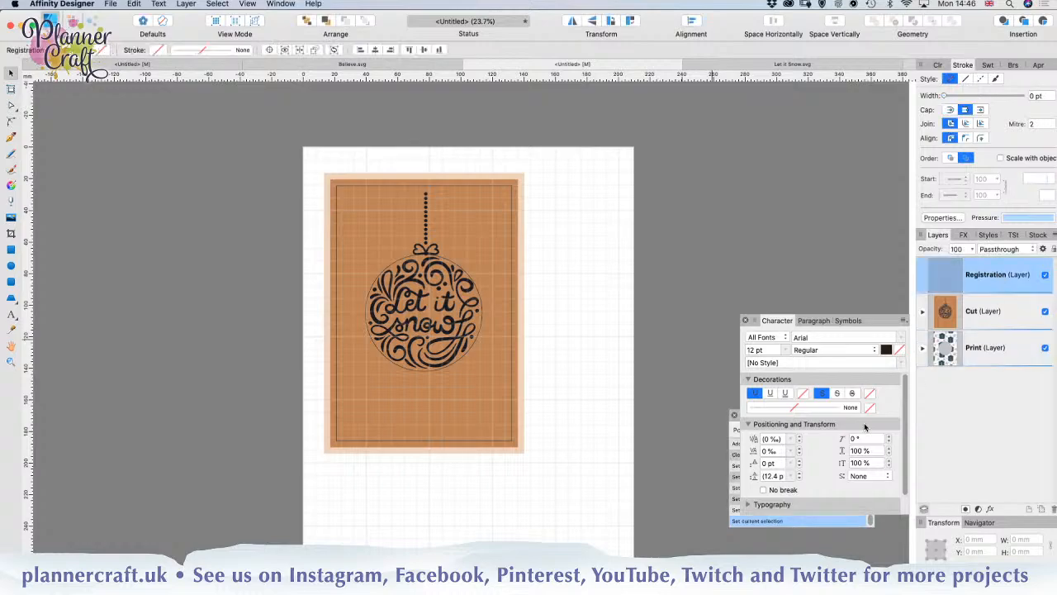
key(super+v)
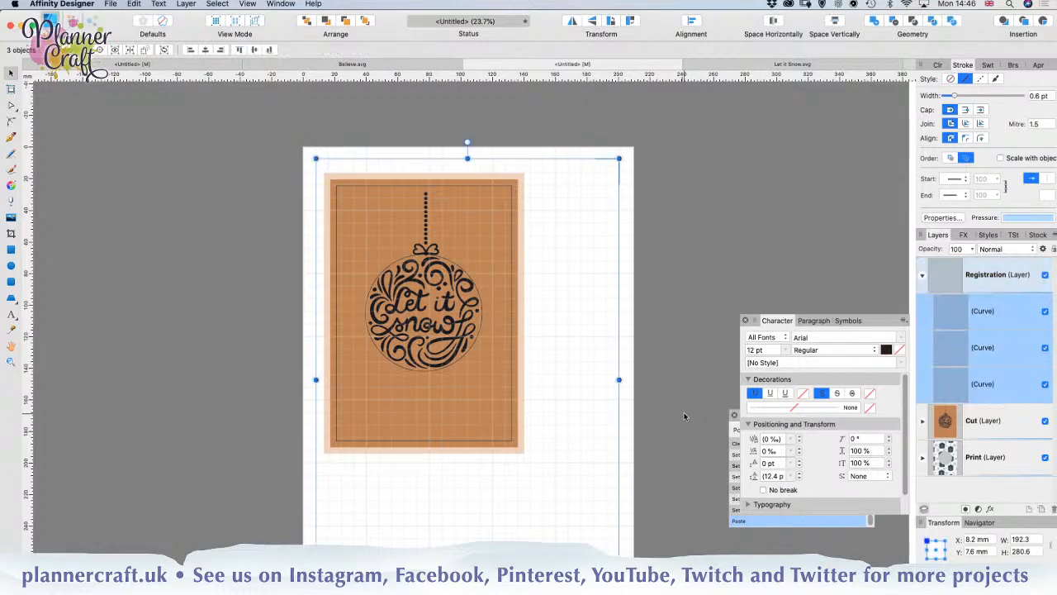
click(671, 400)
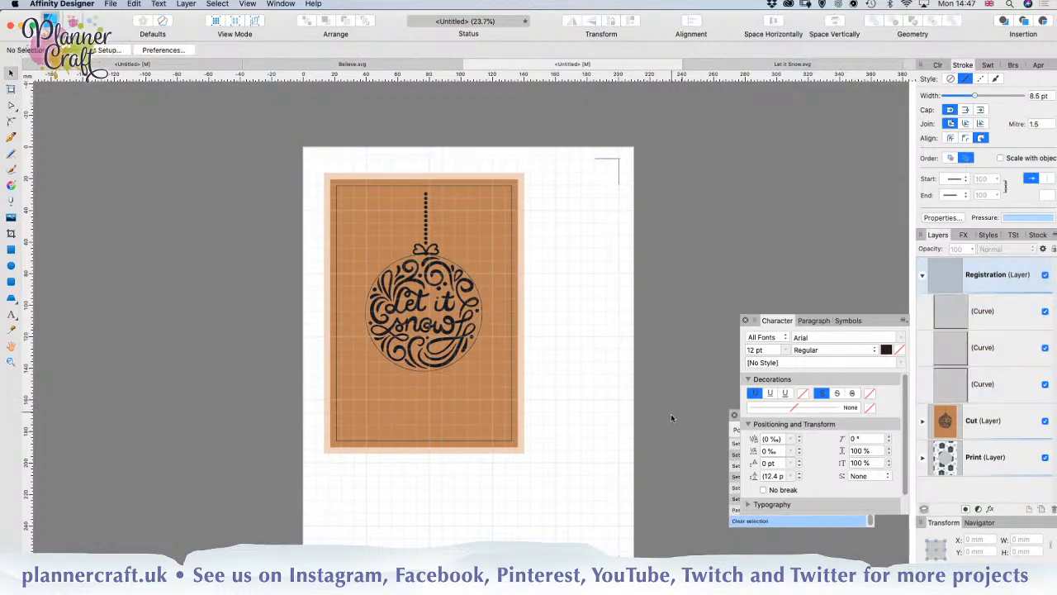
Step: Hide the Cut layer and print the page with the registration marks and the gift-pattern artwork
scroll(632, 436, down, 3)
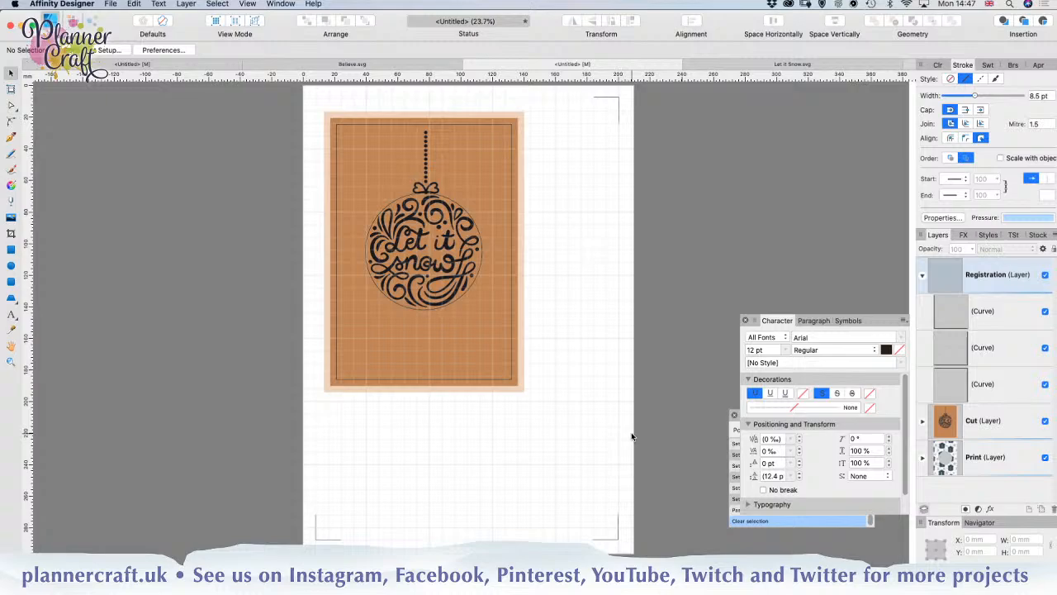
click(1045, 421)
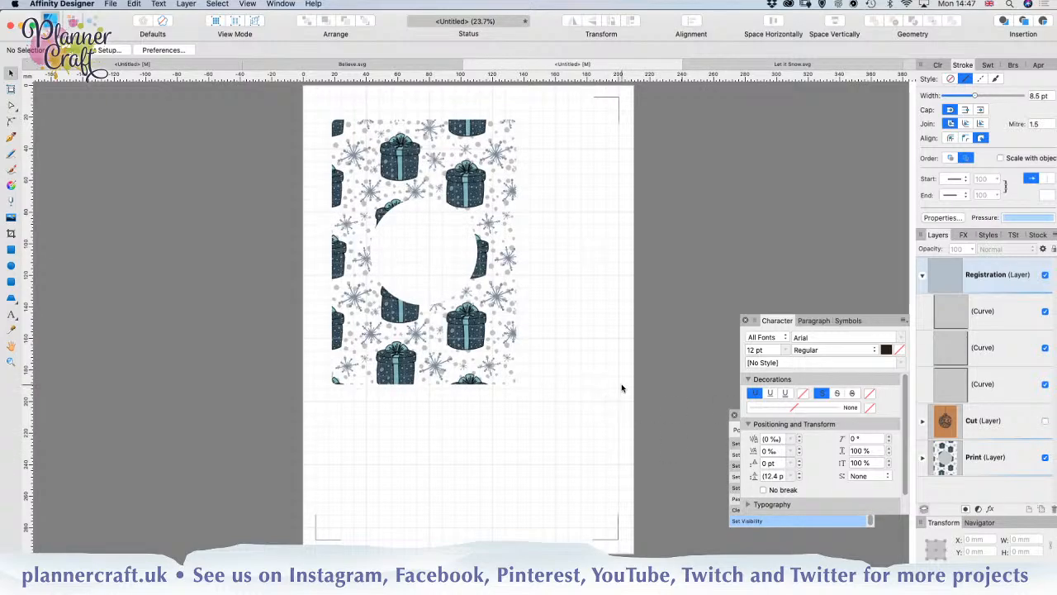
key(super+p)
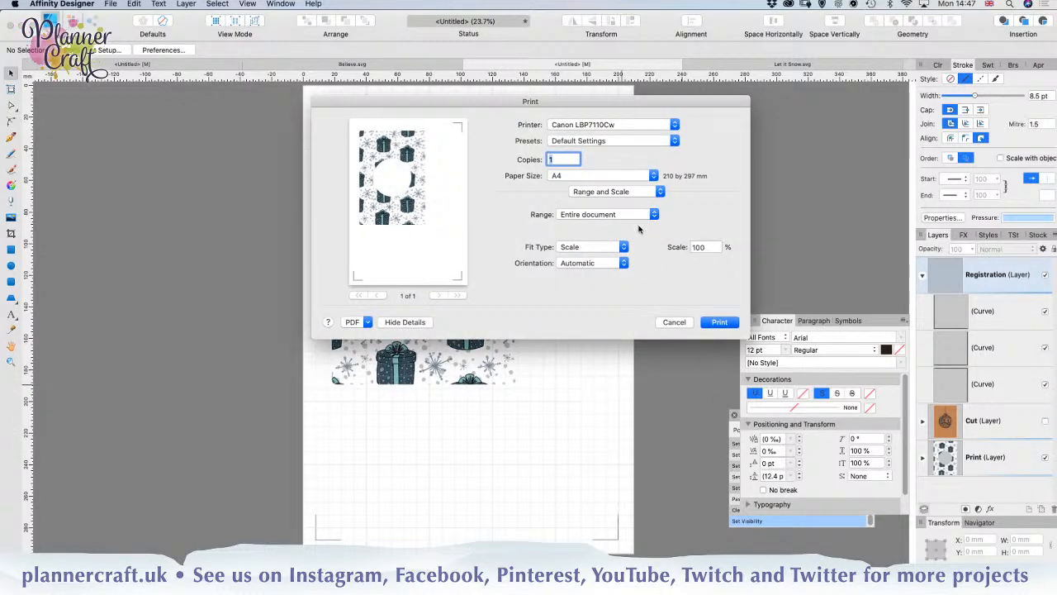
click(719, 322)
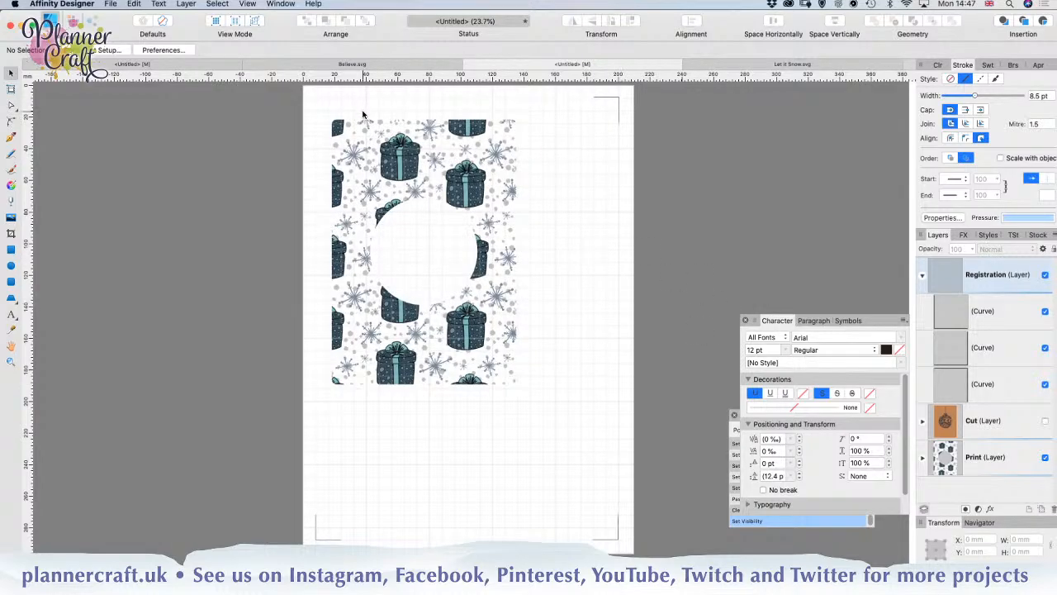
Step: Export the page as a PDF for print named "Print Layered Card" in the Christmas Cards Stream folder
click(110, 4)
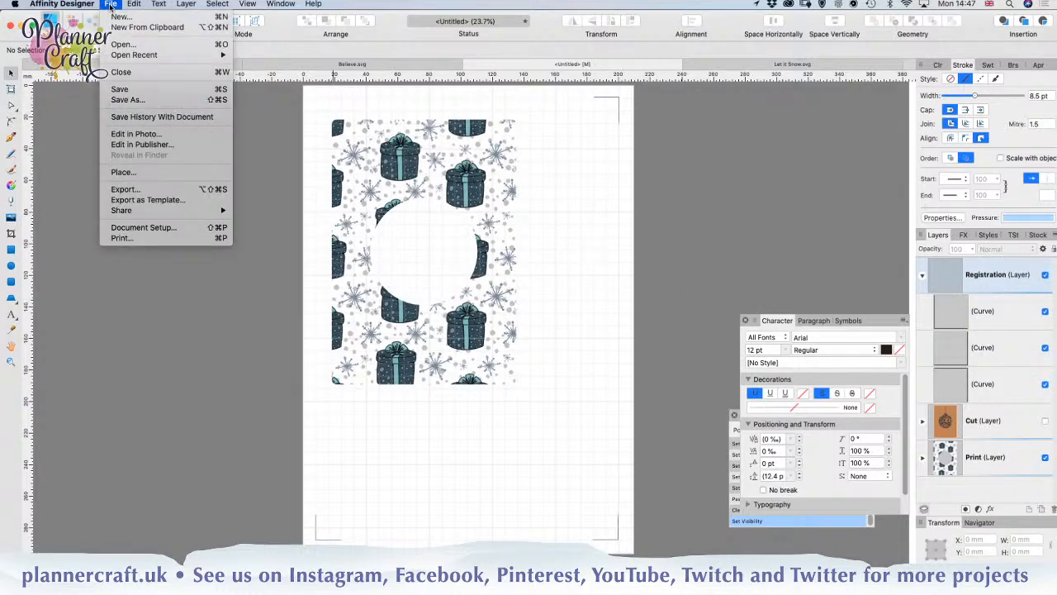
click(124, 190)
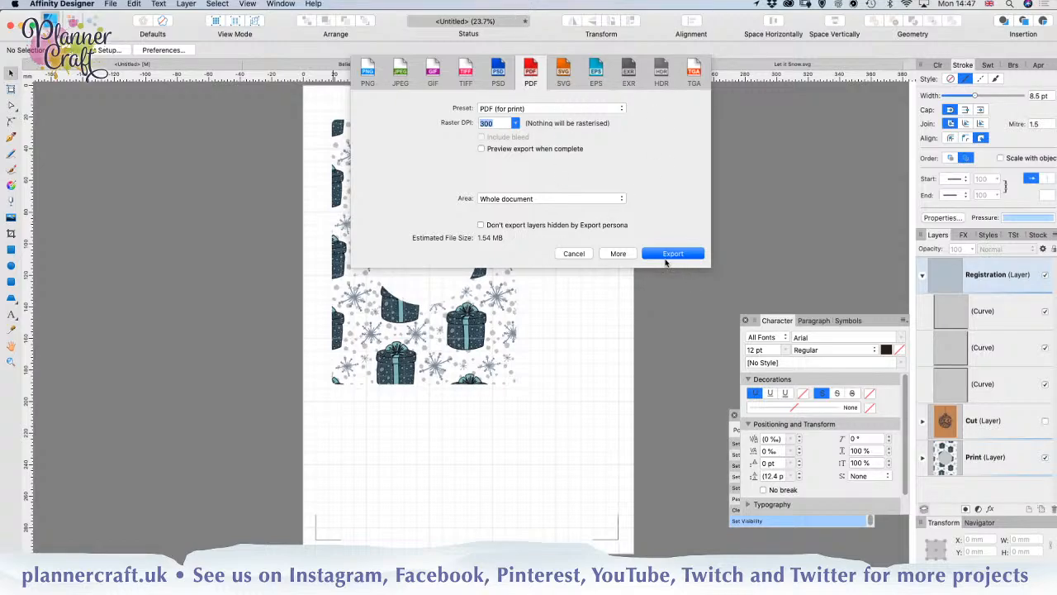
click(671, 241)
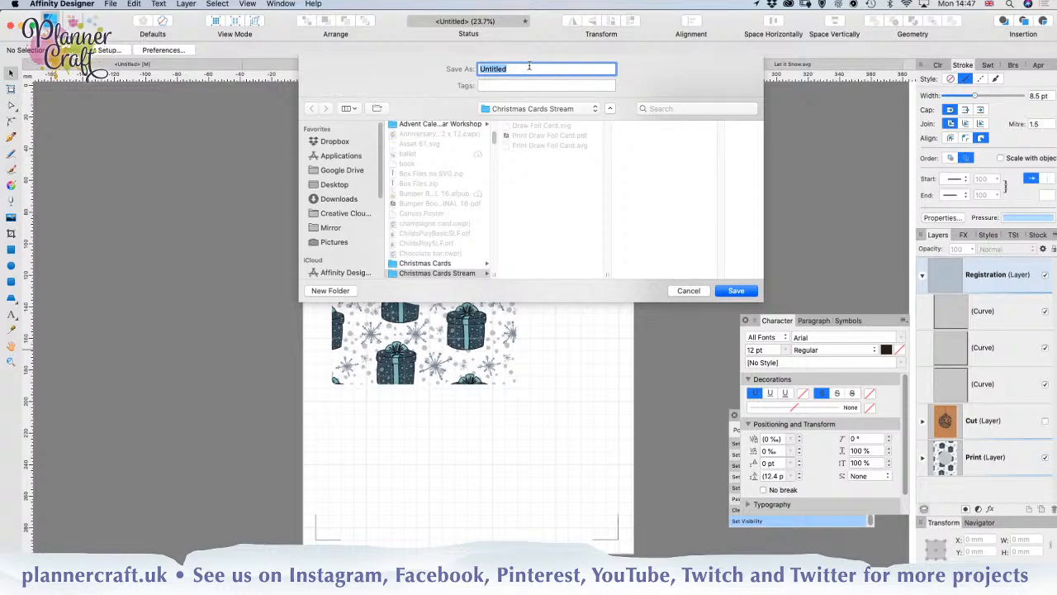
text(Print Layered Card)
click(734, 290)
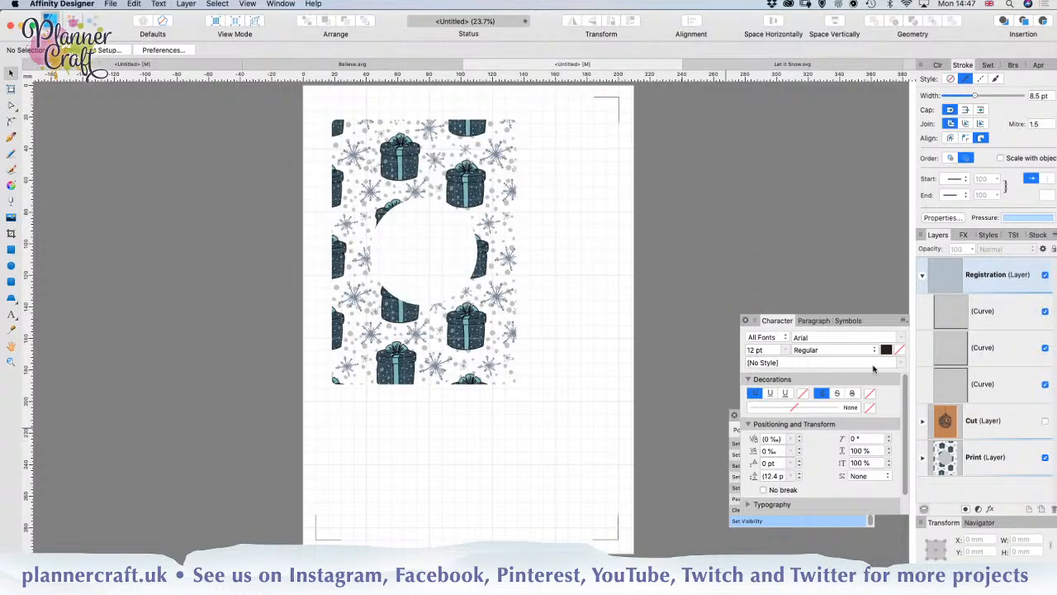
Step: Switch visibility from the Print layer to the Cut layer and export the document as an SVG named "Print Layered Card" in Christmas Cards Stream
click(1045, 458)
click(1045, 421)
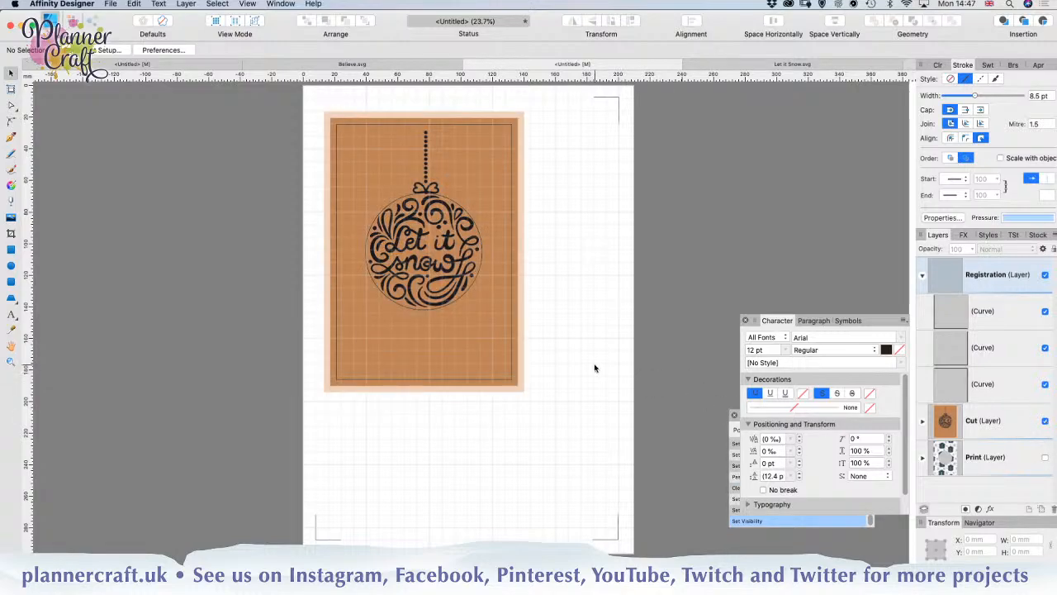
click(114, 4)
click(140, 190)
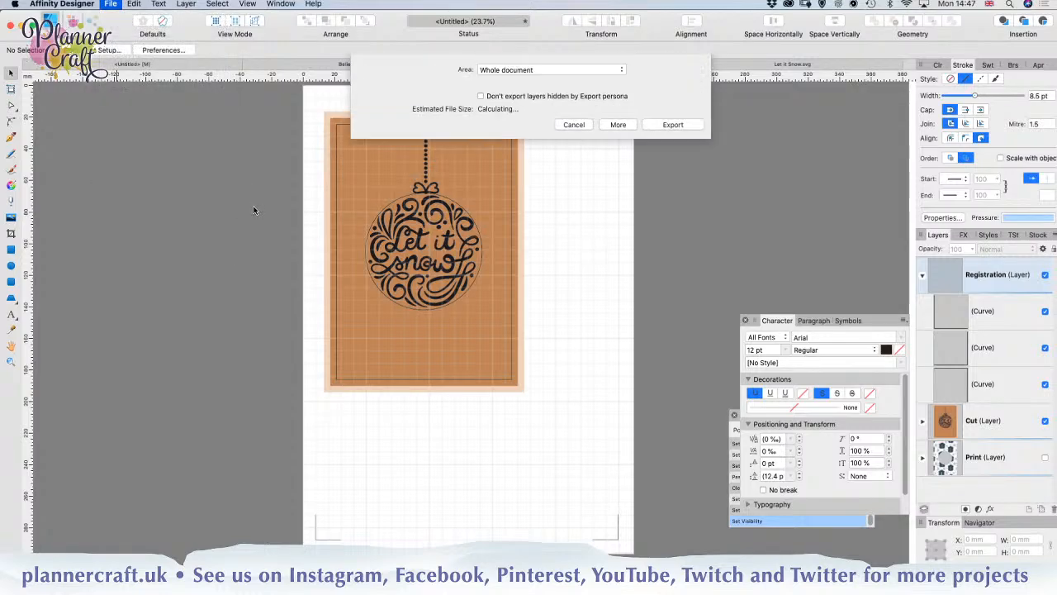
click(565, 76)
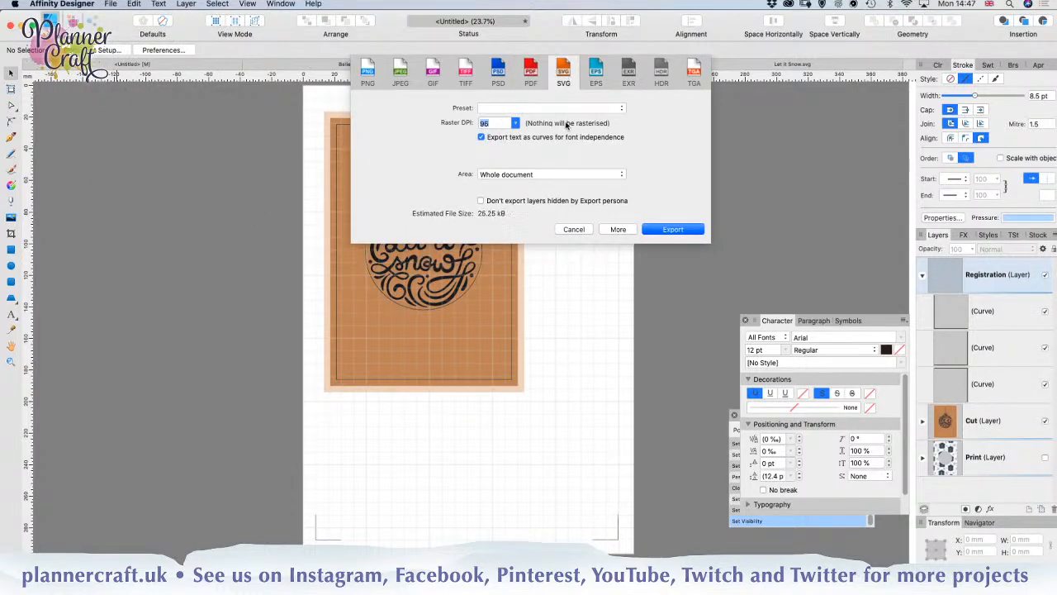
click(562, 108)
click(519, 145)
click(673, 229)
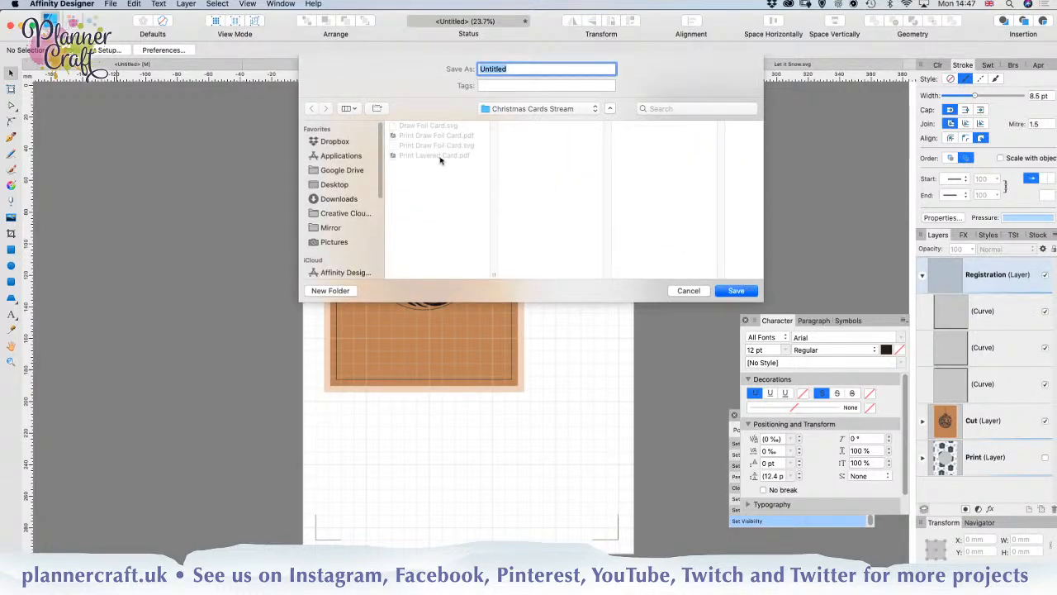
click(439, 161)
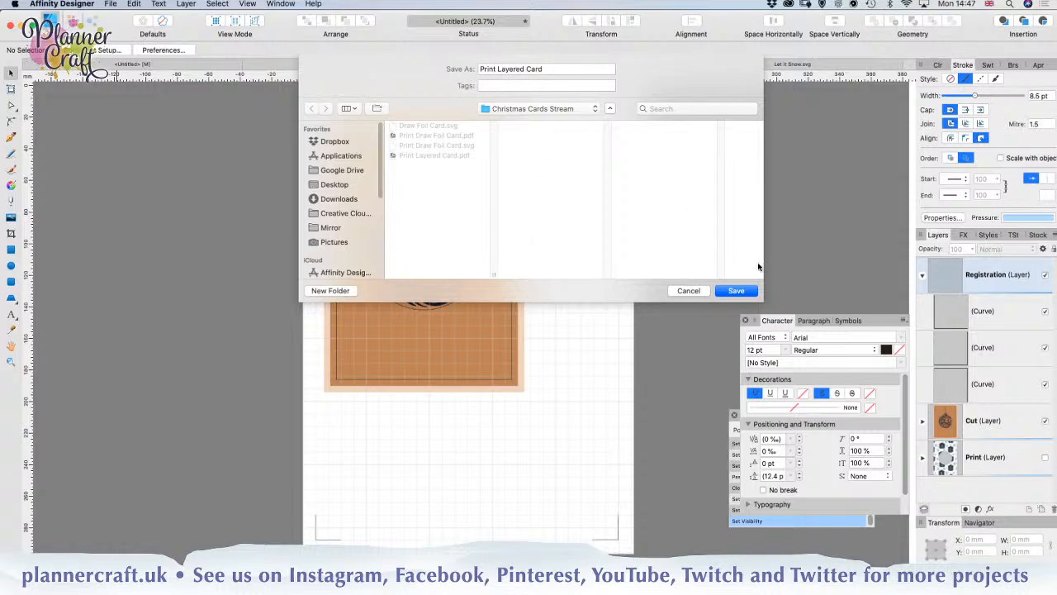
click(742, 291)
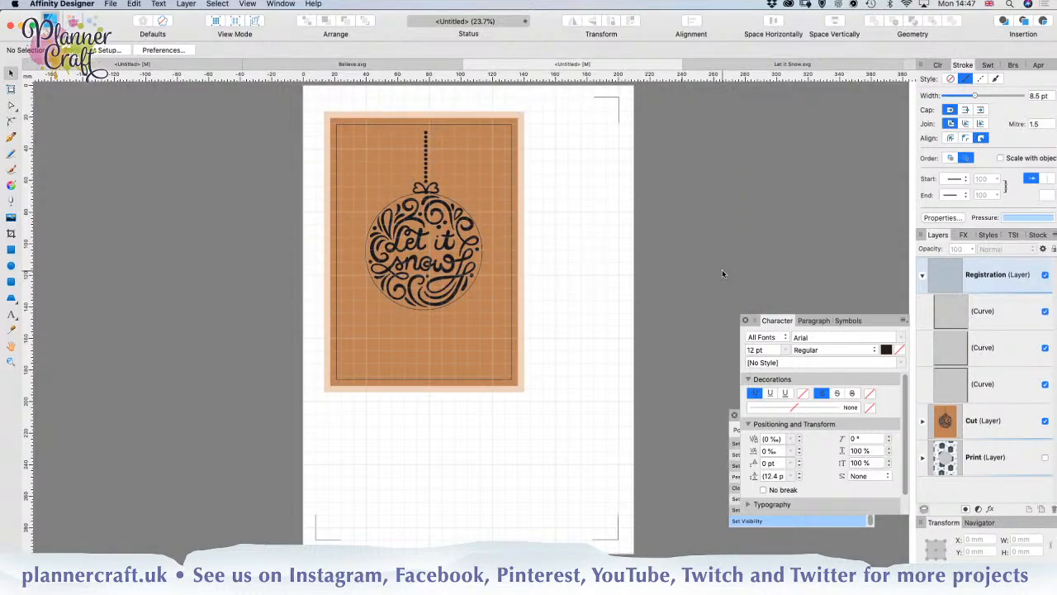